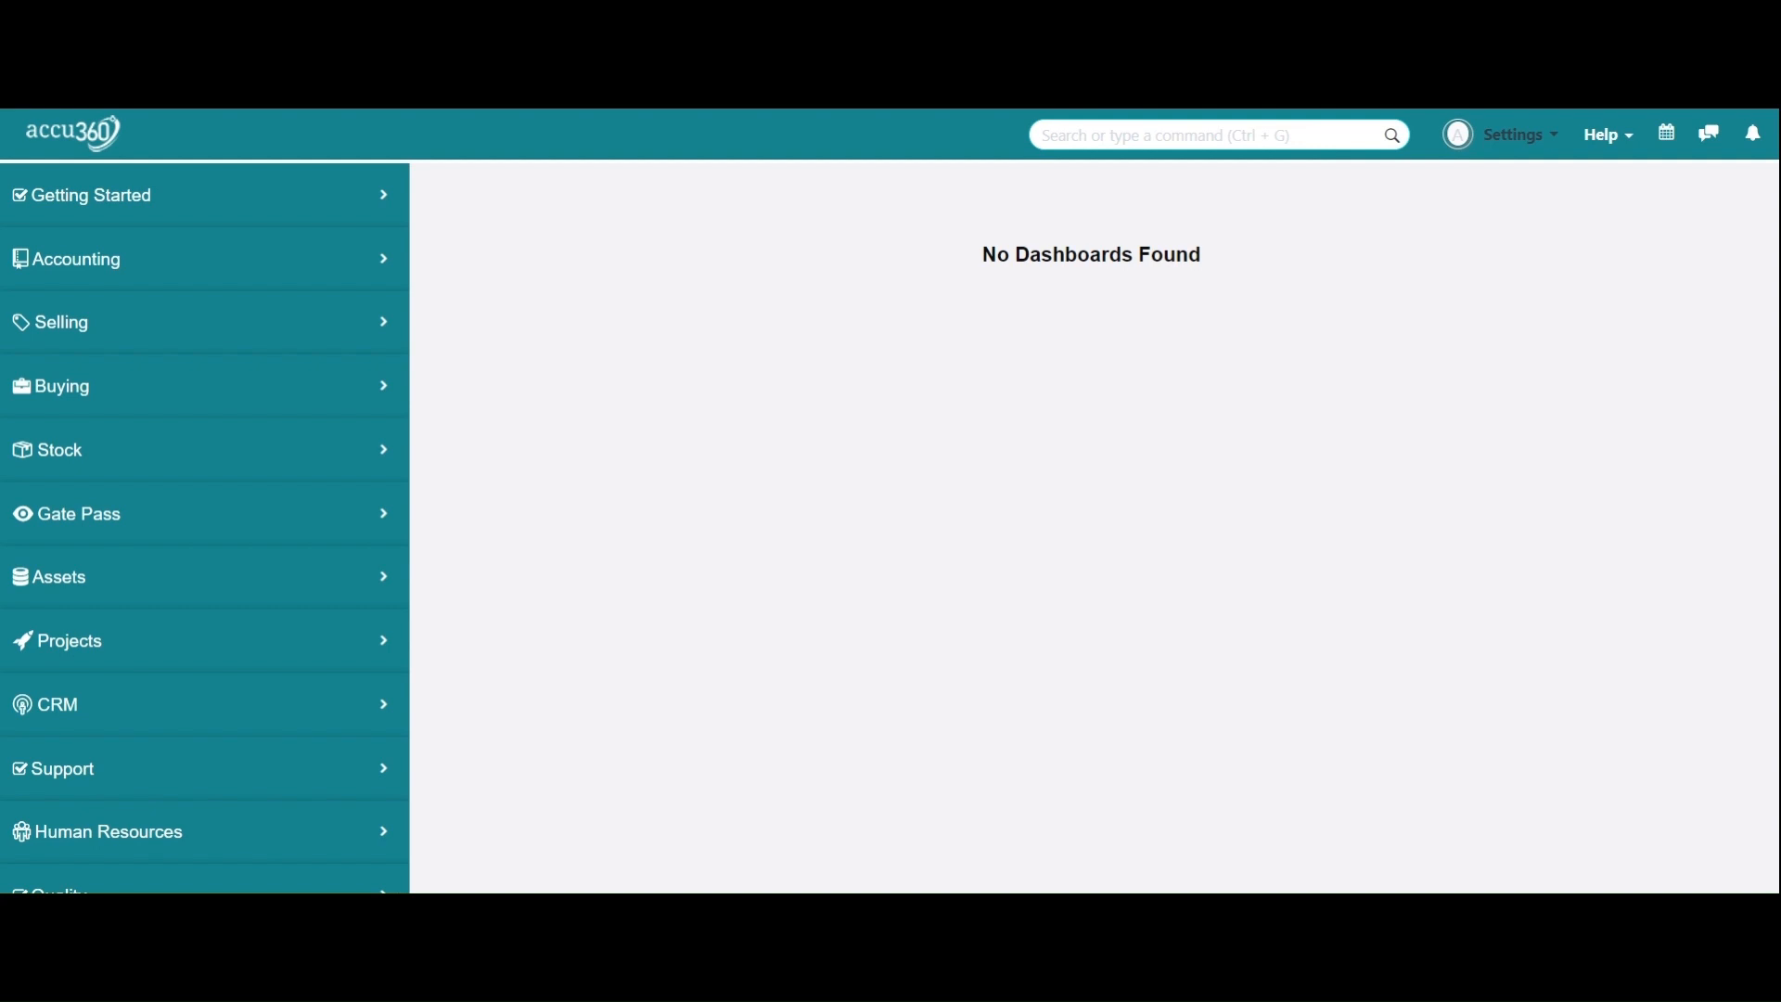
# Find the Item list through a search for "item" and start a new item record
pyautogui.click(1174, 136)
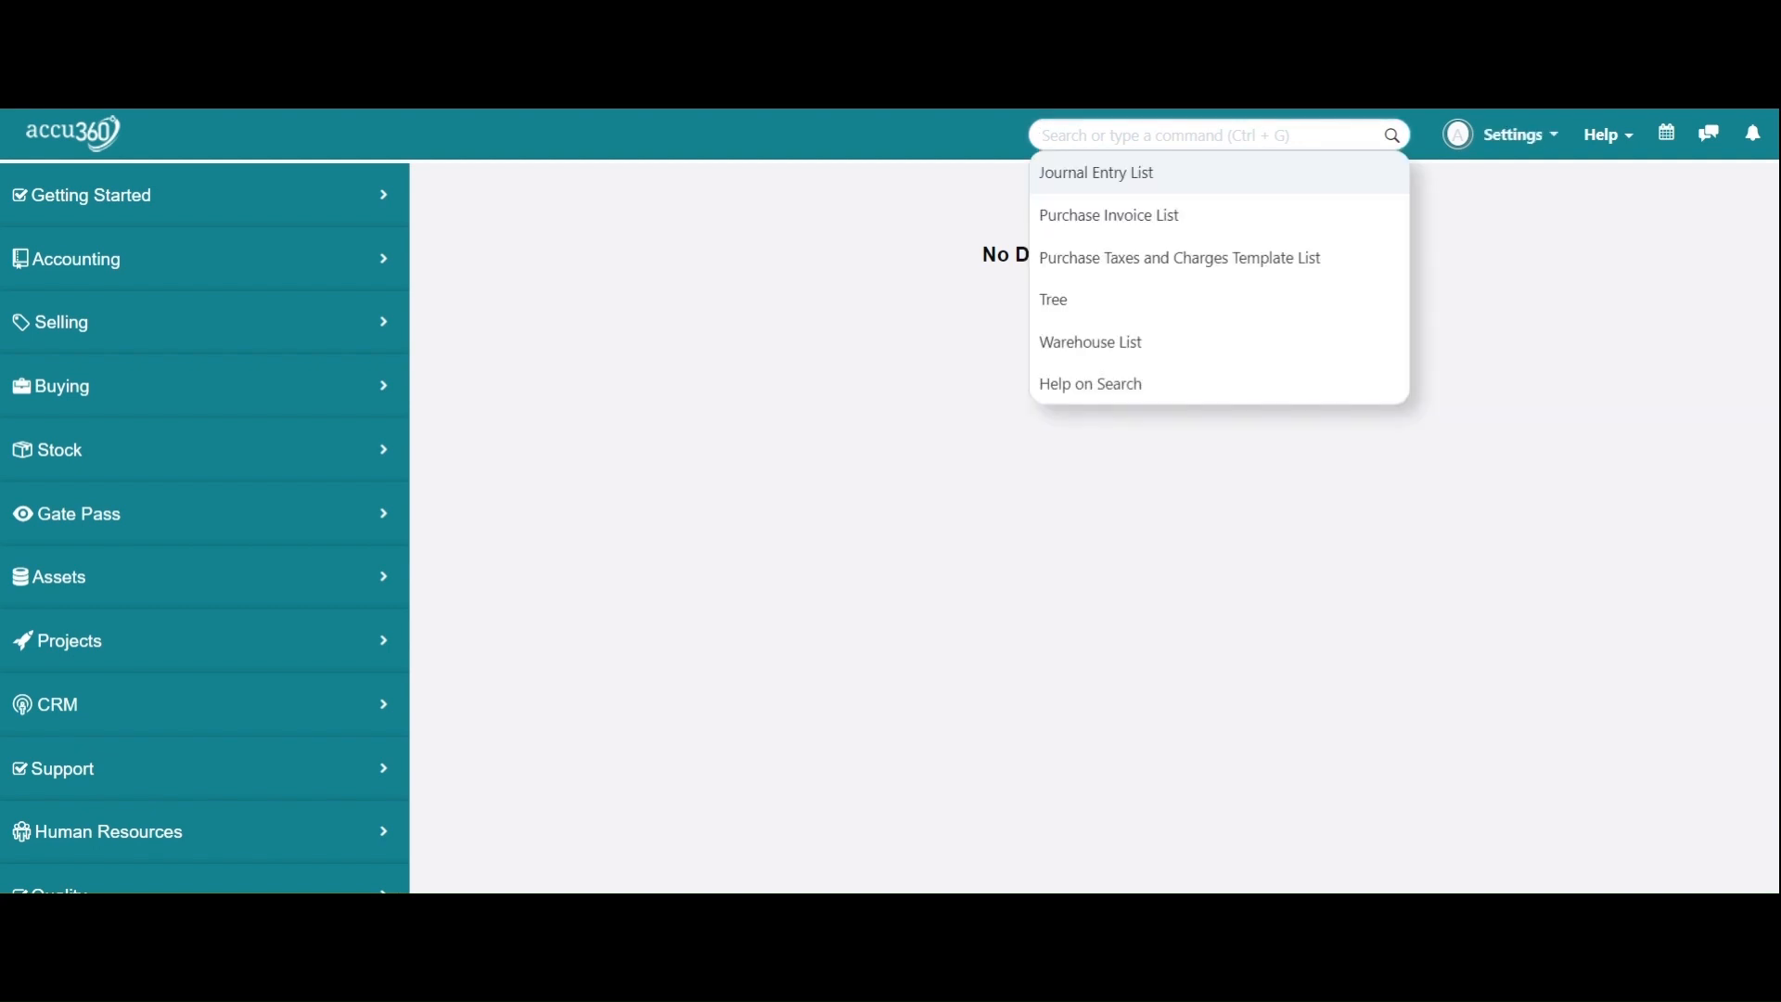
pyautogui.write('item')
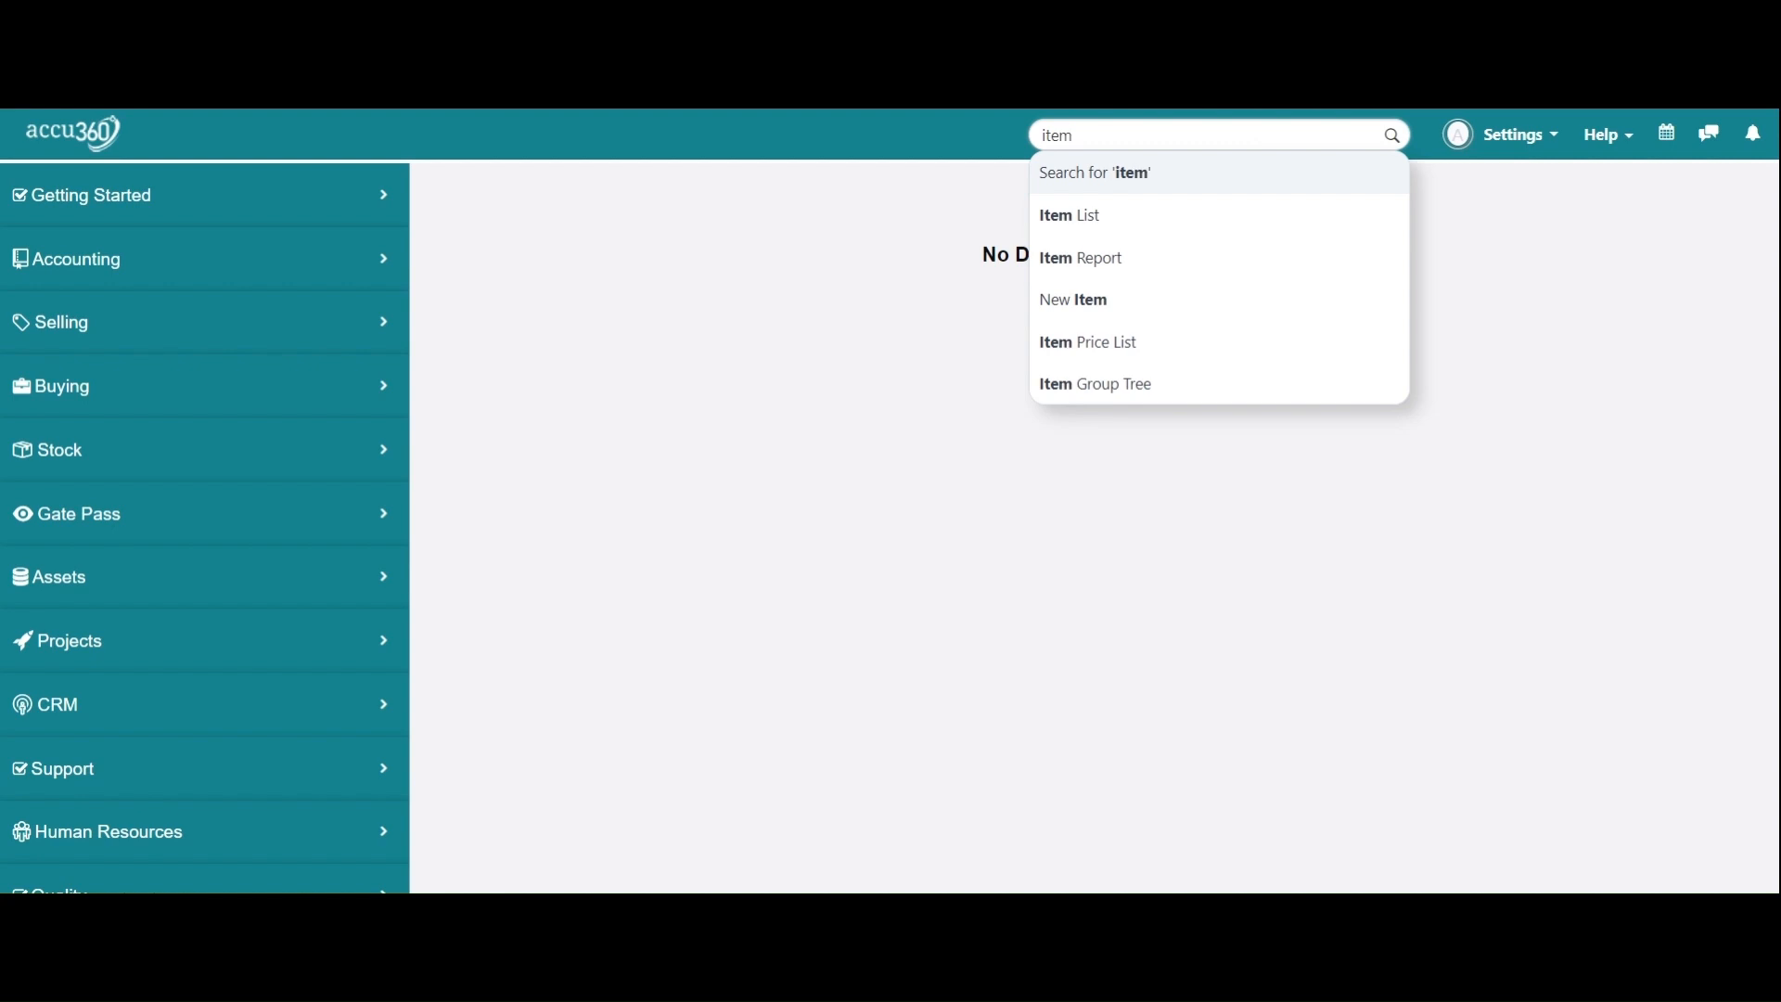
pyautogui.press('Down')
pyautogui.press('Return')
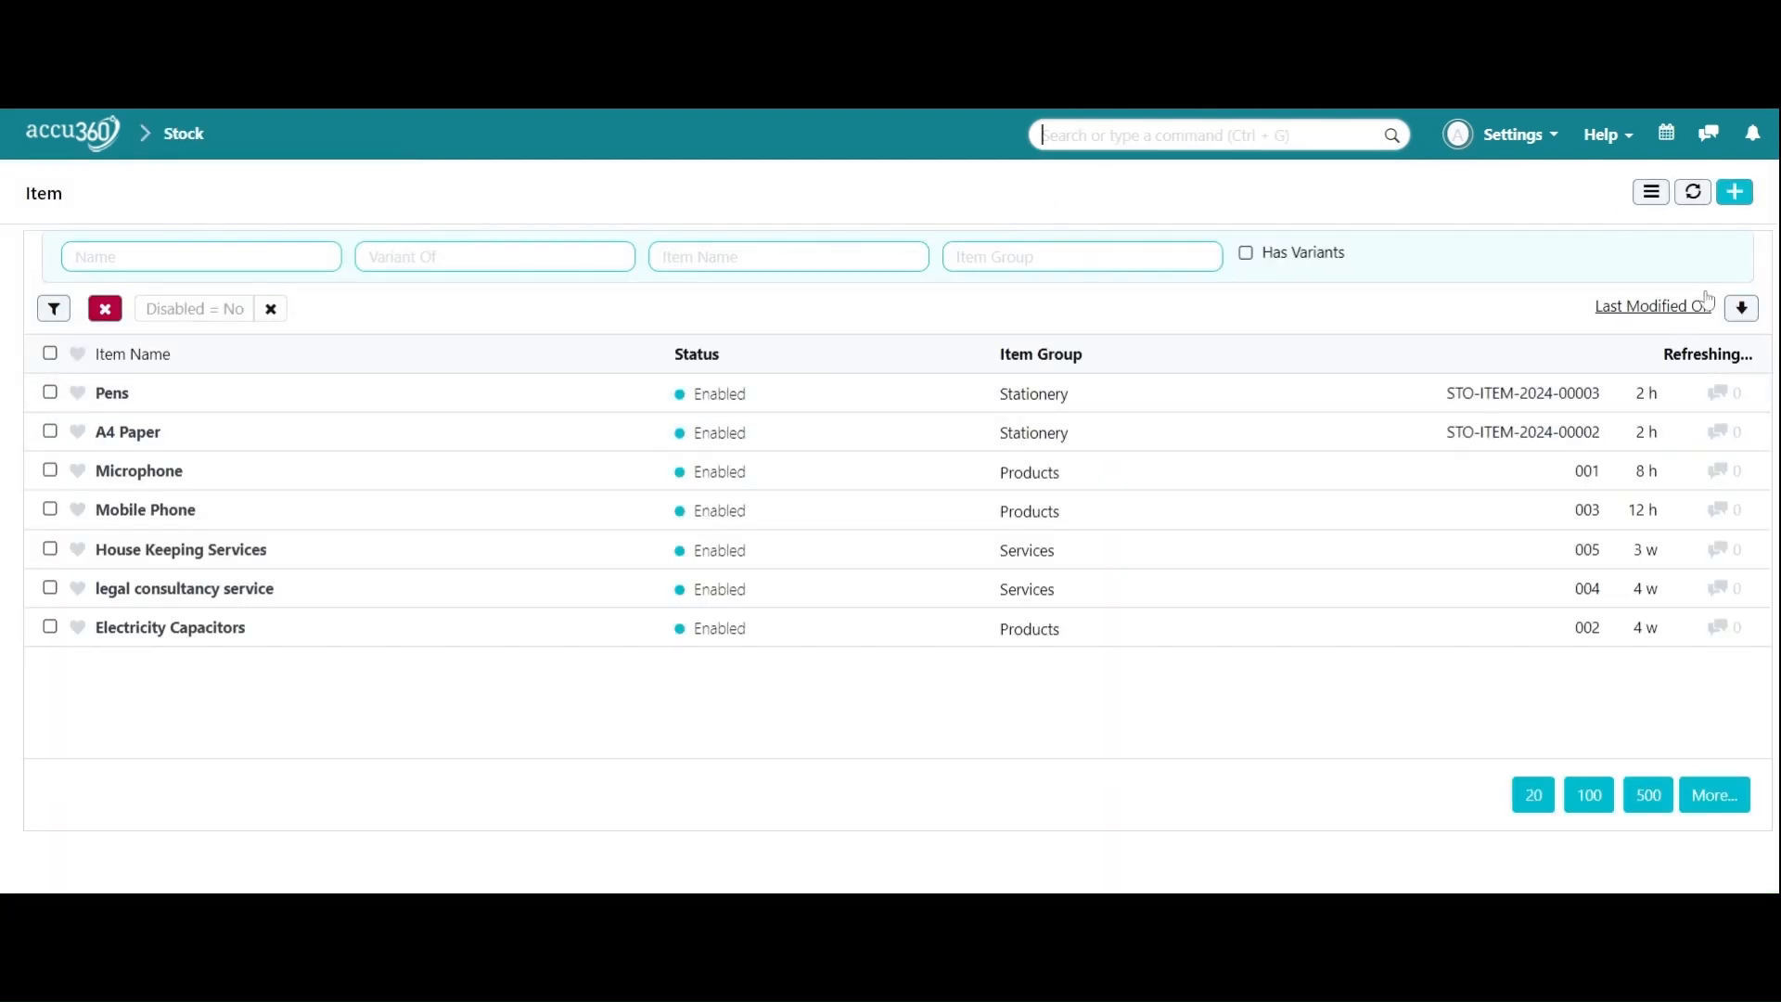
pyautogui.click(1741, 204)
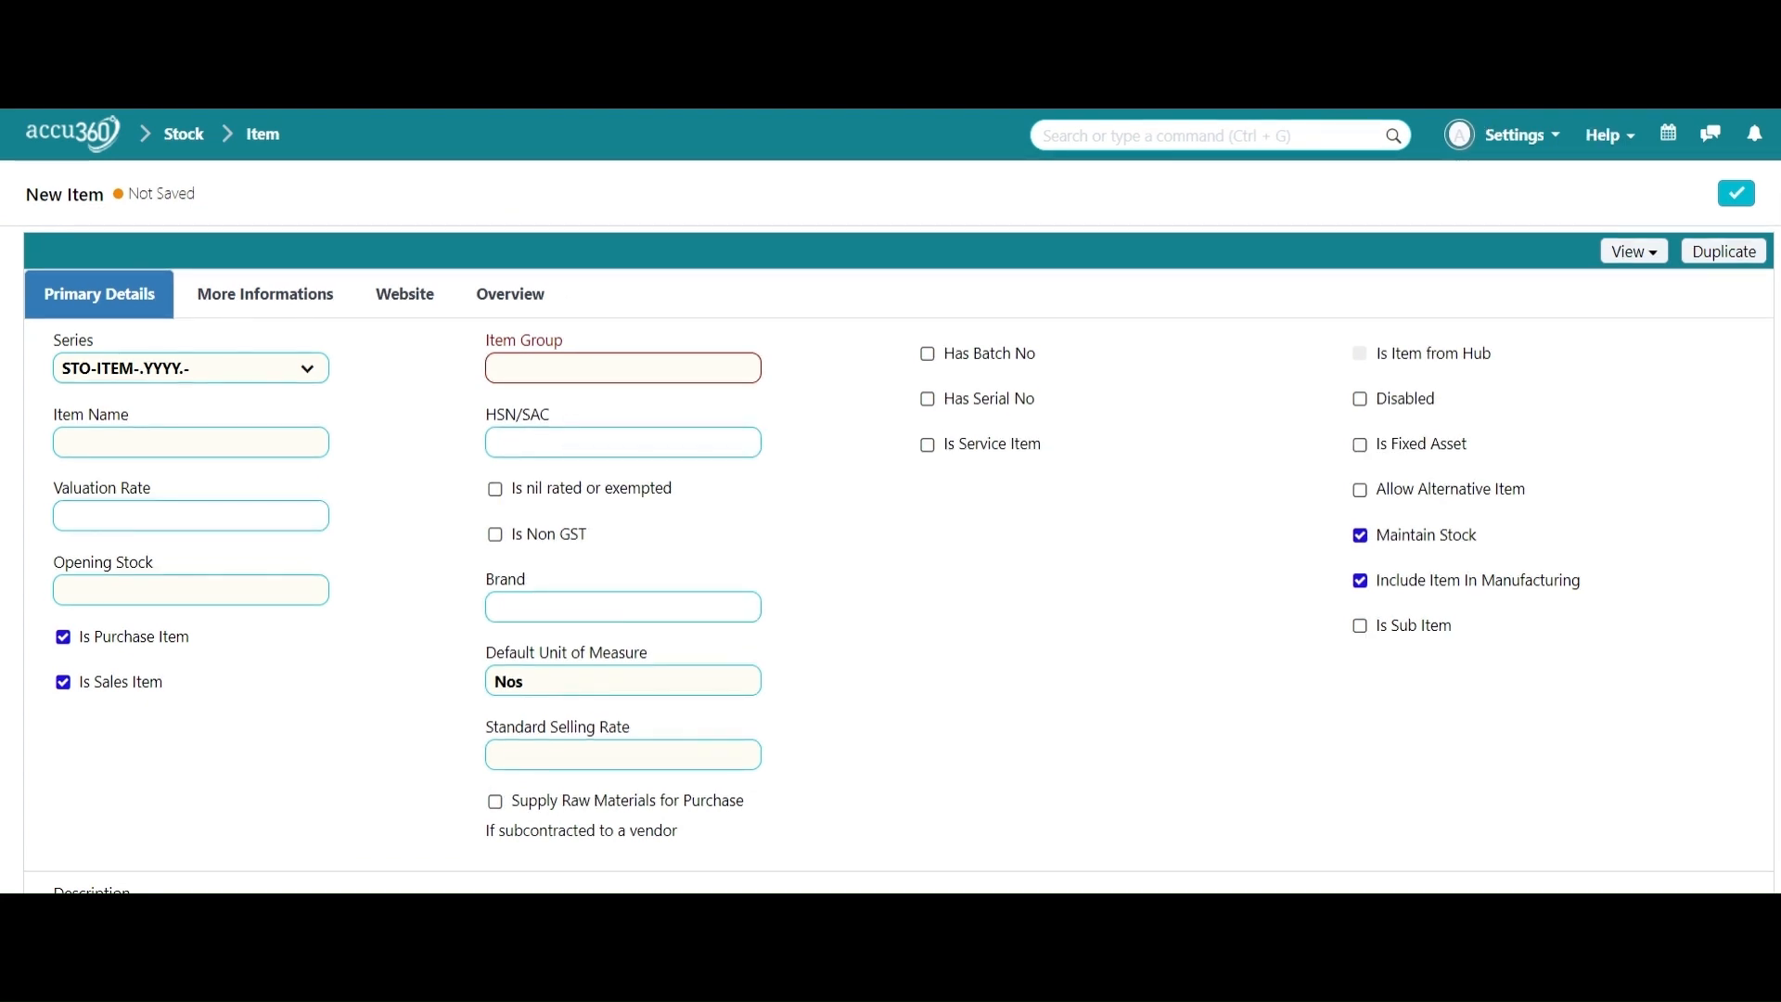
# Assign the new item to the Electronics item group and name it Switches
pyautogui.click(575, 368)
pyautogui.write('ele')
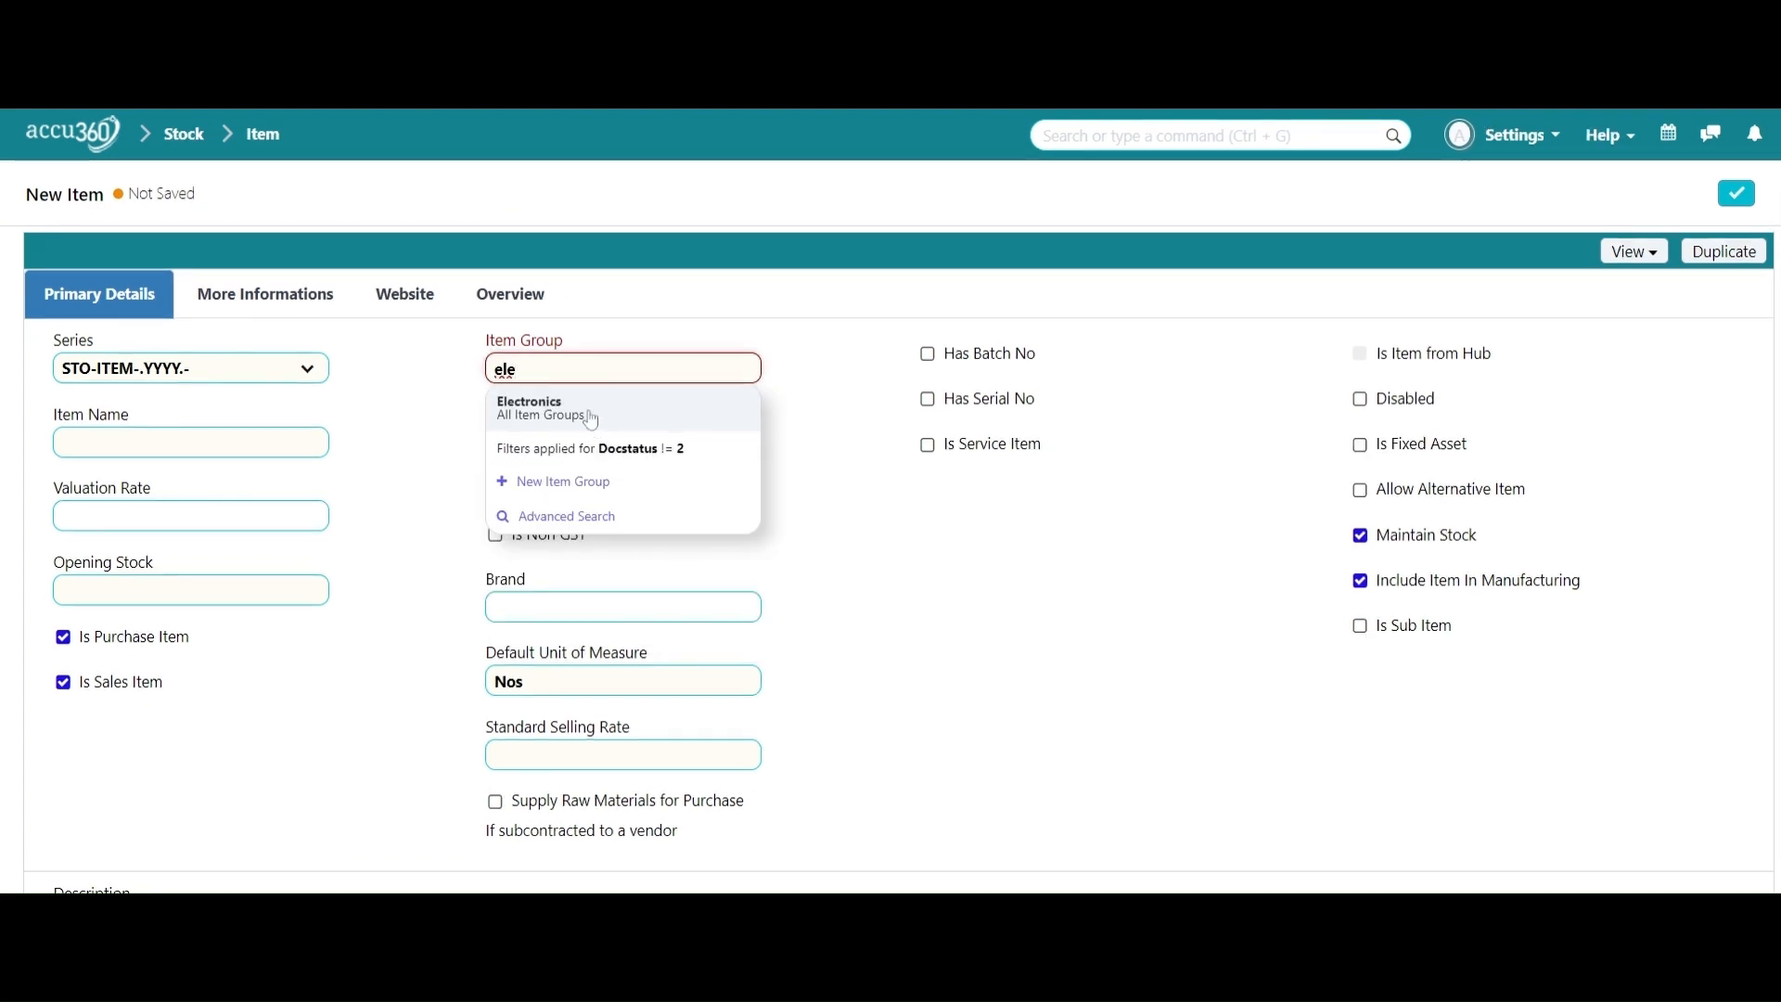
pyautogui.click(588, 415)
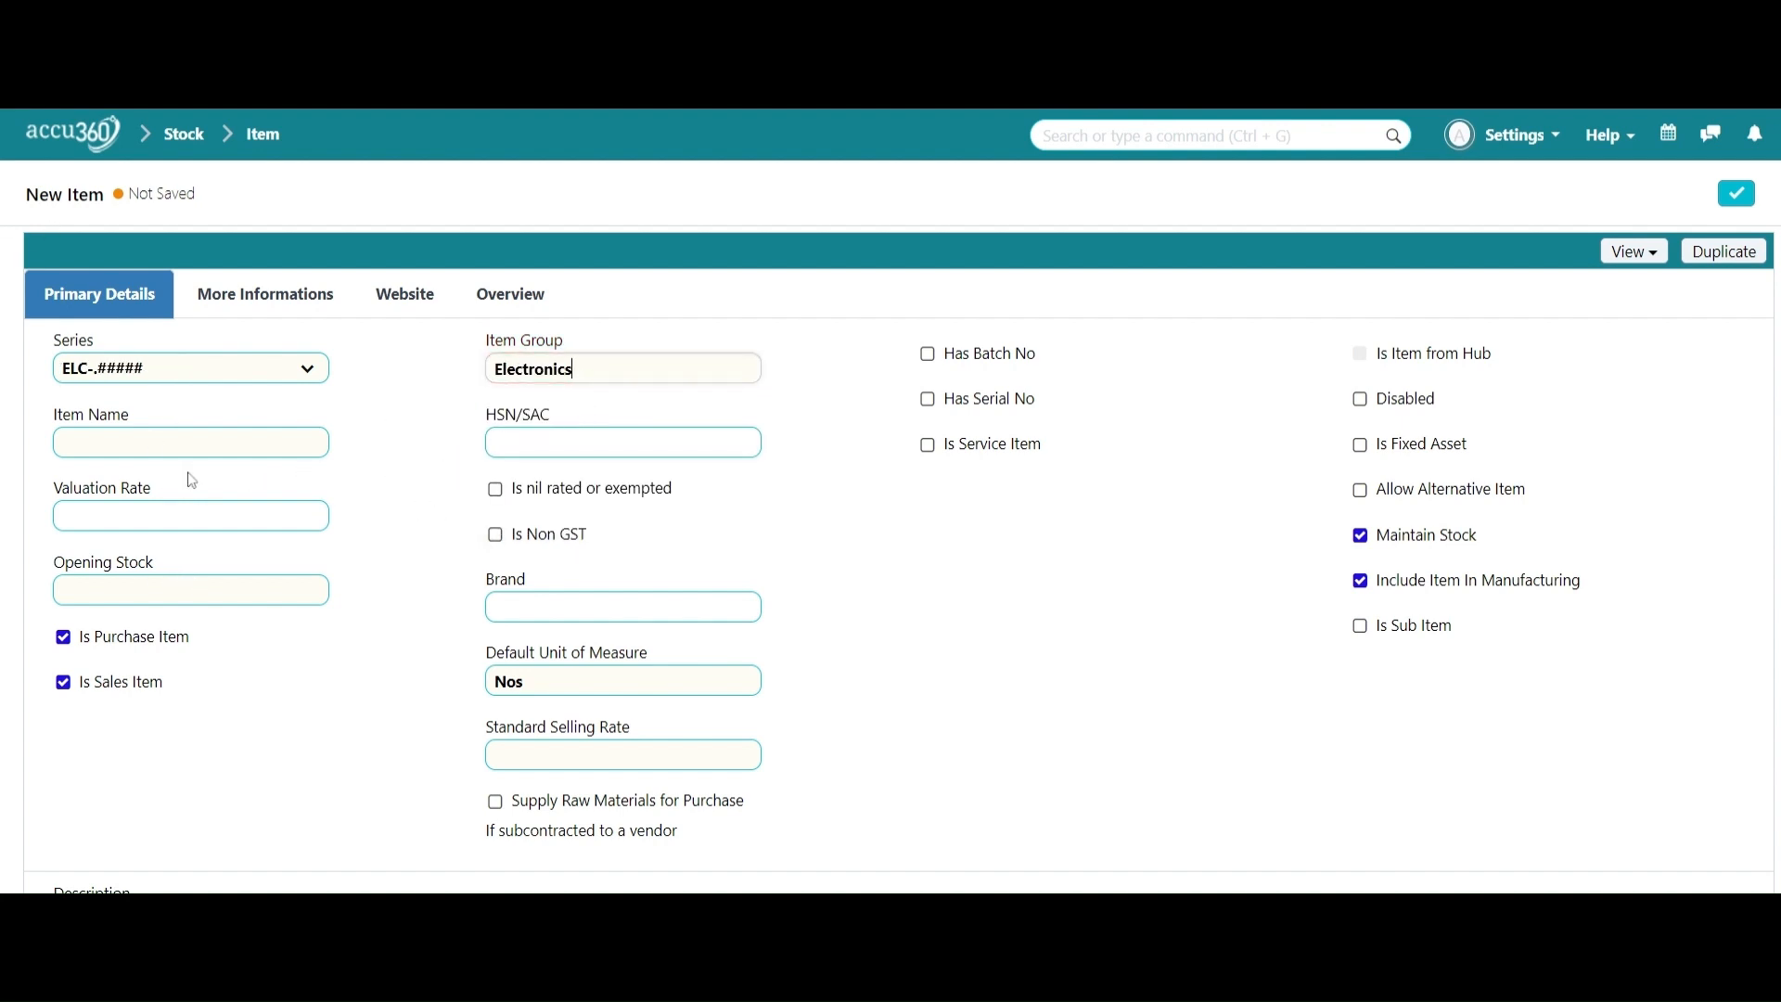
pyautogui.click(190, 443)
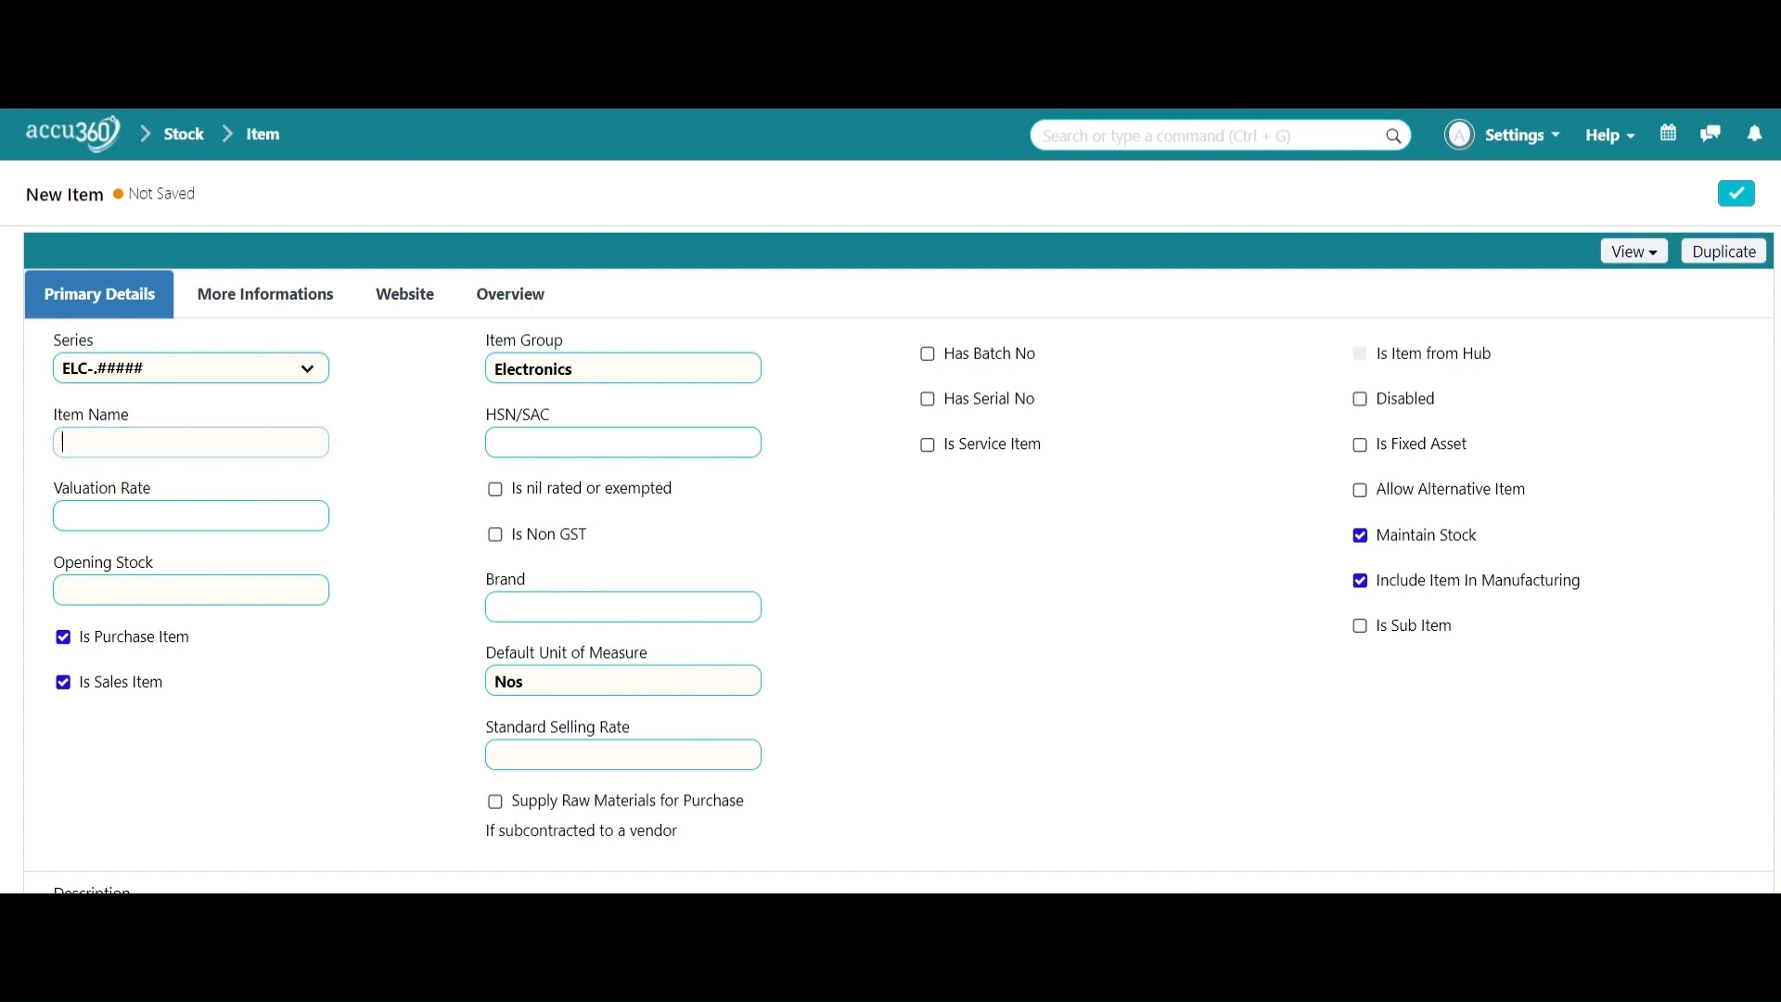
pyautogui.write('Switches')
pyautogui.scroll(-1, 271, 622)
pyautogui.scroll(1, 271, 621)
# Enable batch numbers for the item with automatic batch creation, batch number series ELC-.YY.-.##### and an expiry date
pyautogui.click(929, 356)
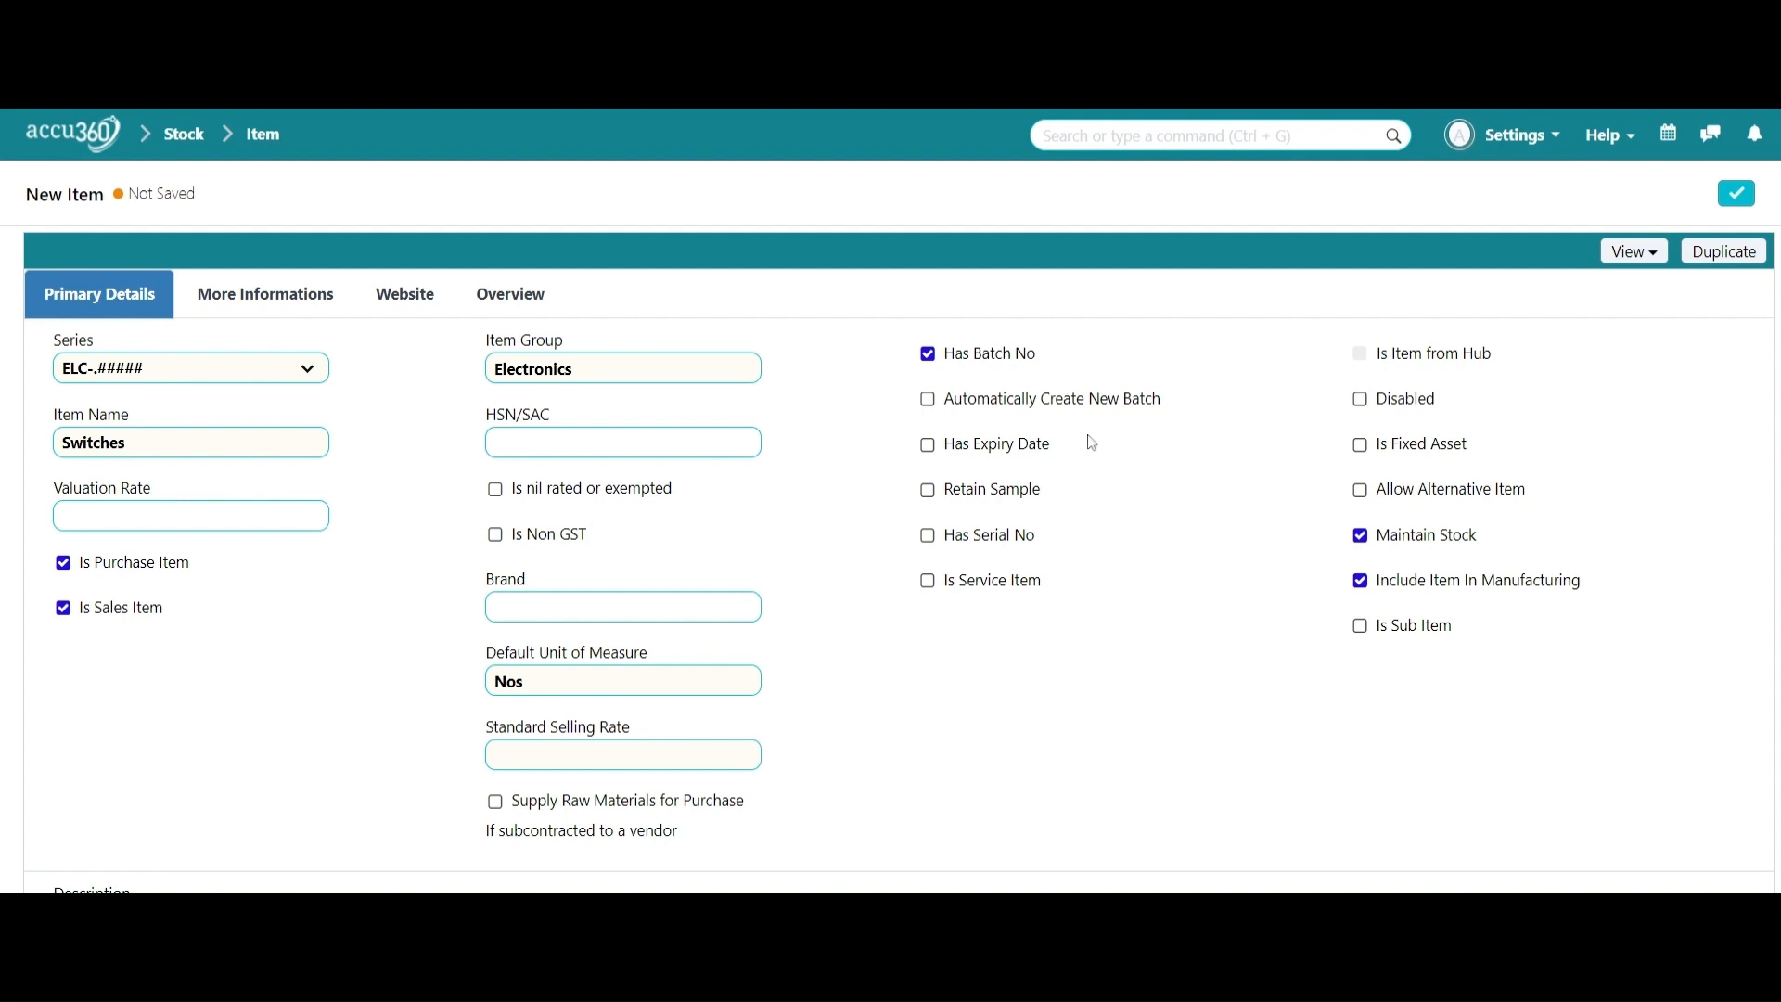
pyautogui.click(928, 399)
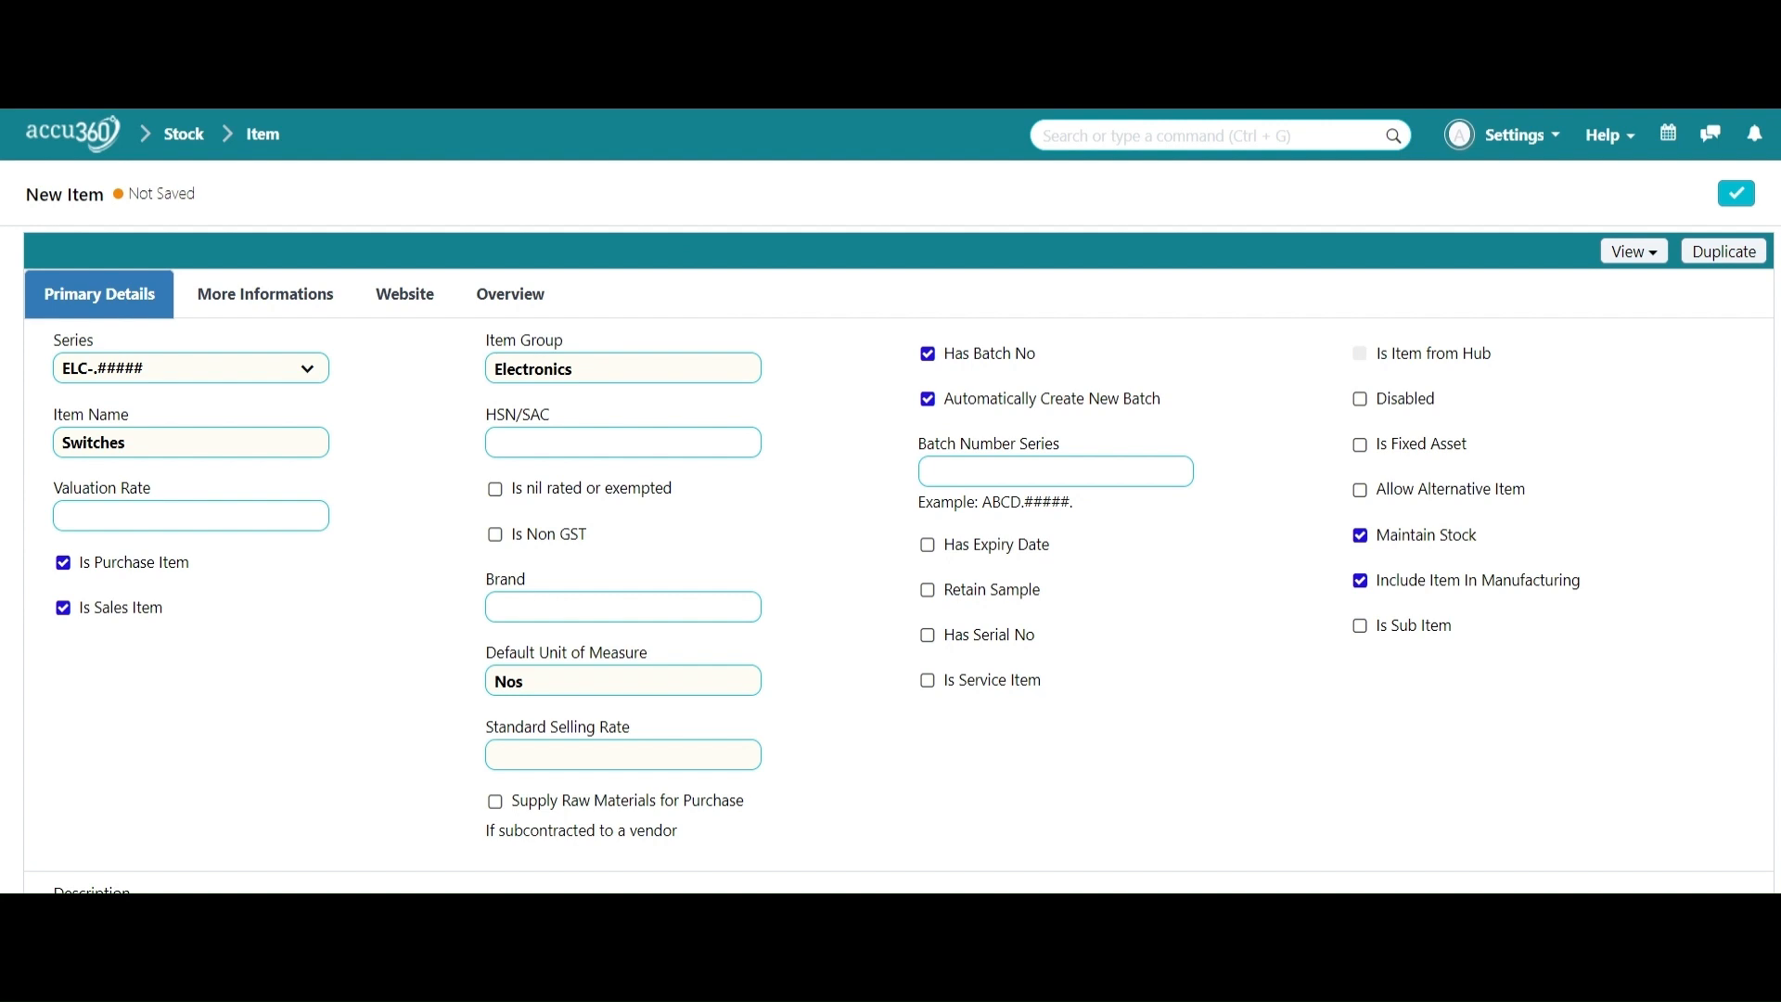
pyautogui.click(1034, 469)
pyautogui.scroll(-1, 1097, 512)
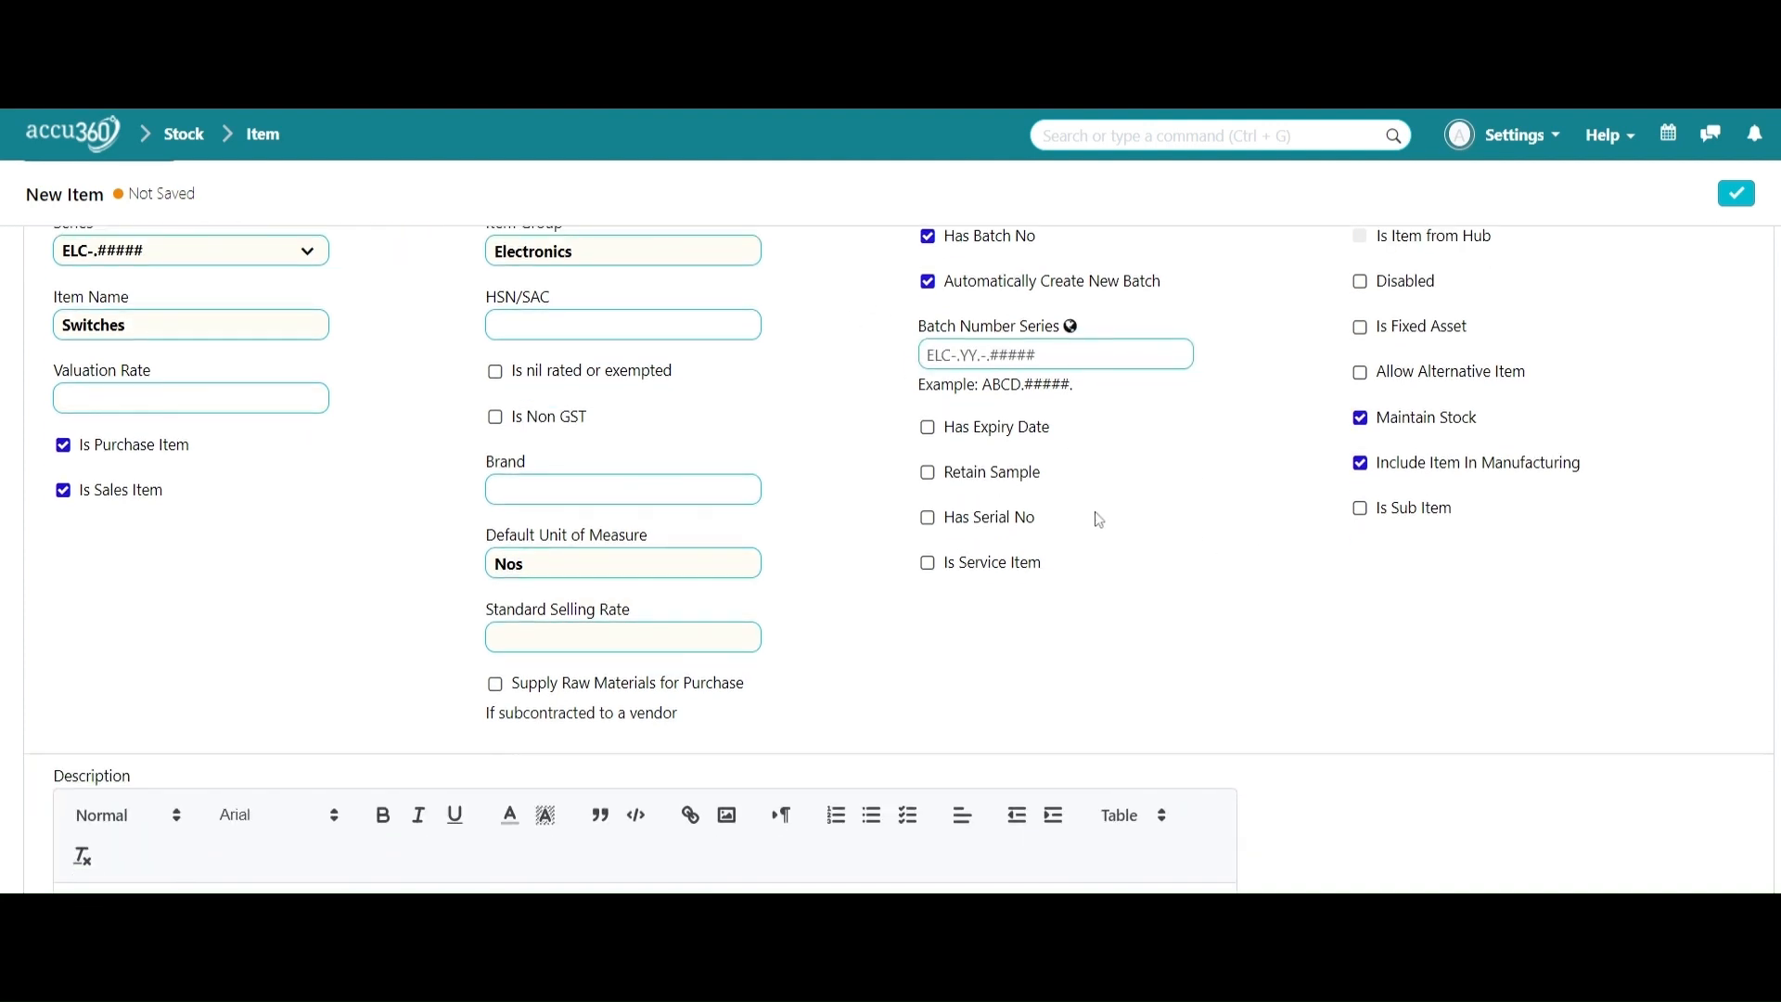
pyautogui.scroll(1, 1047, 461)
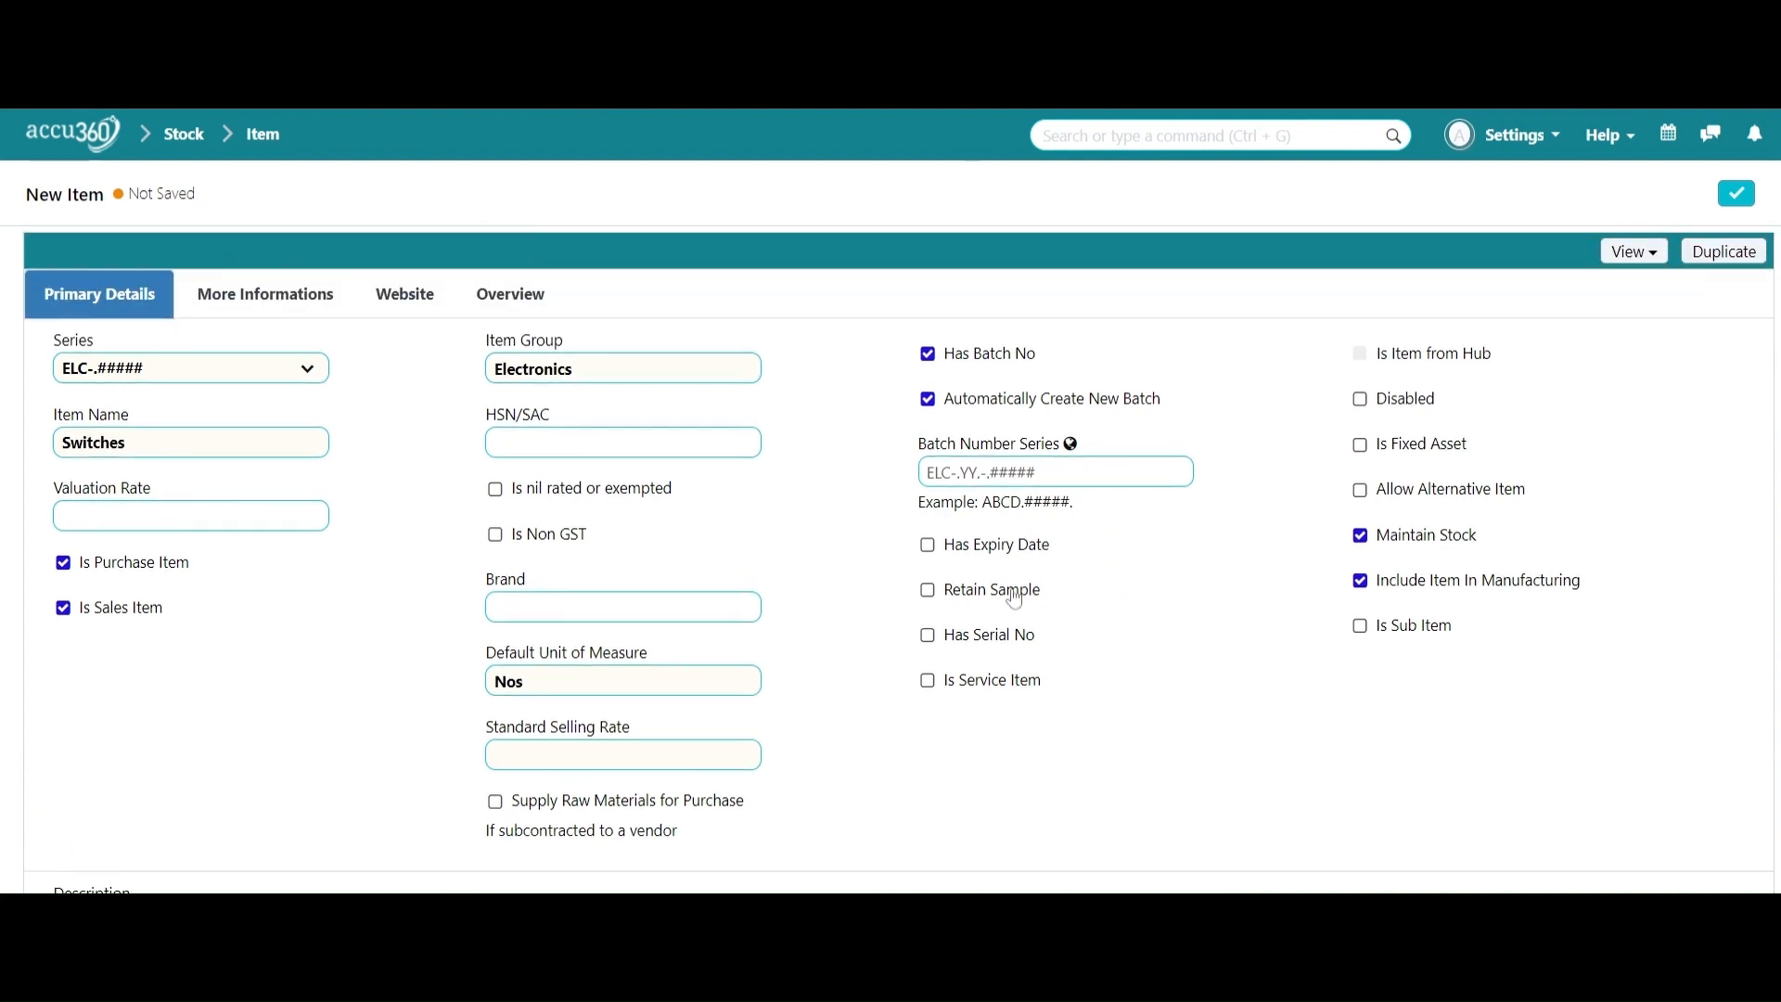
pyautogui.click(930, 547)
# Set the item's inventory shelf life to 730 days and warranty period to 365 days, and save the item
pyautogui.click(270, 304)
pyautogui.scroll(-6, 860, 509)
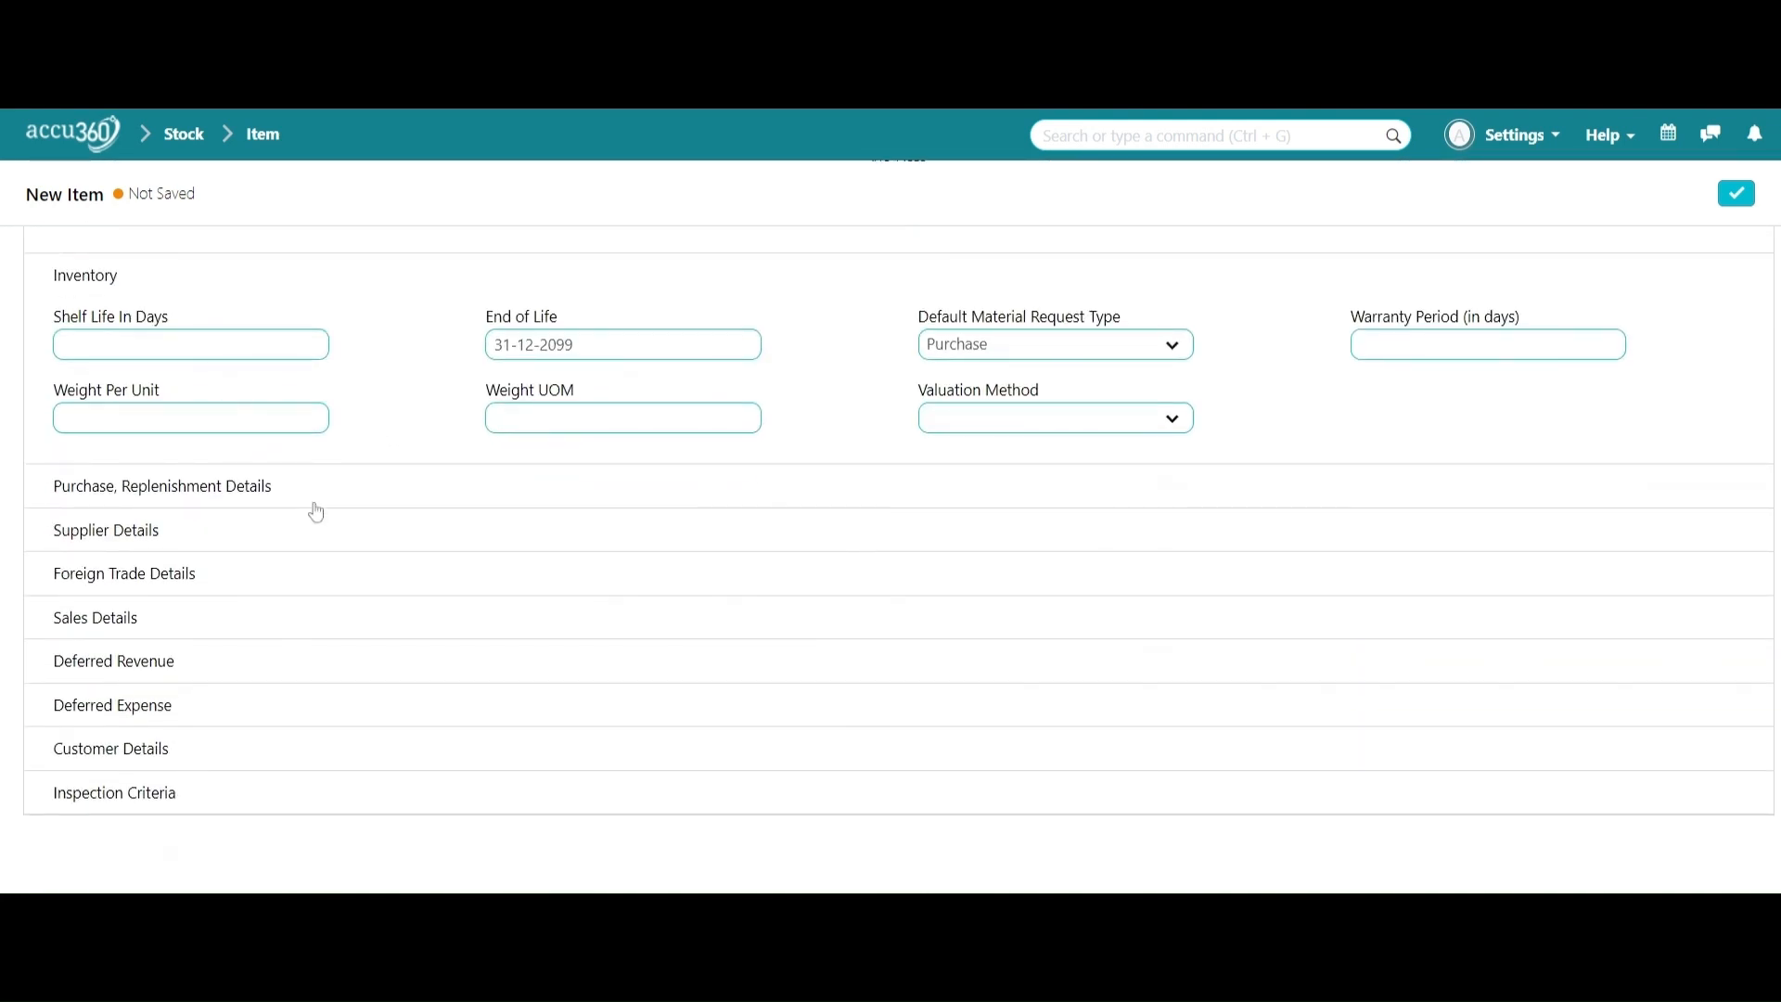
pyautogui.scroll(1, 779, 492)
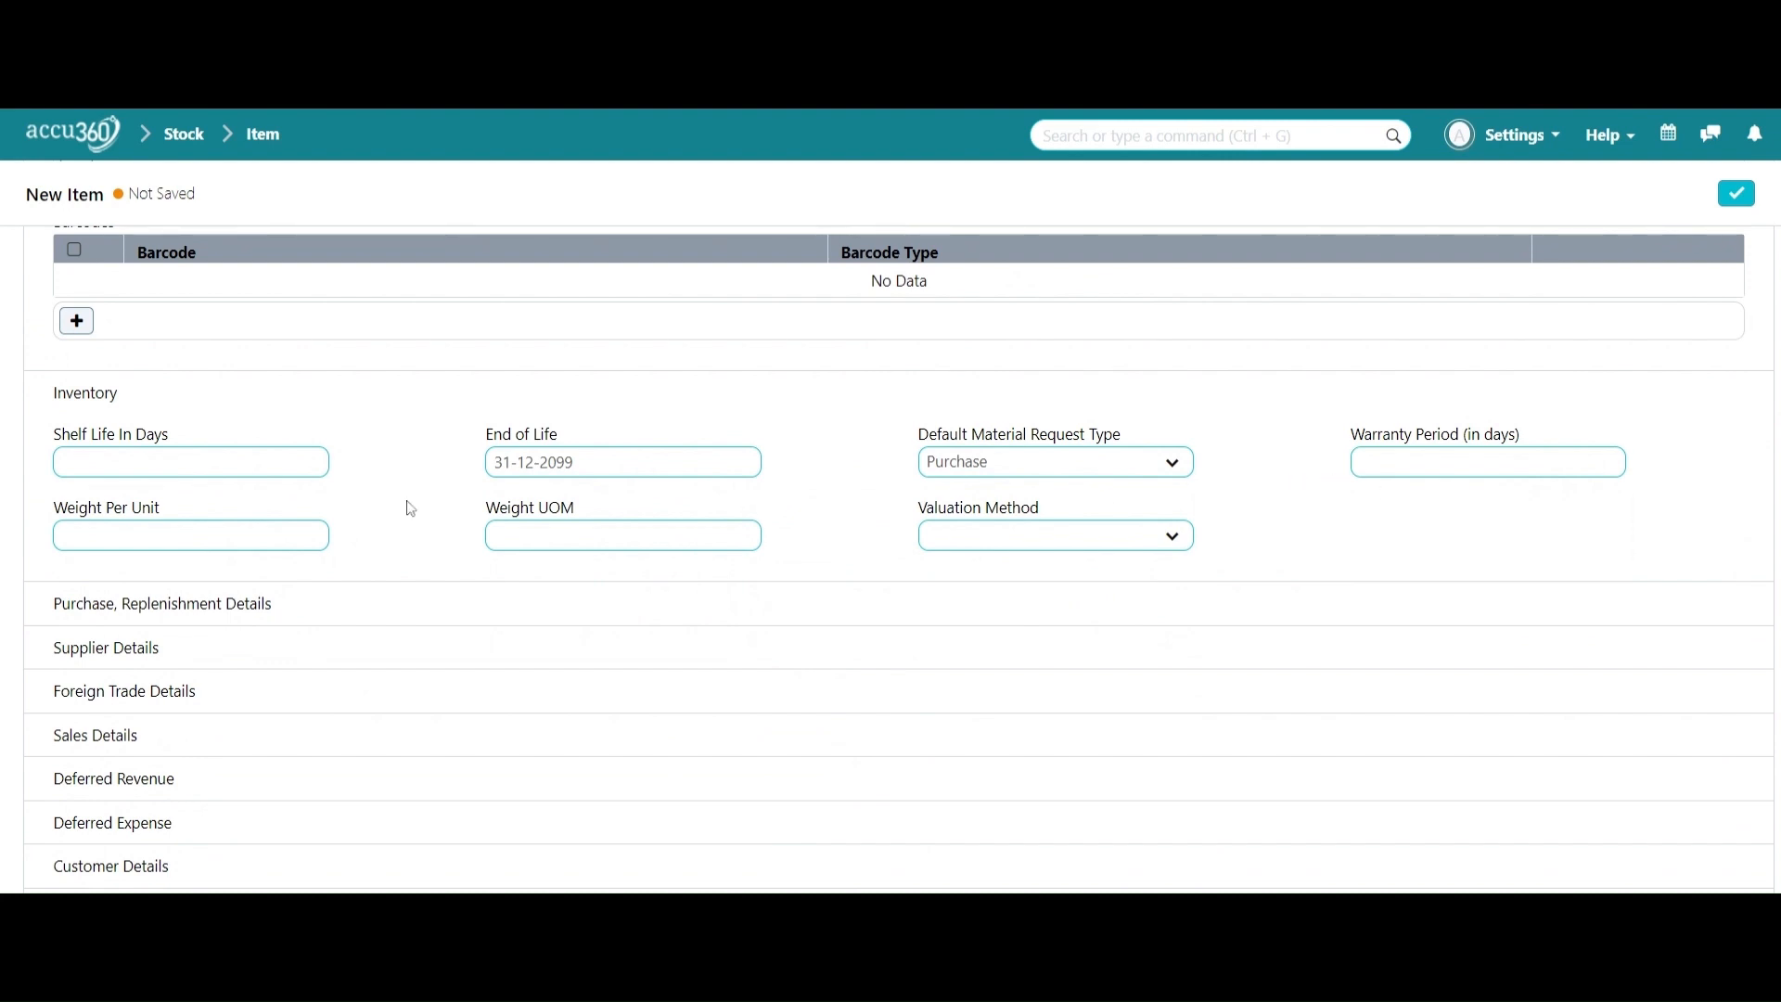
pyautogui.scroll(1, 304, 585)
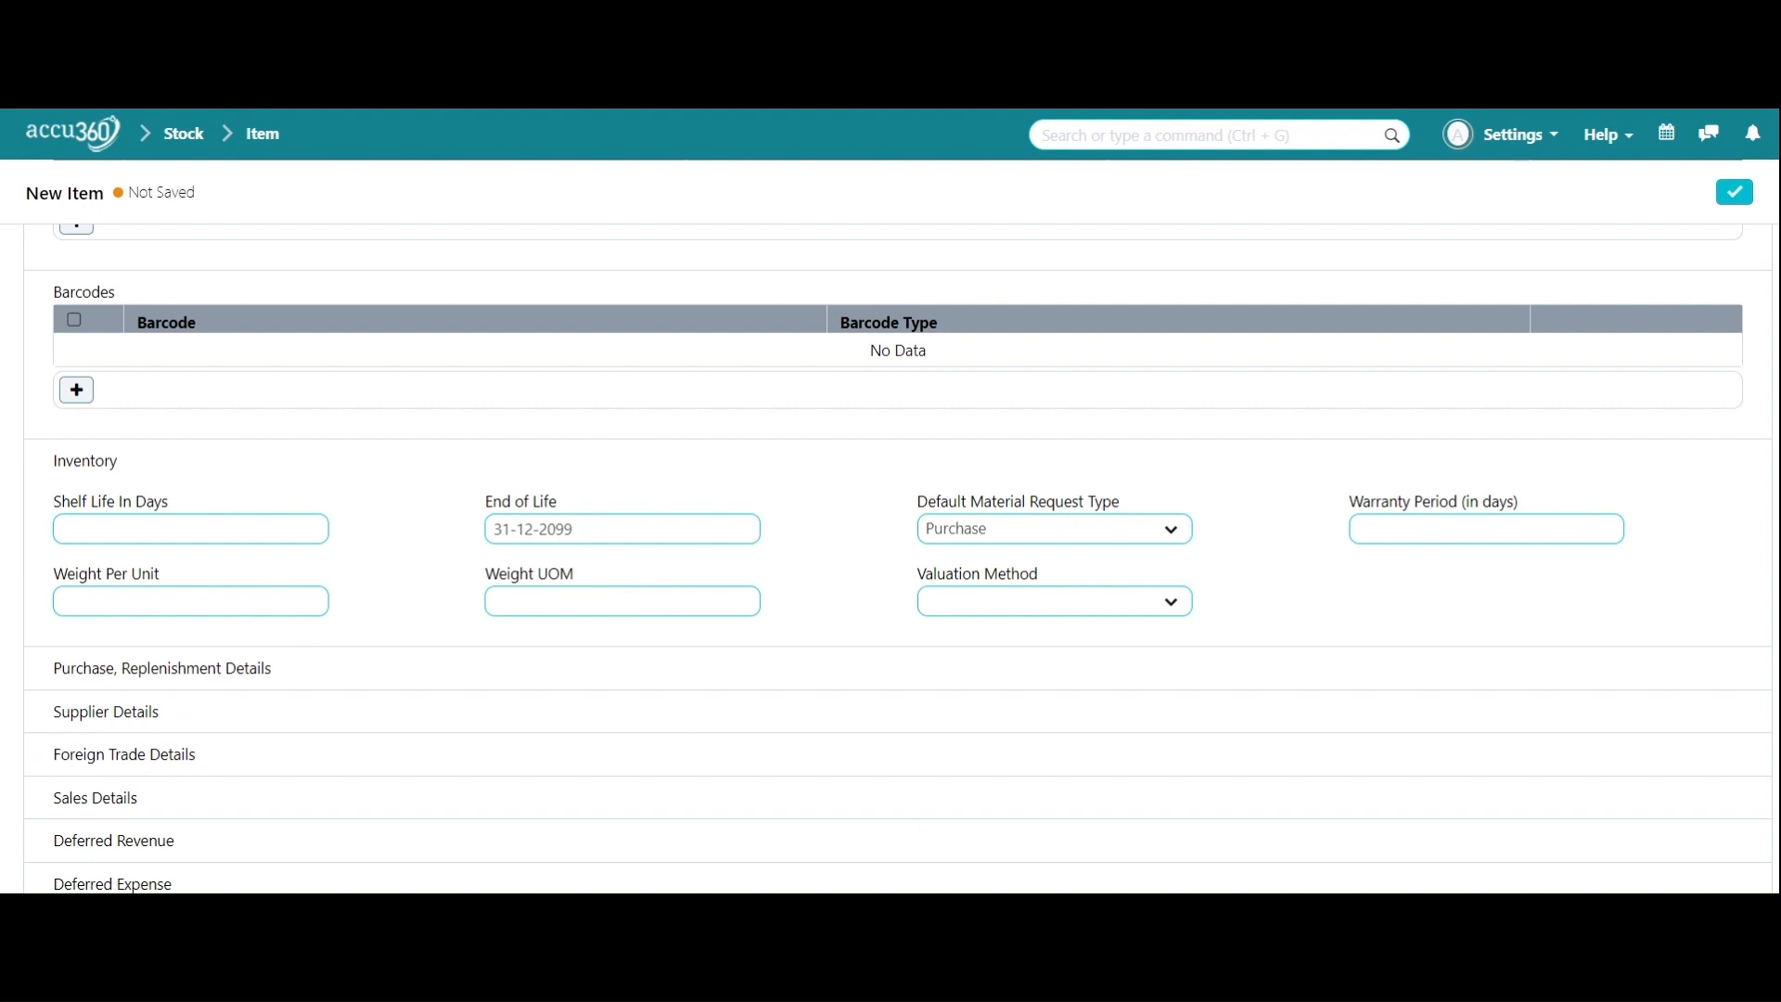
pyautogui.click(266, 524)
pyautogui.write('730')
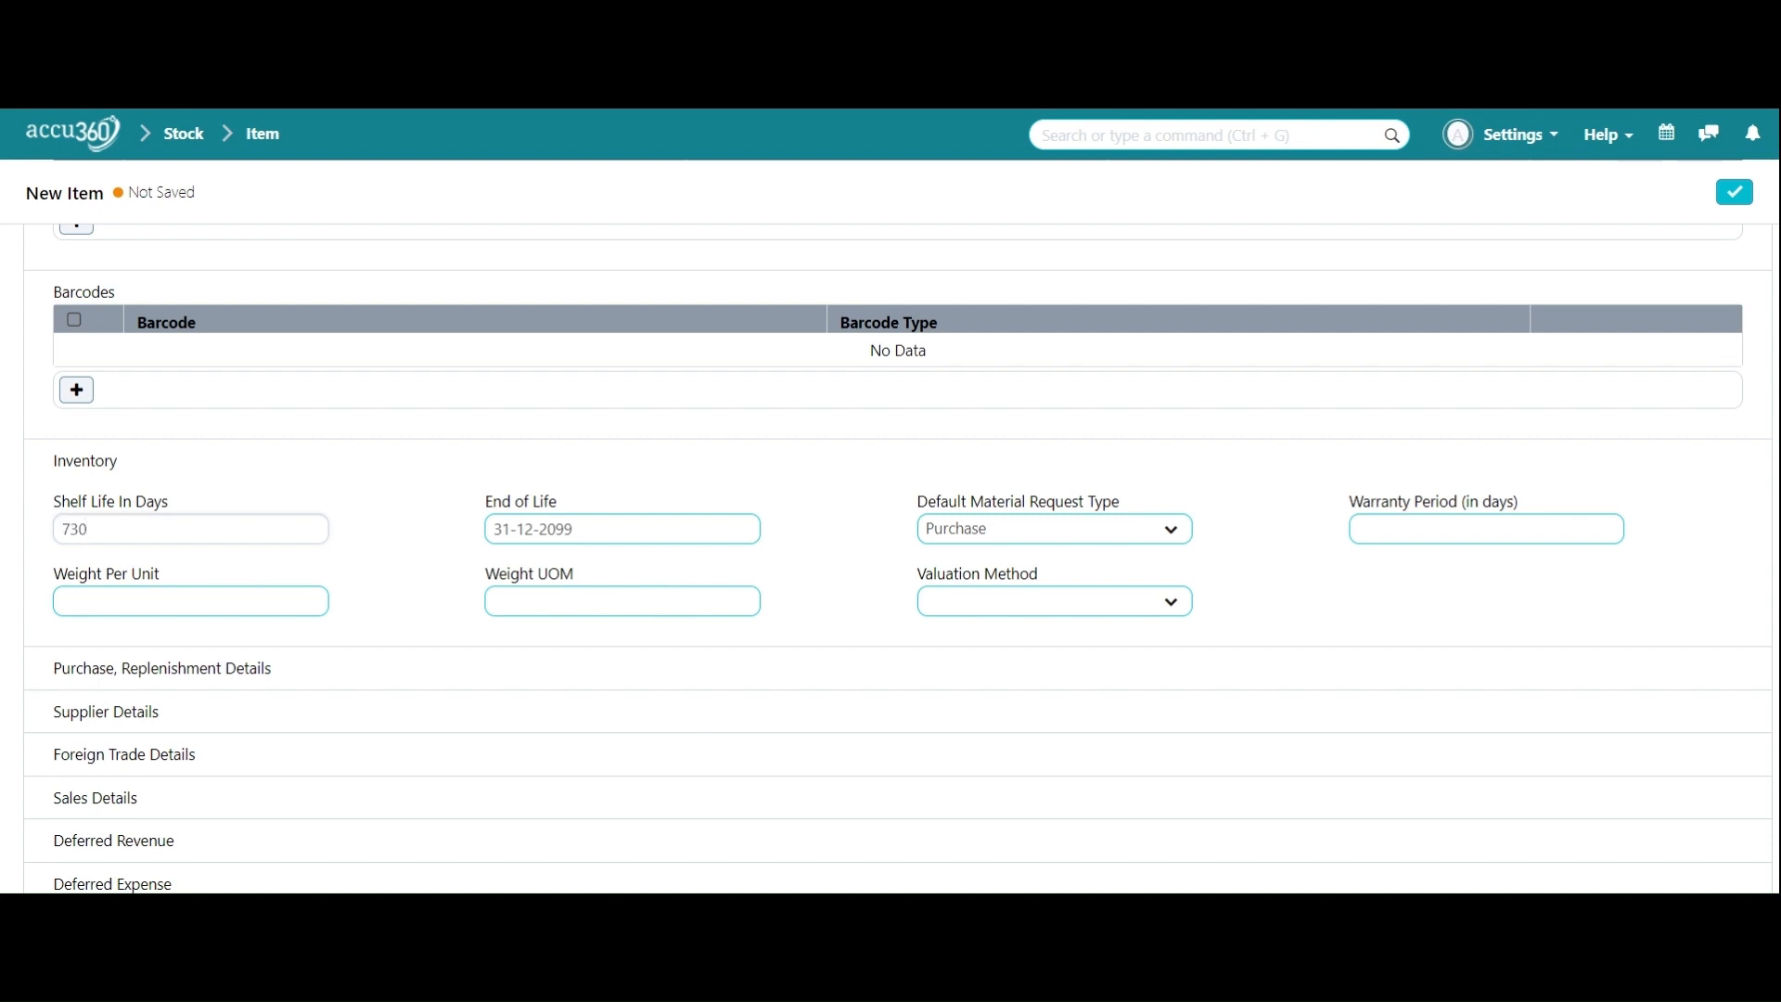
pyautogui.click(1541, 529)
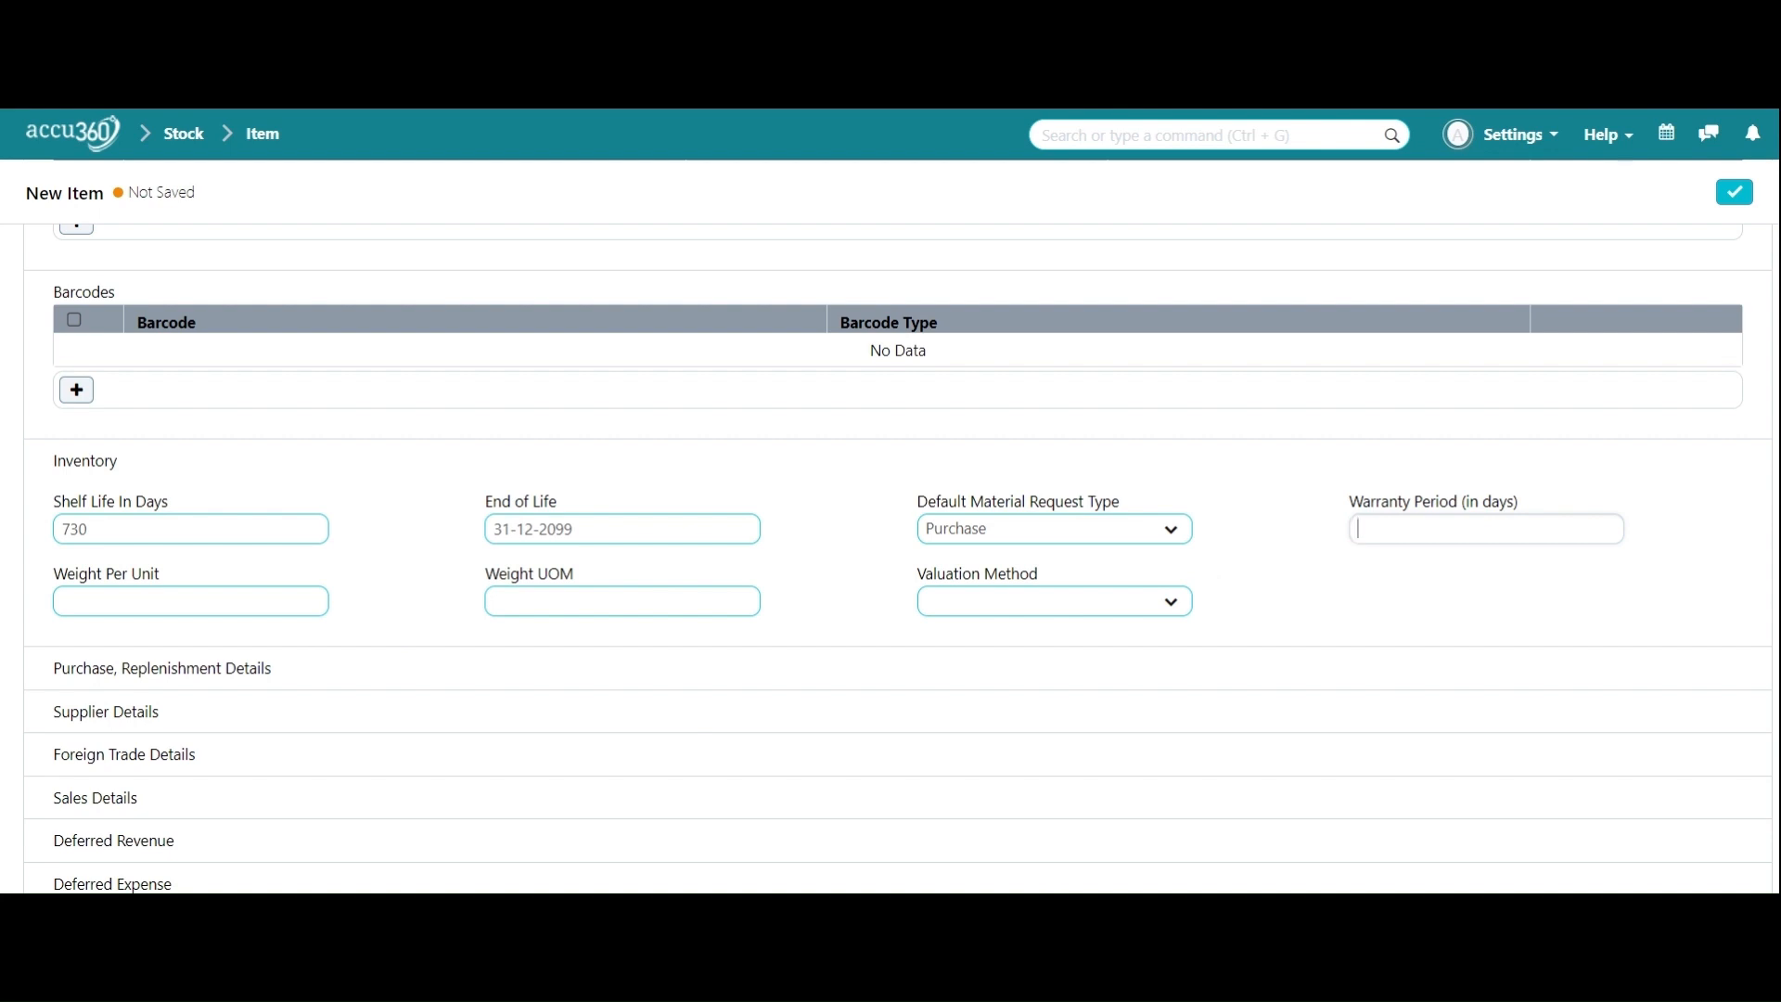
pyautogui.write('365')
pyautogui.click(798, 610)
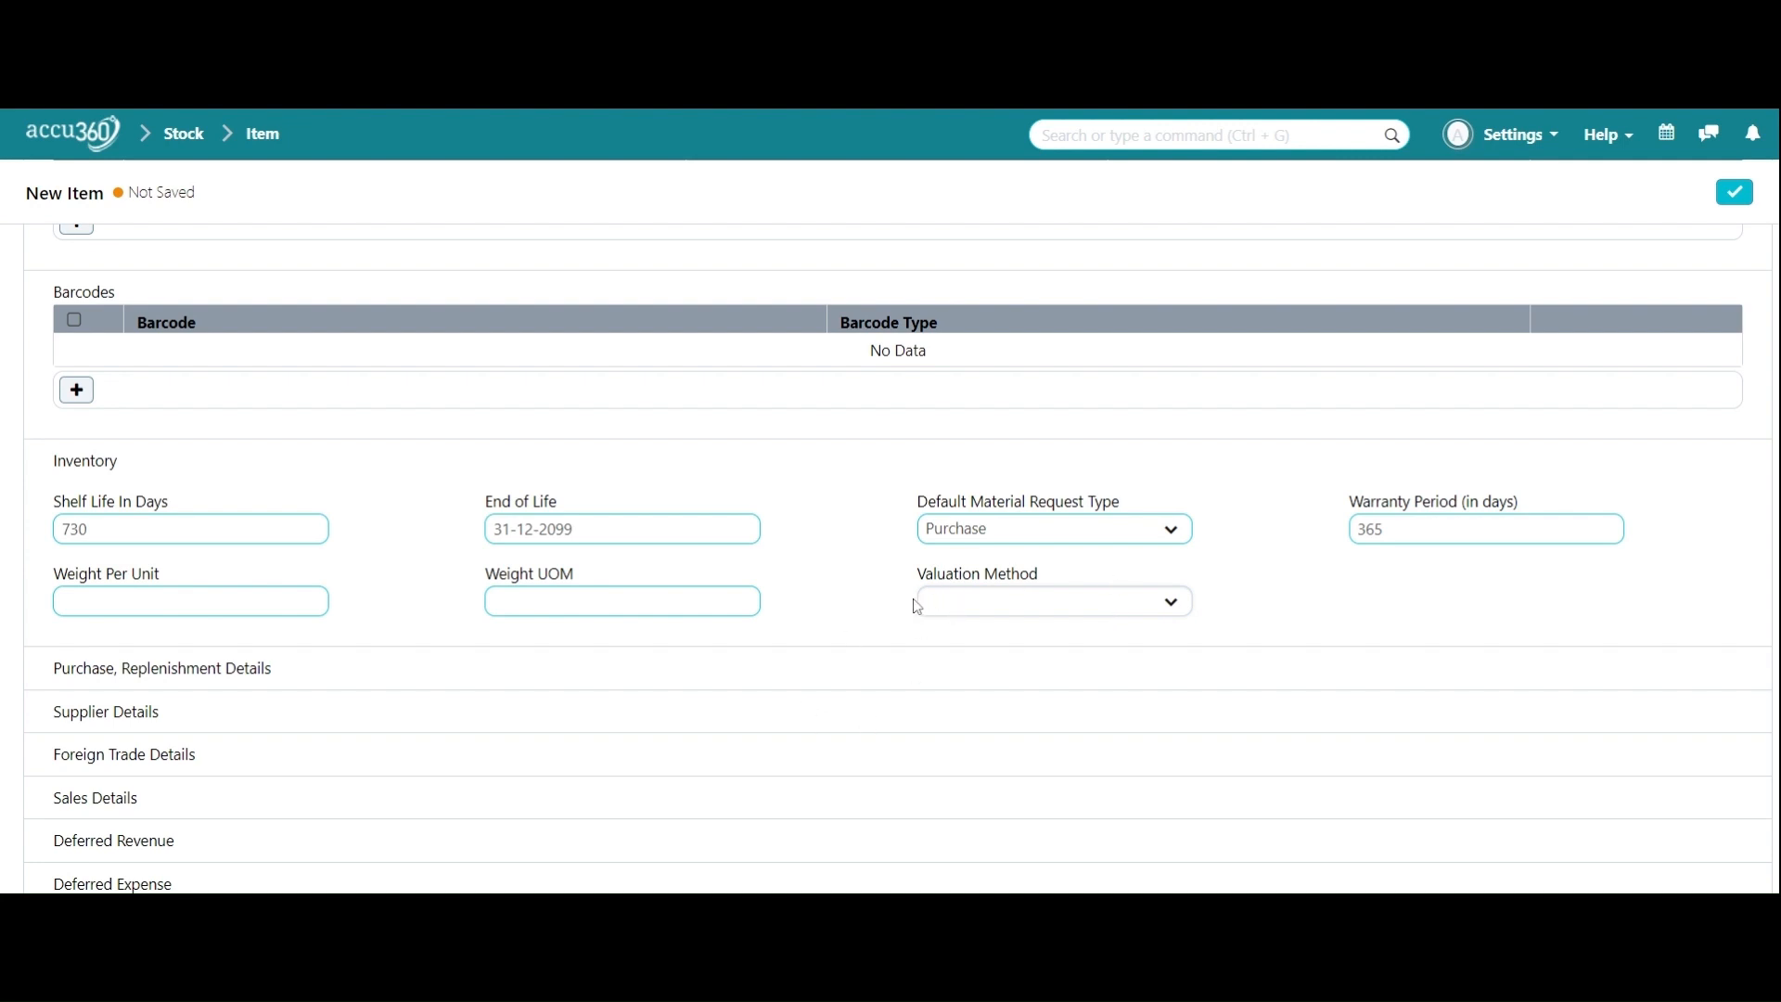
pyautogui.click(937, 649)
pyautogui.scroll(4, 928, 459)
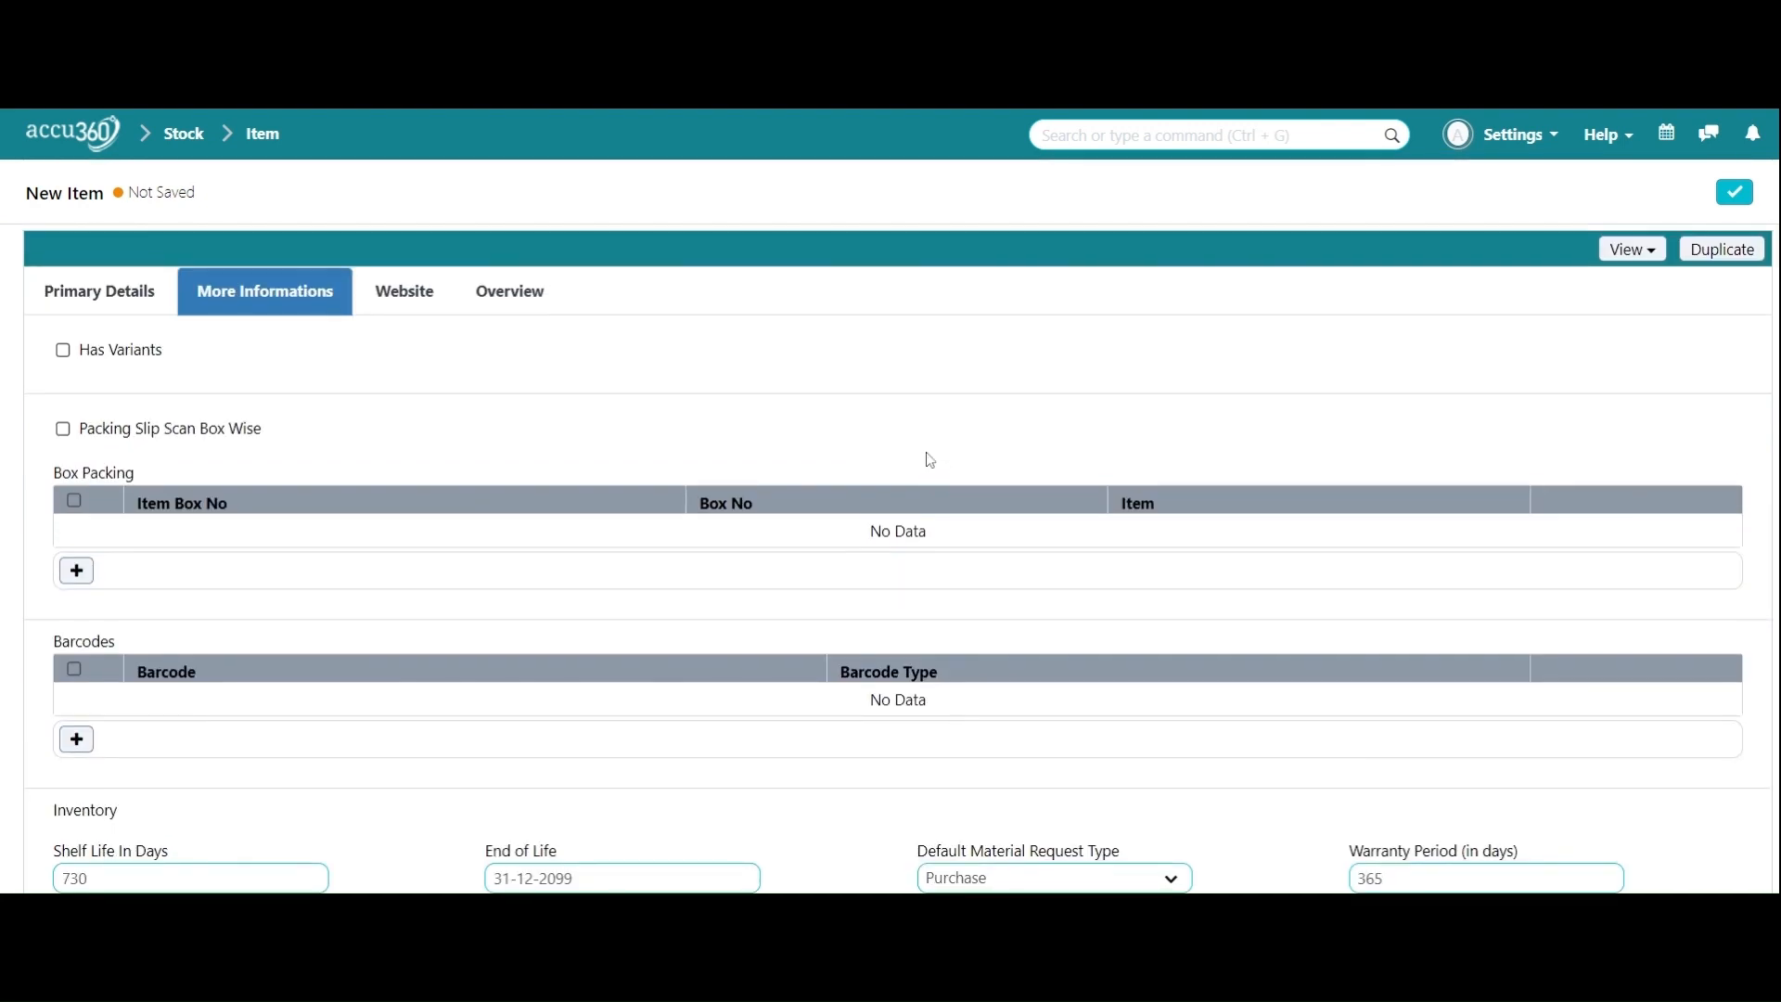
pyautogui.click(1734, 192)
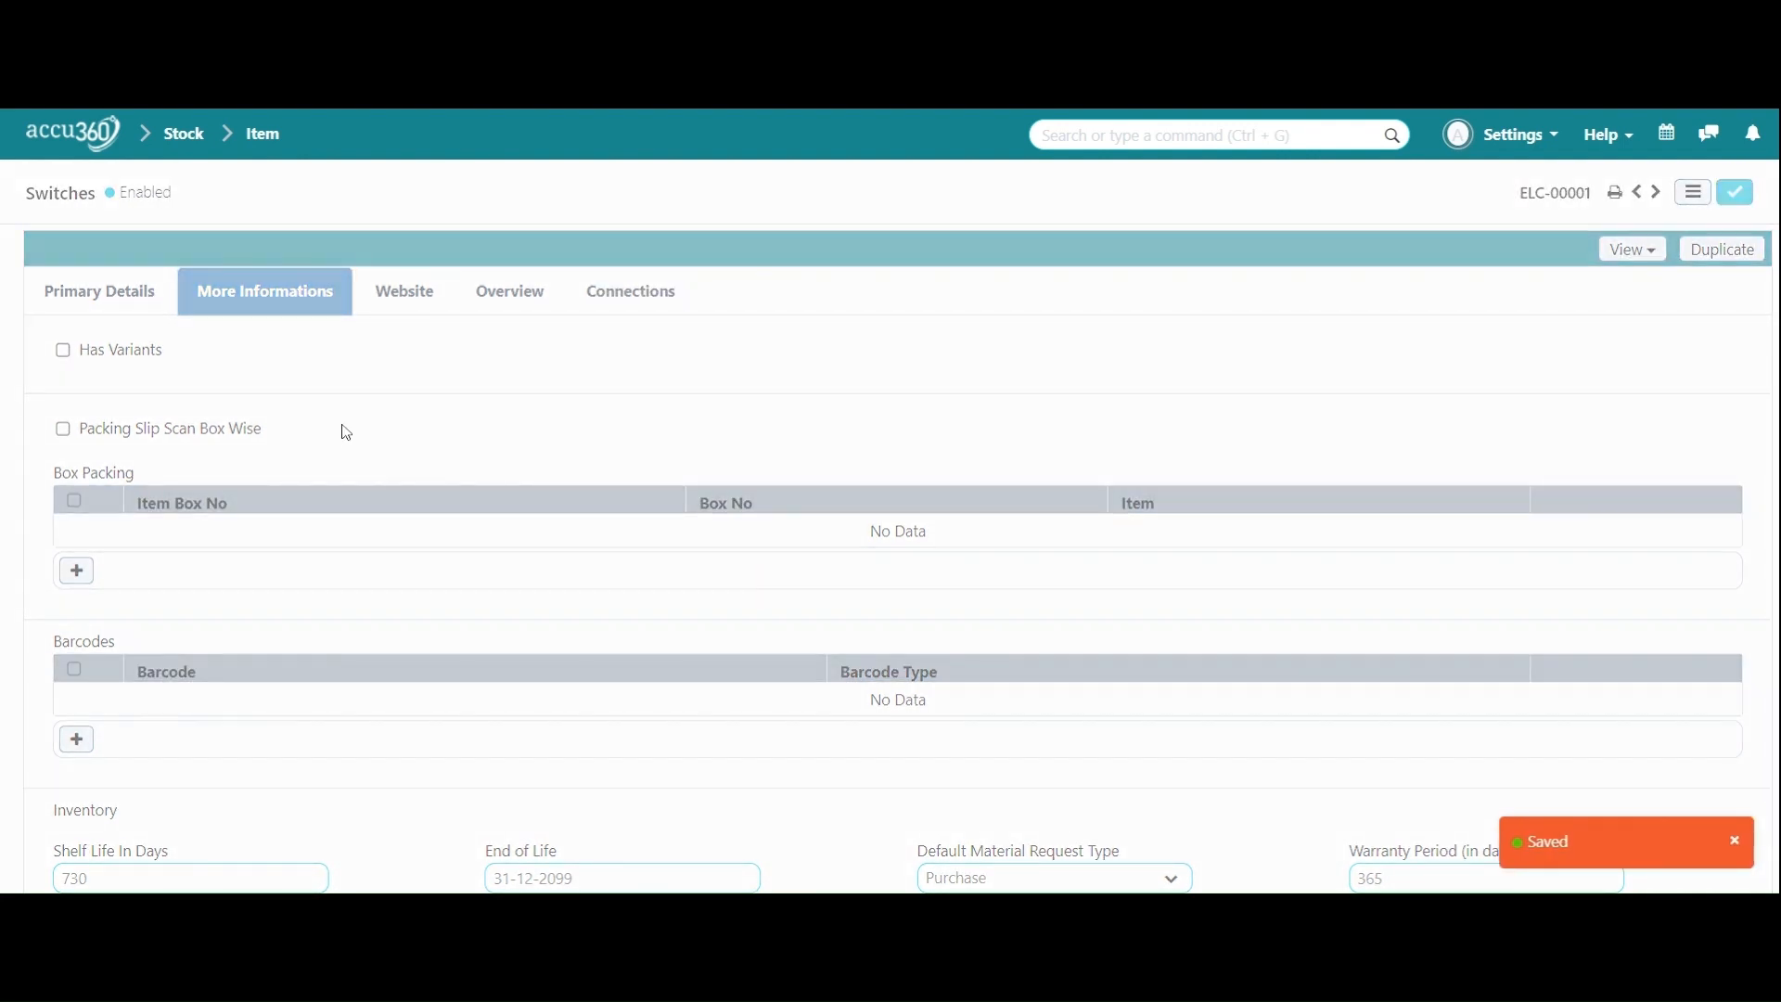
# Review the saved Switches item's primary details, including its batch settings, expiry date option and description
pyautogui.click(112, 296)
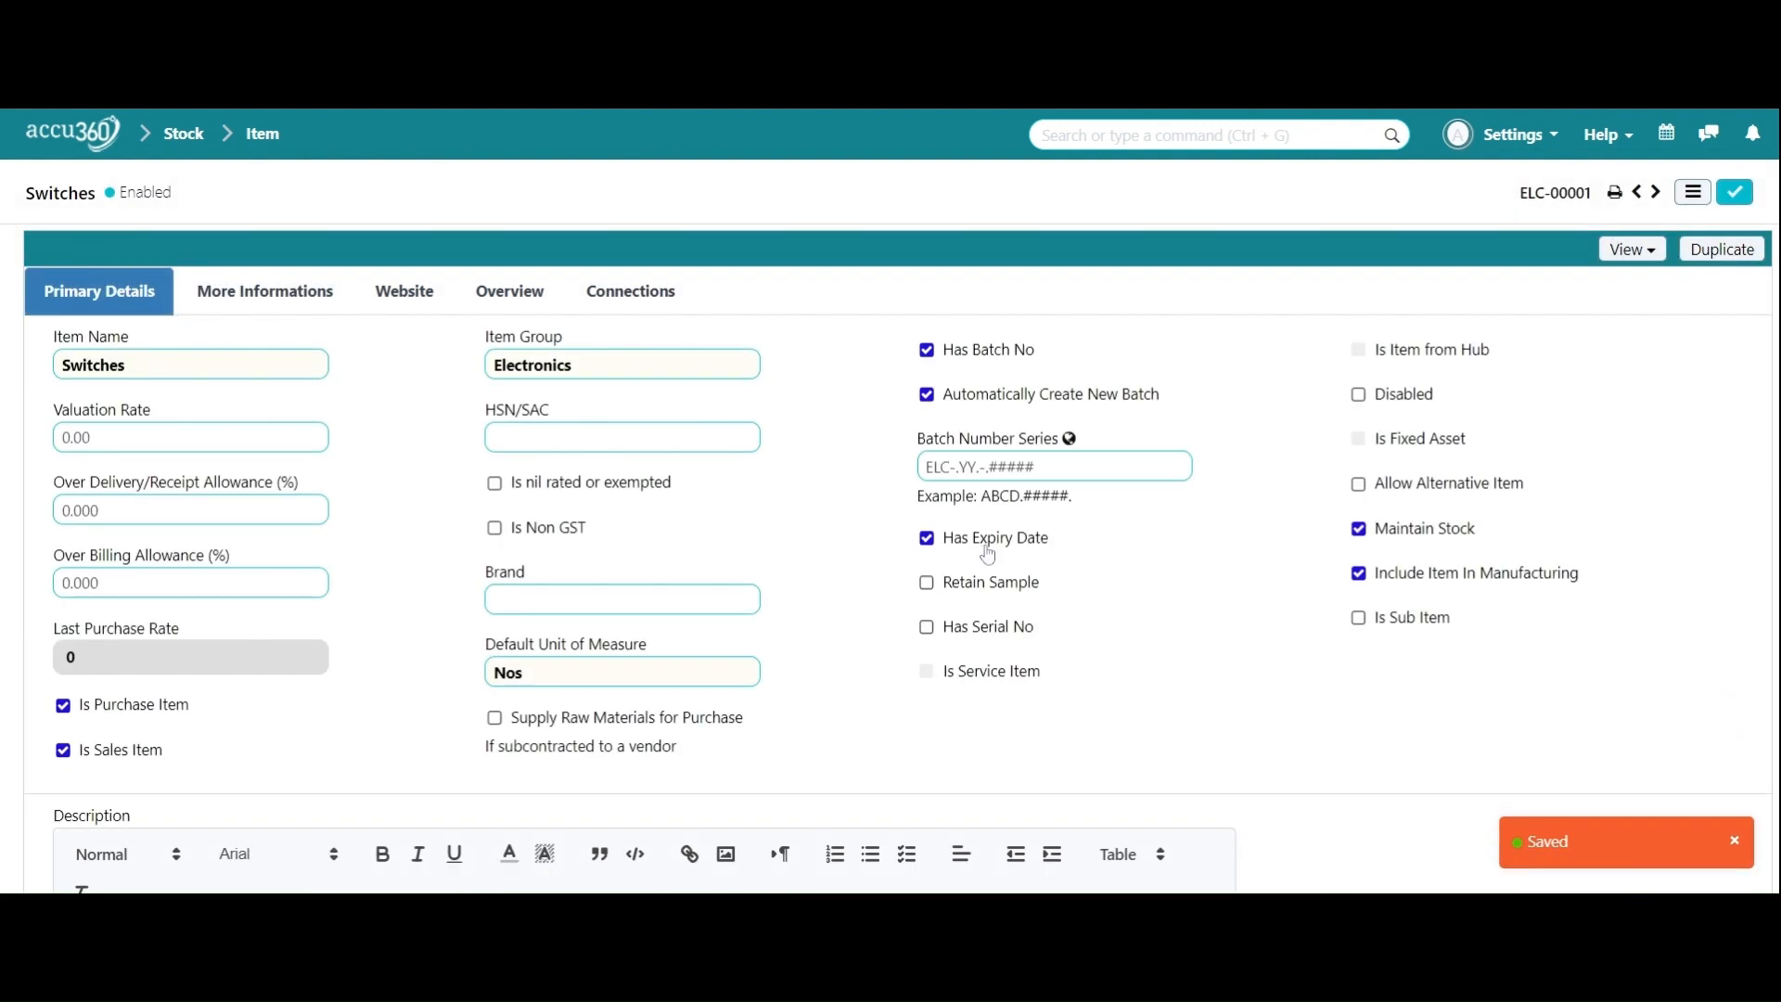
pyautogui.scroll(-2, 1222, 389)
pyautogui.scroll(2, 1222, 389)
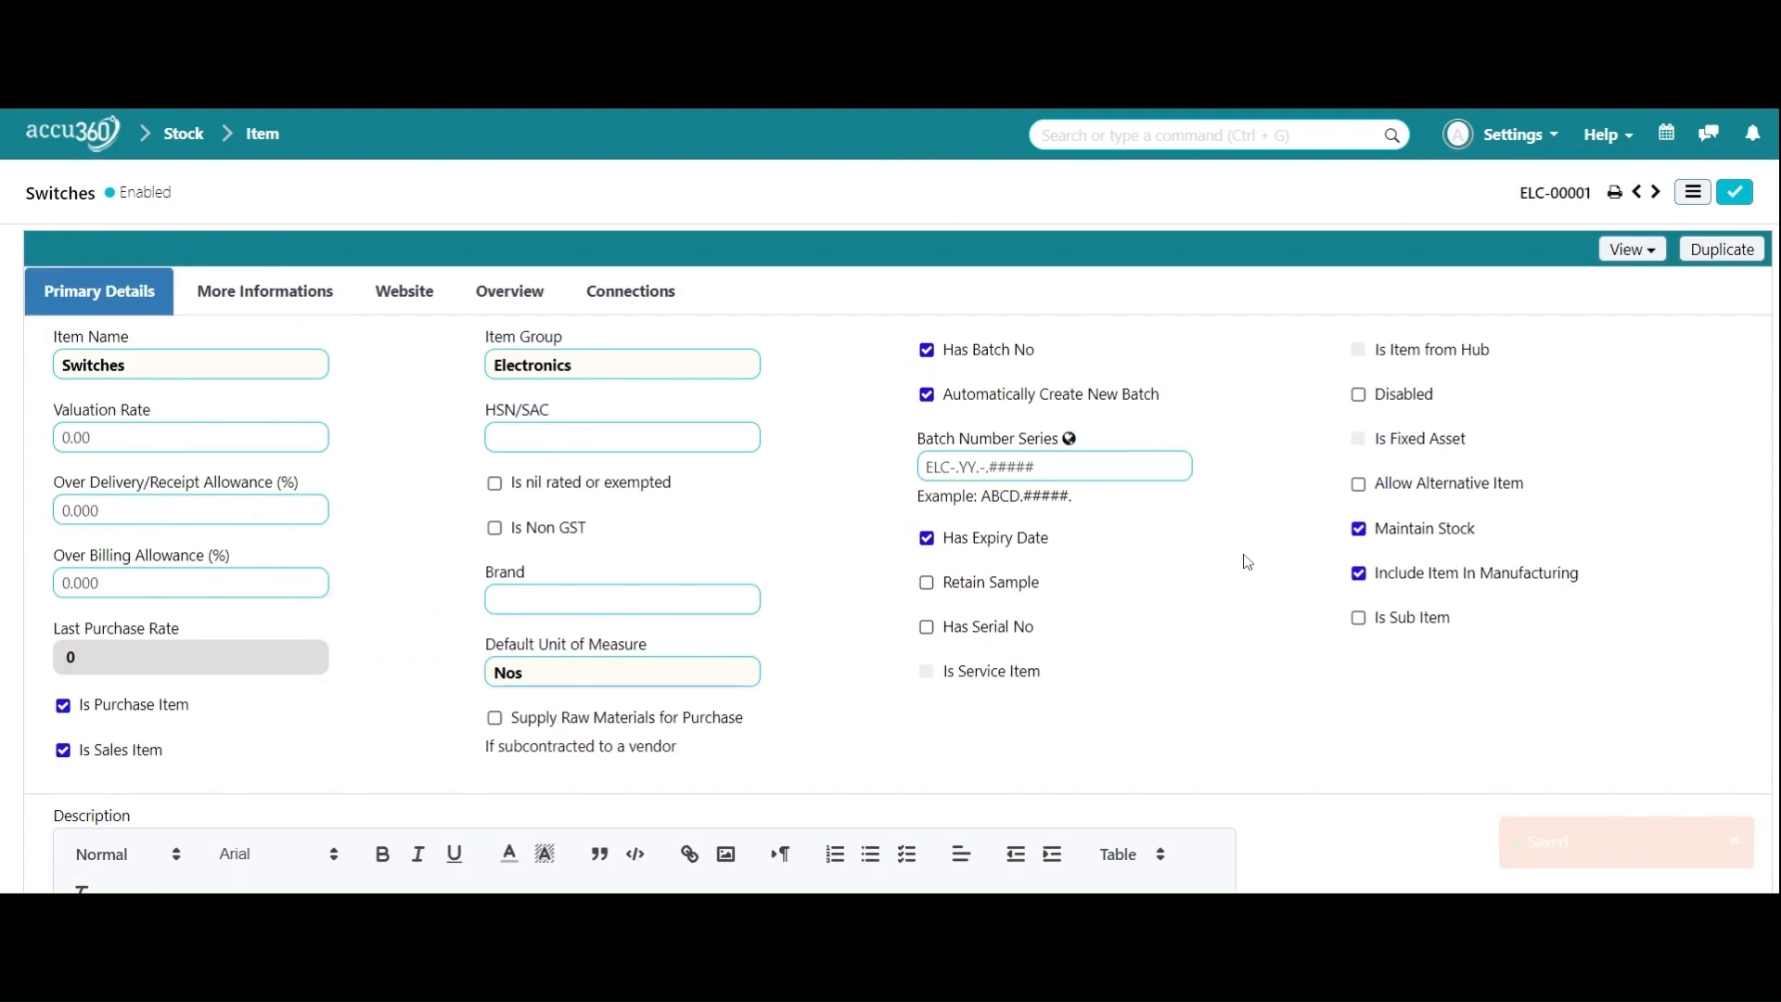
pyautogui.scroll(-3, 1244, 560)
pyautogui.scroll(4, 1242, 579)
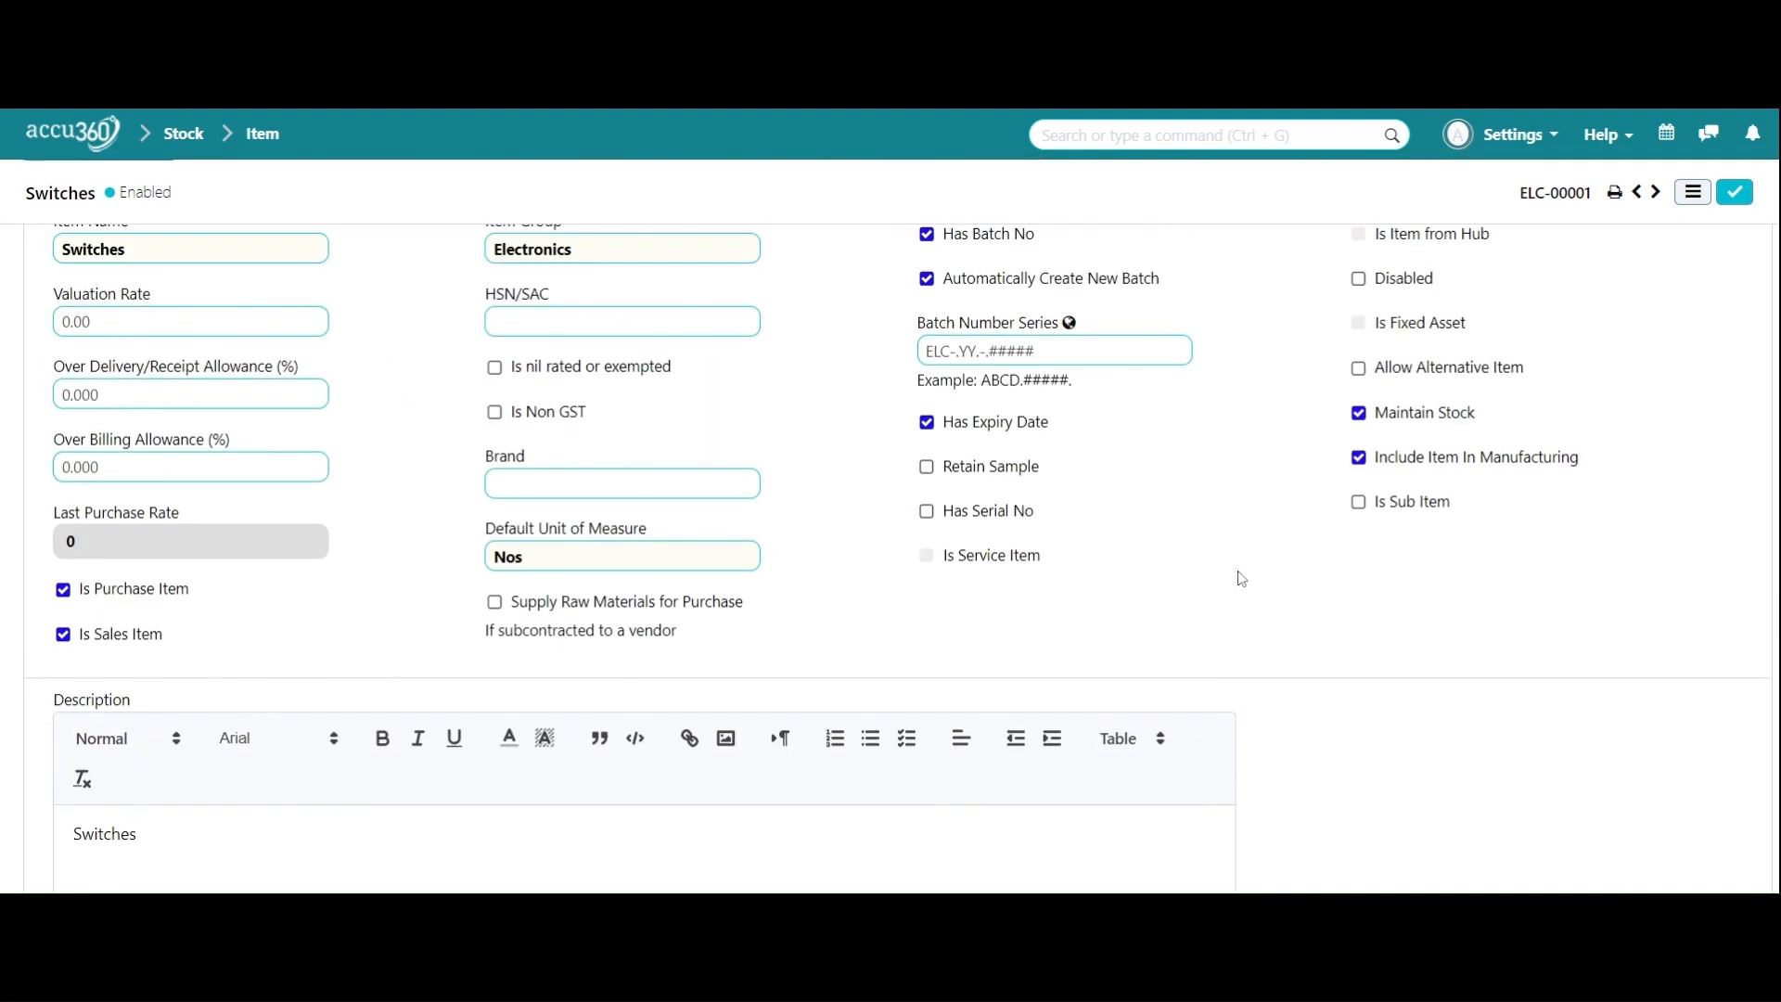
pyautogui.scroll(-2, 1239, 577)
pyautogui.scroll(3, 1244, 570)
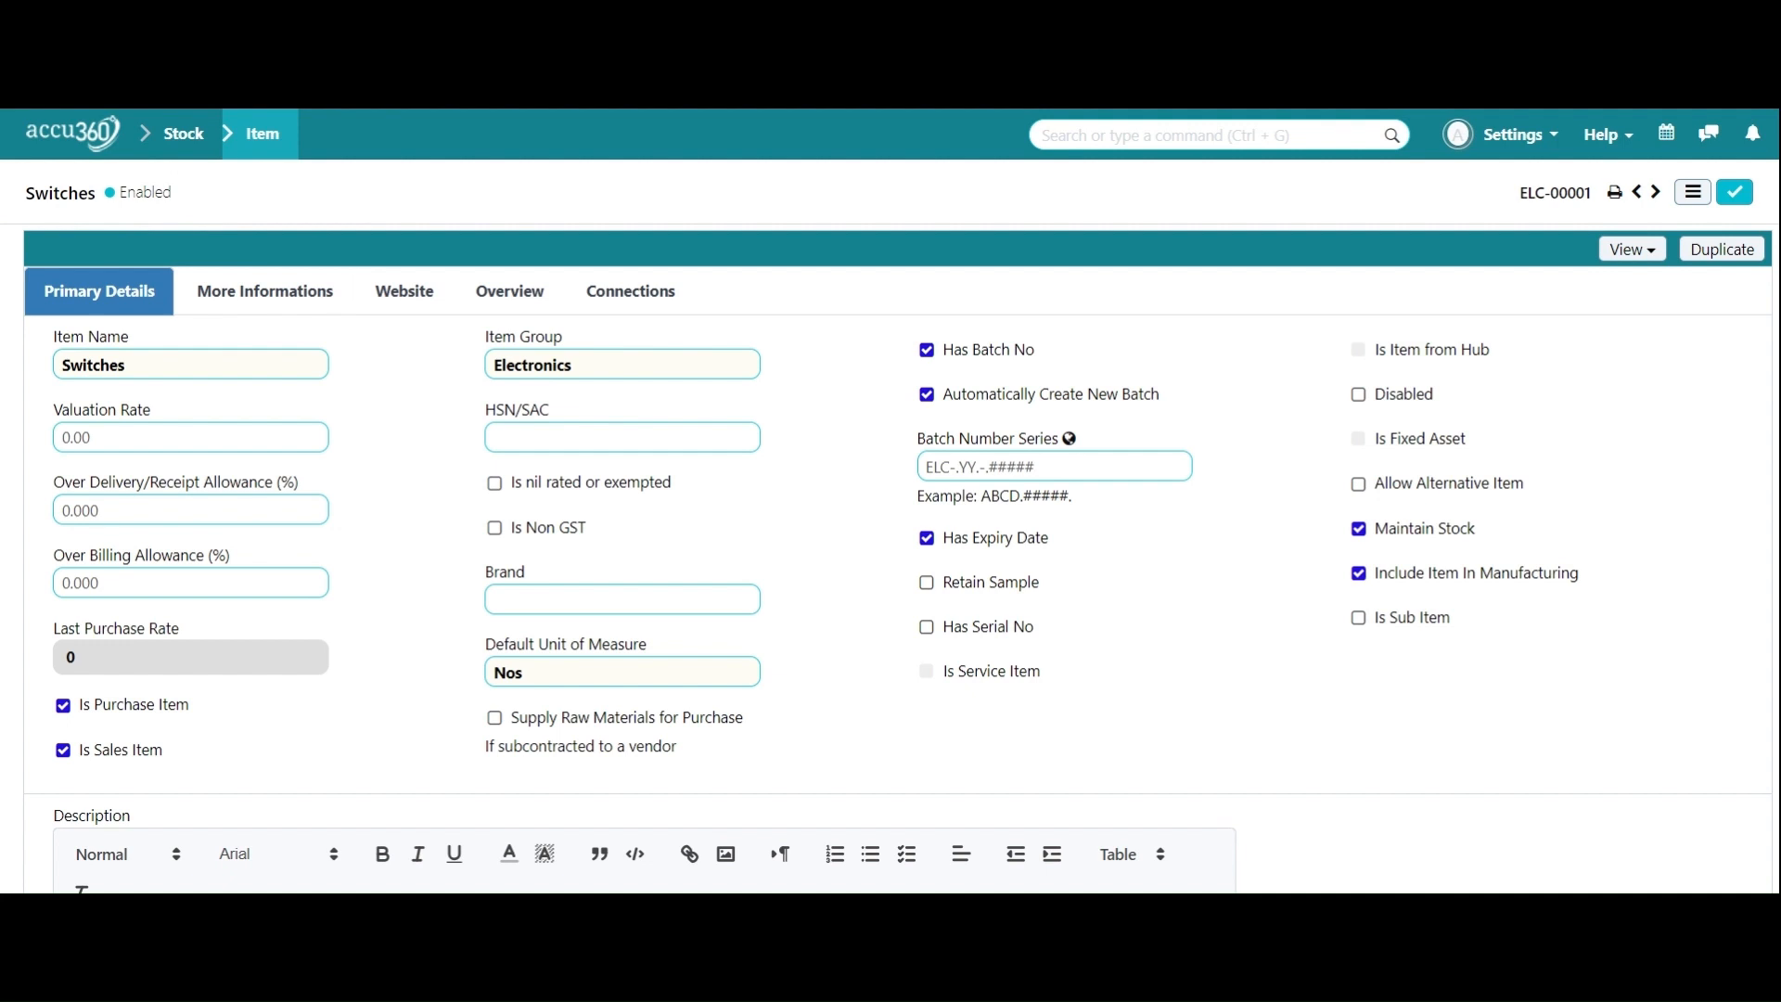
# Reopen the Switches item from the Item list and go to its Taxes table
pyautogui.click(247, 134)
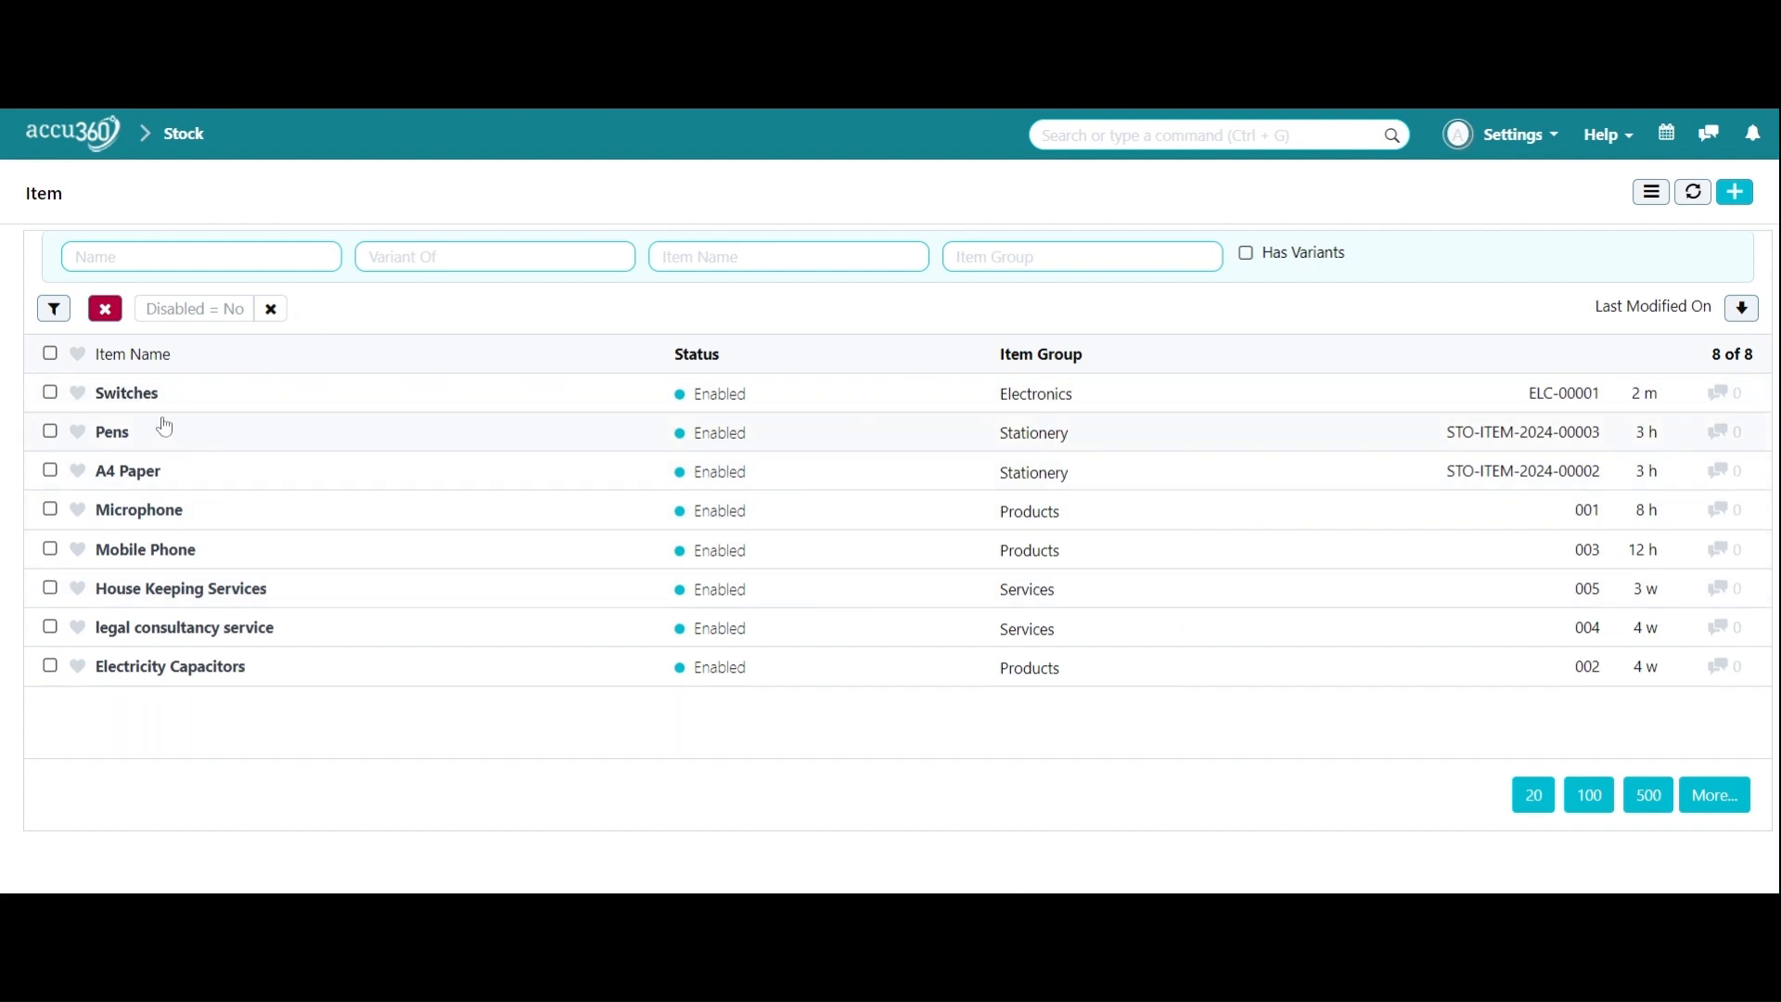
pyautogui.click(127, 393)
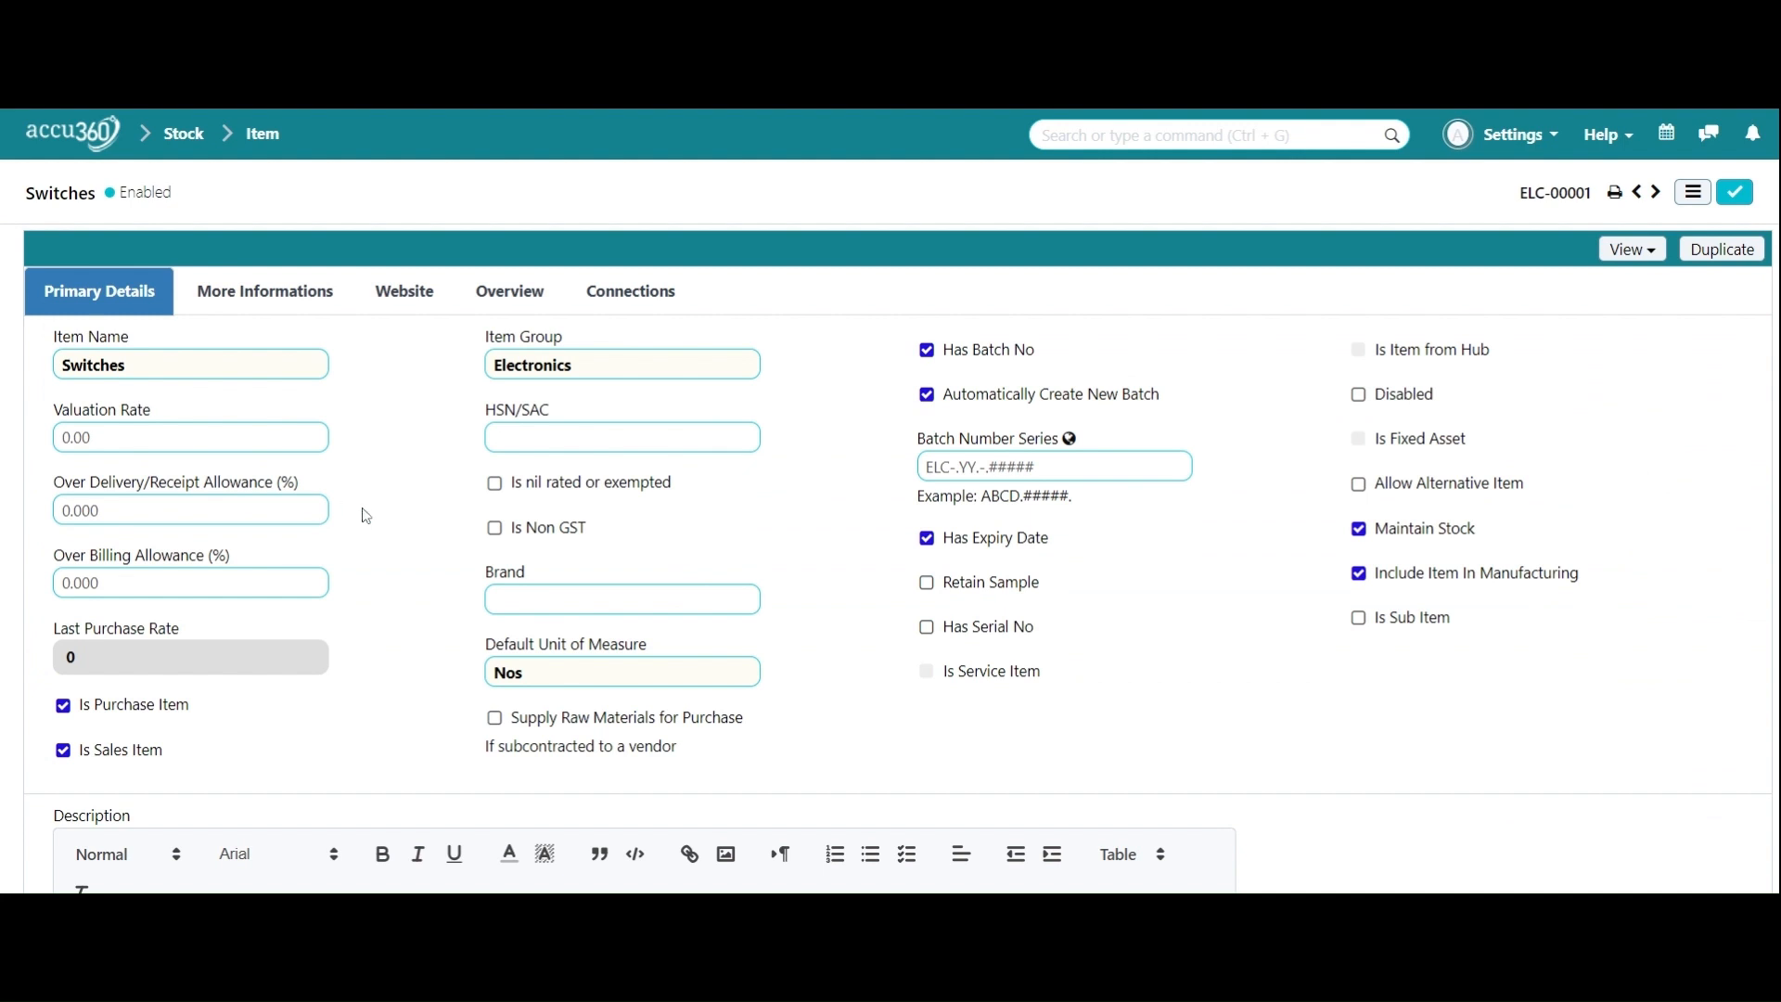
pyautogui.scroll(-10, 461, 488)
pyautogui.scroll(-1, 464, 494)
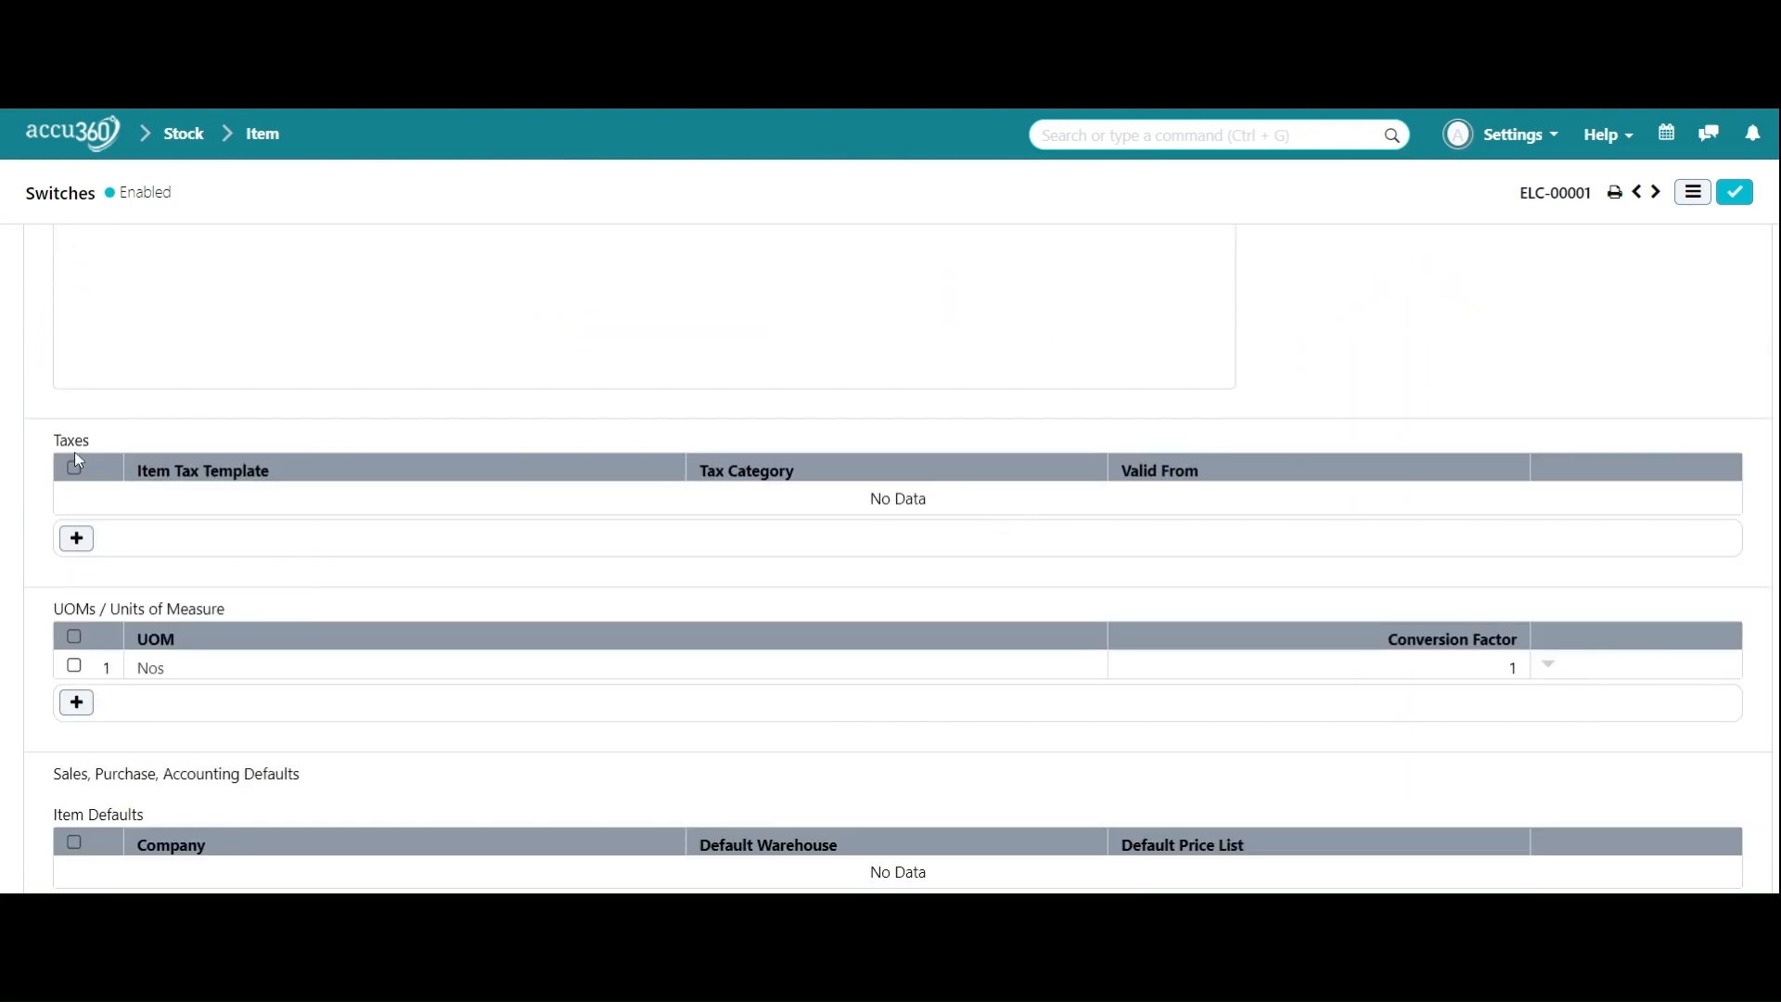
pyautogui.scroll(3, 293, 599)
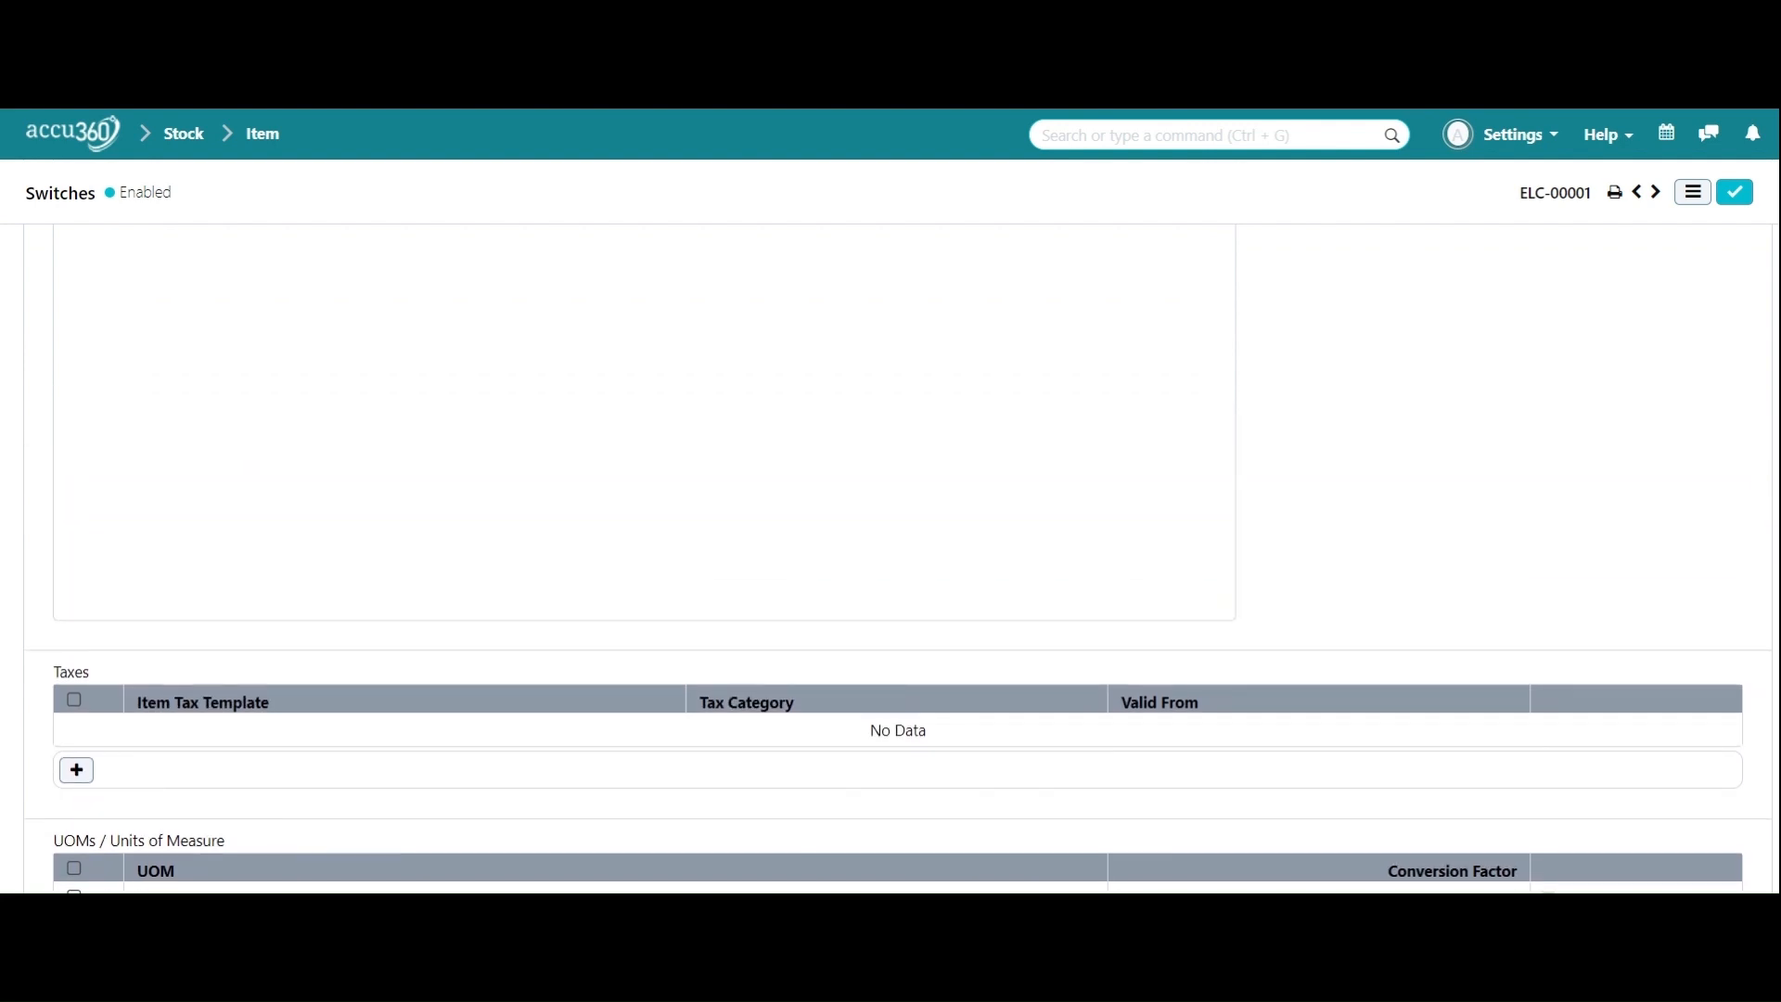
pyautogui.scroll(-2, 84, 659)
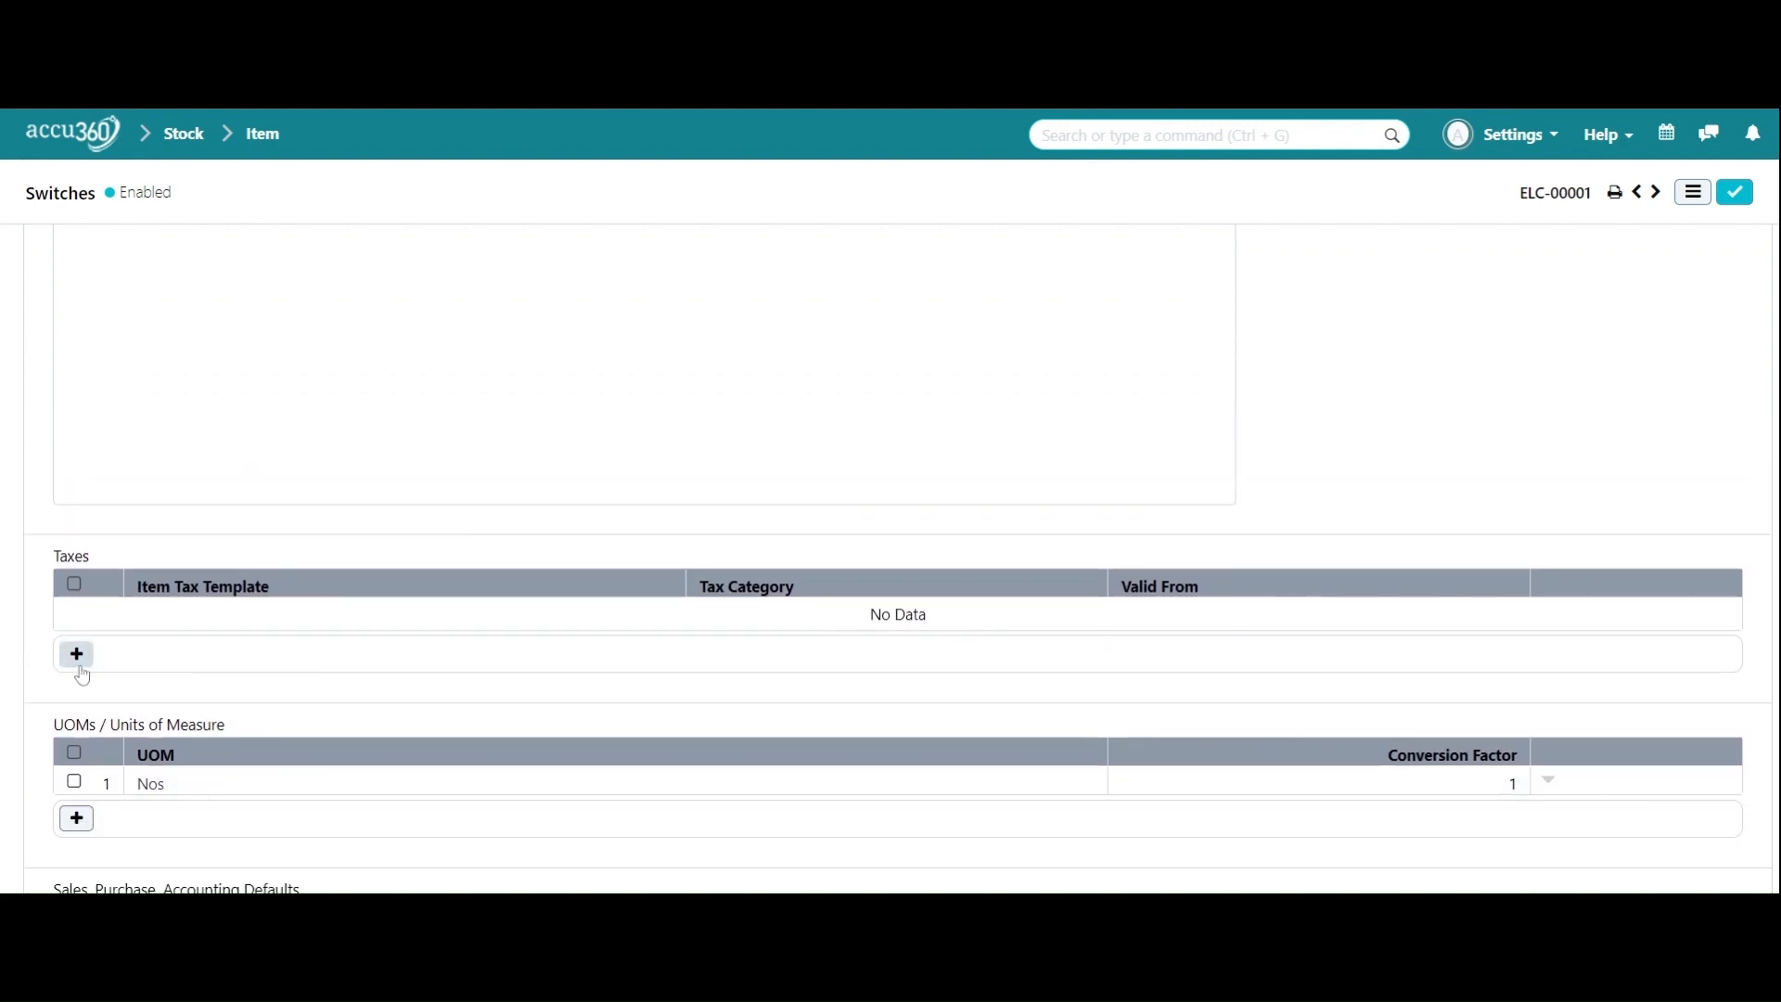
# Add a row to the item's Taxes table with the CS GST 18% item tax template
pyautogui.click(77, 650)
pyautogui.click(306, 616)
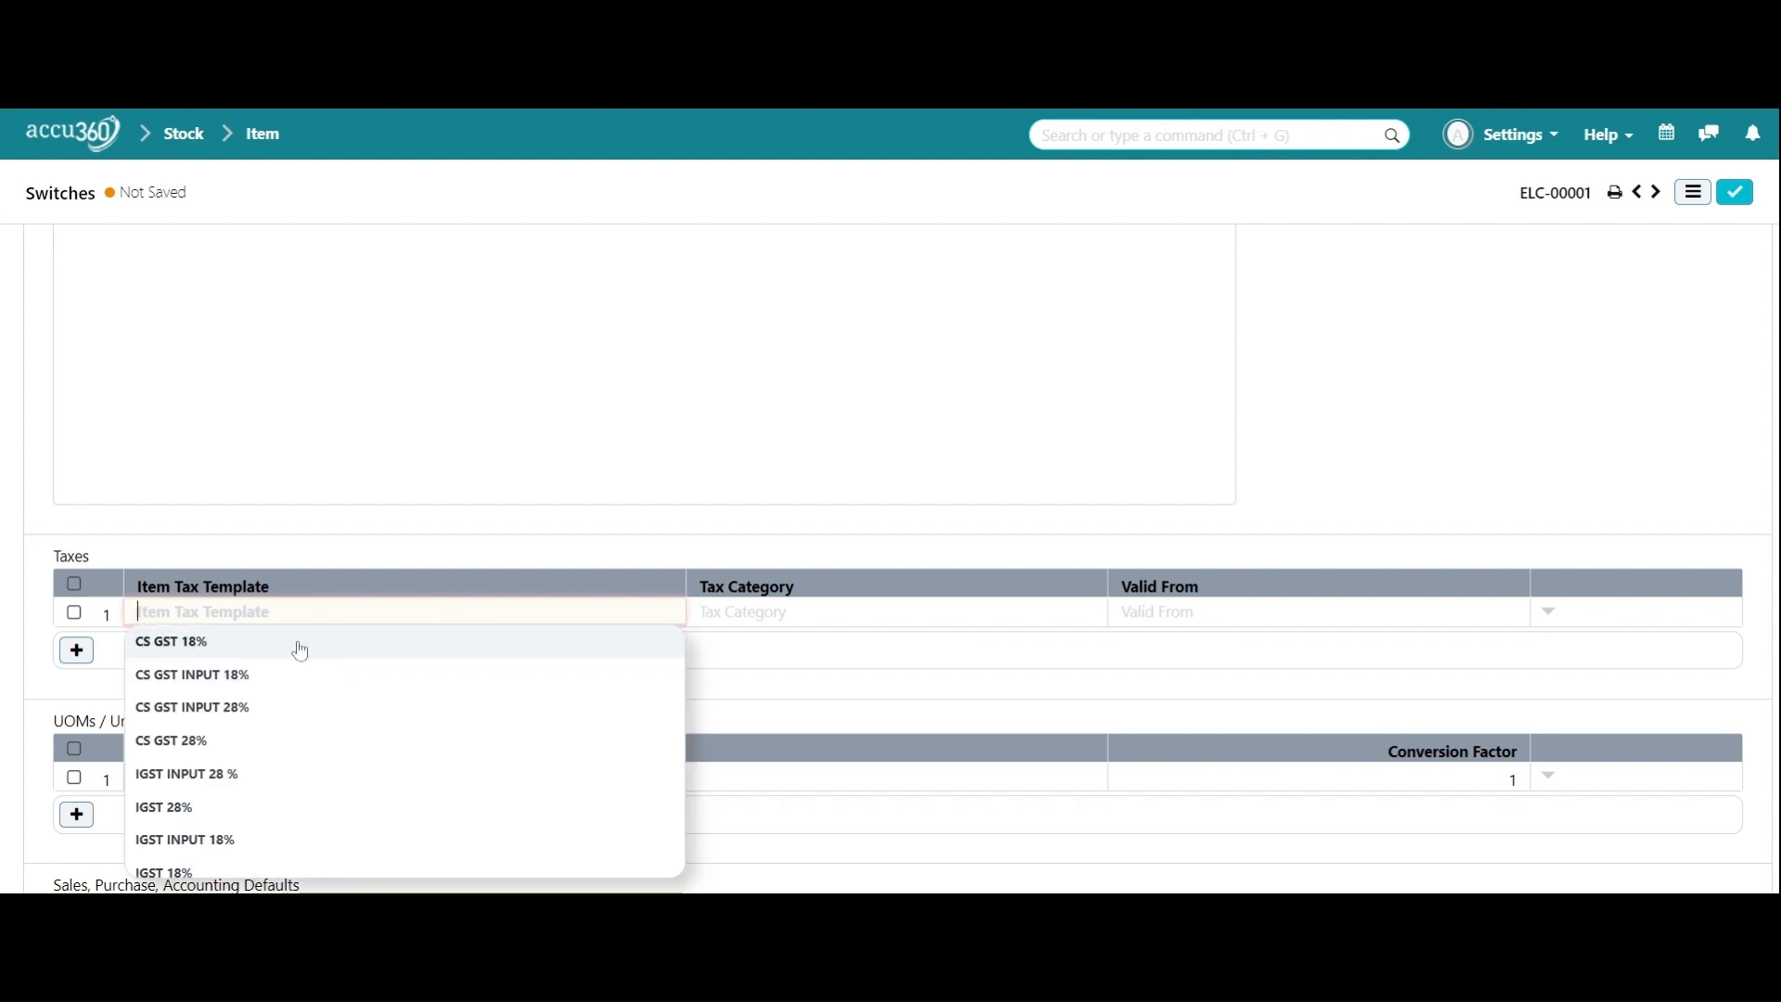
pyautogui.scroll(5, 434, 604)
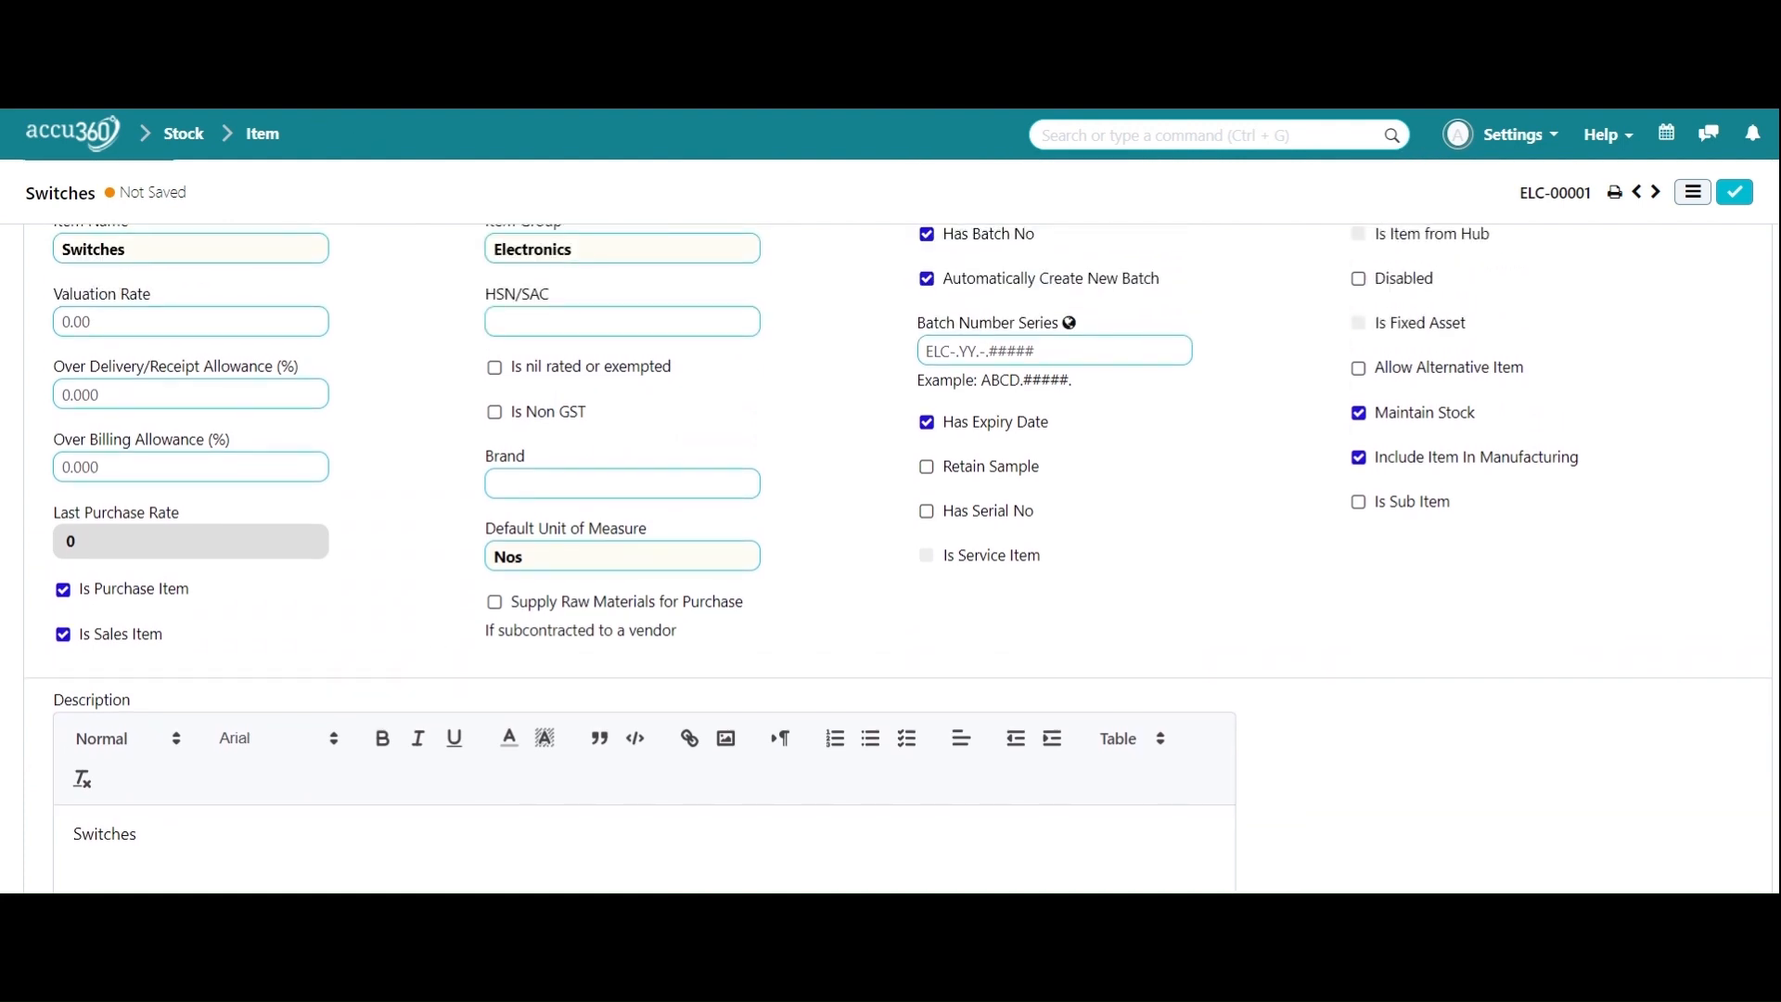
pyautogui.scroll(-9, 543, 654)
pyautogui.scroll(-1, 585, 675)
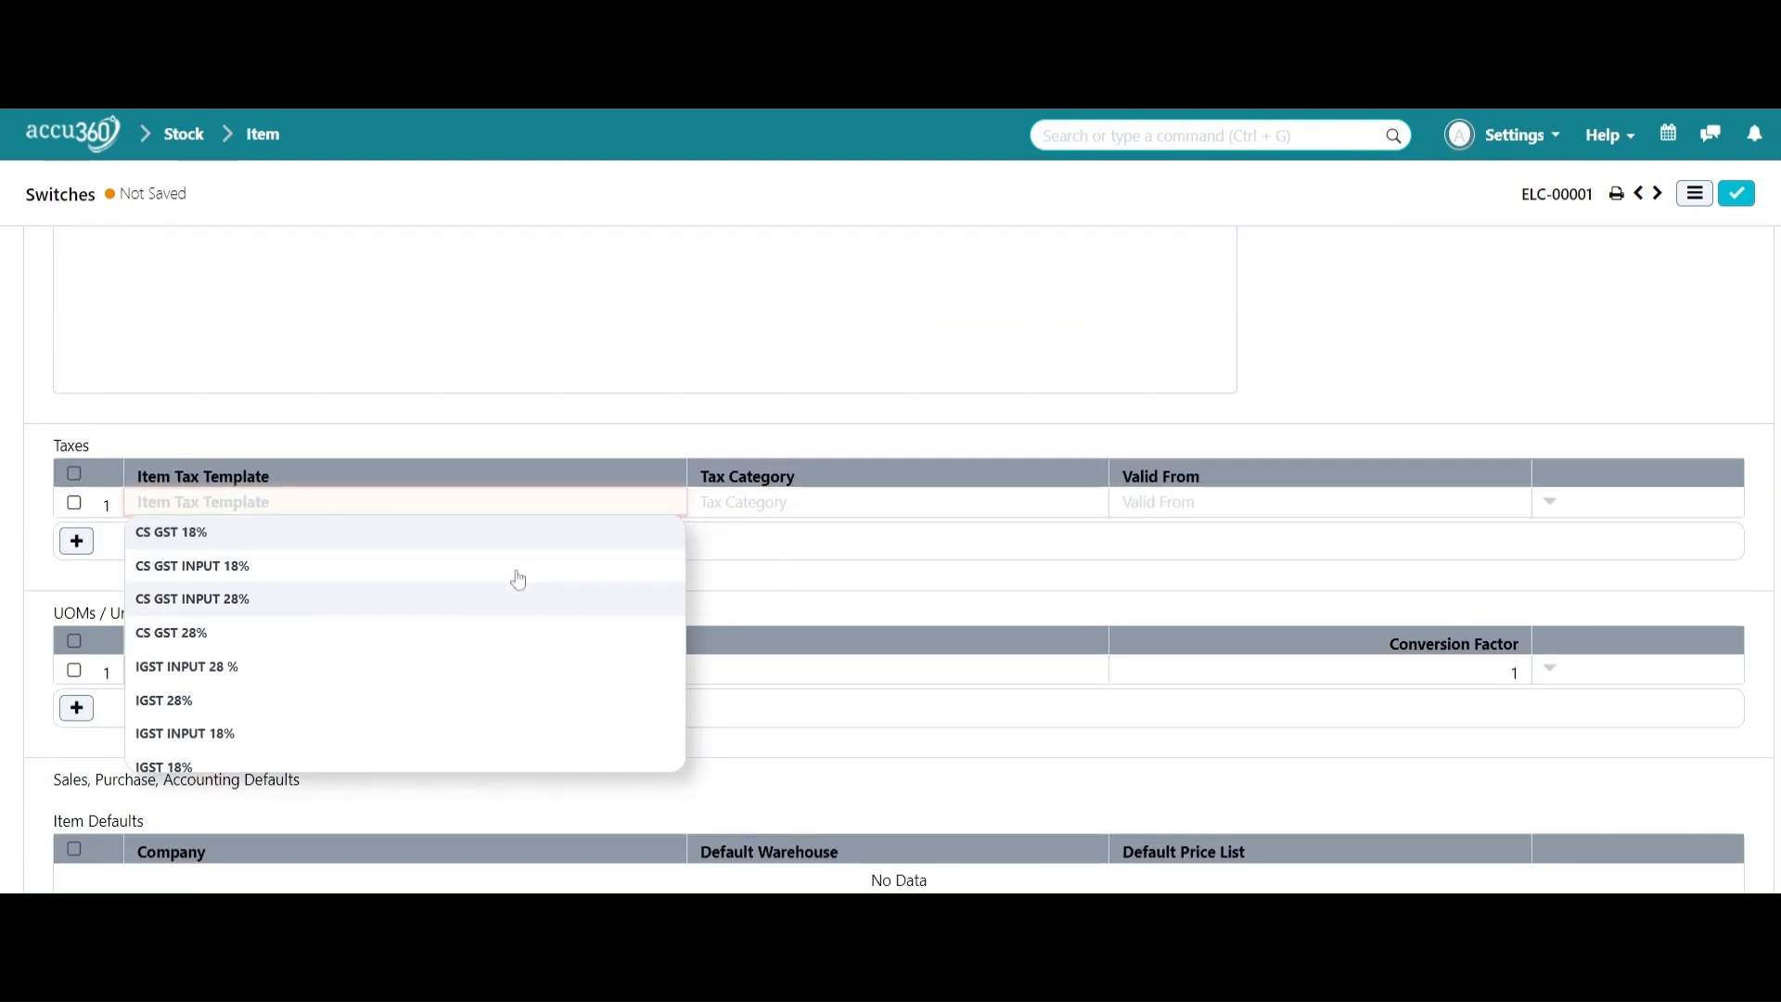
pyautogui.click(426, 537)
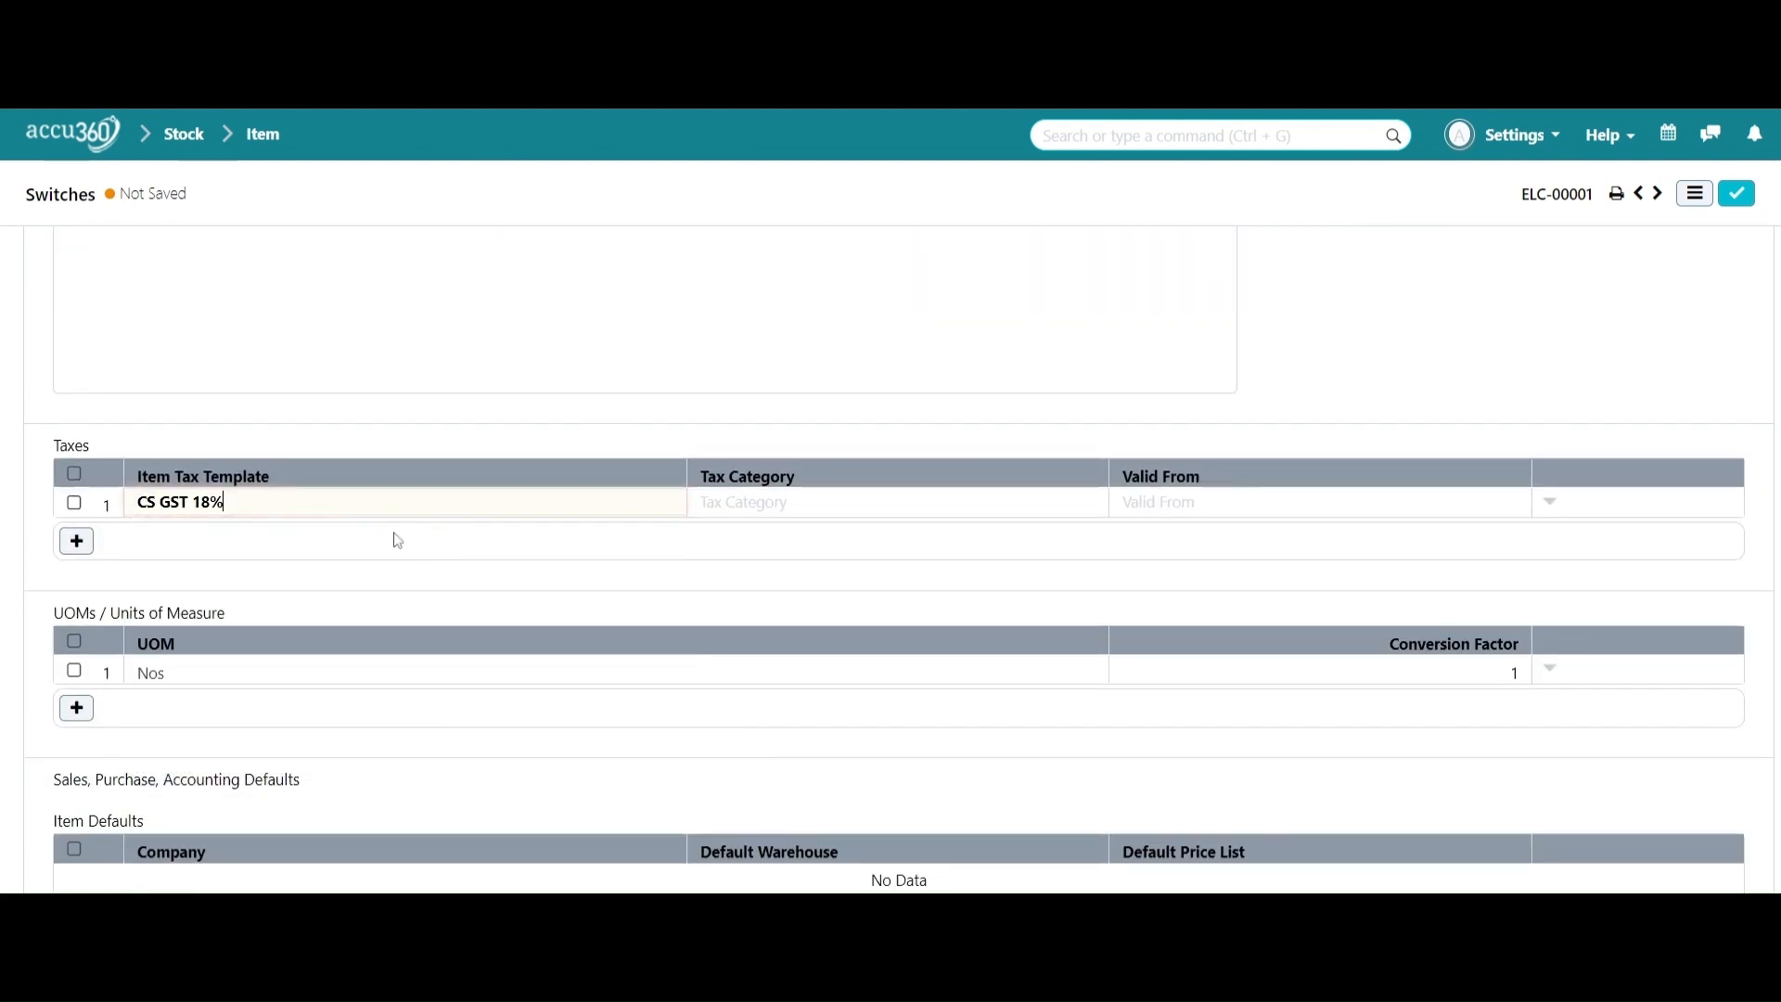
# Add a second row to the Taxes table with the IGST 28% item tax template
pyautogui.click(79, 554)
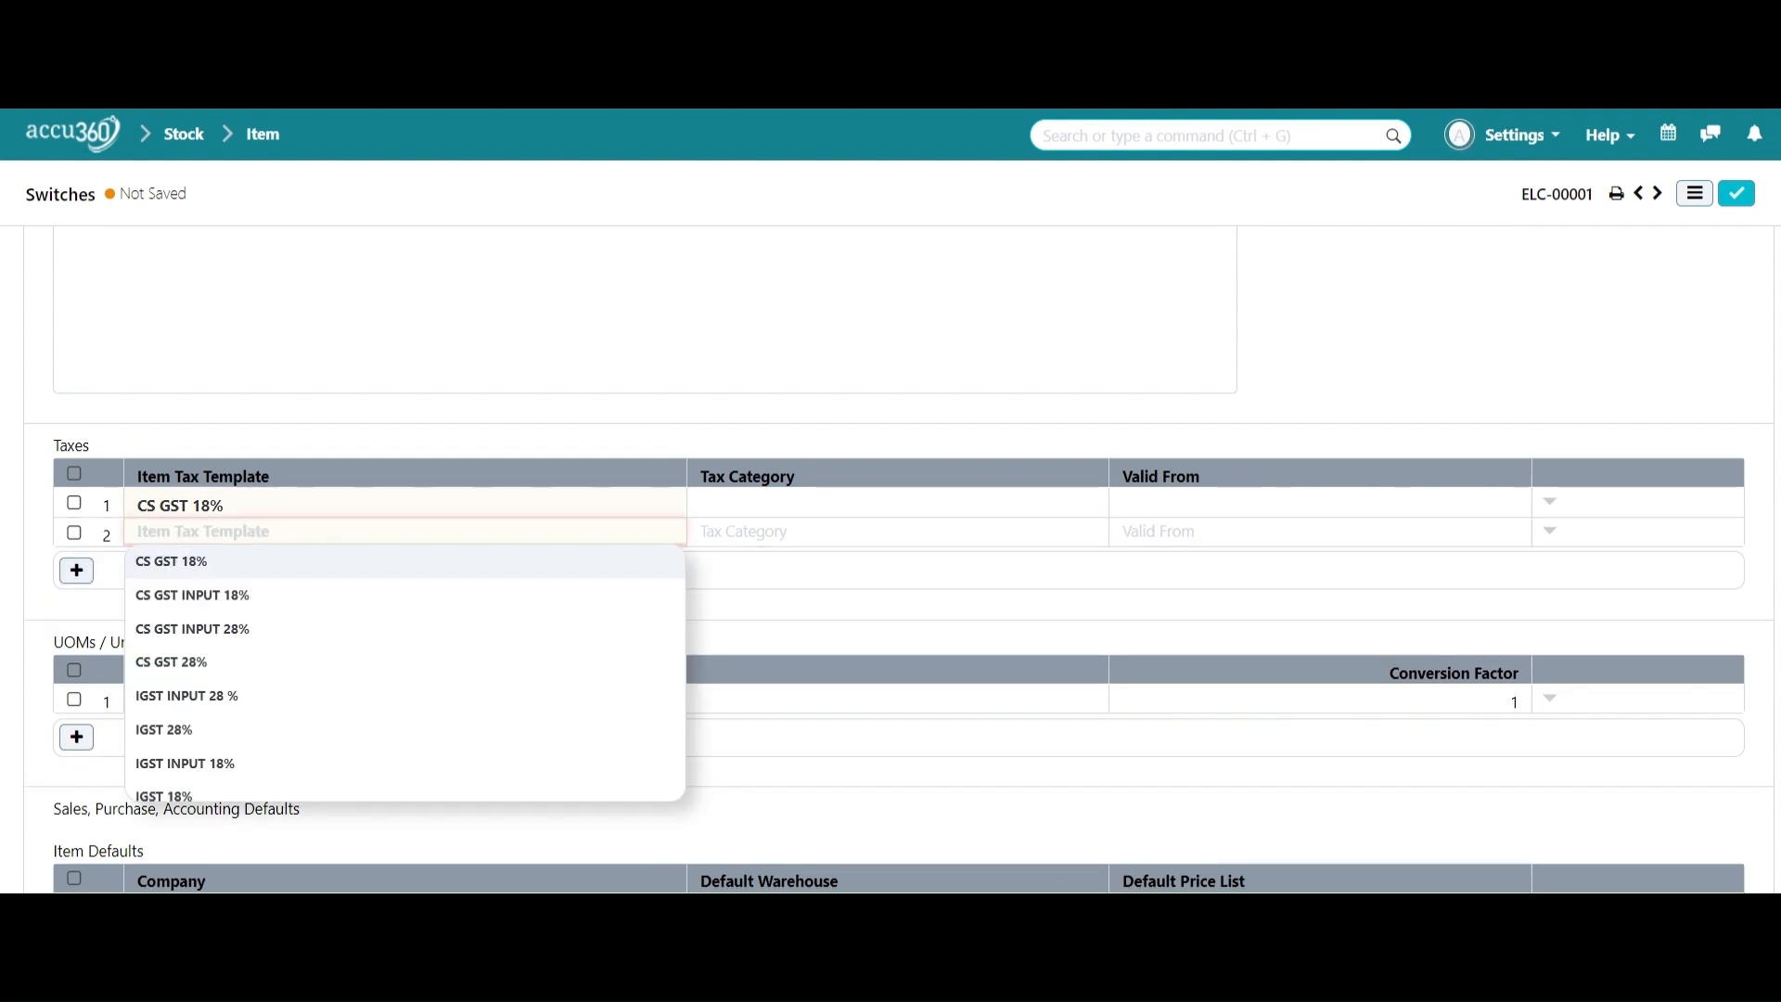
pyautogui.write('igs')
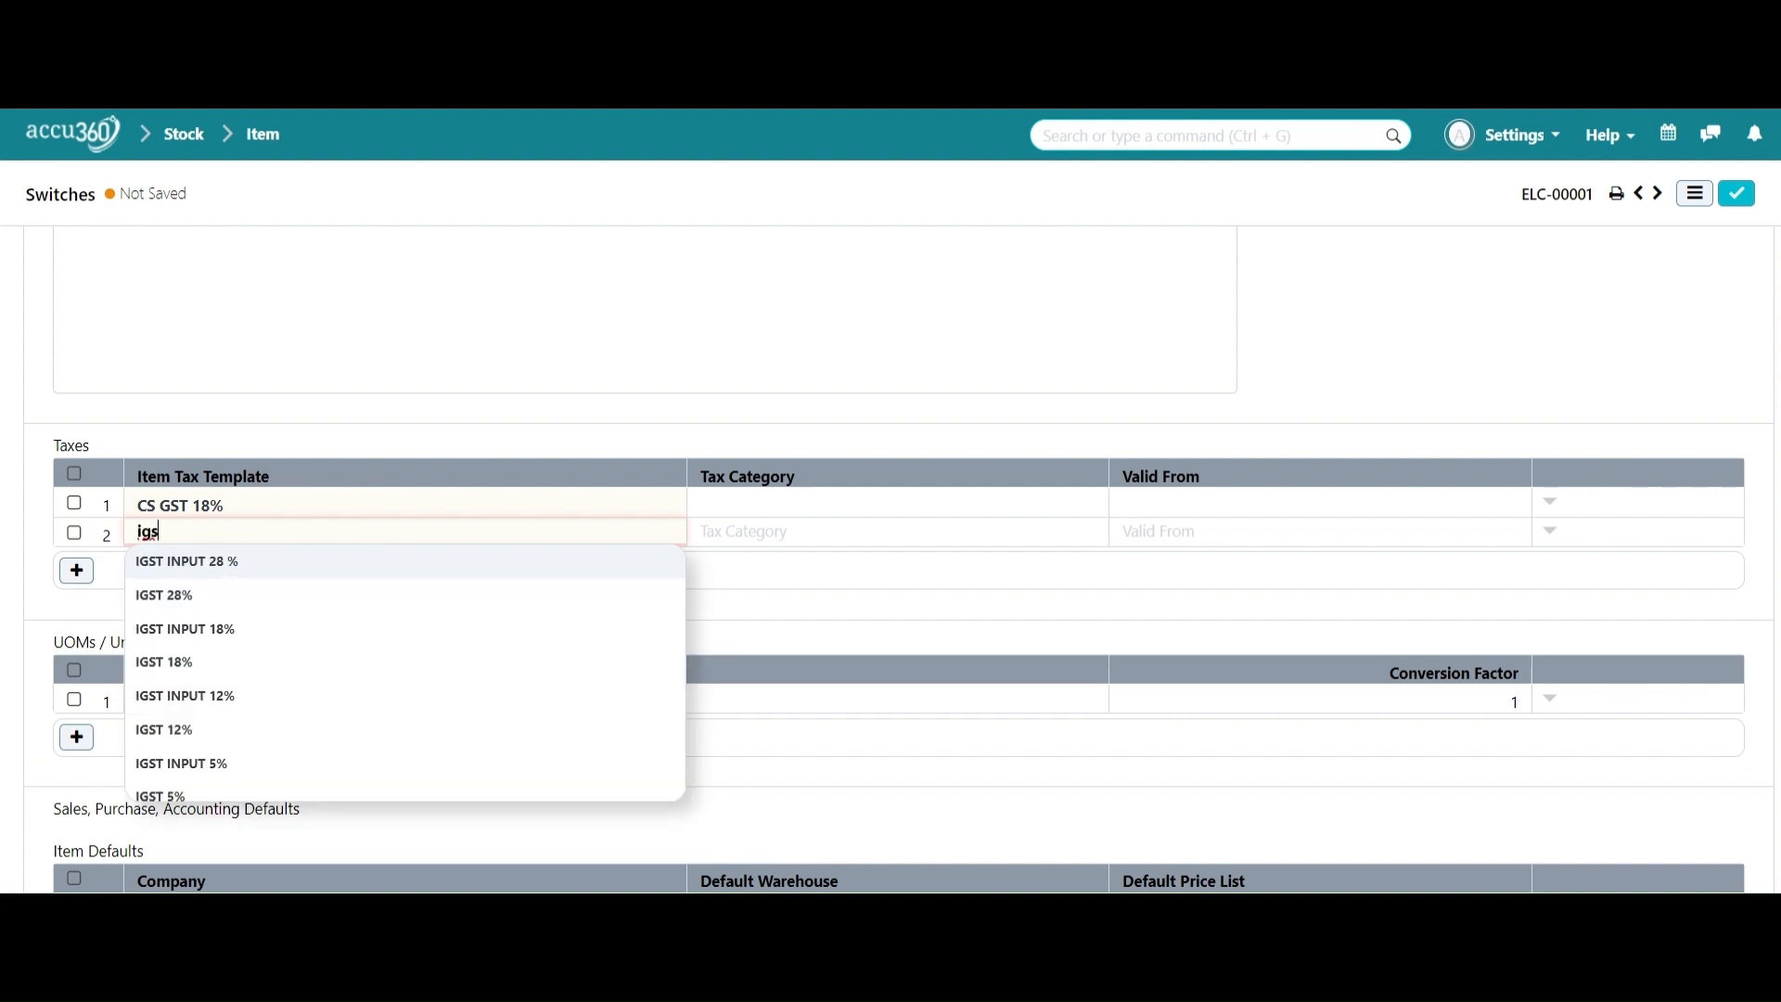
pyautogui.click(219, 593)
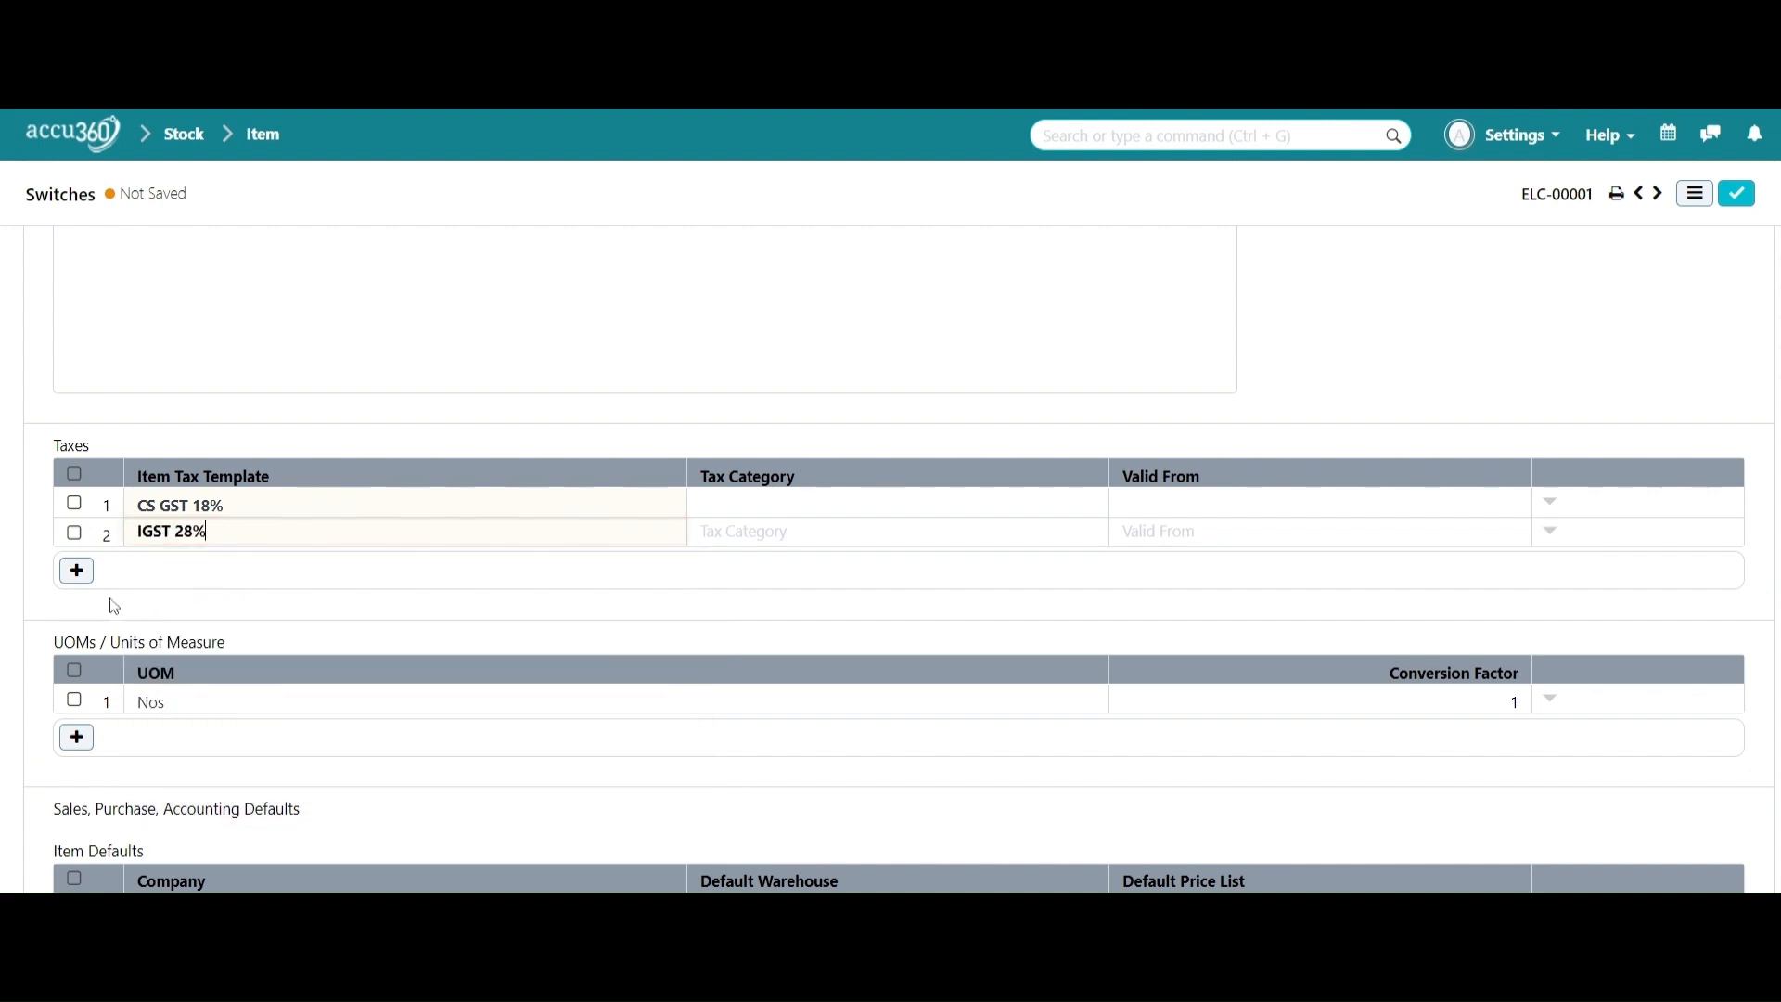
# Add a third row to the Switches item's Taxes table with the IGST INPUT 18% item tax template
pyautogui.click(77, 571)
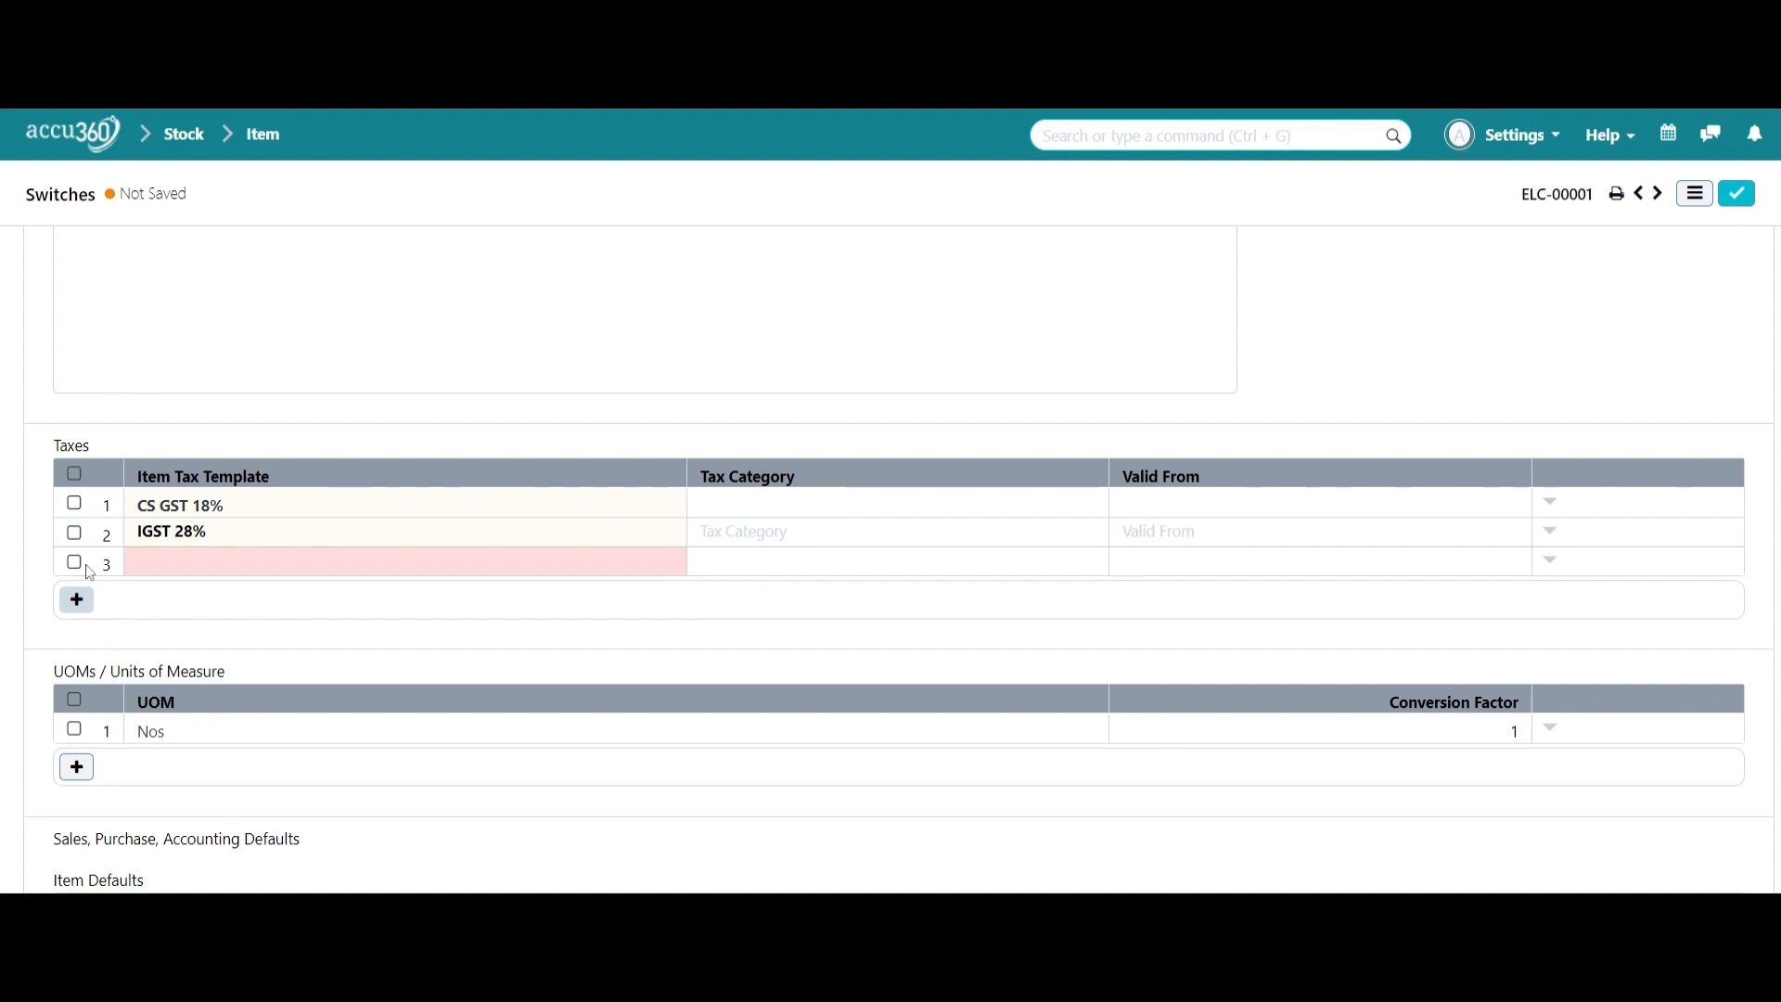
pyautogui.click(259, 561)
pyautogui.write('in')
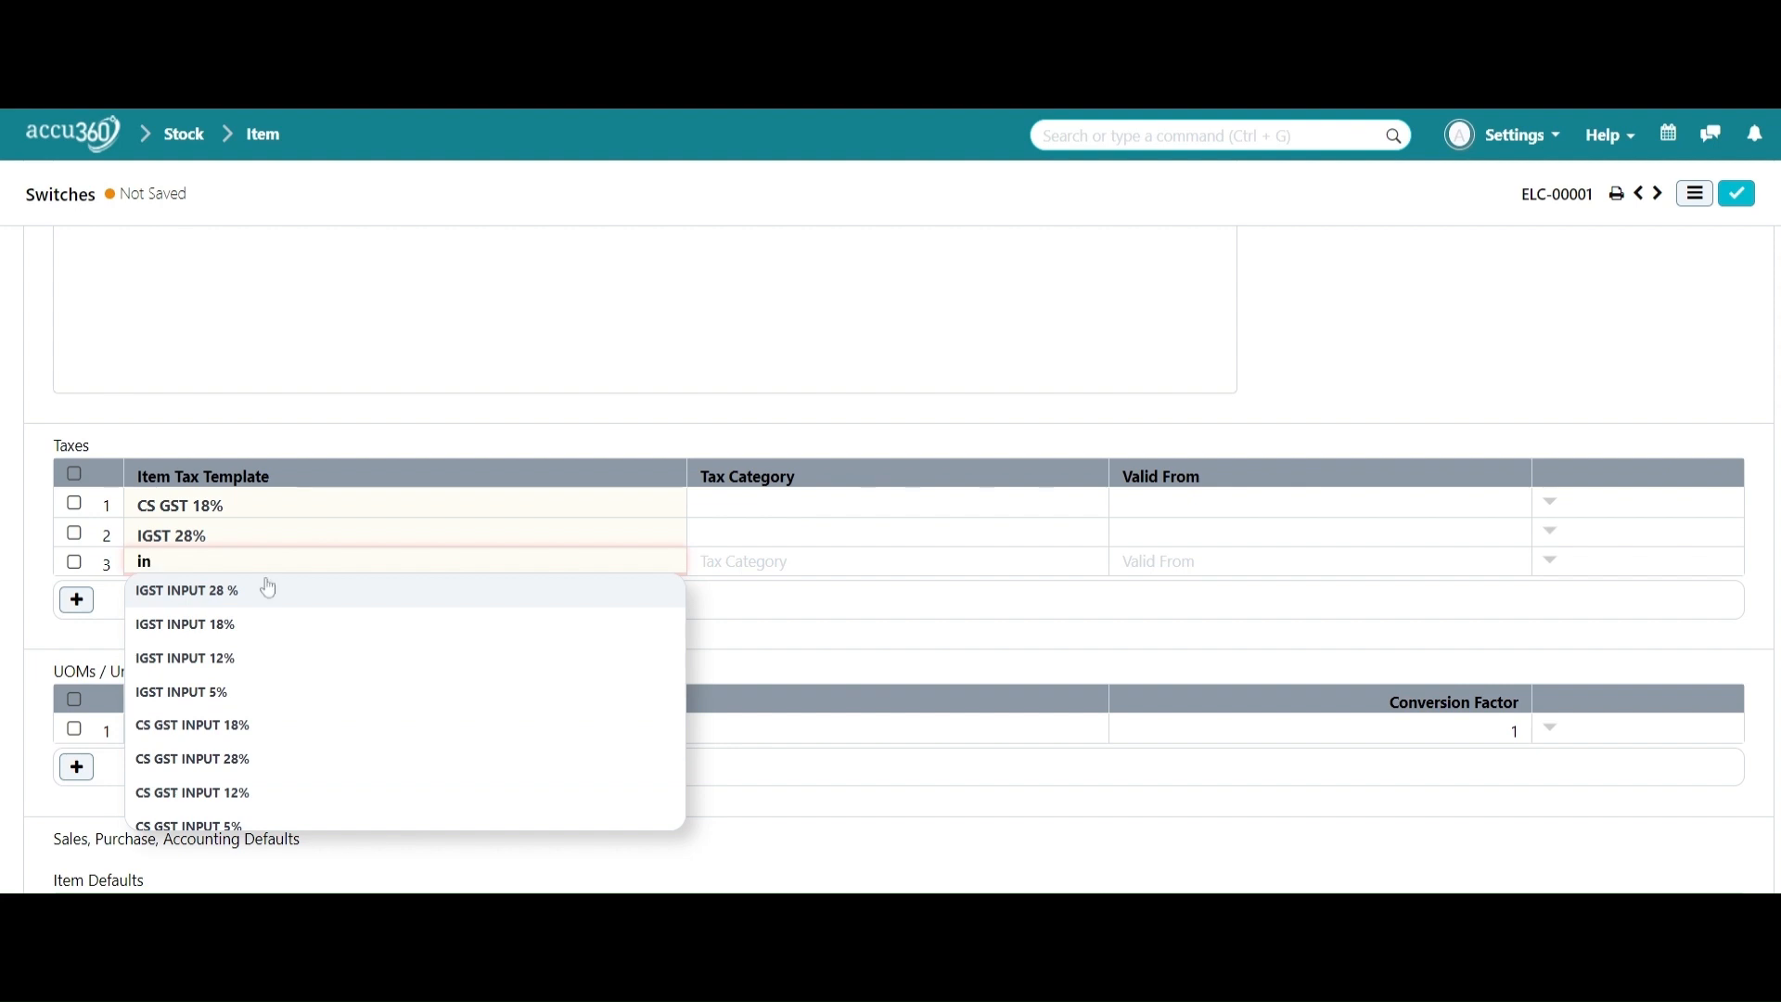
pyautogui.click(241, 625)
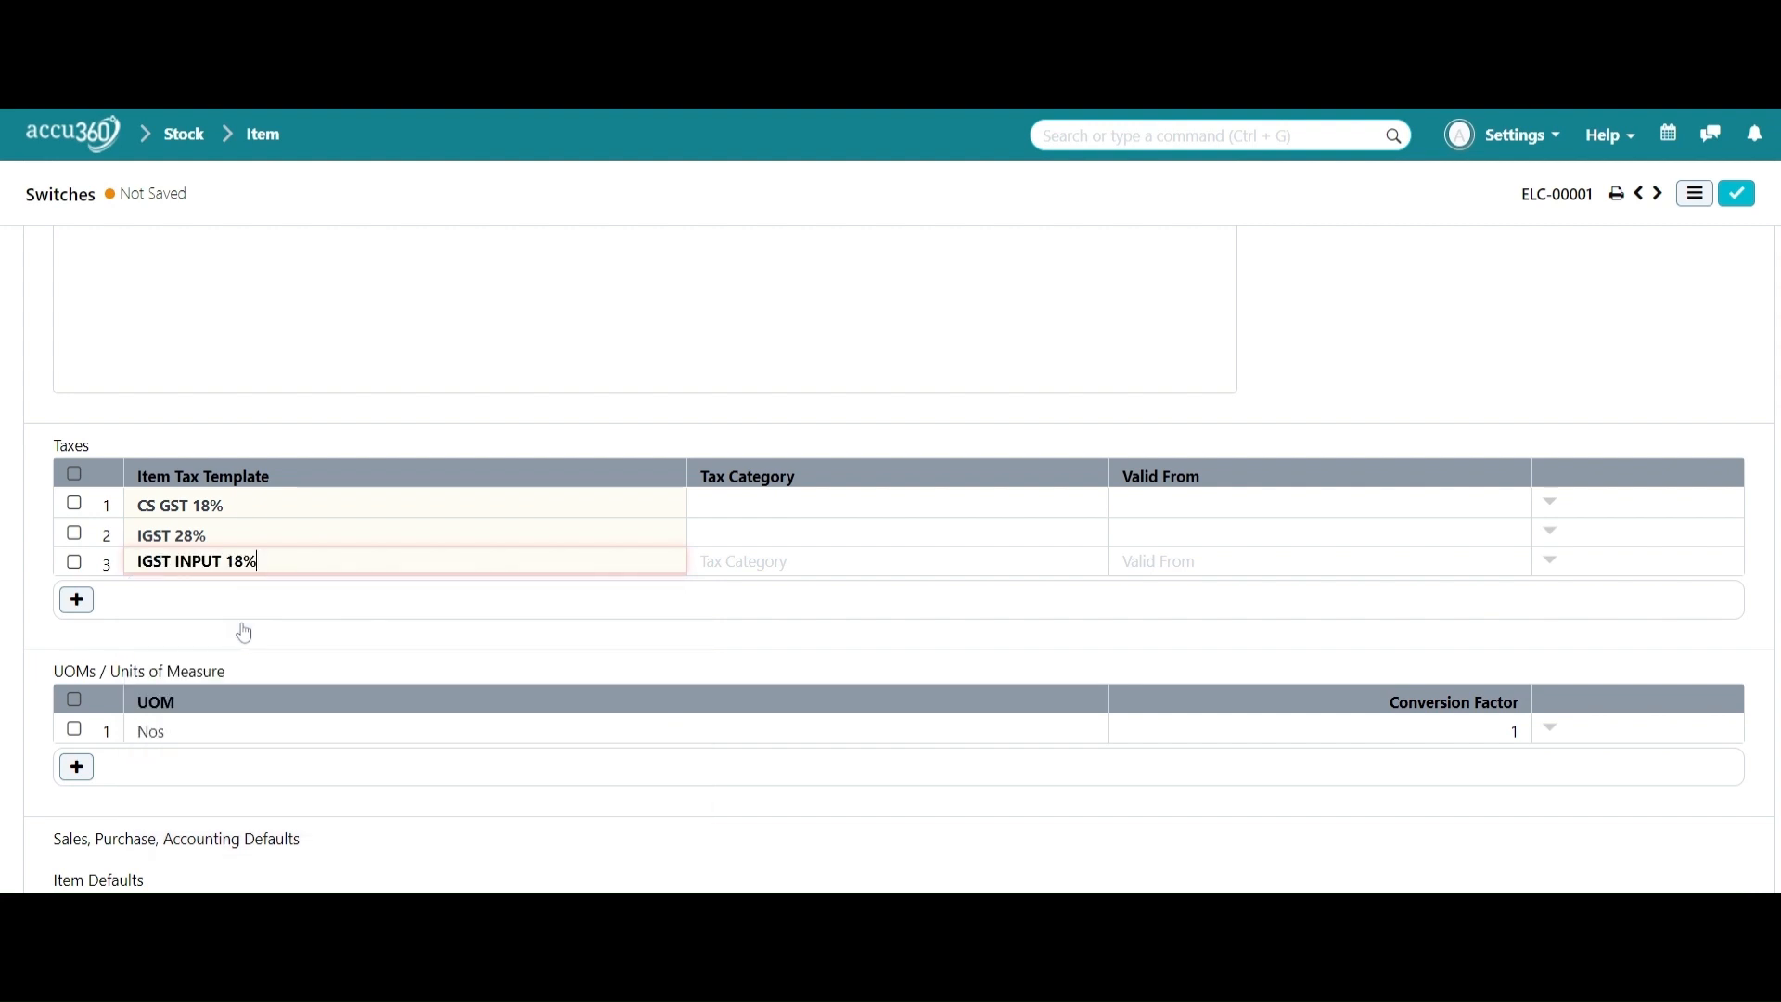
# Add a fourth Taxes row with the CS GST INPUT 18% item tax template and save the Switches item
pyautogui.click(67, 601)
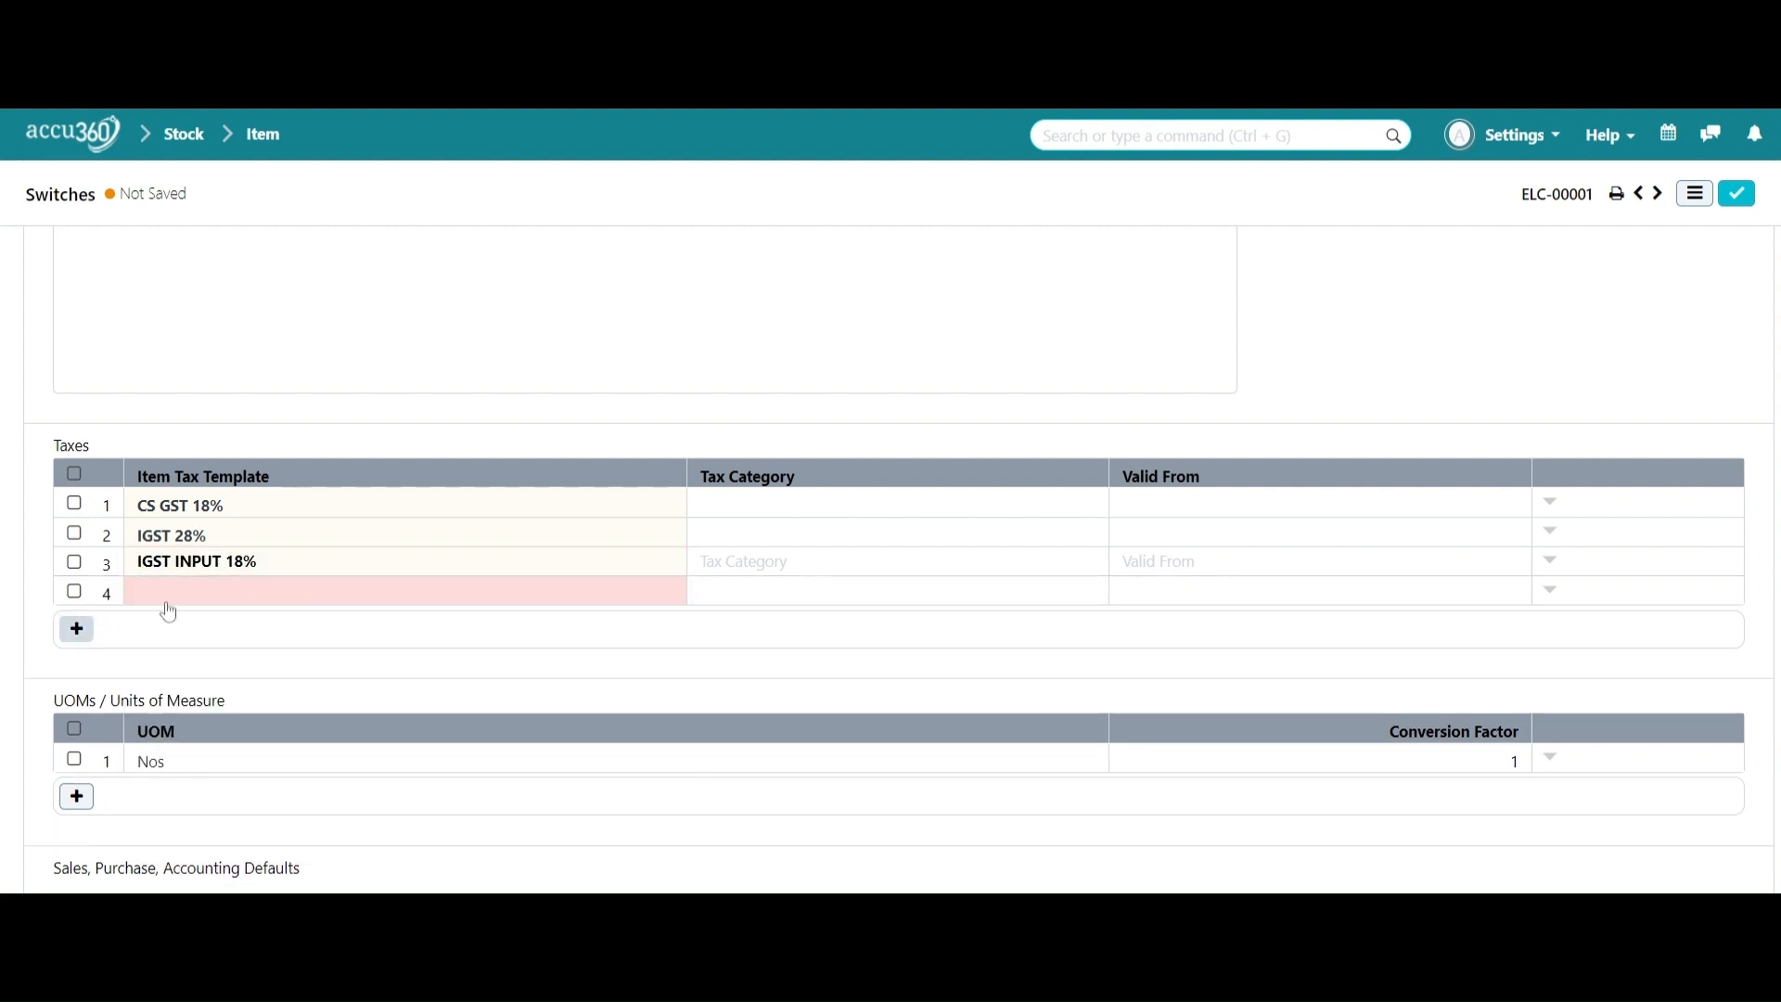
pyautogui.click(194, 592)
pyautogui.write('cs gst')
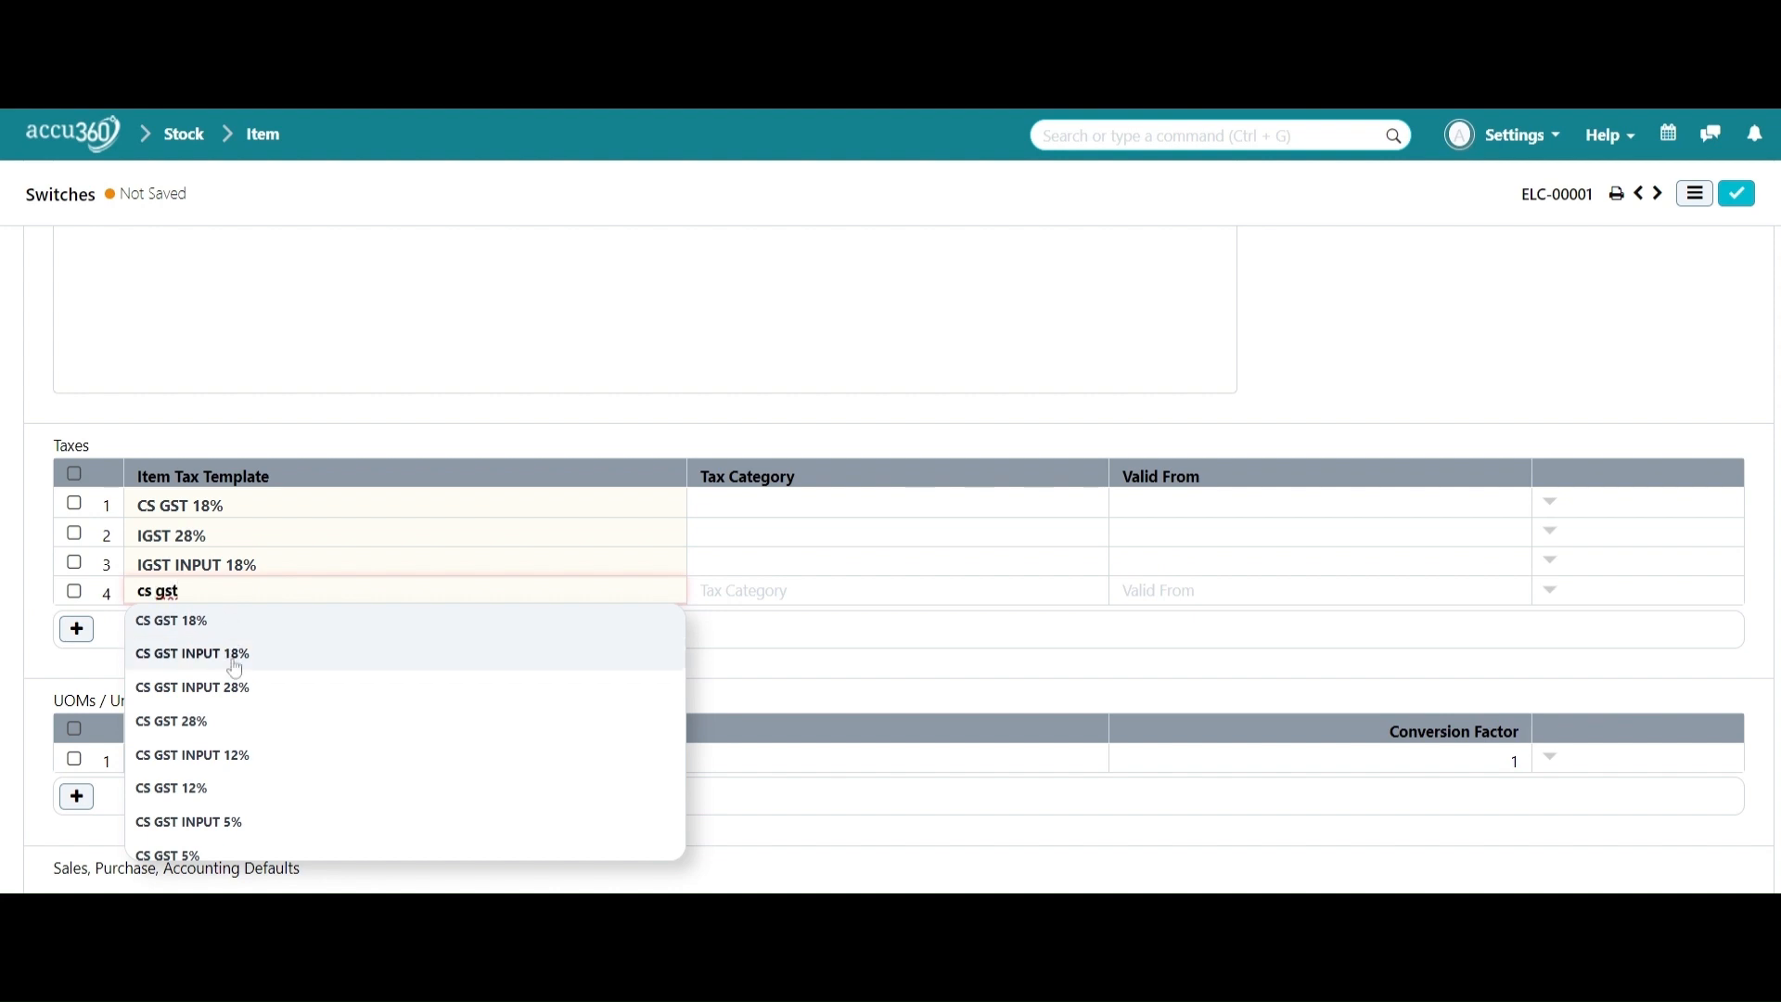
pyautogui.click(235, 668)
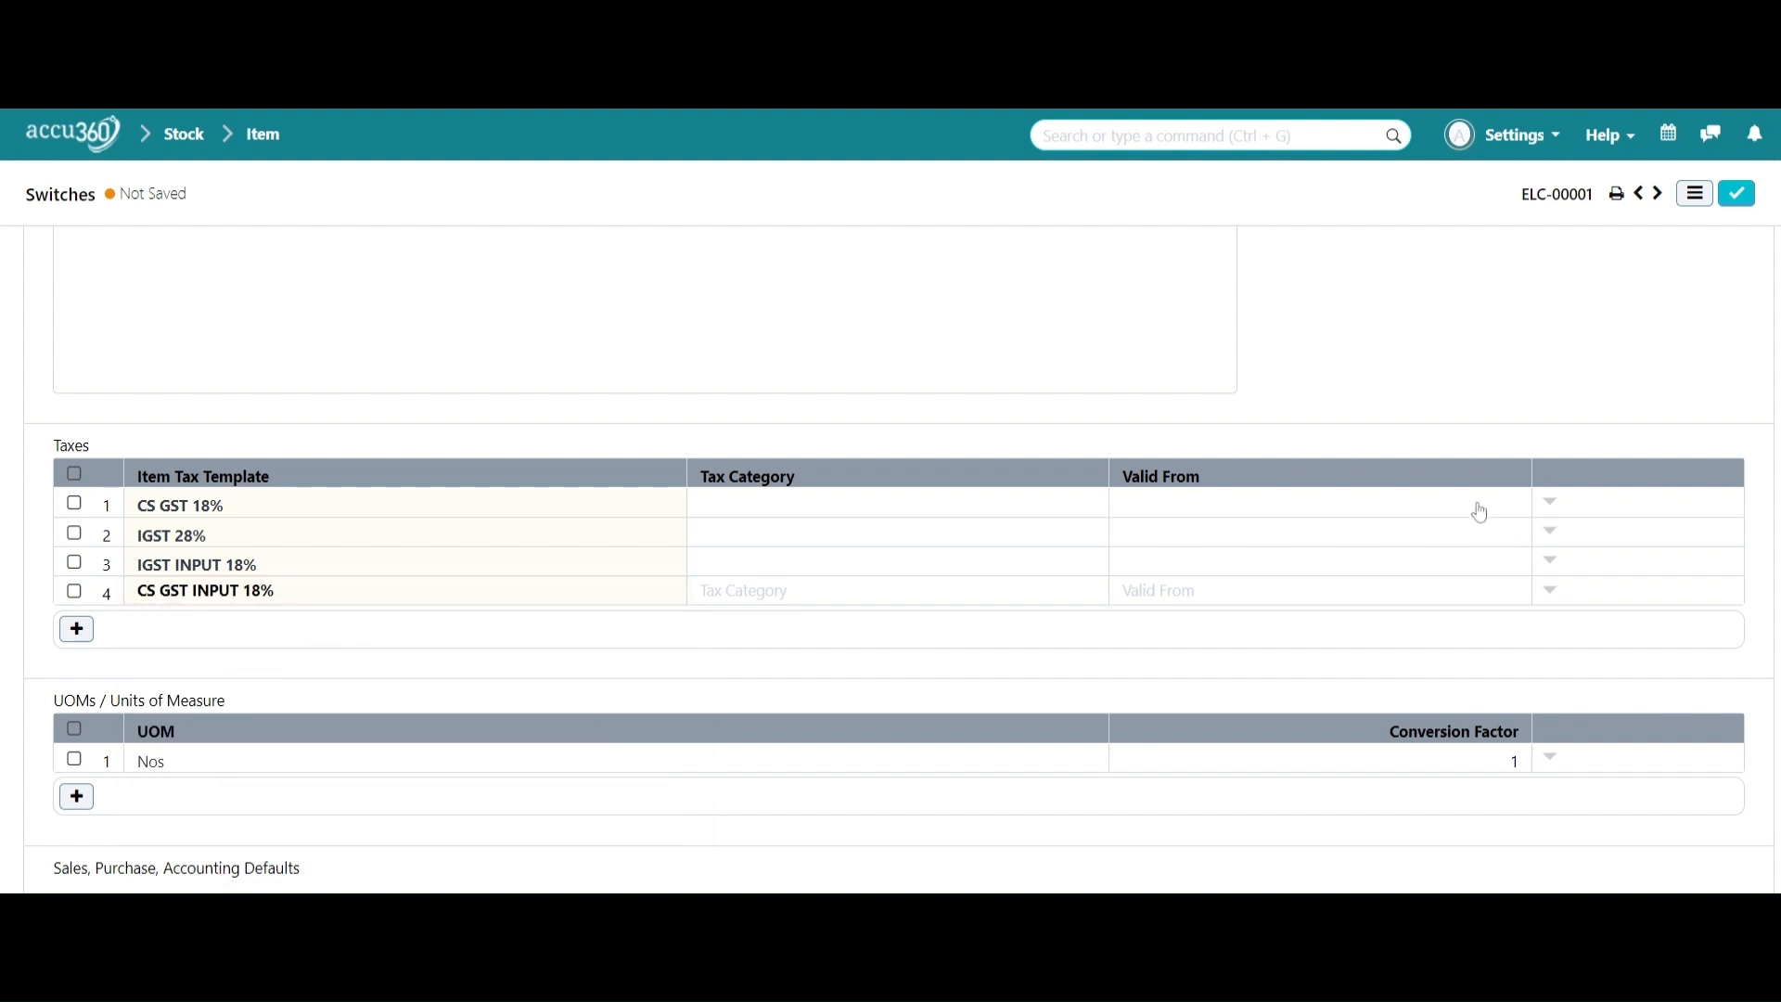
pyautogui.click(1739, 195)
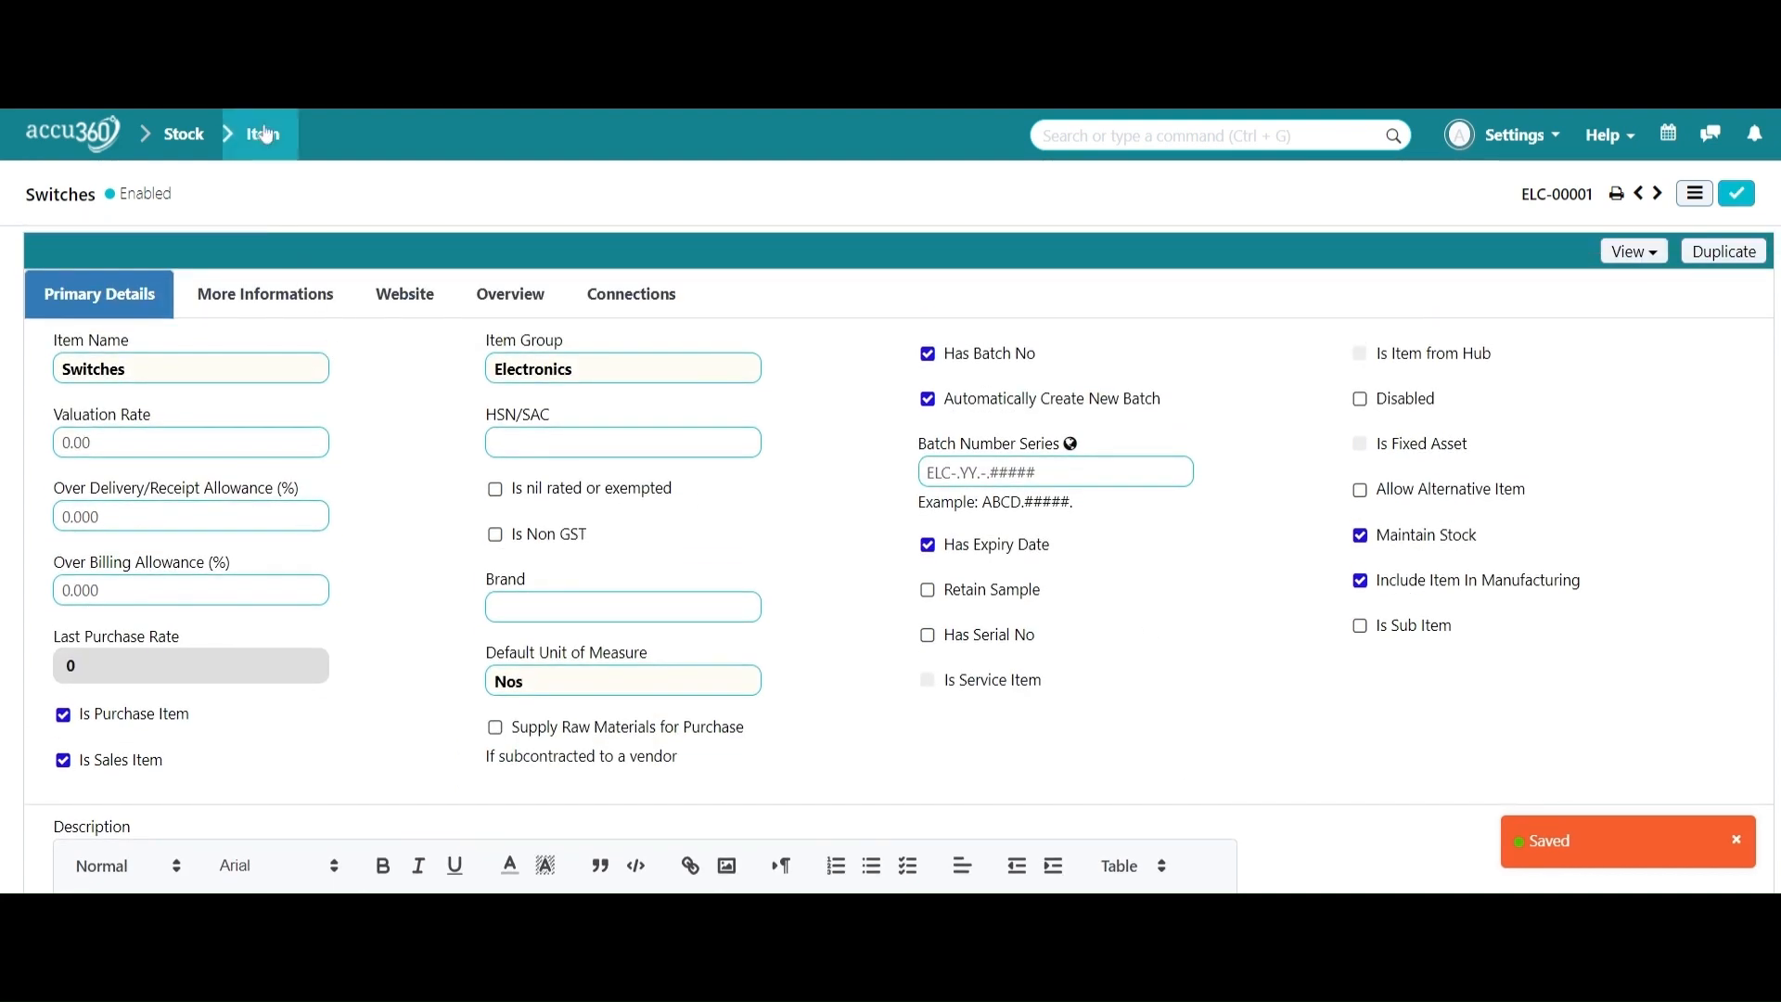
# Start a new item from the Item list in the Electronics item group and name it Electrical wires
pyautogui.click(266, 140)
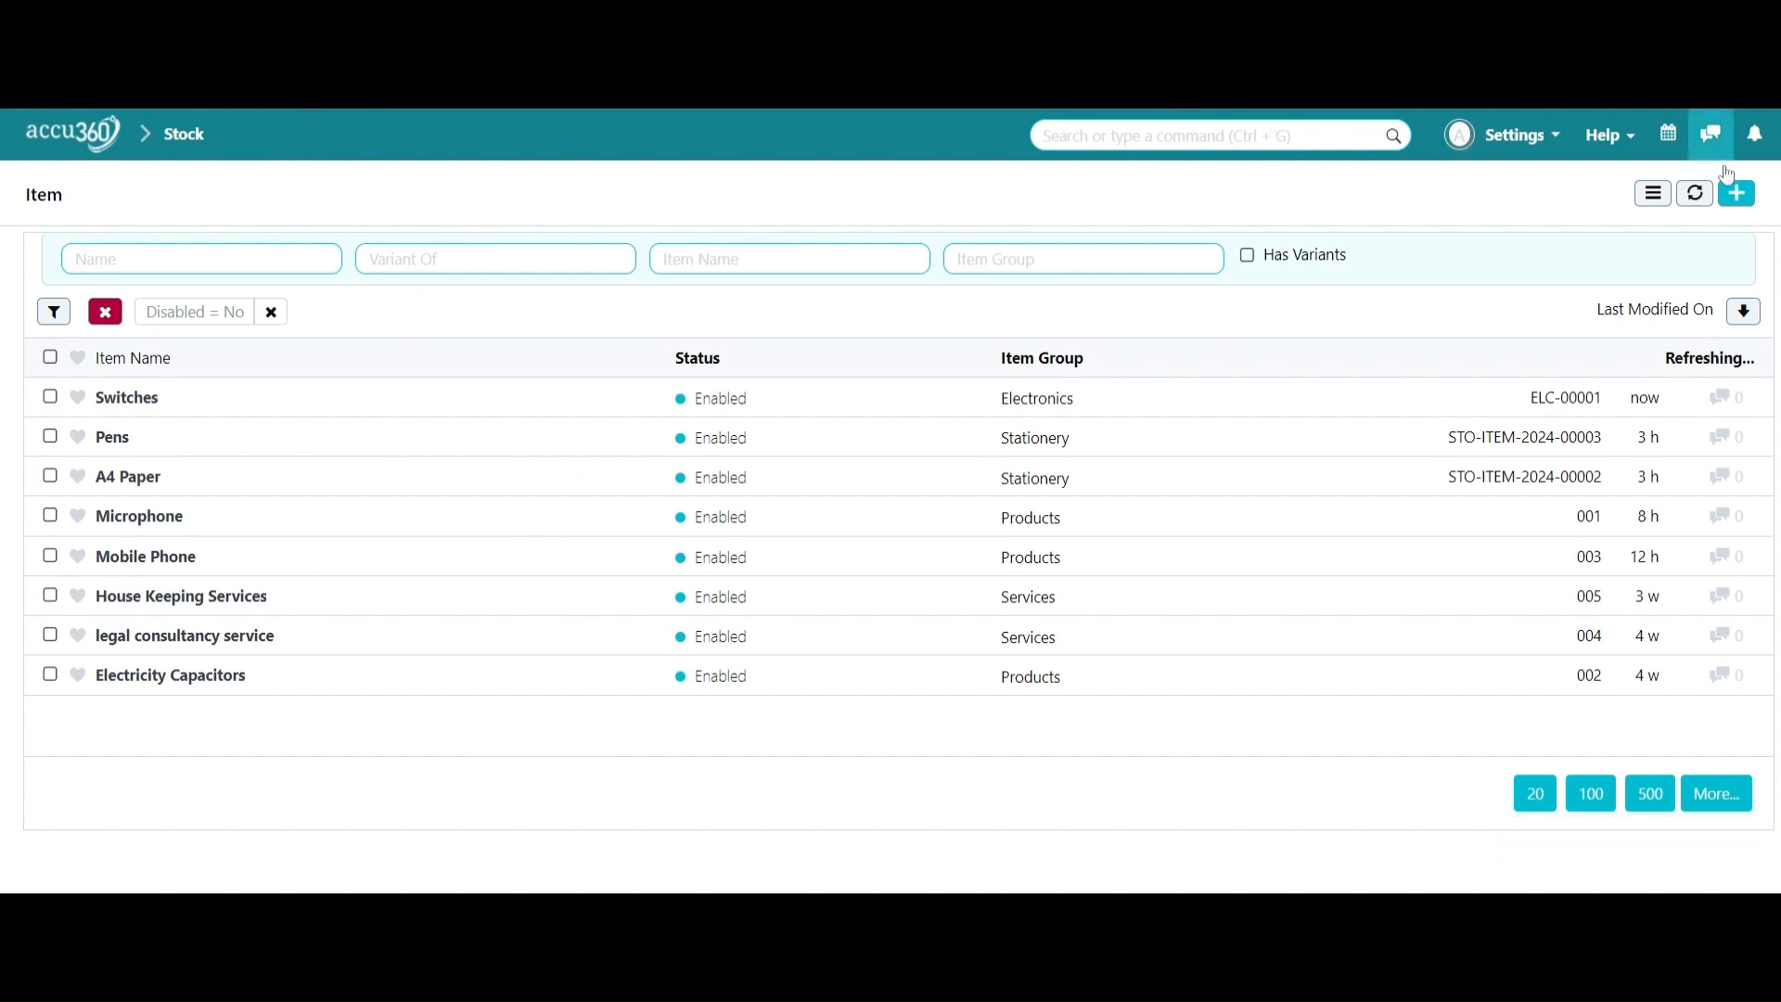
pyautogui.click(1738, 193)
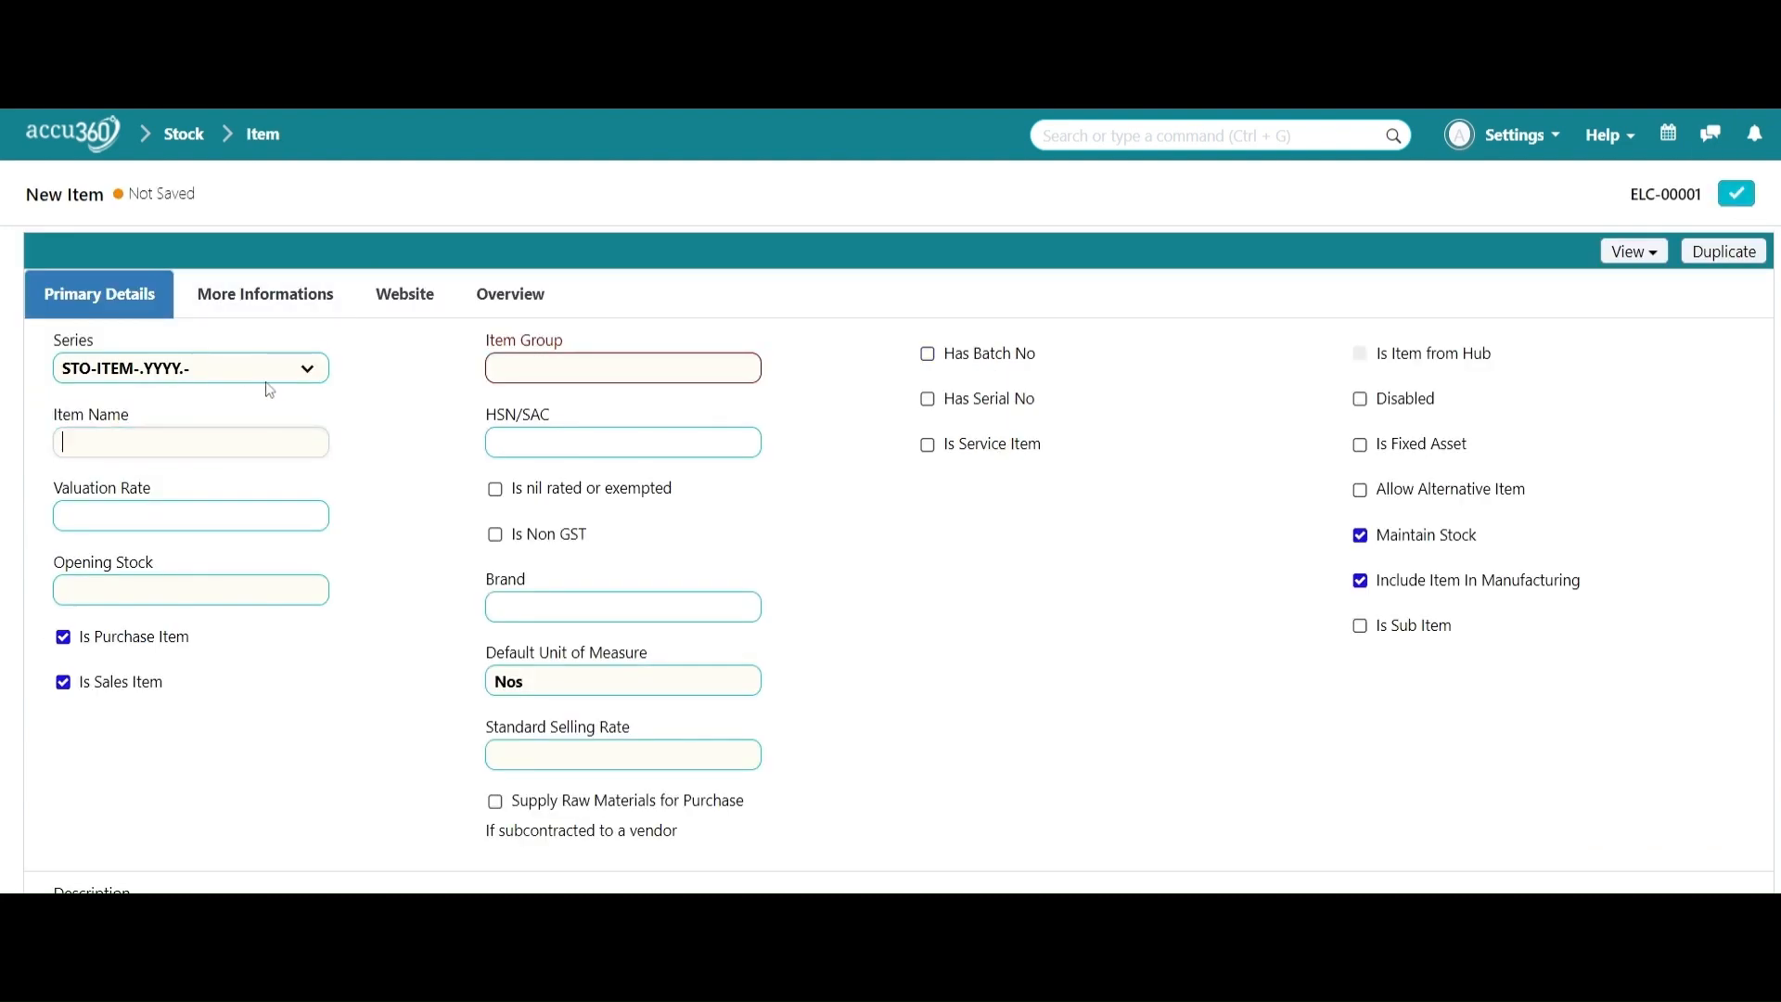
pyautogui.click(538, 356)
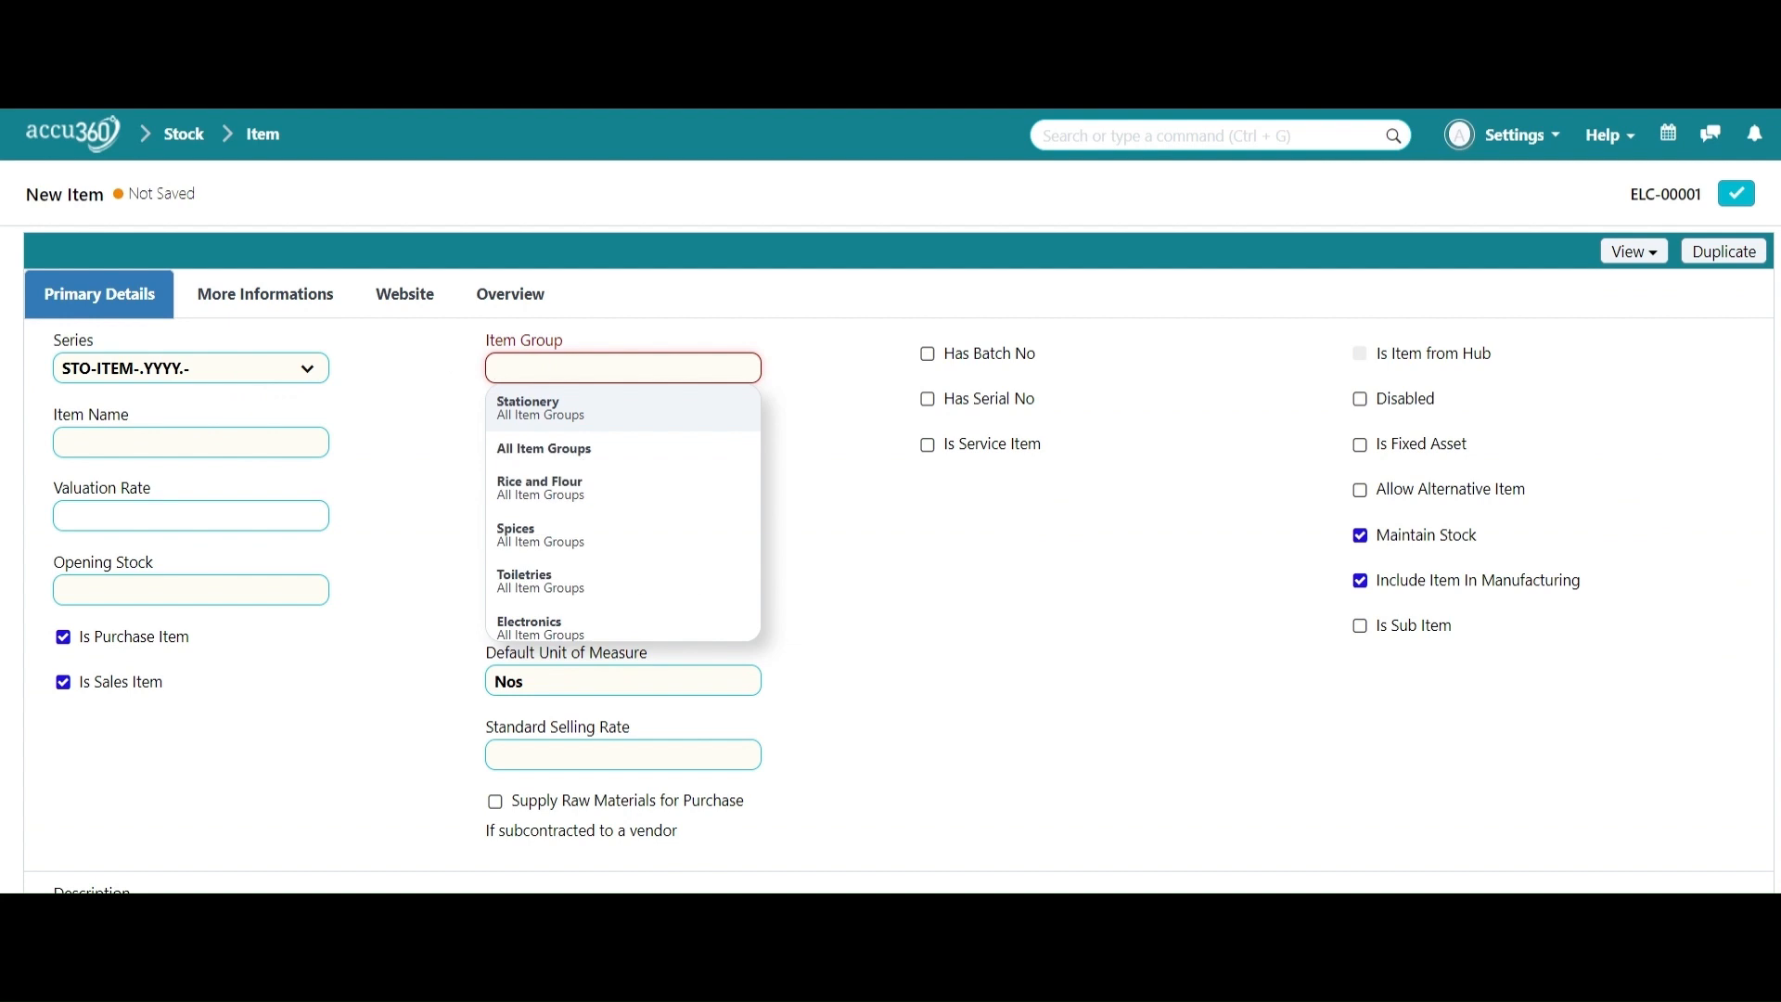
pyautogui.write('le')
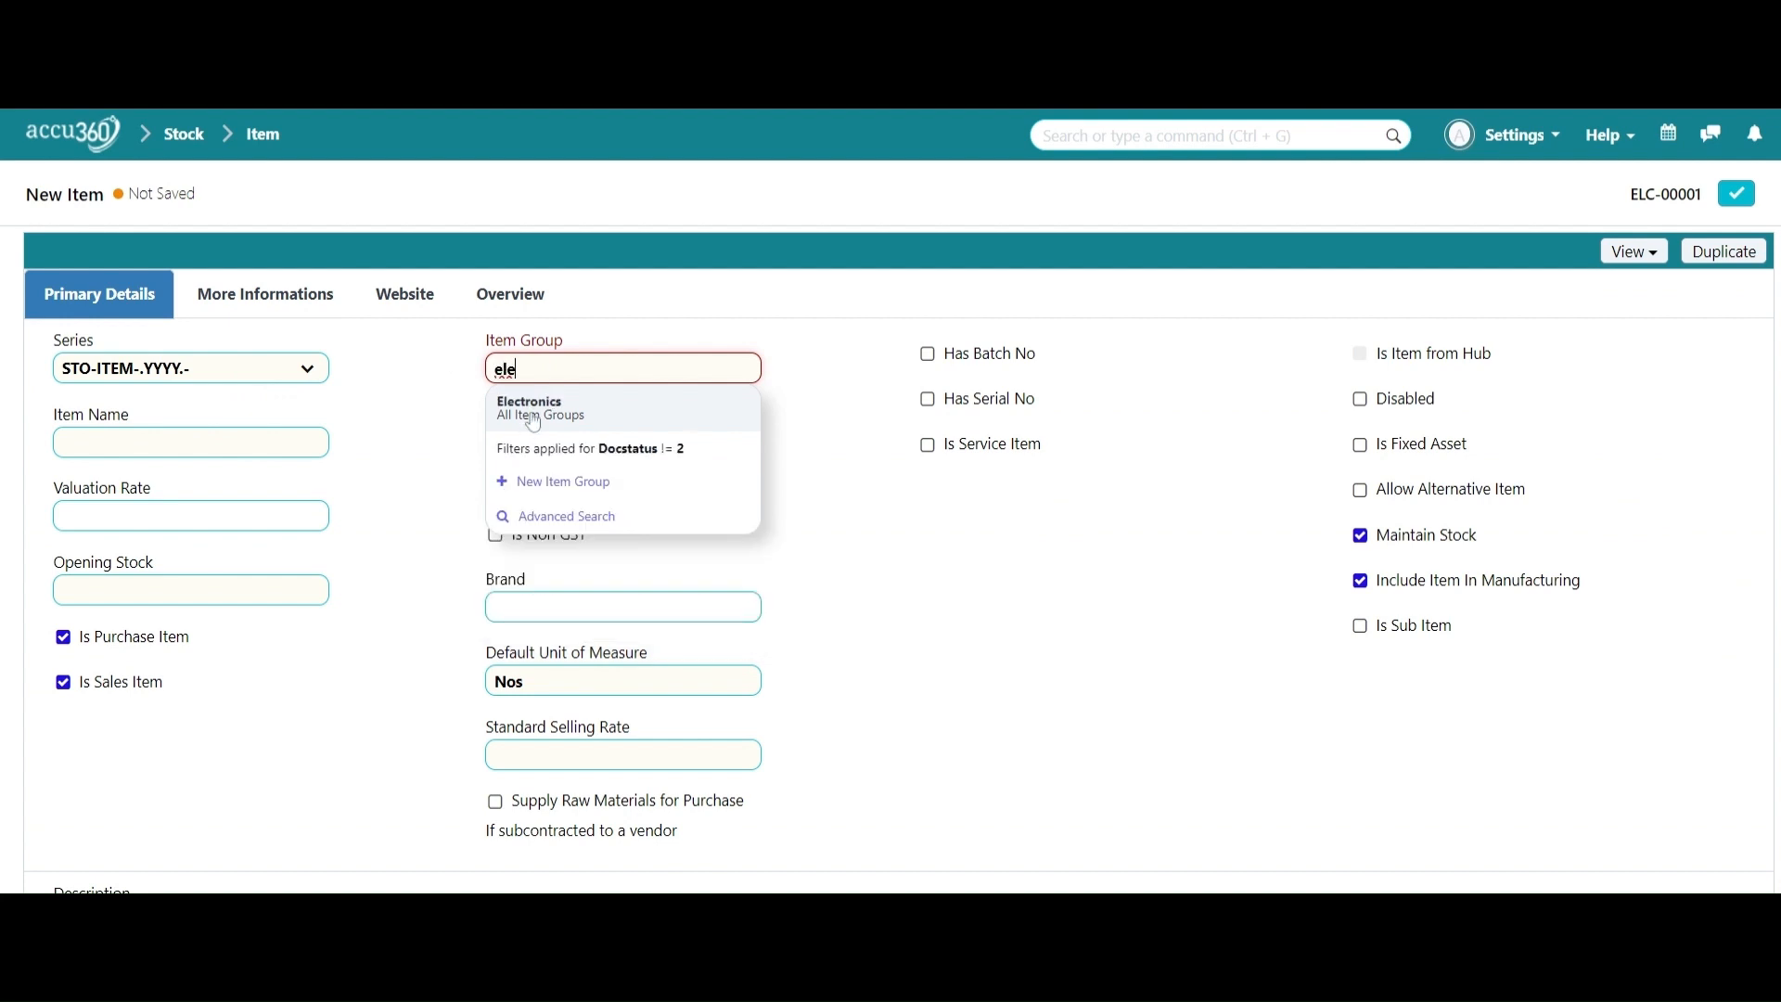
pyautogui.click(536, 411)
pyautogui.click(303, 436)
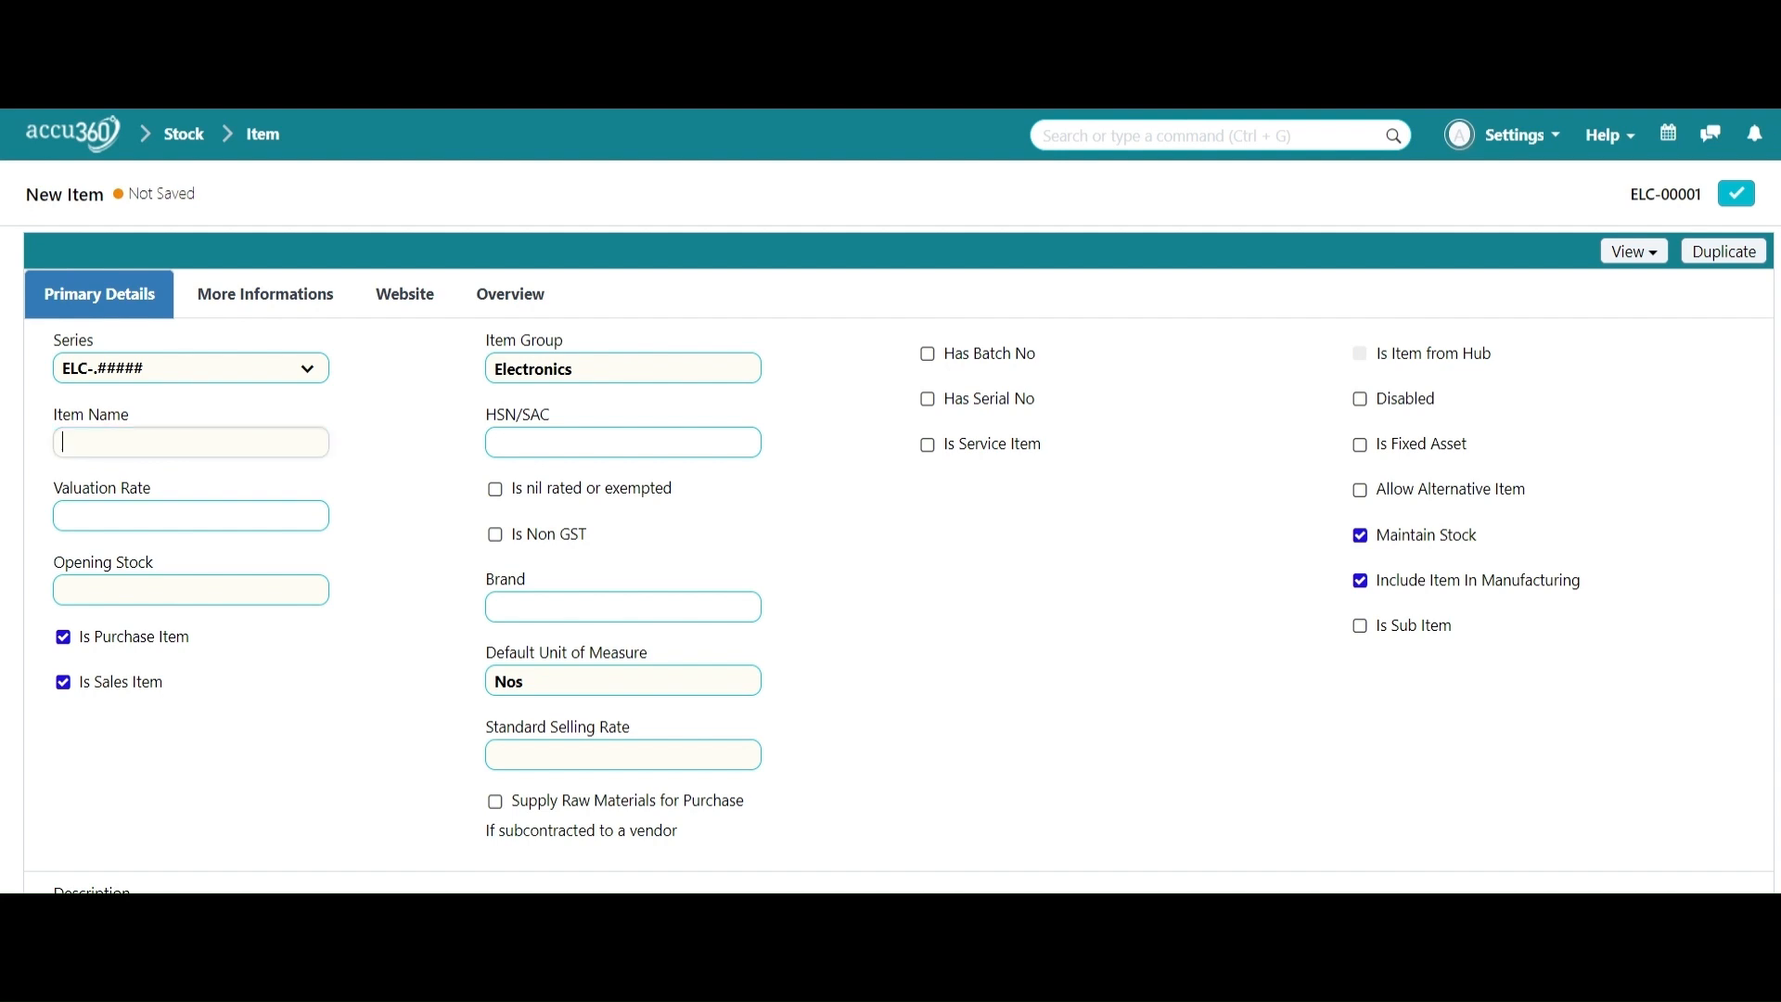
pyautogui.write('Electrical wires')
pyautogui.click(314, 518)
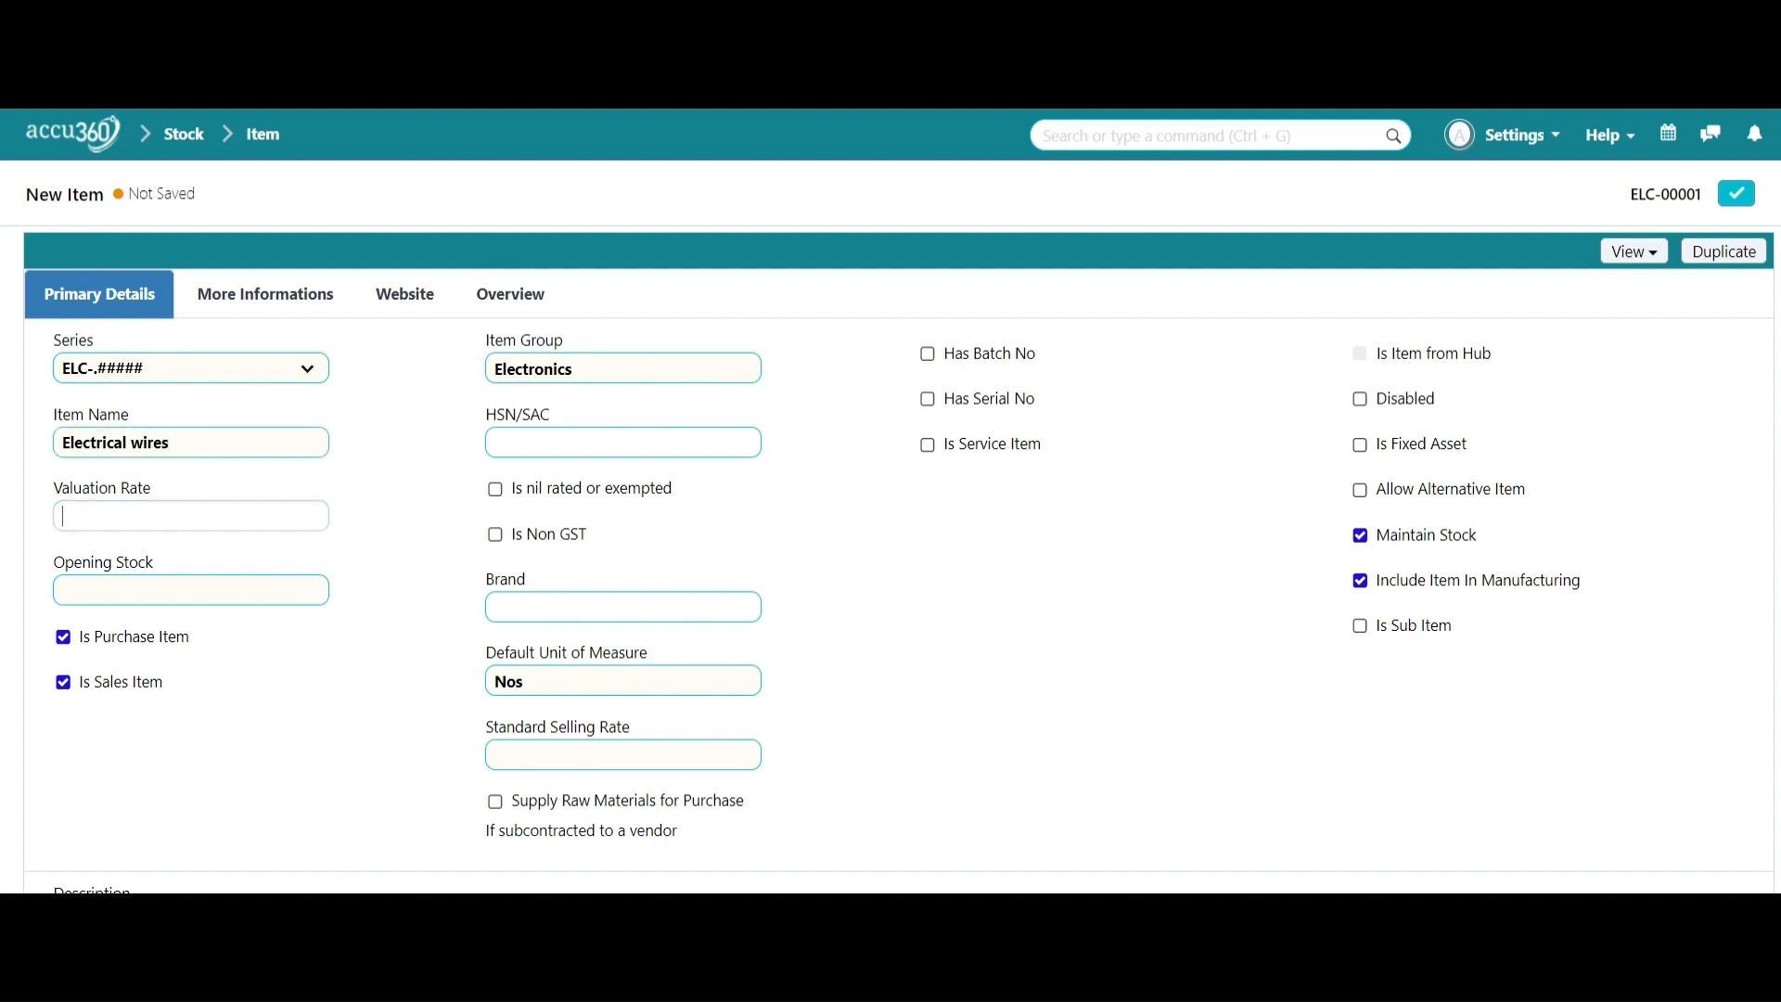
pyautogui.click(402, 623)
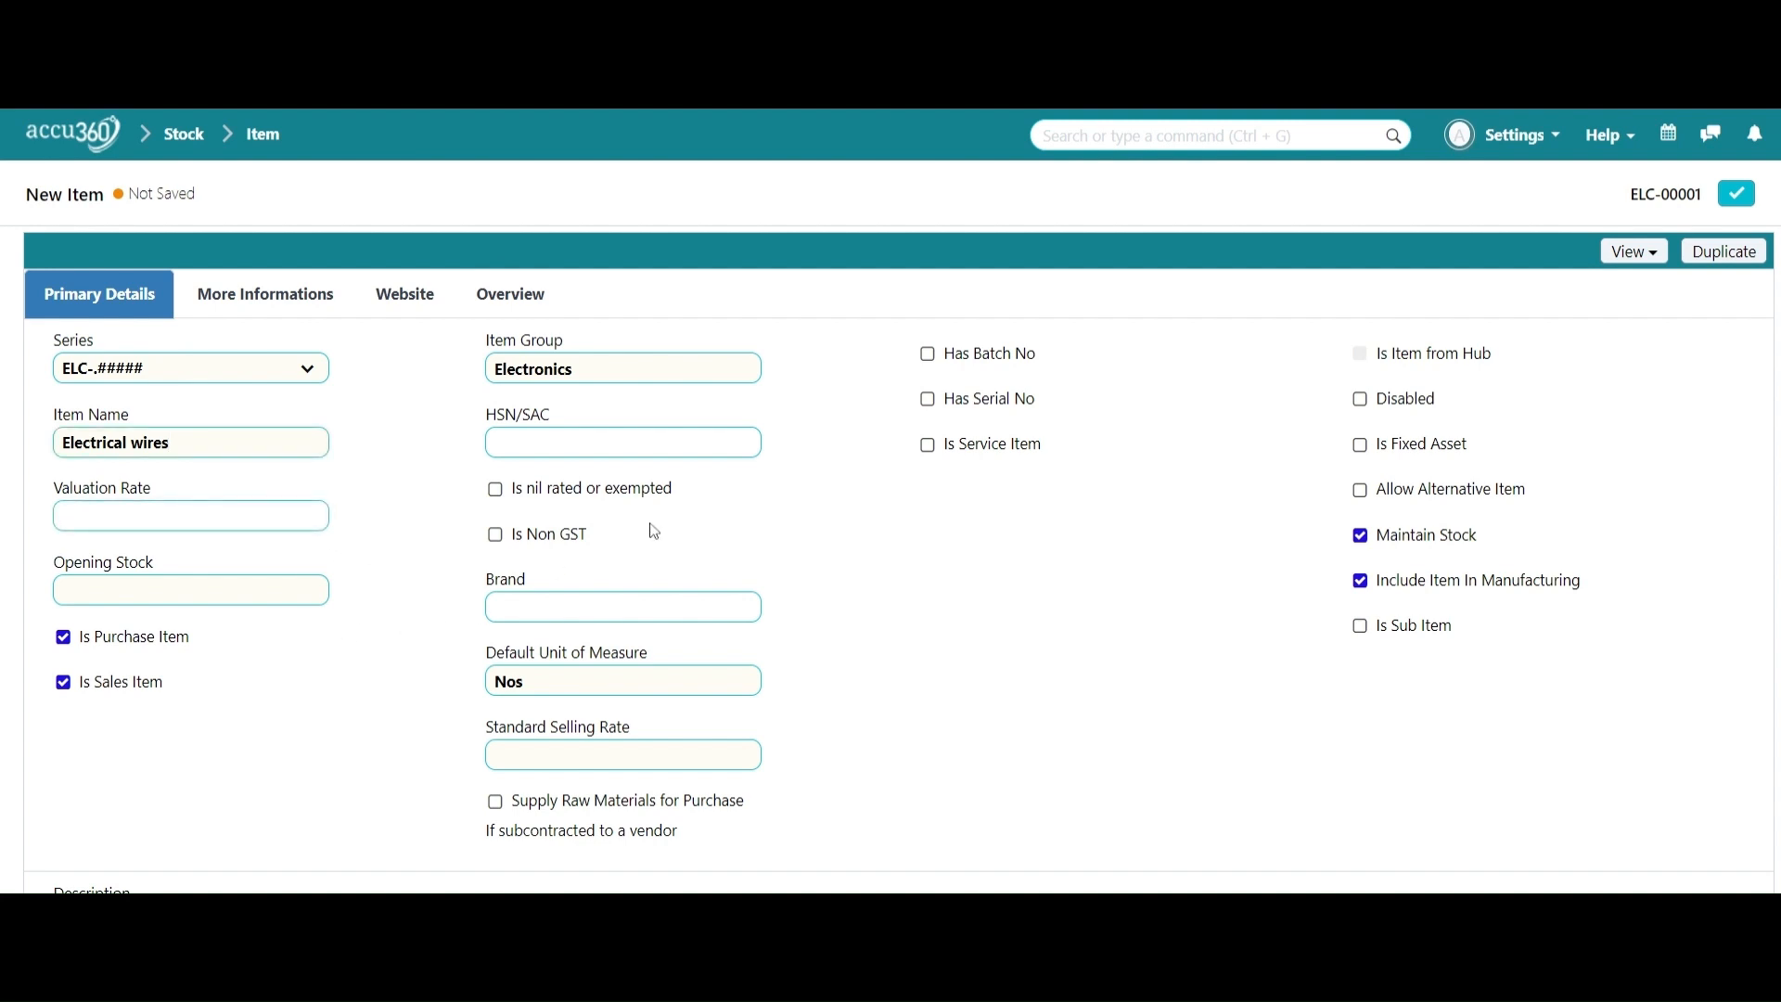
# Enable batch numbers with automatic batch creation and the batch number series ELC2-.YY.-.#####, leaving the expiry date option off
pyautogui.click(930, 356)
pyautogui.click(928, 401)
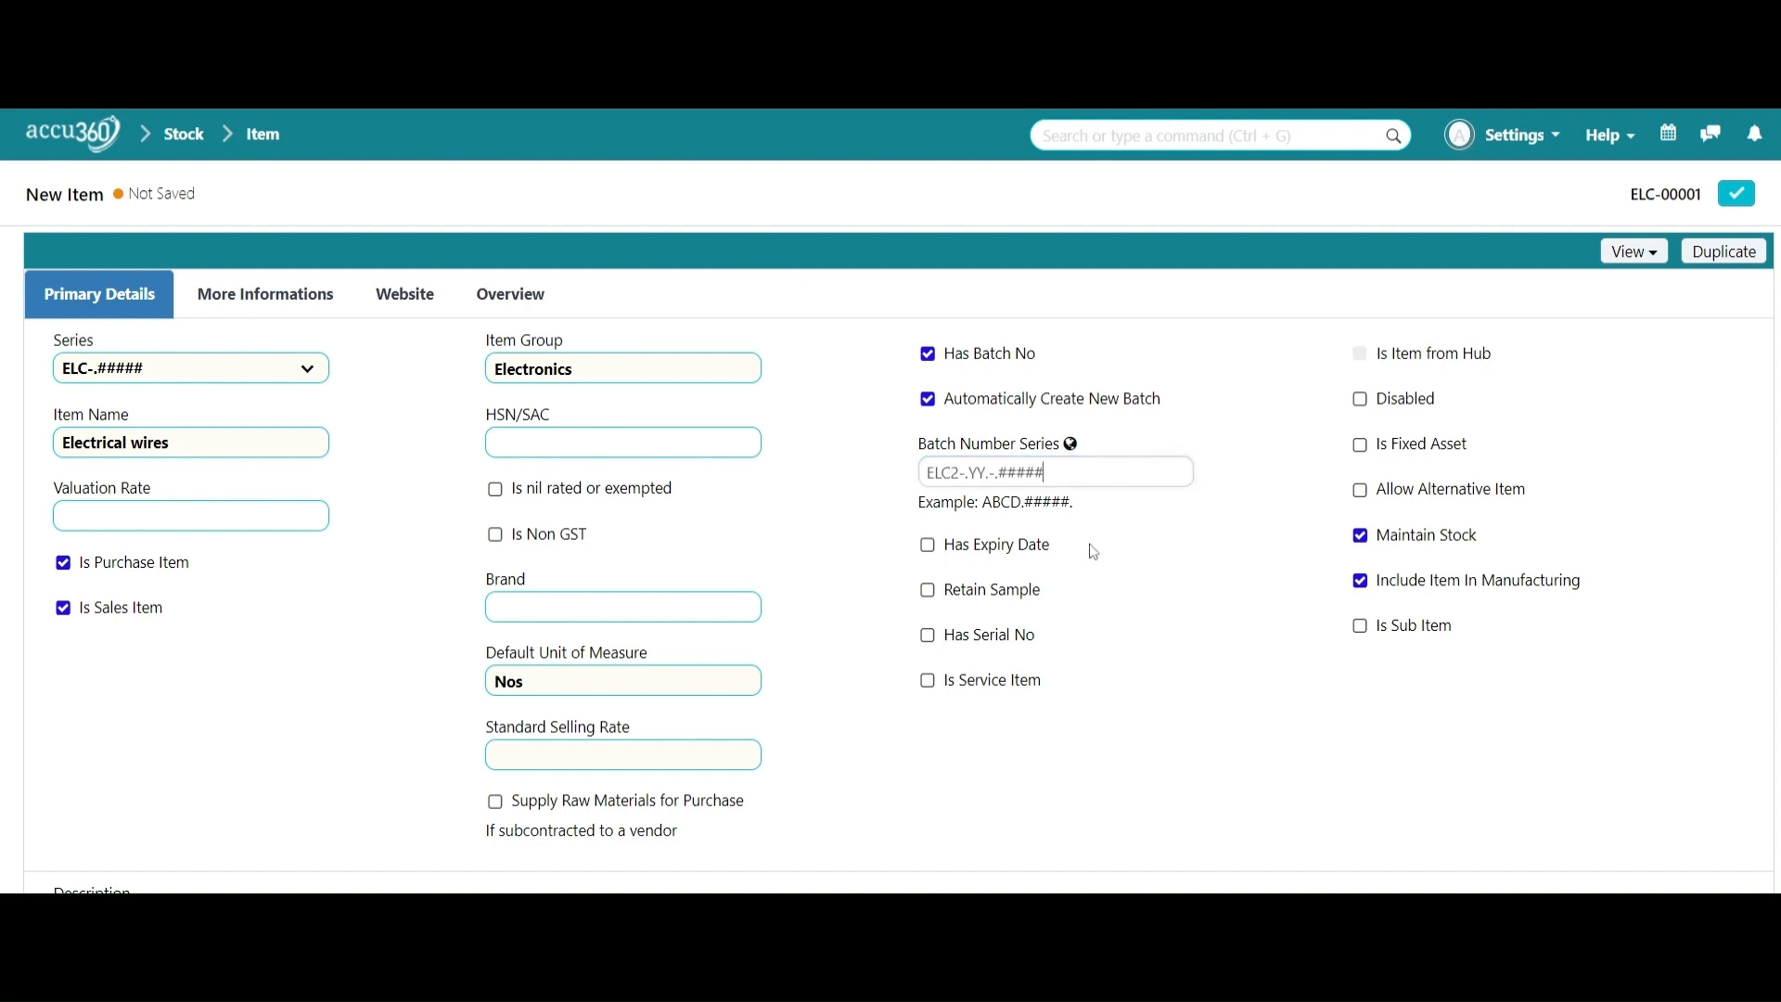
pyautogui.click(927, 546)
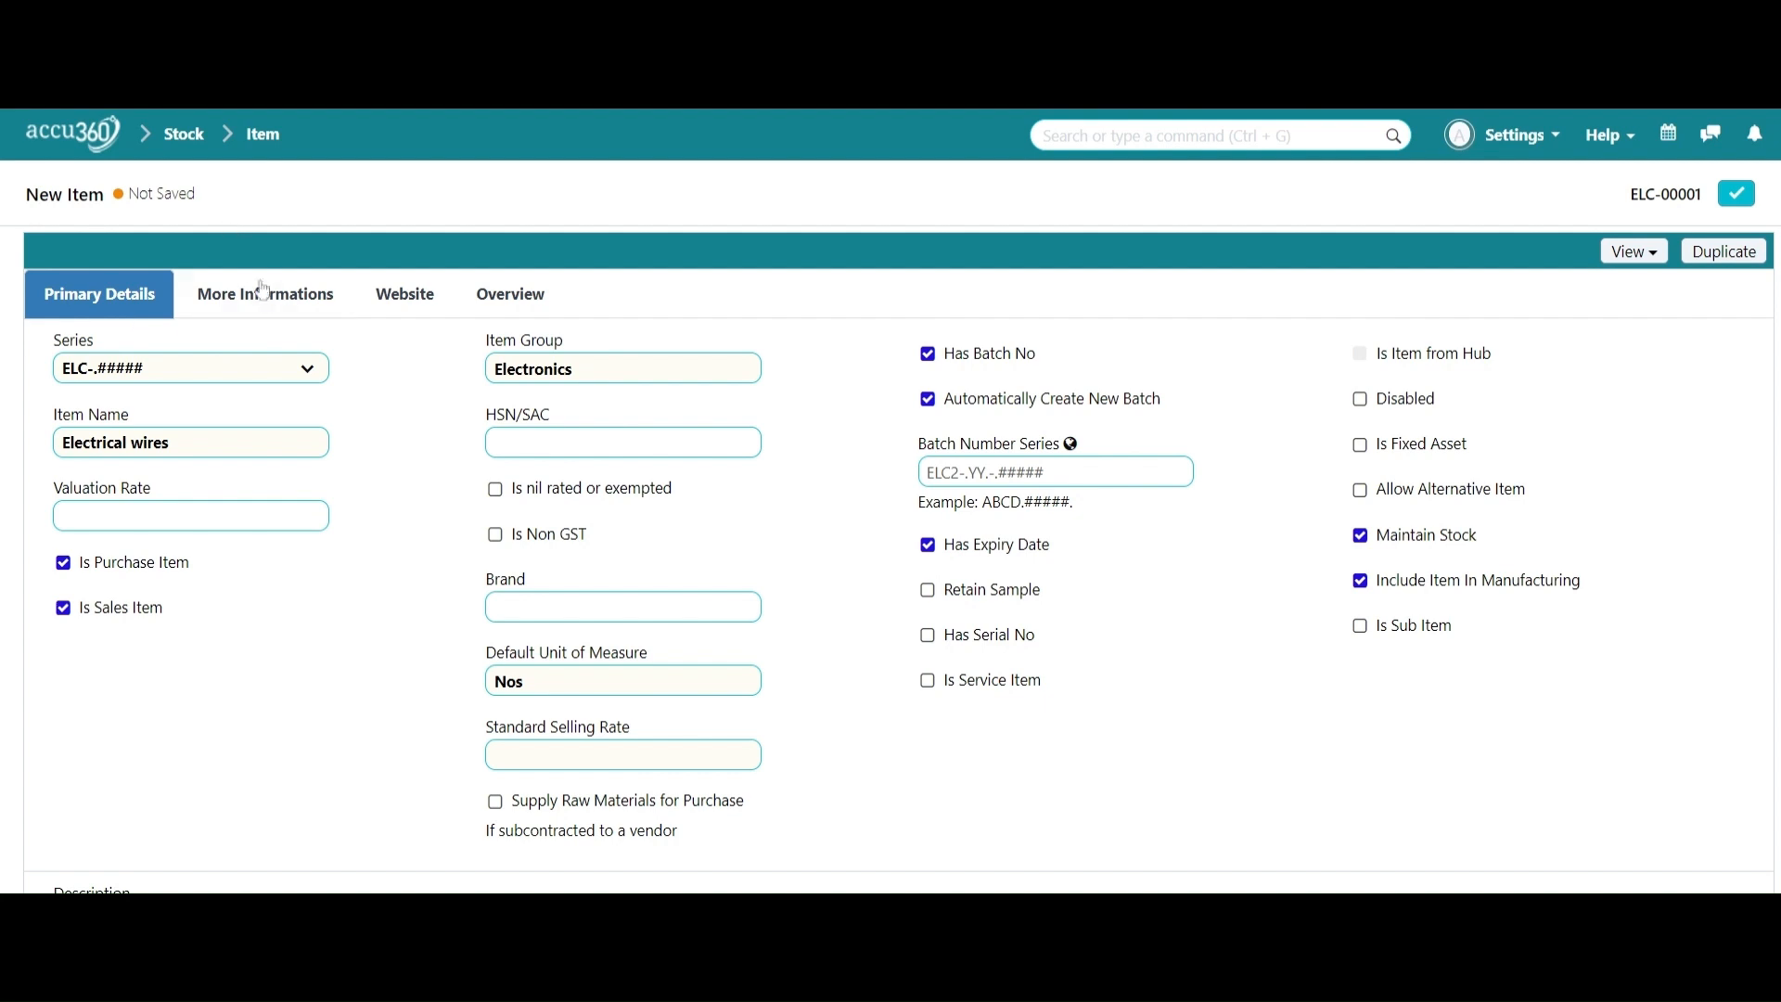
pyautogui.click(929, 546)
# Clear the default unit of measure and select Nos again
pyautogui.moveTo(527, 682); pyautogui.dragTo(406, 691)
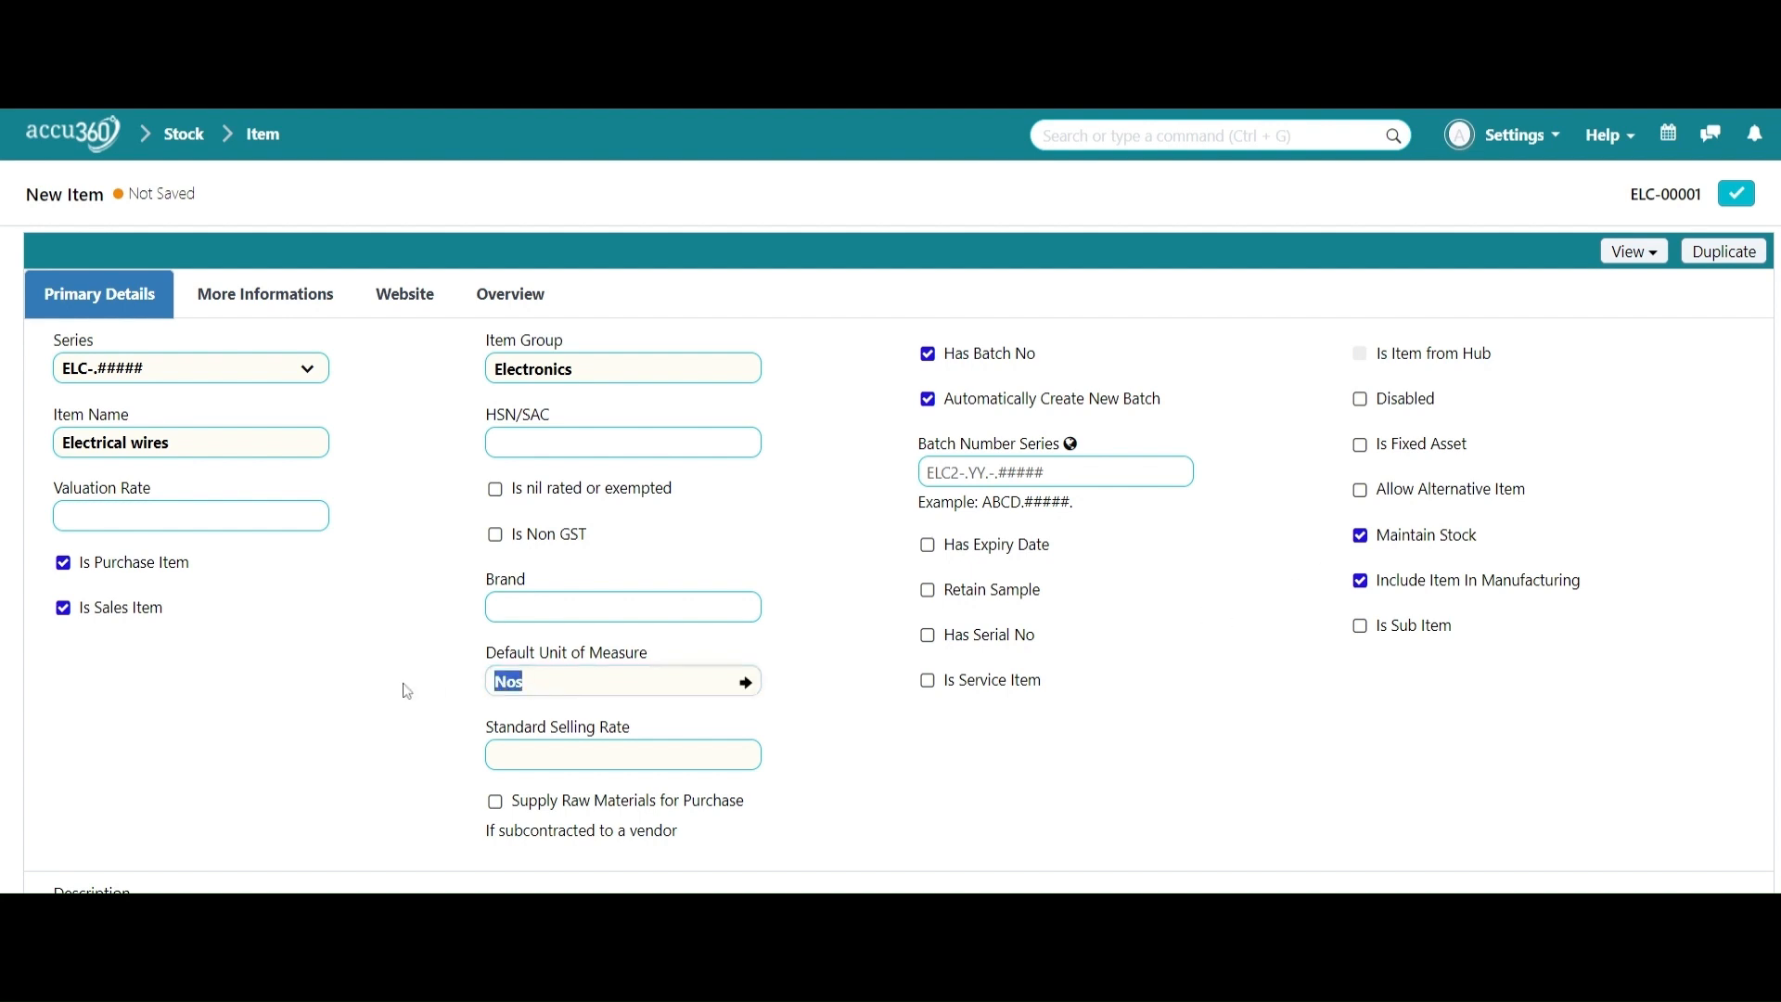
pyautogui.press('BackSpace')
pyautogui.click(262, 116)
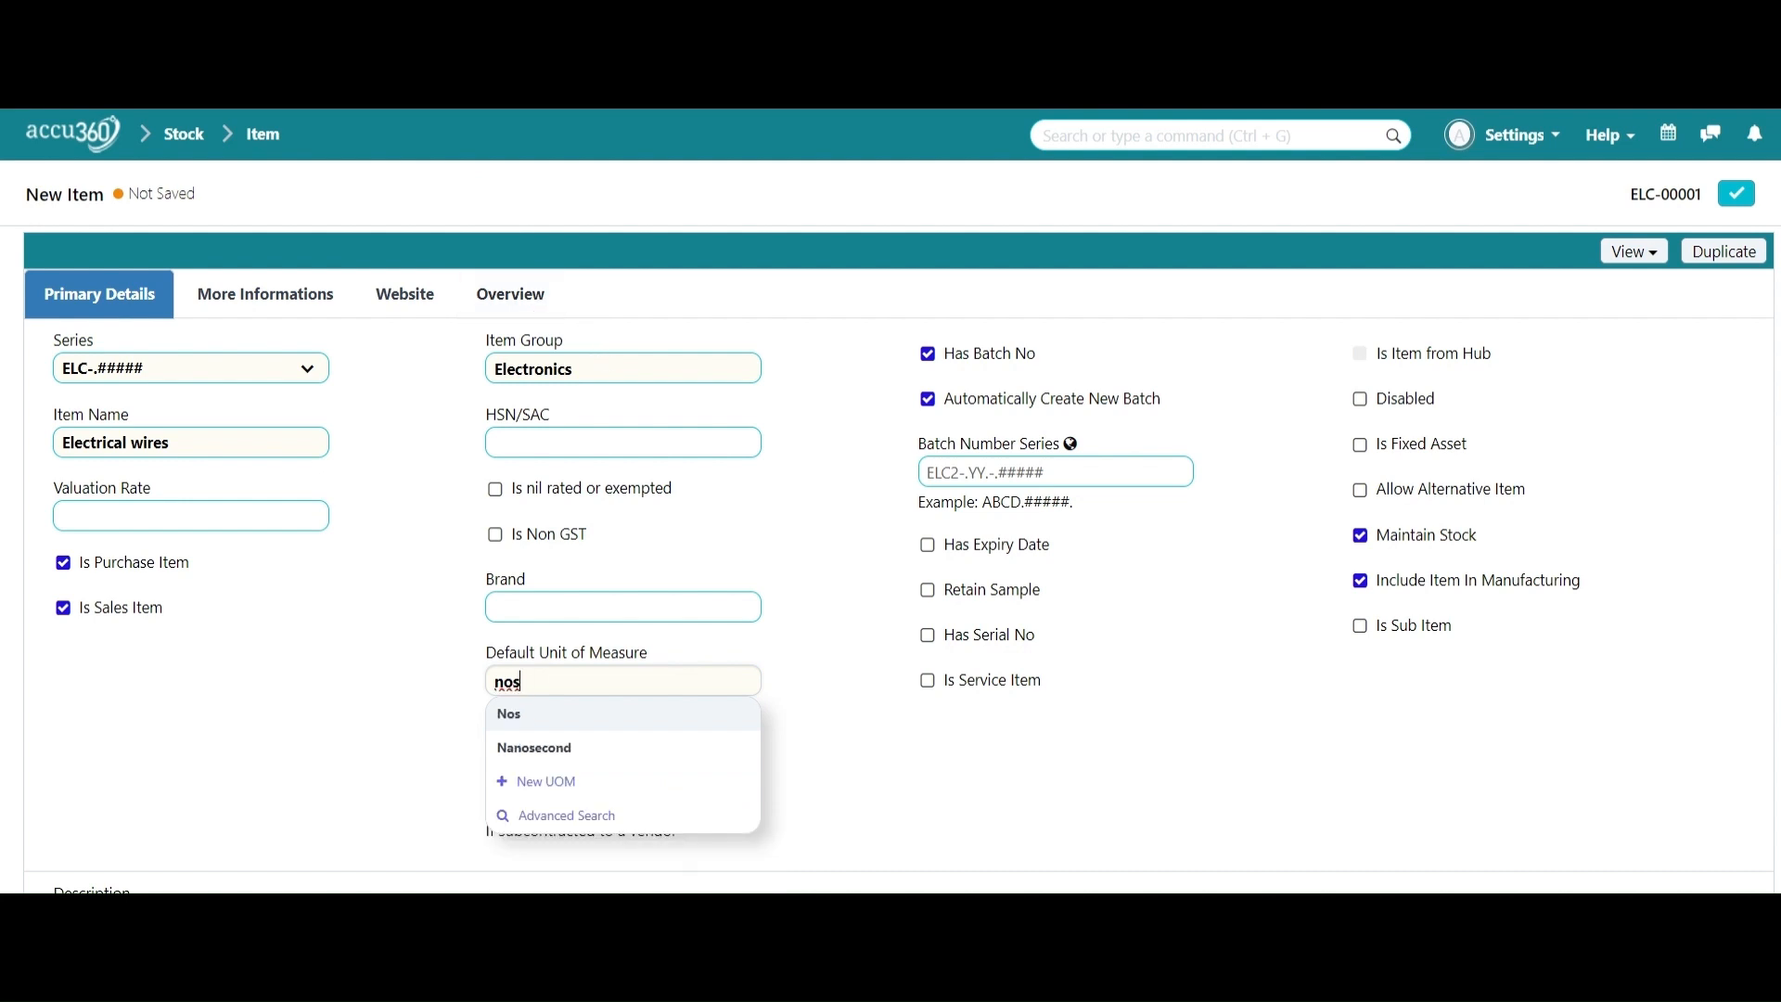
pyautogui.click(604, 717)
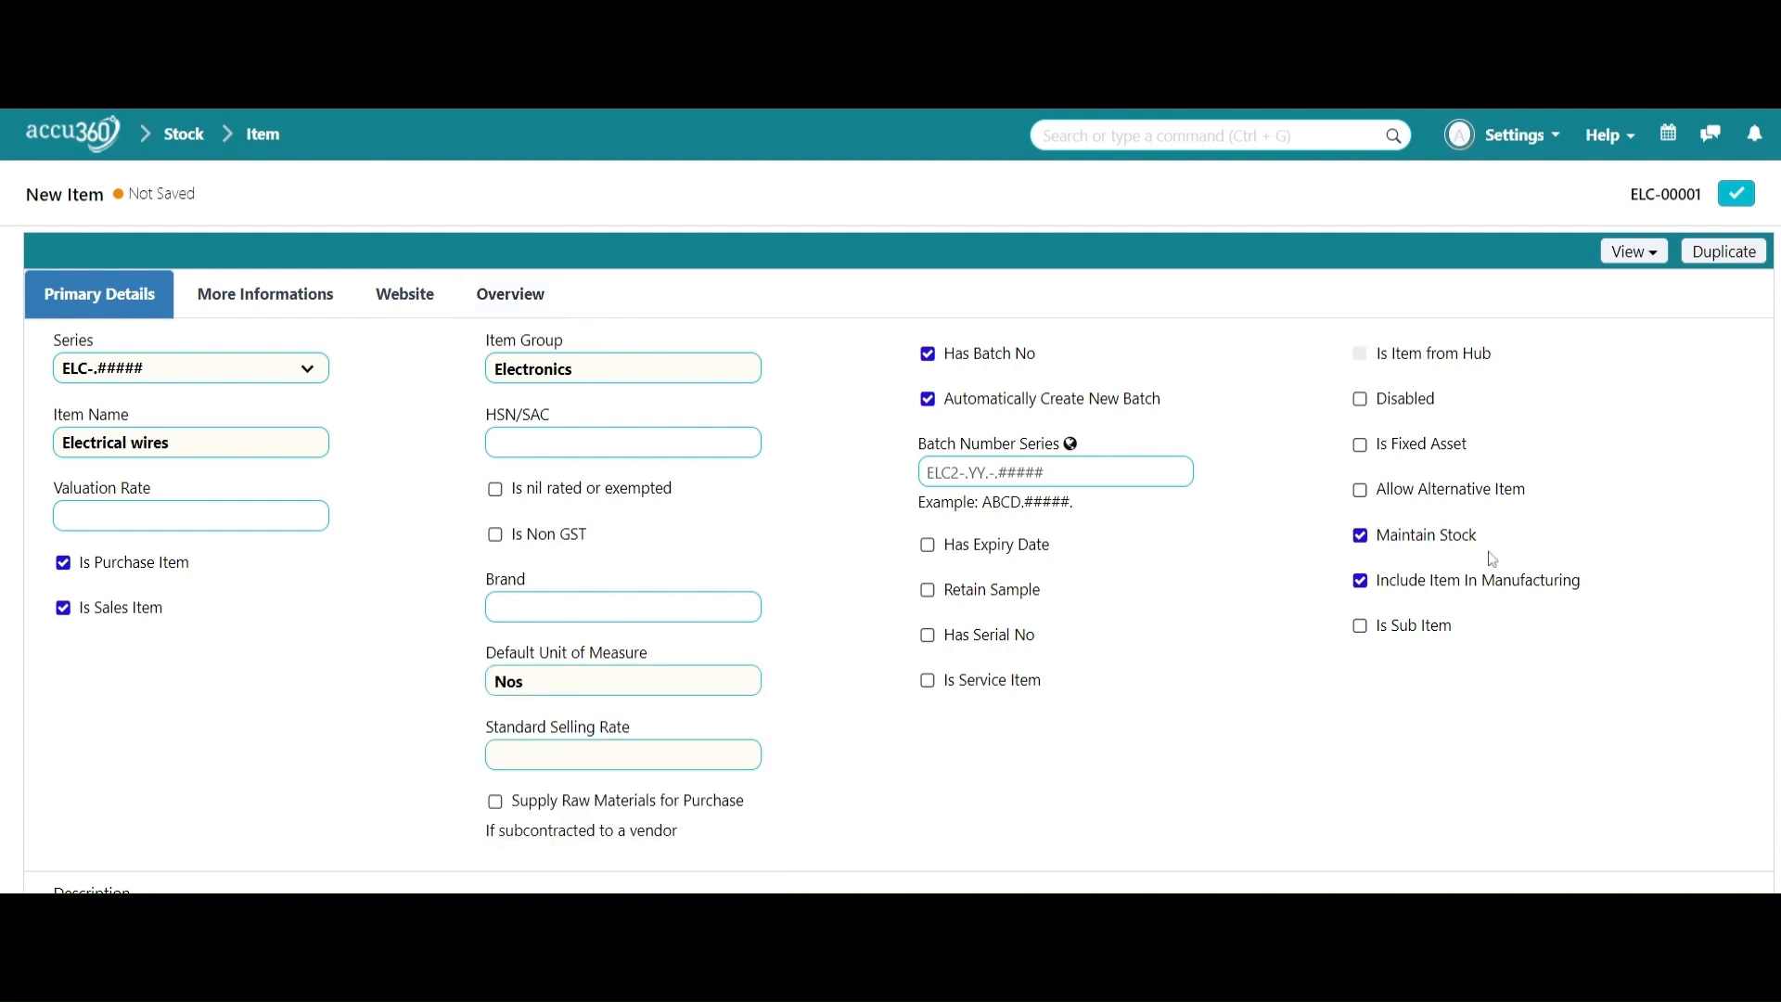
# Turn off the Include Item In Manufacturing option for the Electrical wires item
pyautogui.click(1365, 583)
pyautogui.scroll(-1, 1173, 640)
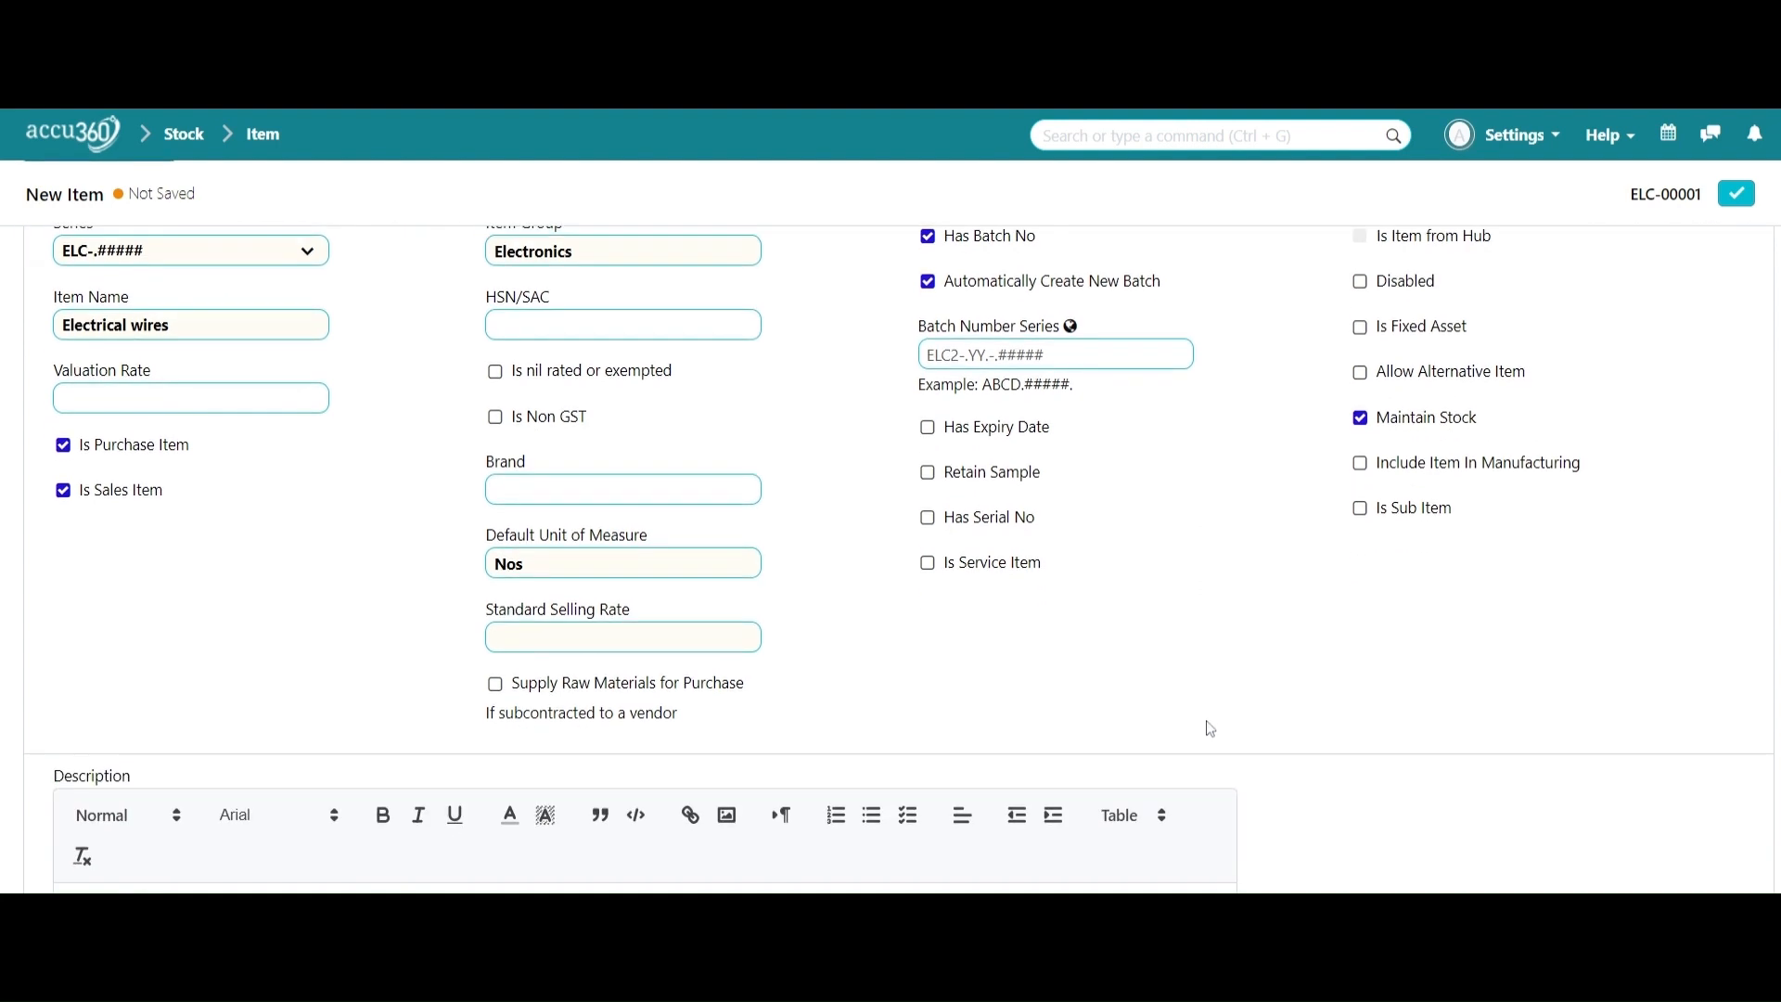
pyautogui.scroll(-3, 1173, 692)
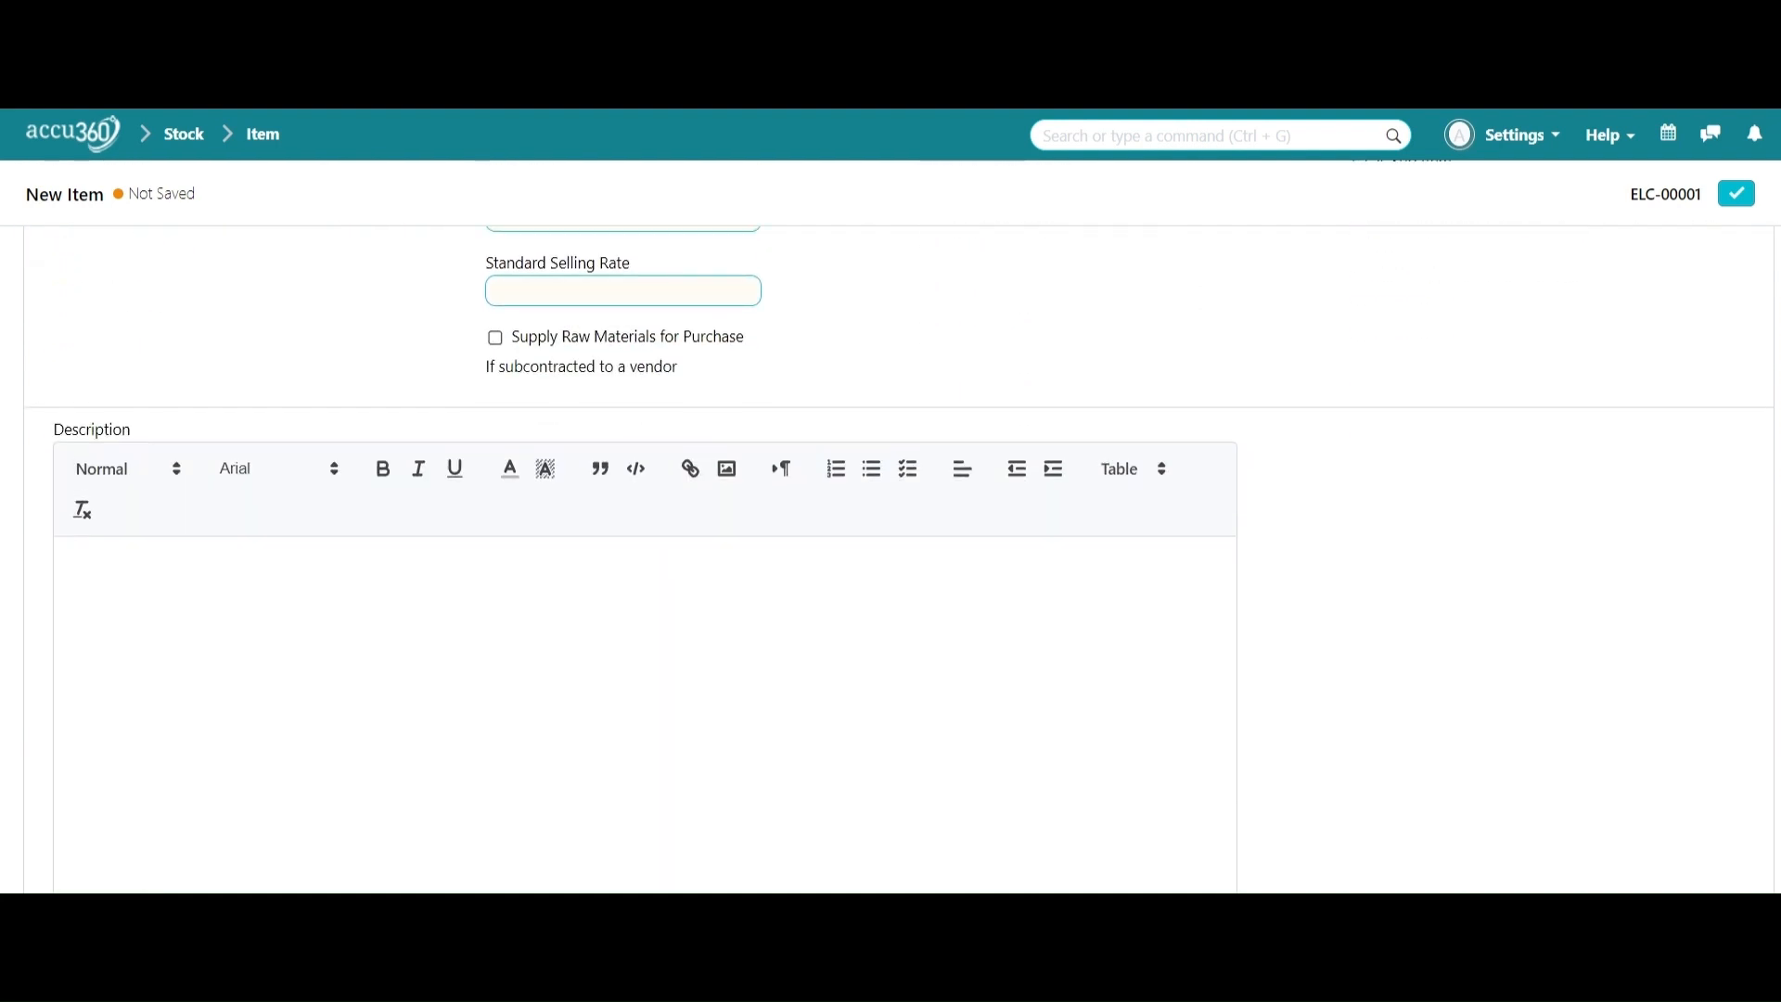
pyautogui.scroll(4, 1183, 678)
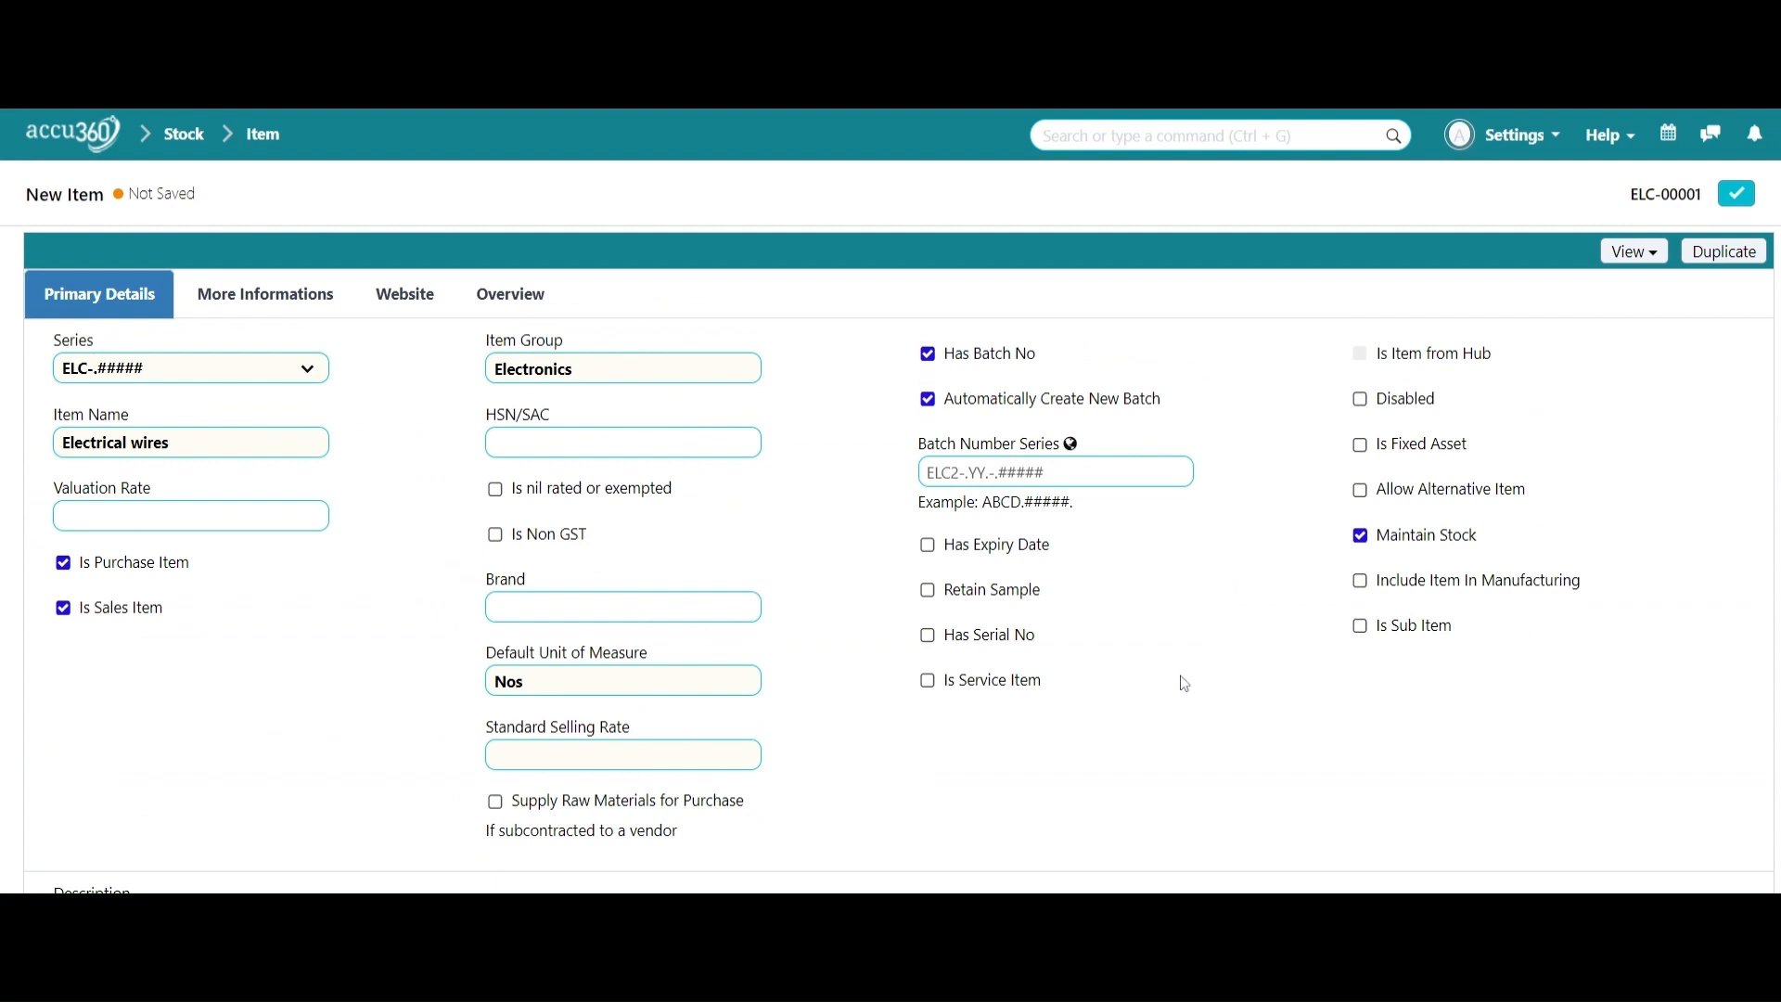
# Add a first row to the Electrical wires item's Taxes table with the CS GST 18% item tax template
pyautogui.scroll(-8, 1129, 647)
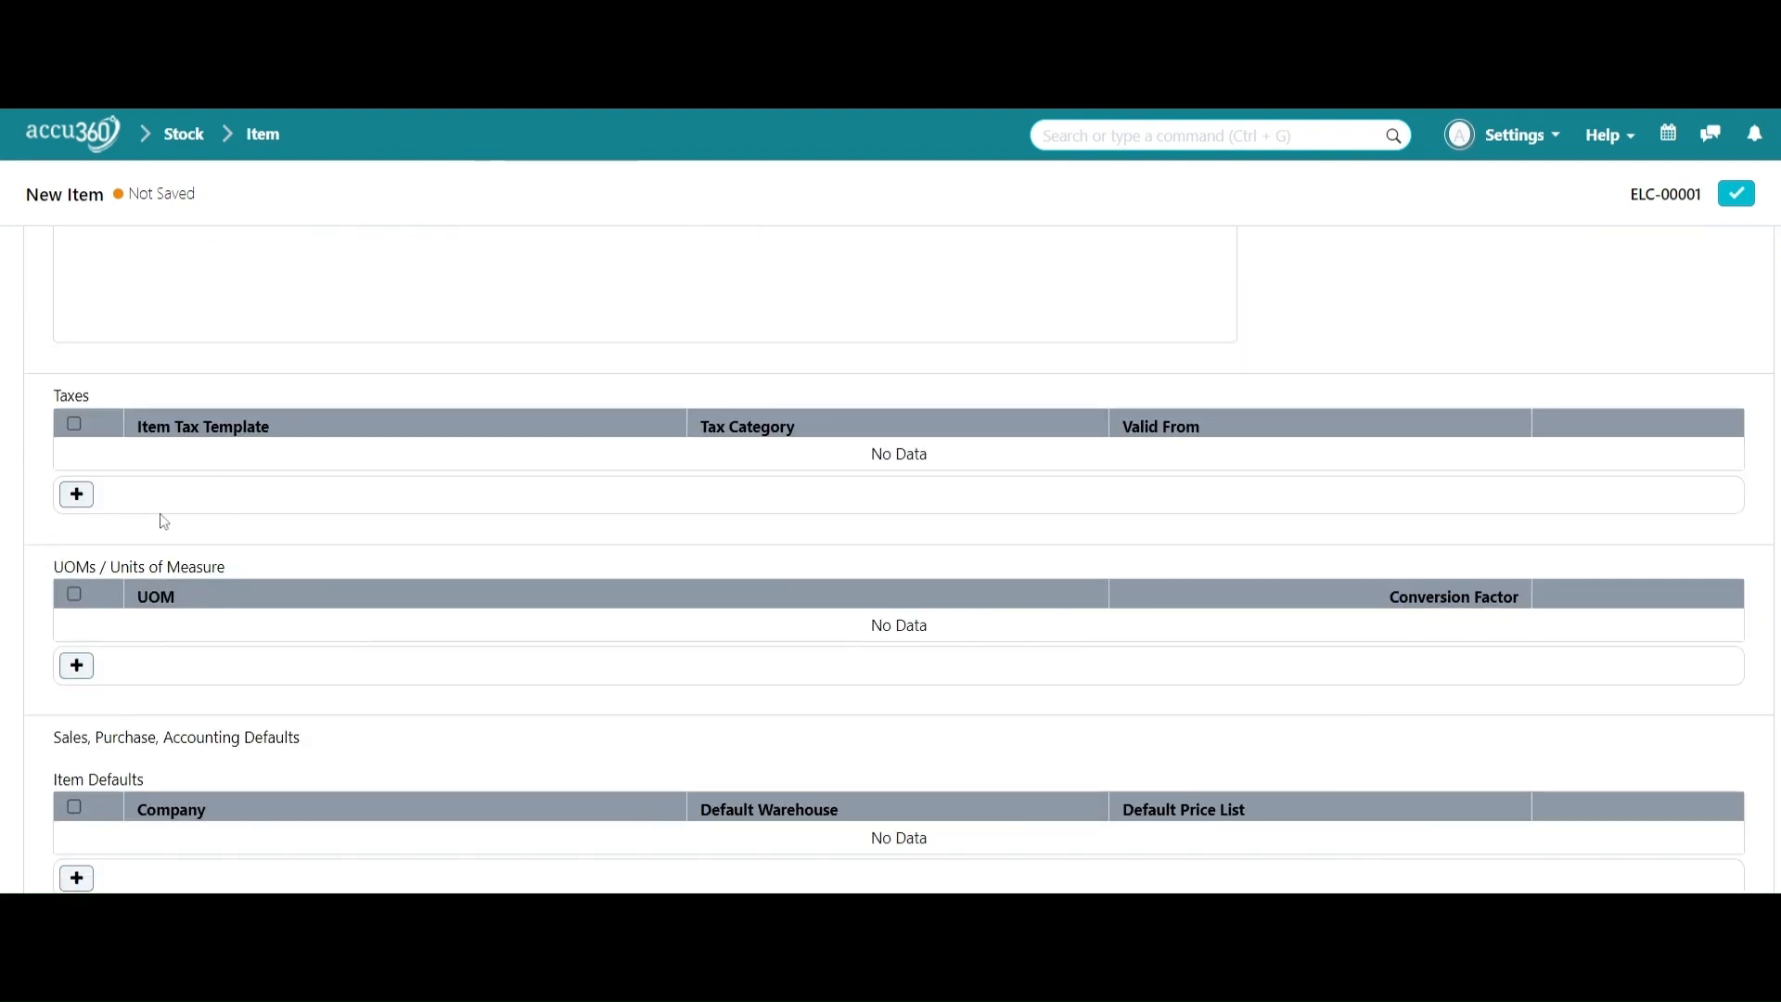
pyautogui.click(76, 495)
pyautogui.click(232, 466)
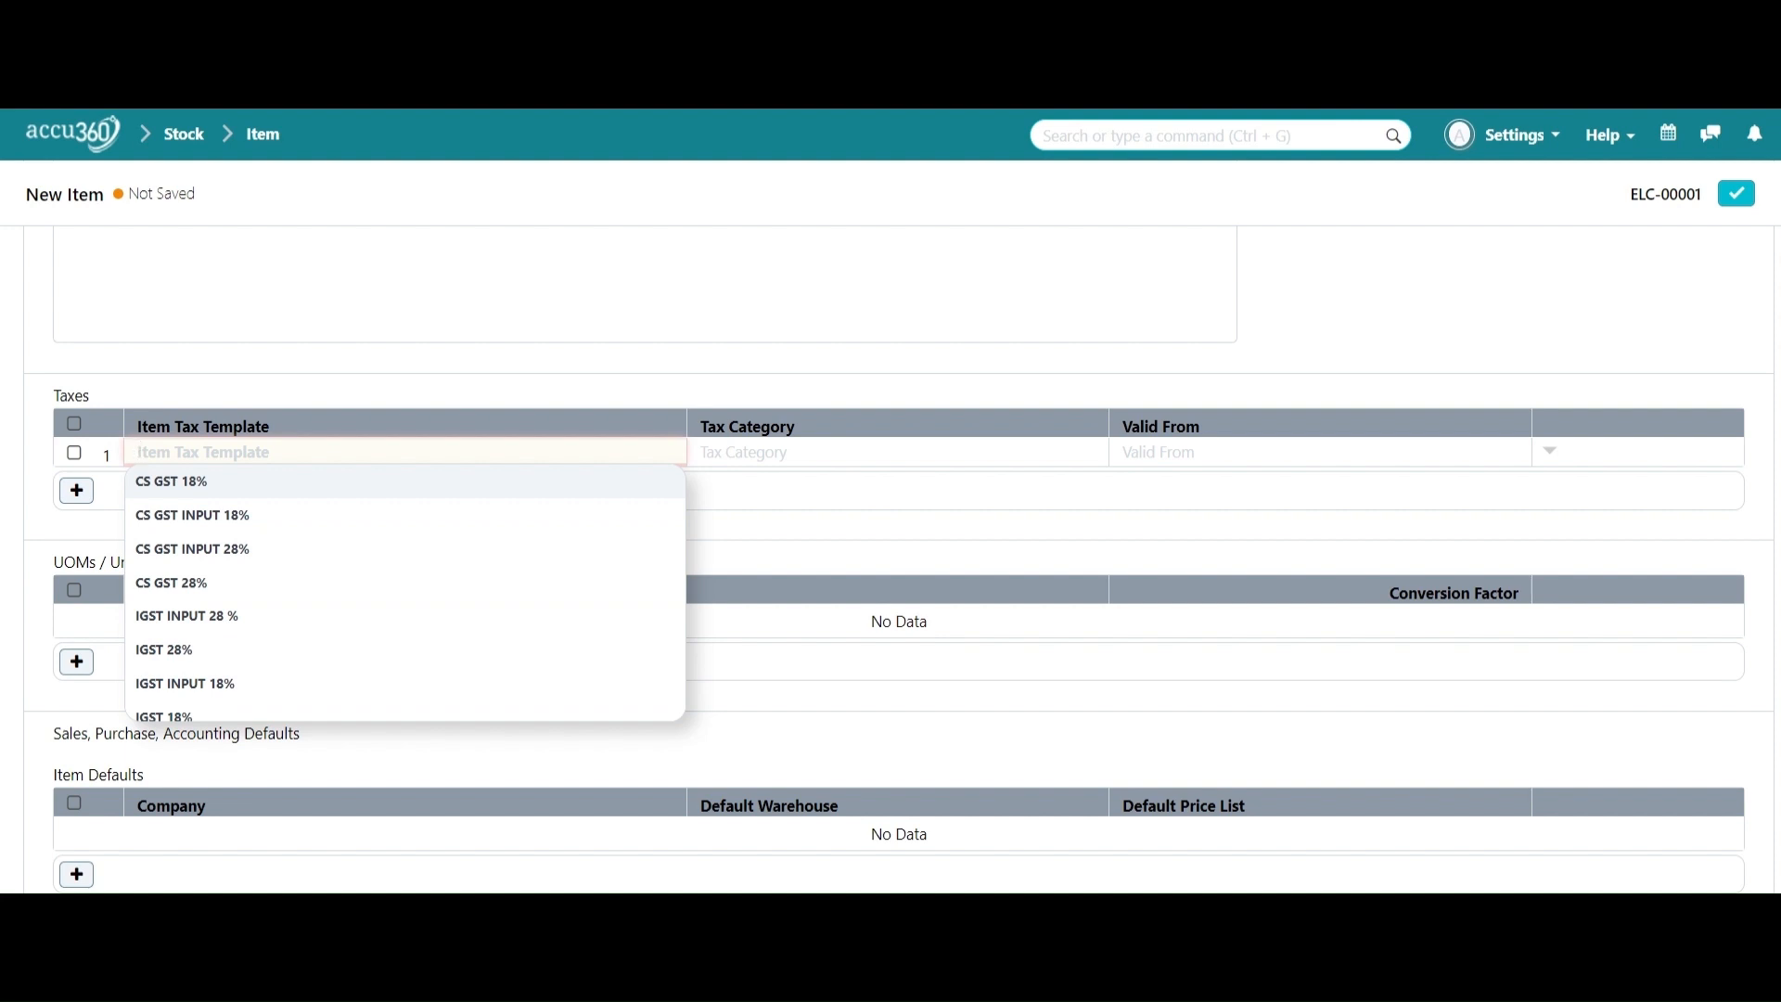
pyautogui.click(265, 480)
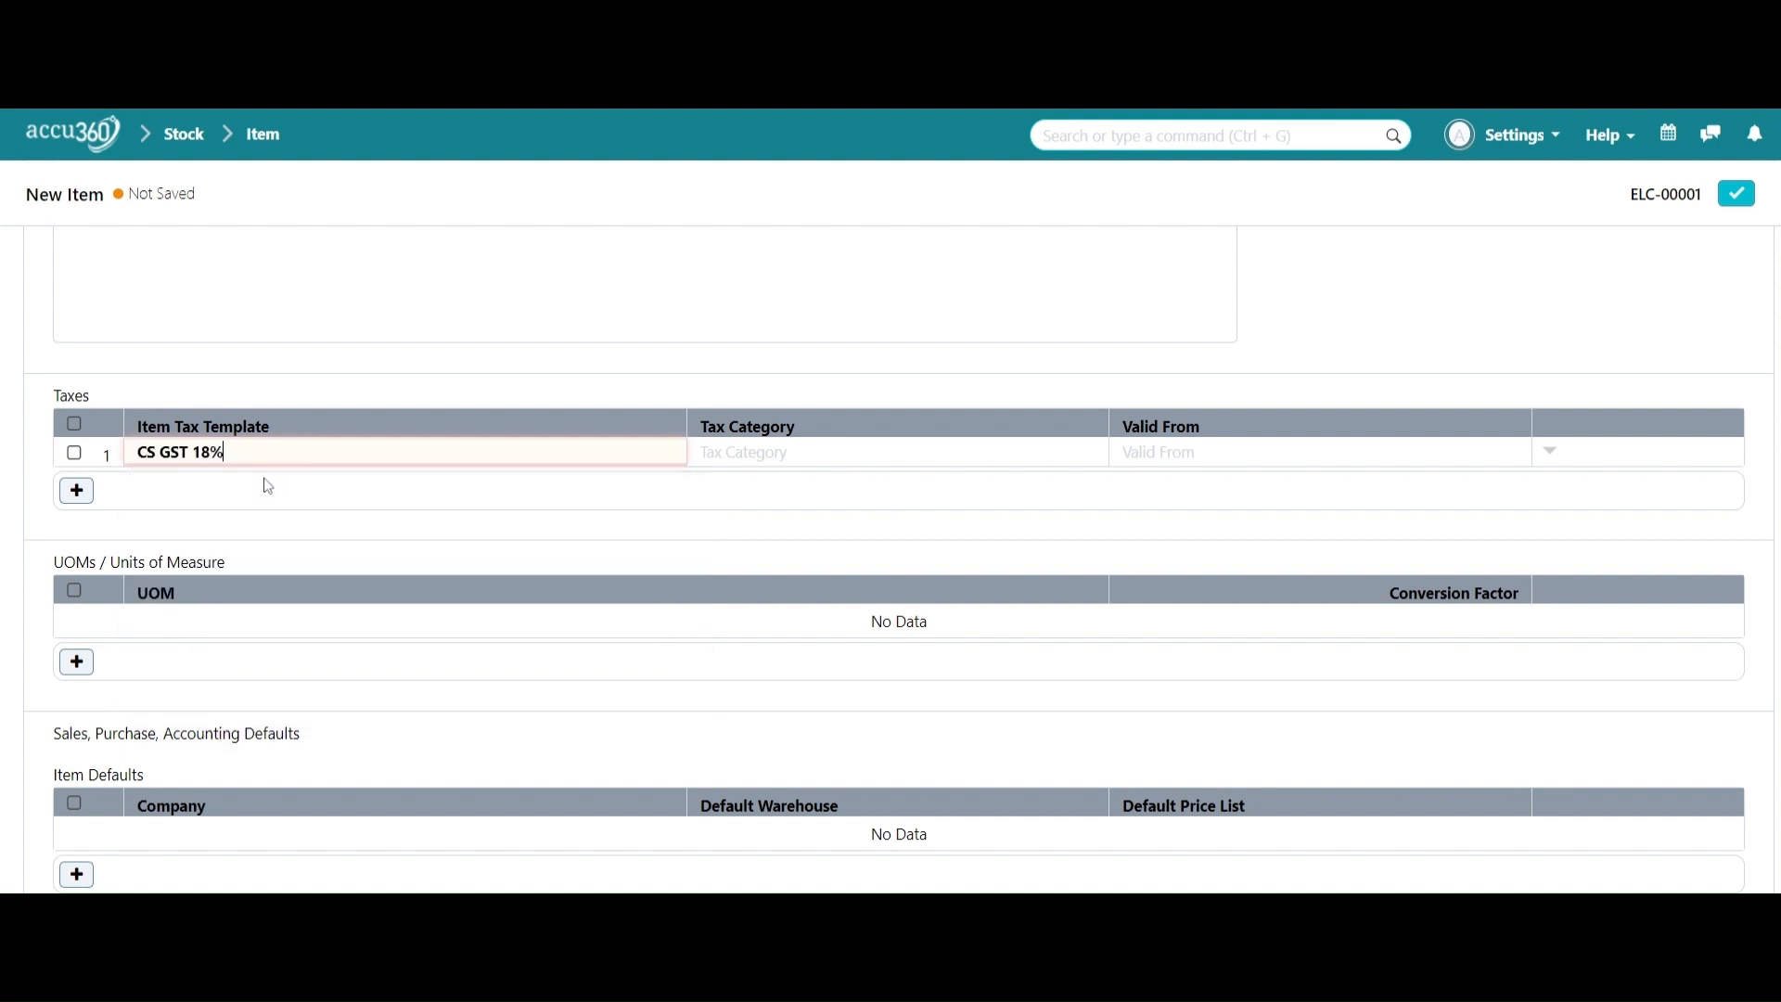
# Add a second row to the new item's Taxes table with the IGST 18% item tax template
pyautogui.click(78, 491)
pyautogui.click(214, 486)
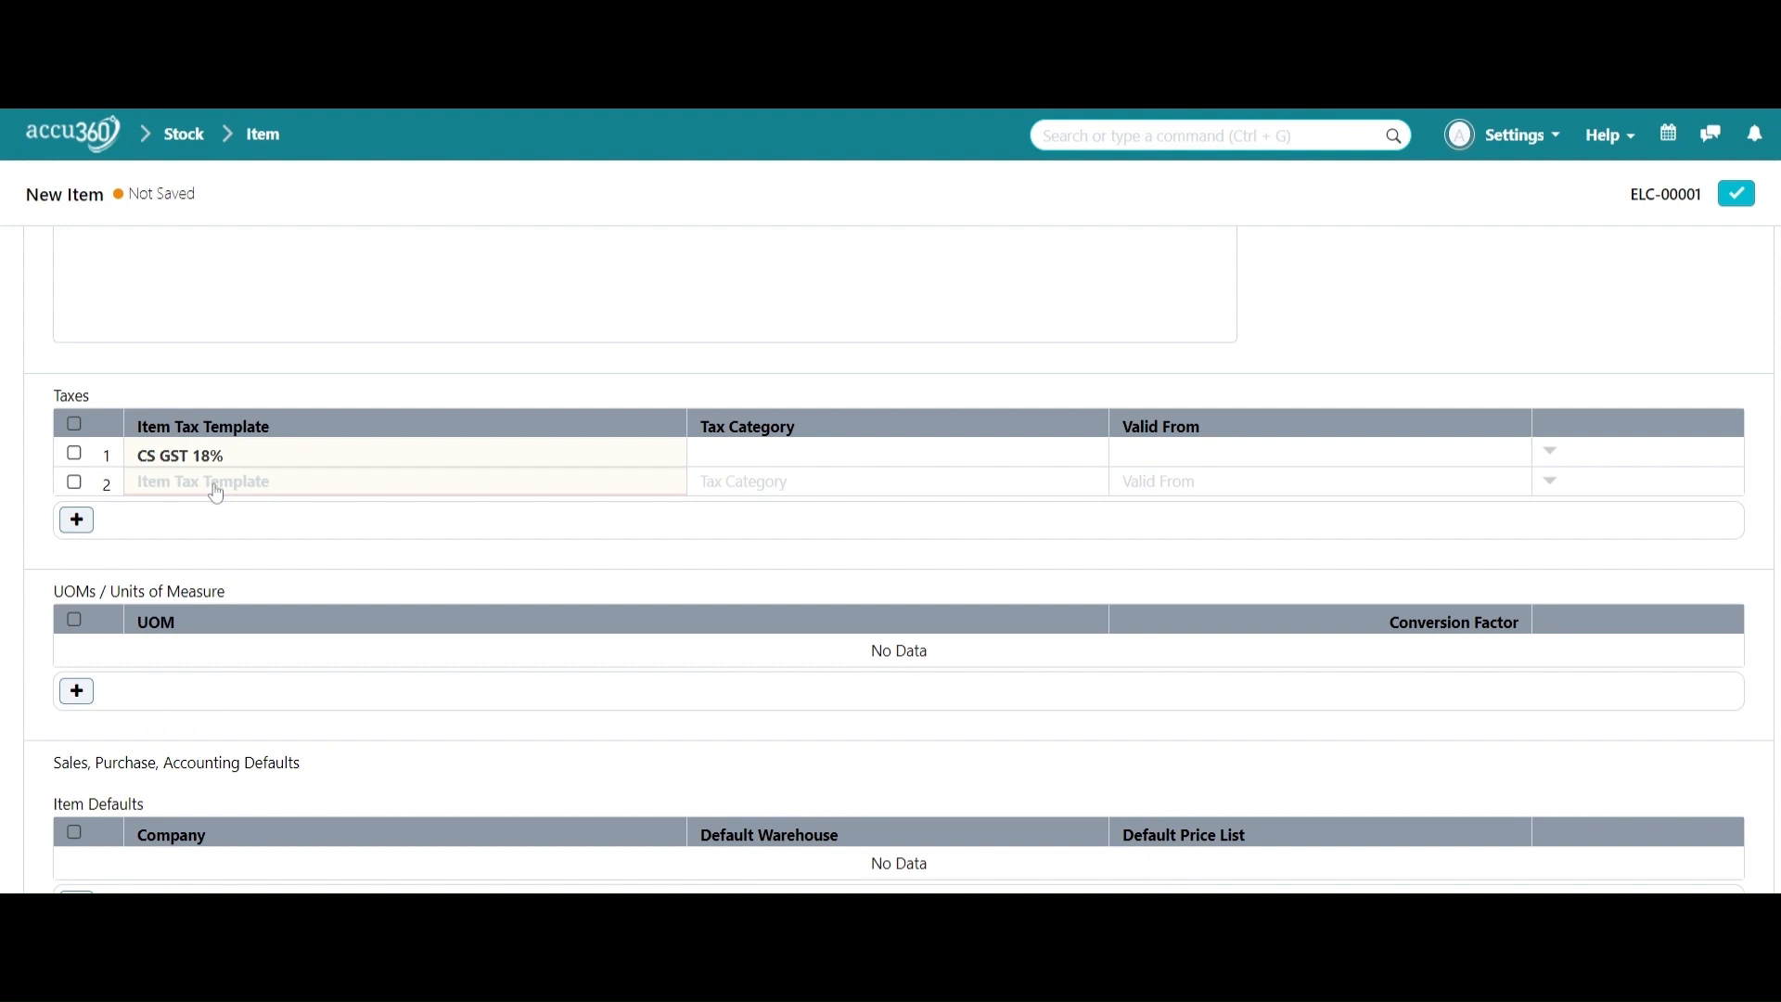
pyautogui.write('igs')
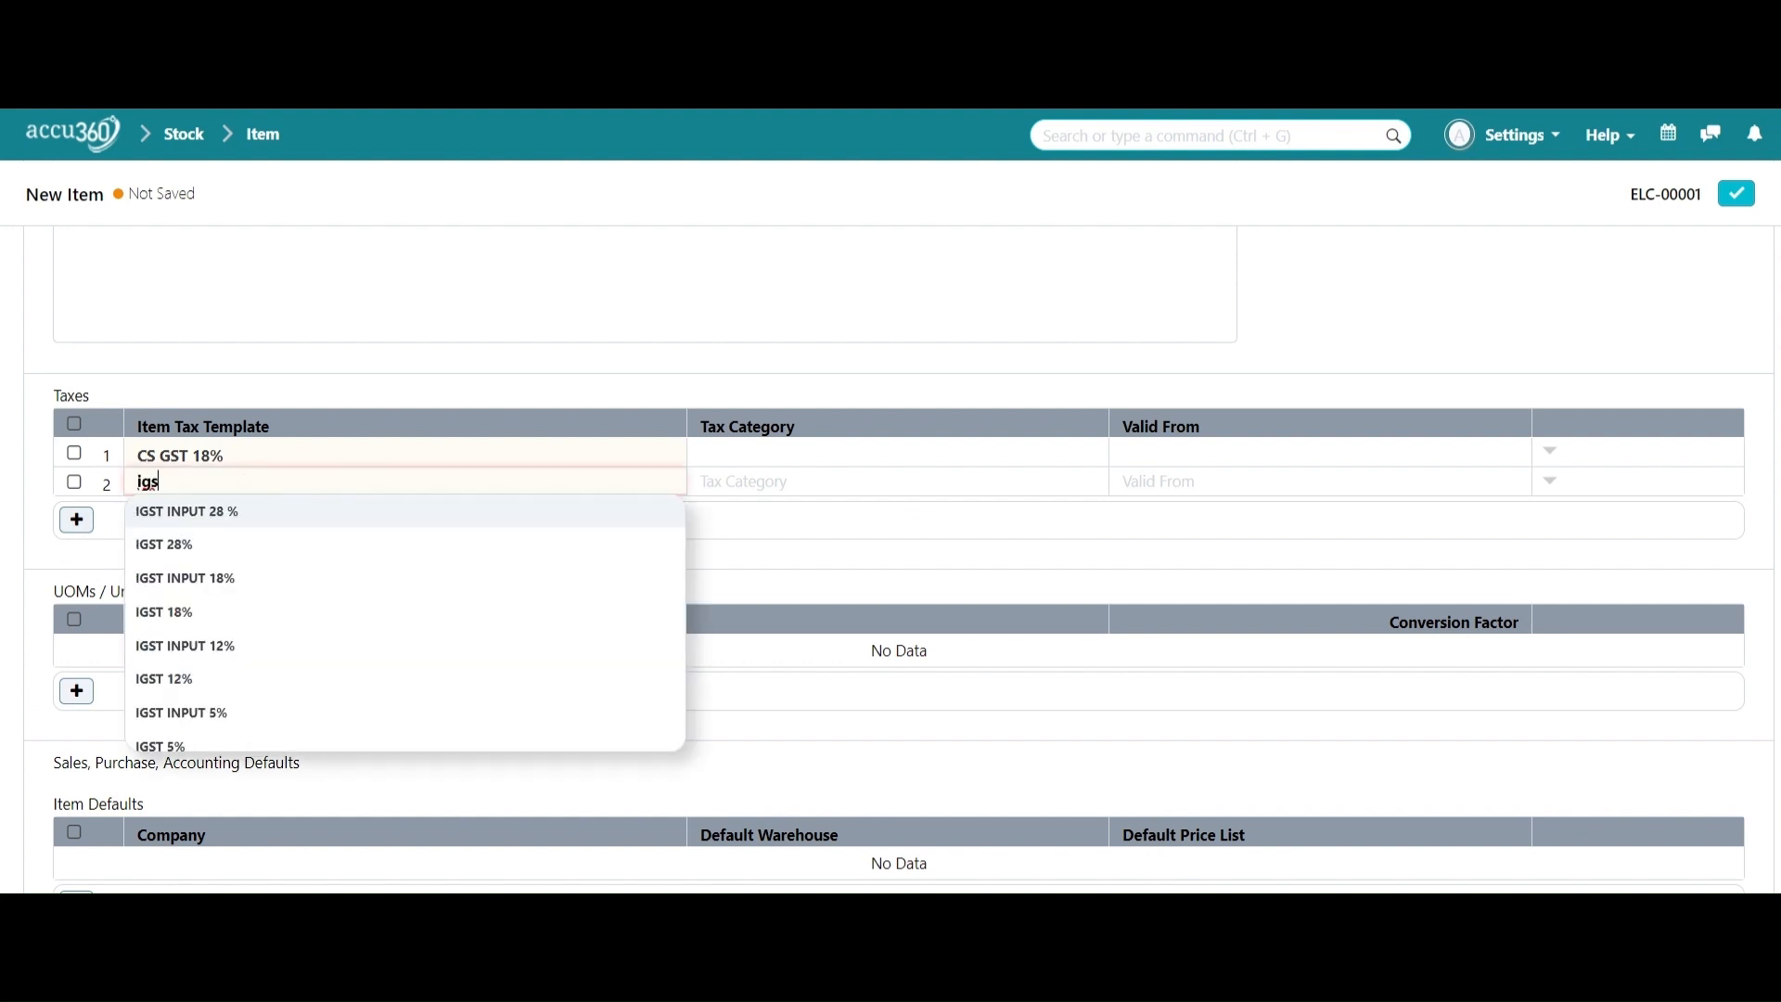
pyautogui.click(246, 611)
# Add a third row to the new item's Taxes table with the CS GST INPUT 18% item tax template
pyautogui.click(77, 520)
pyautogui.click(227, 510)
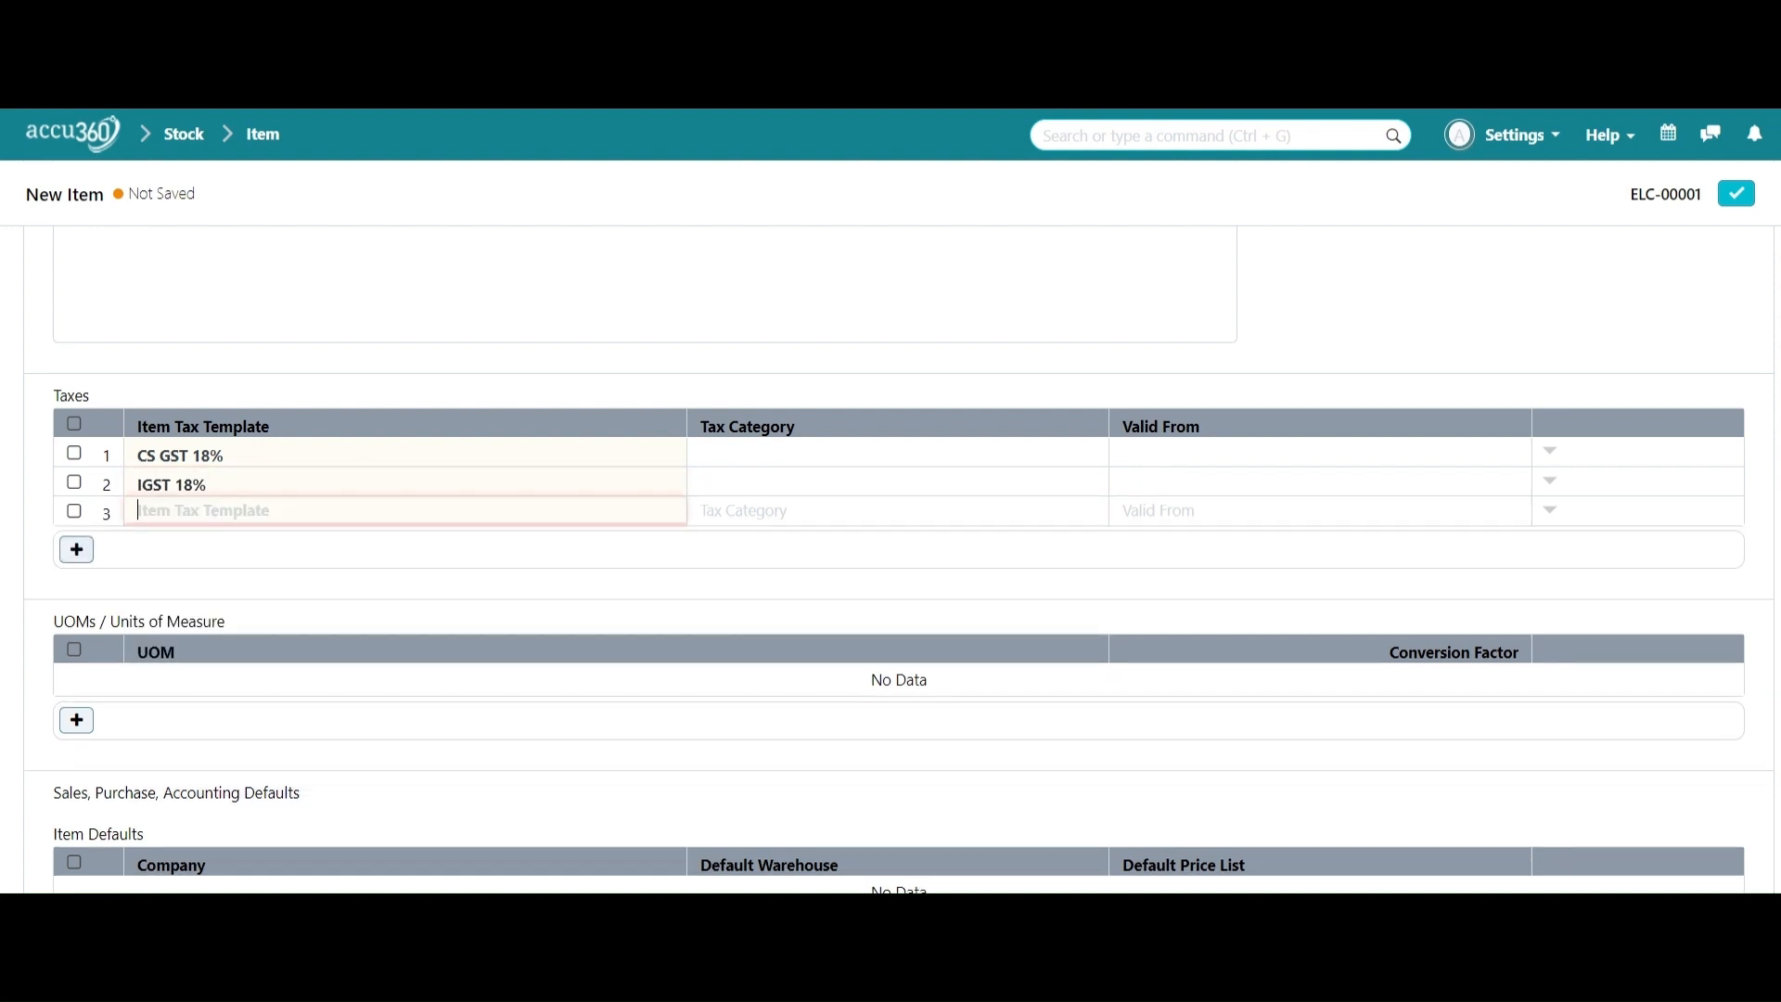
pyautogui.write('cs')
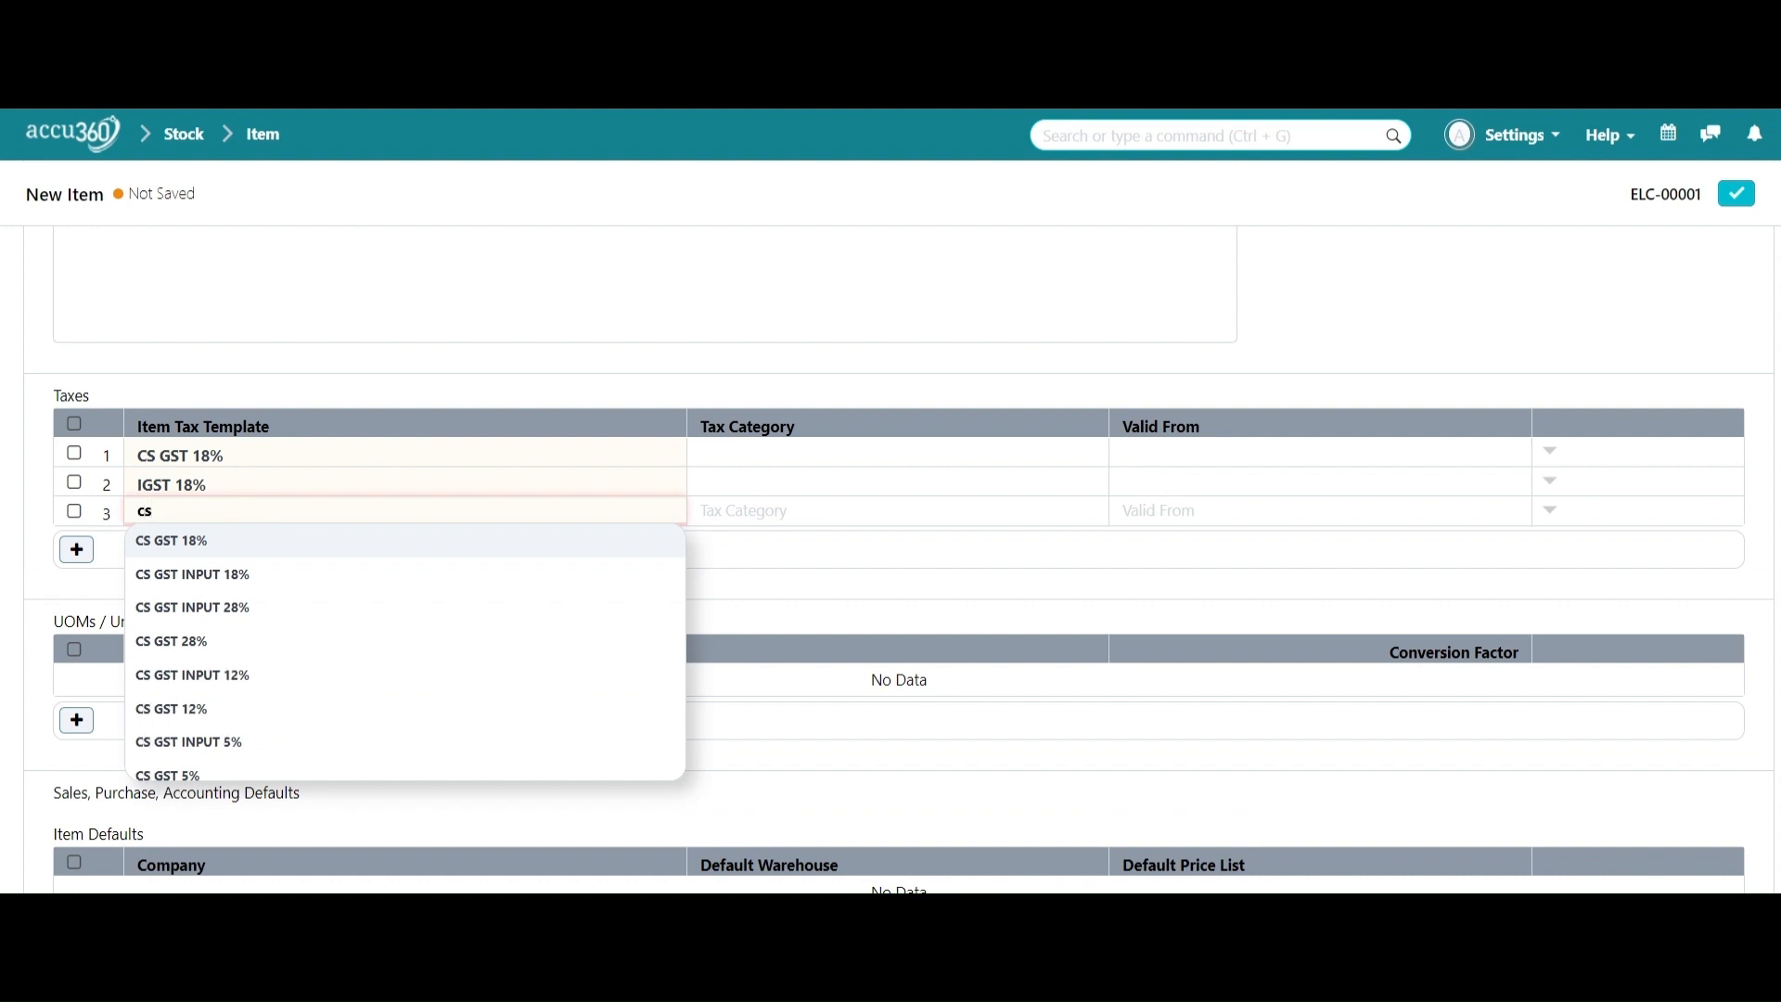
pyautogui.click(260, 583)
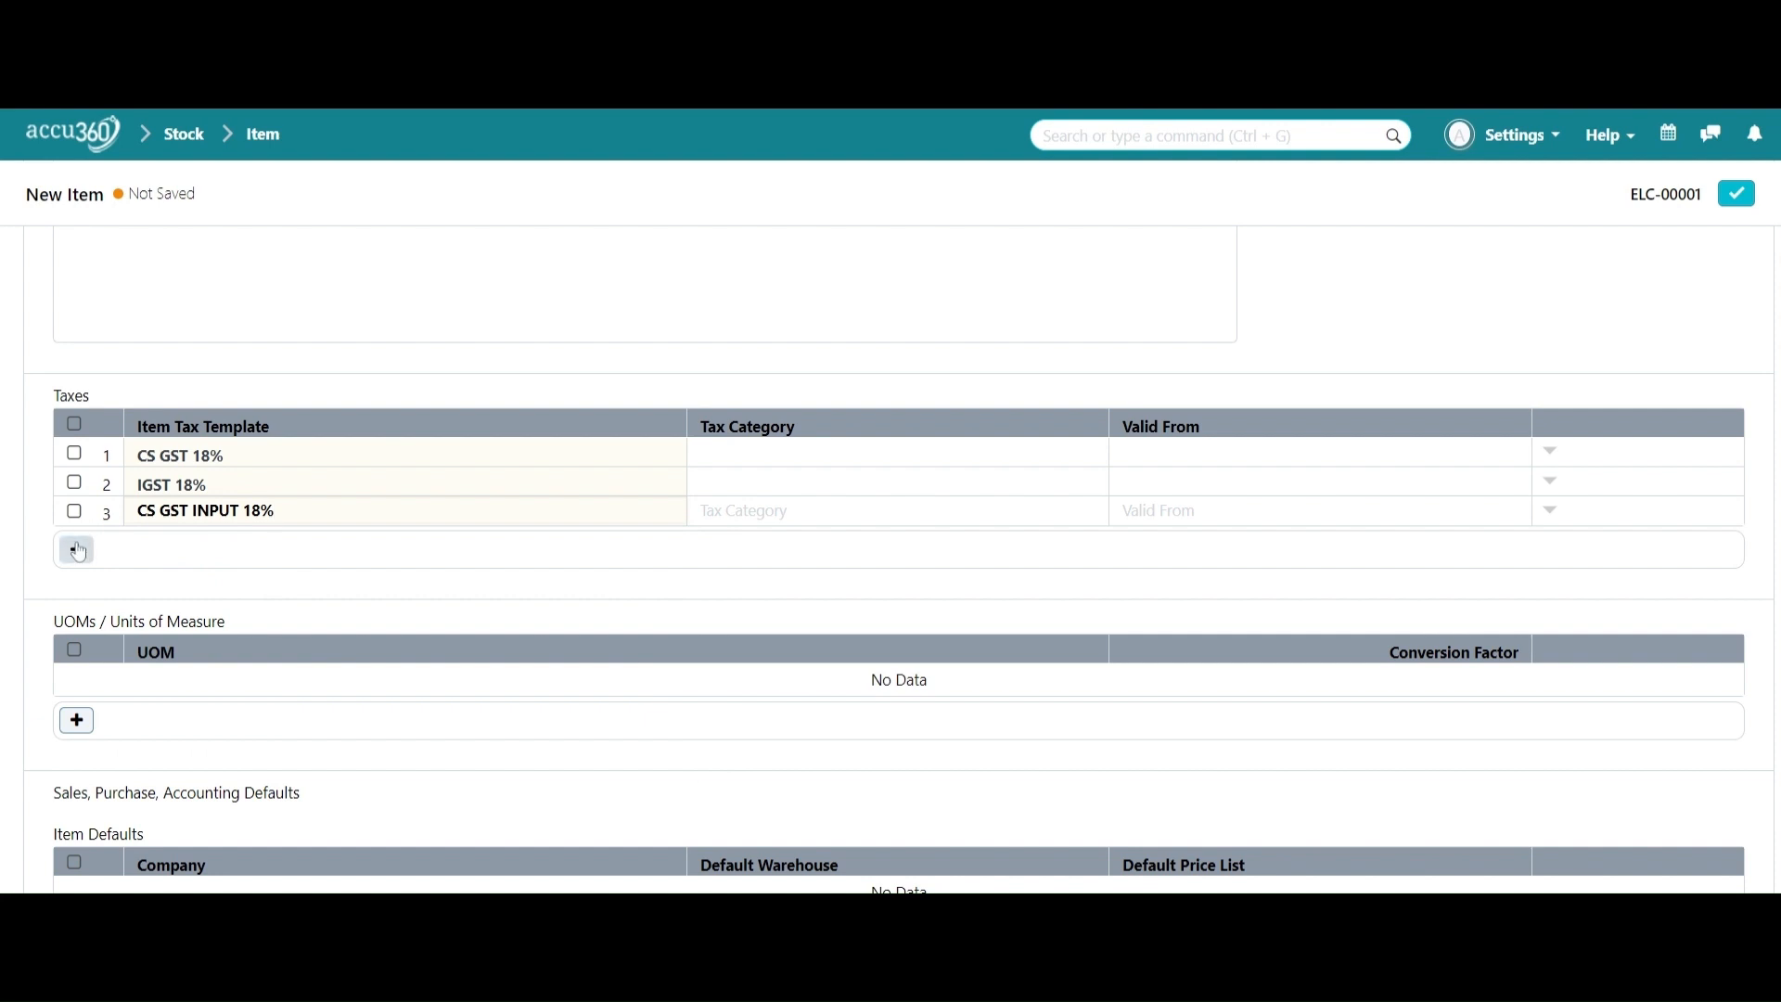
# Add a fourth row to the new item's Taxes table with the IGST INPUT 18% item tax template
pyautogui.click(77, 551)
pyautogui.click(195, 548)
pyautogui.write('igst')
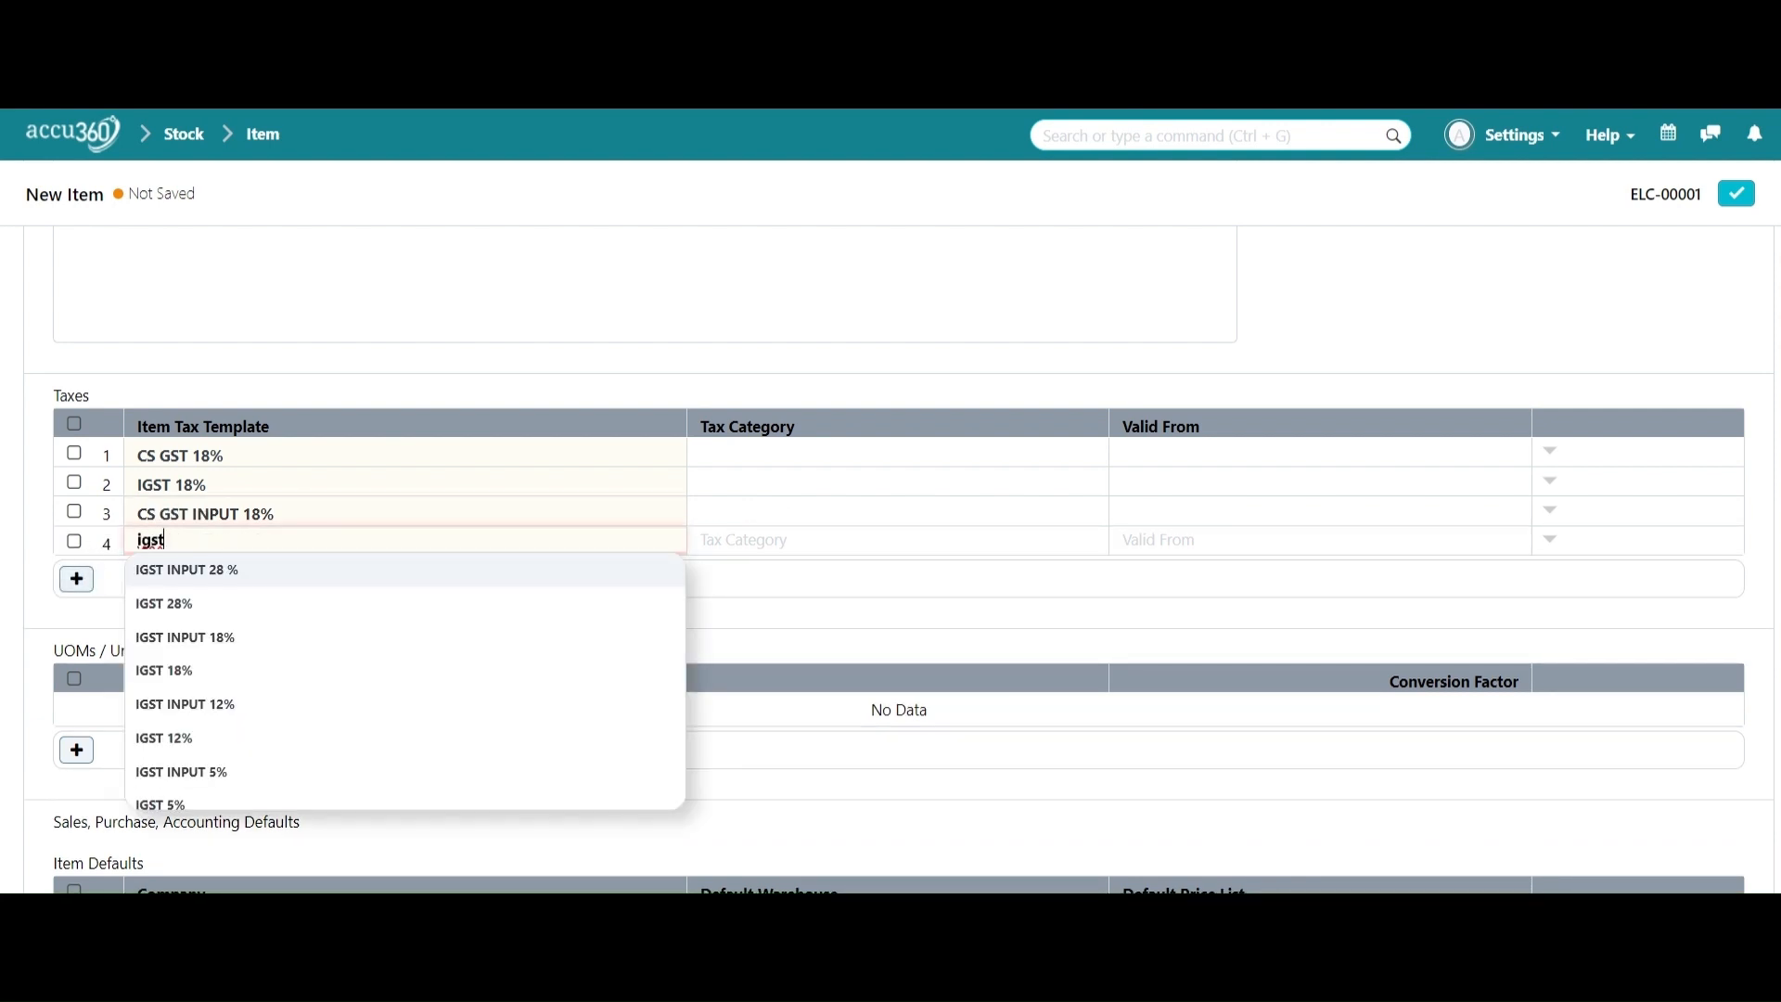
pyautogui.click(237, 640)
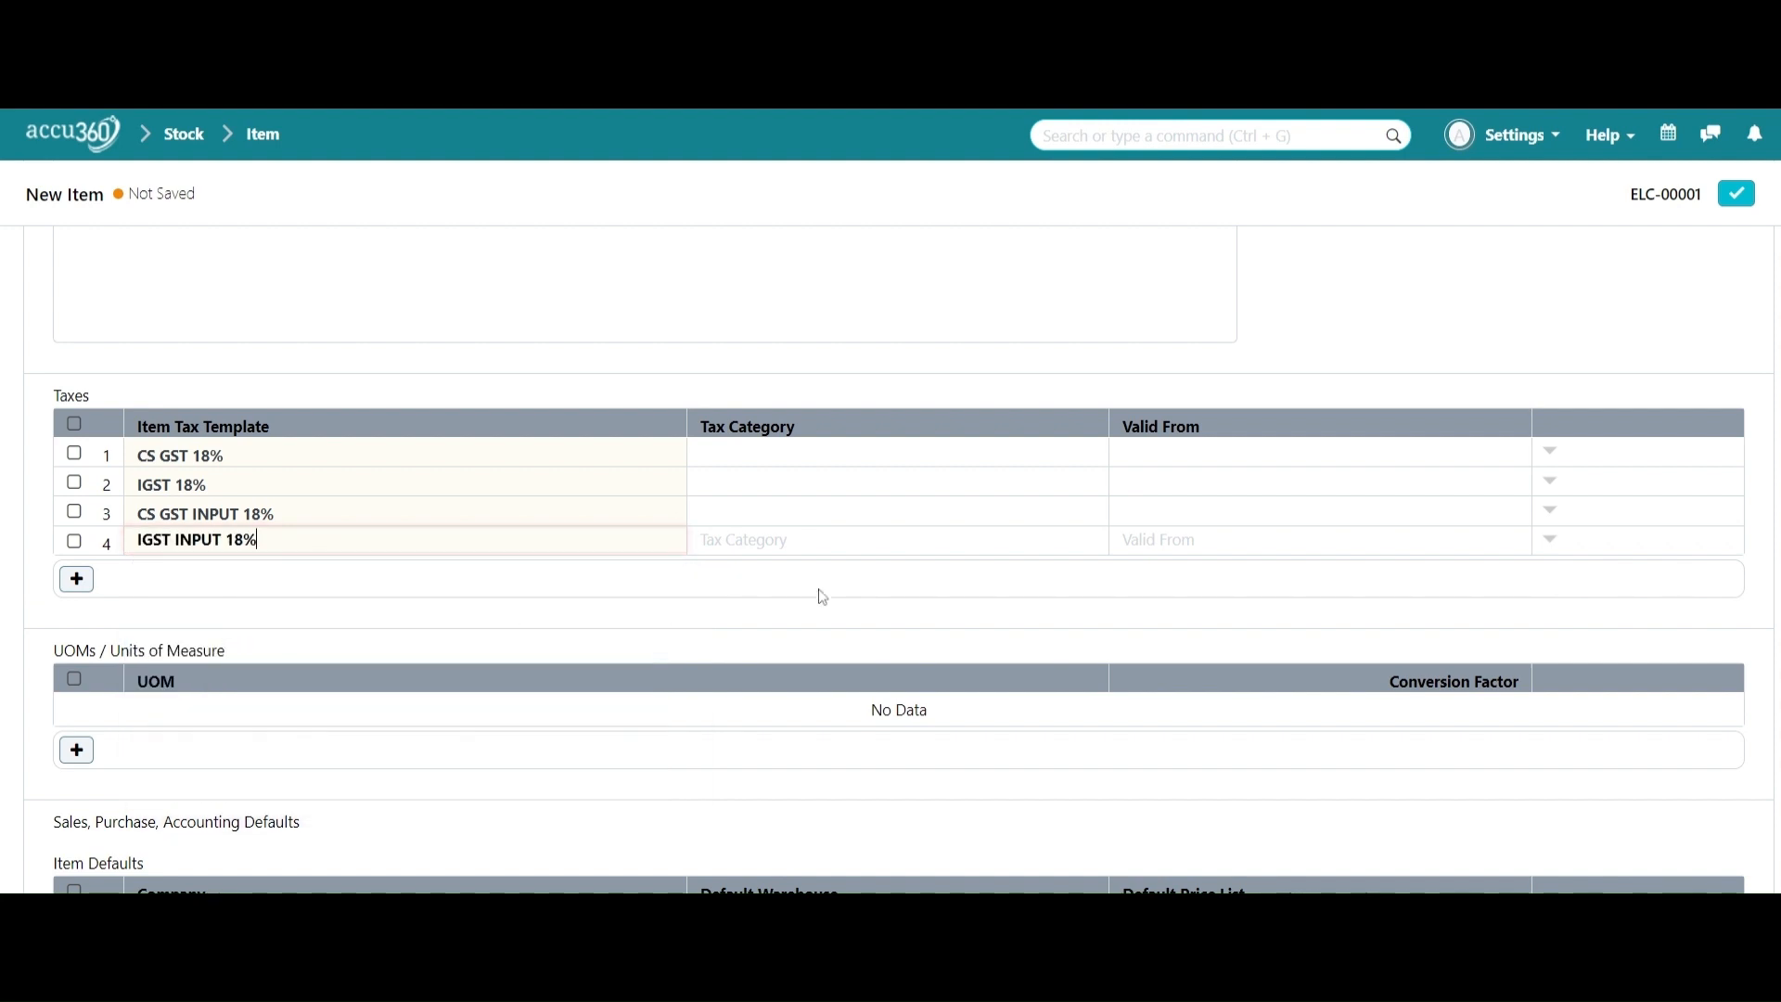
# Save the Electrical wires item and look through the item defaults and auto re-order sections of the saved form
pyautogui.scroll(5, 1445, 441)
pyautogui.scroll(-4, 1428, 430)
pyautogui.scroll(8, 1419, 431)
pyautogui.scroll(2, 1419, 432)
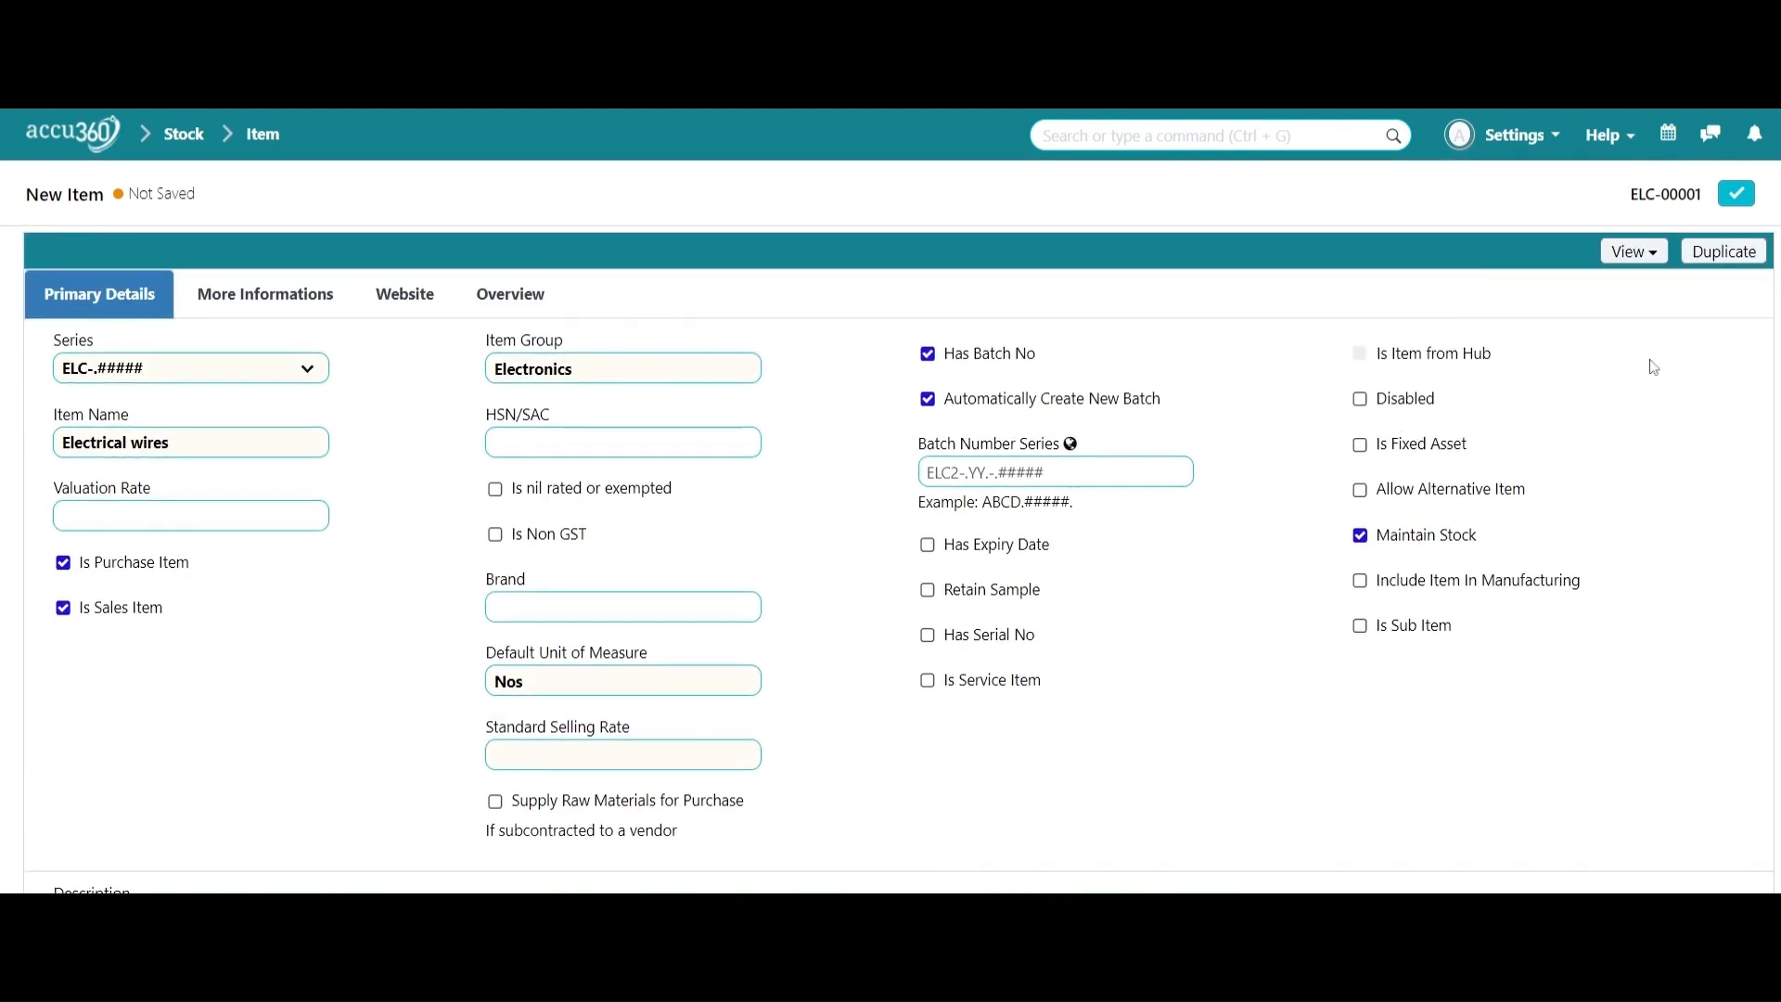
pyautogui.click(1739, 196)
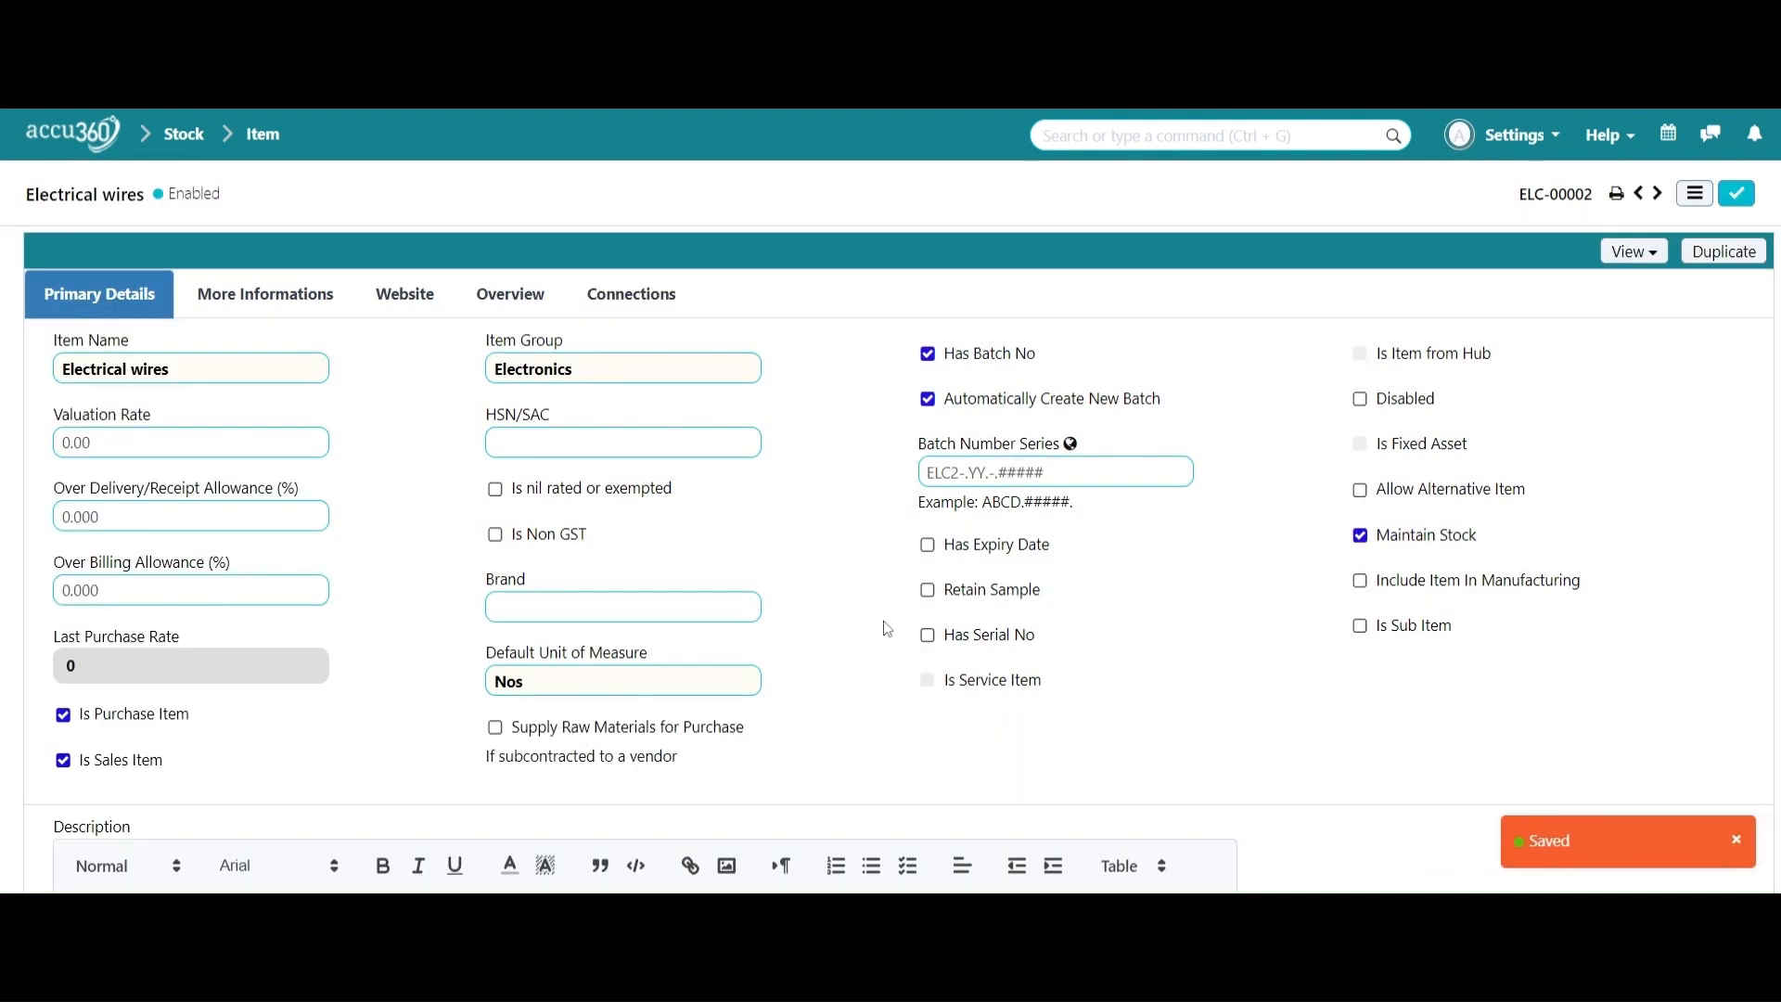
pyautogui.scroll(-8, 886, 627)
pyautogui.scroll(-6, 887, 629)
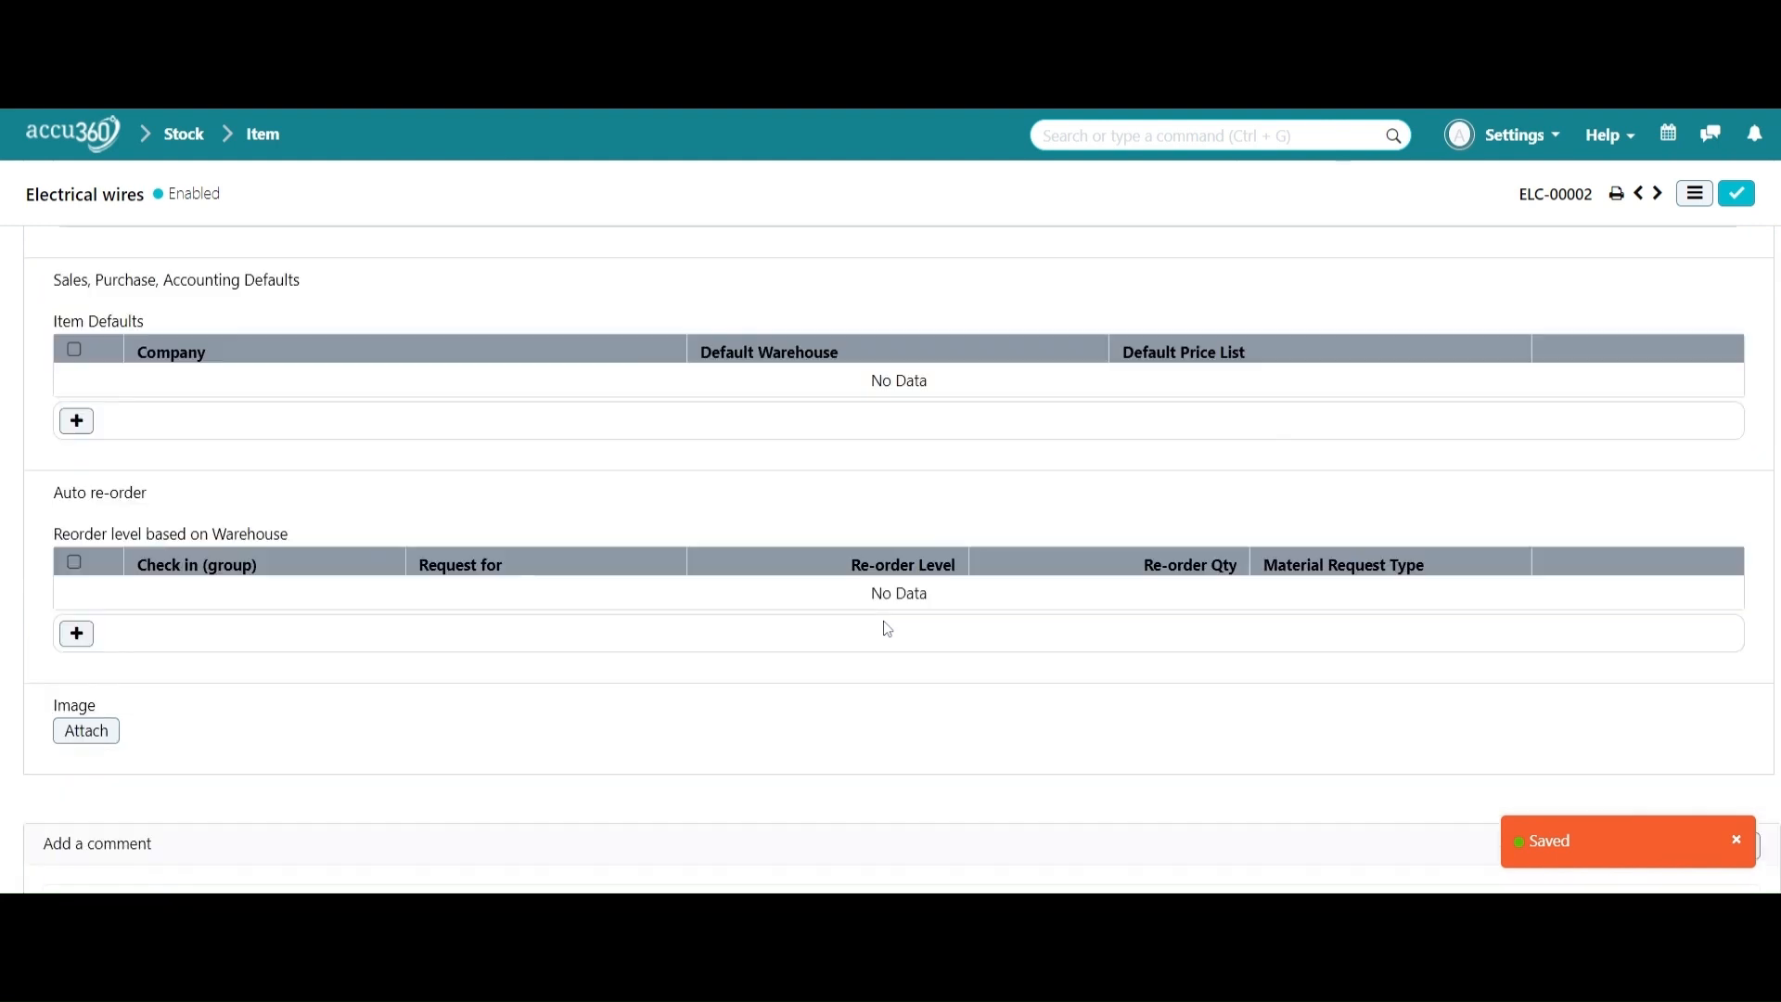
# Leave the item form, find the Purchase Invoice list through the global search and start a new purchase invoice
pyautogui.scroll(15, 888, 629)
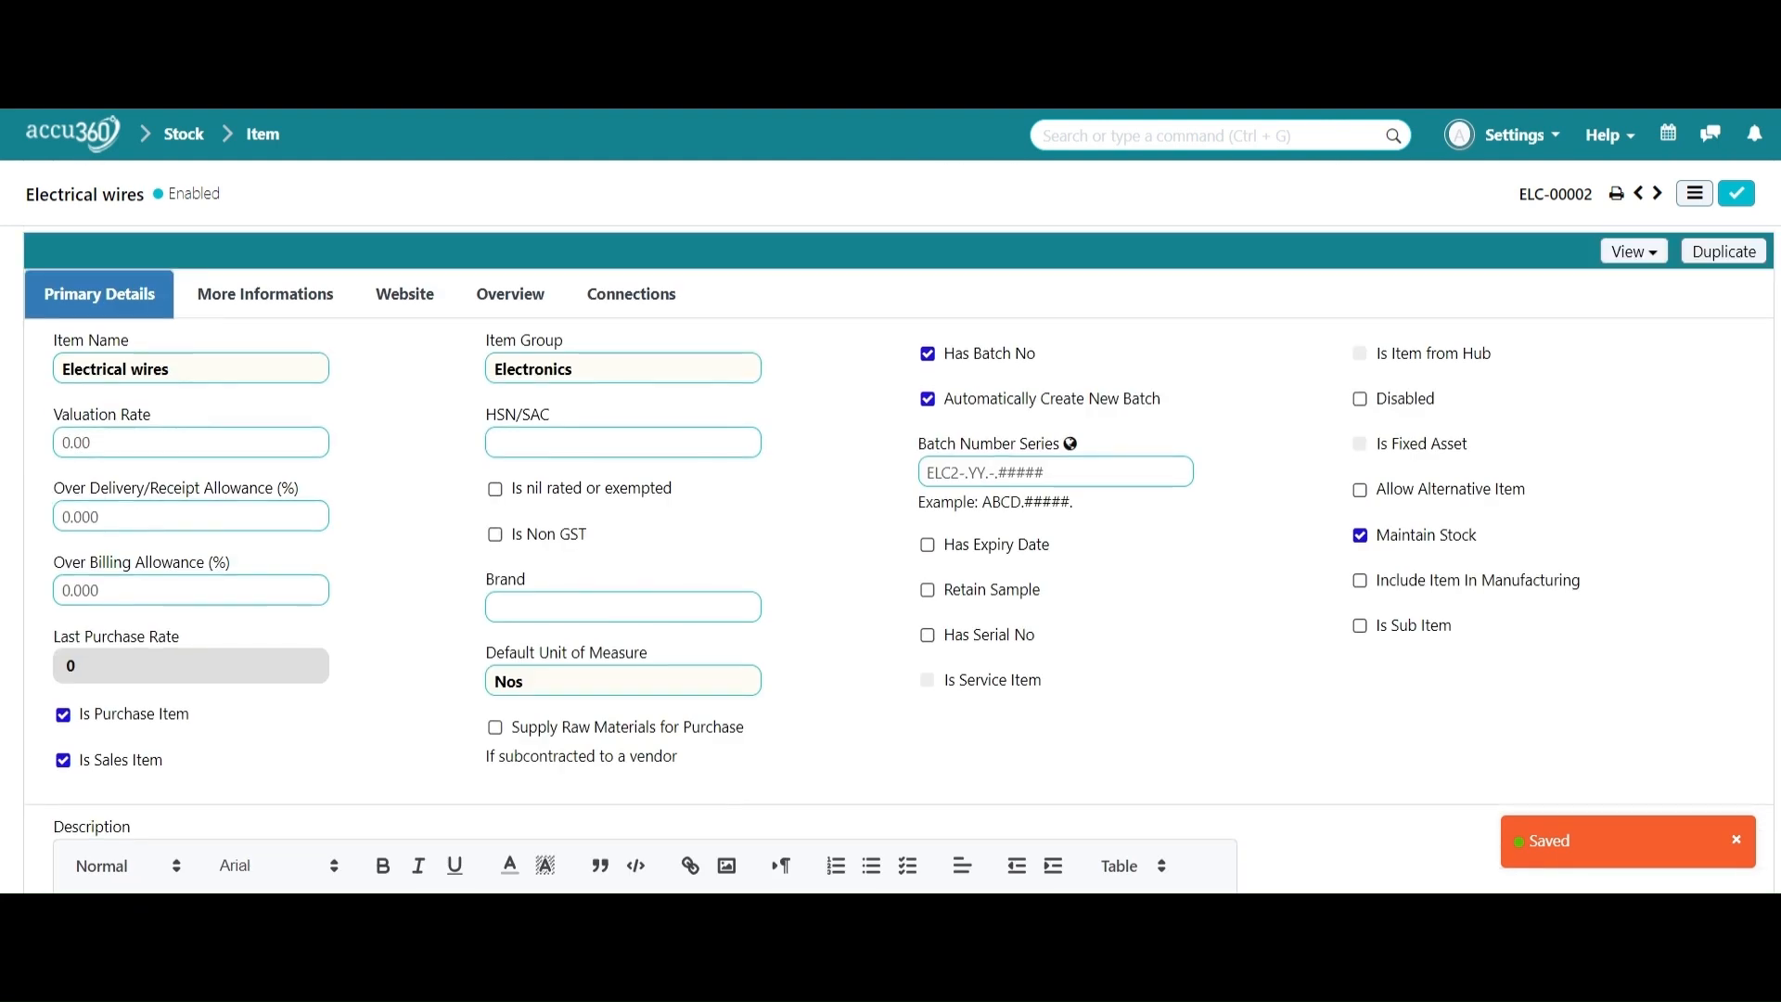
pyautogui.click(283, 164)
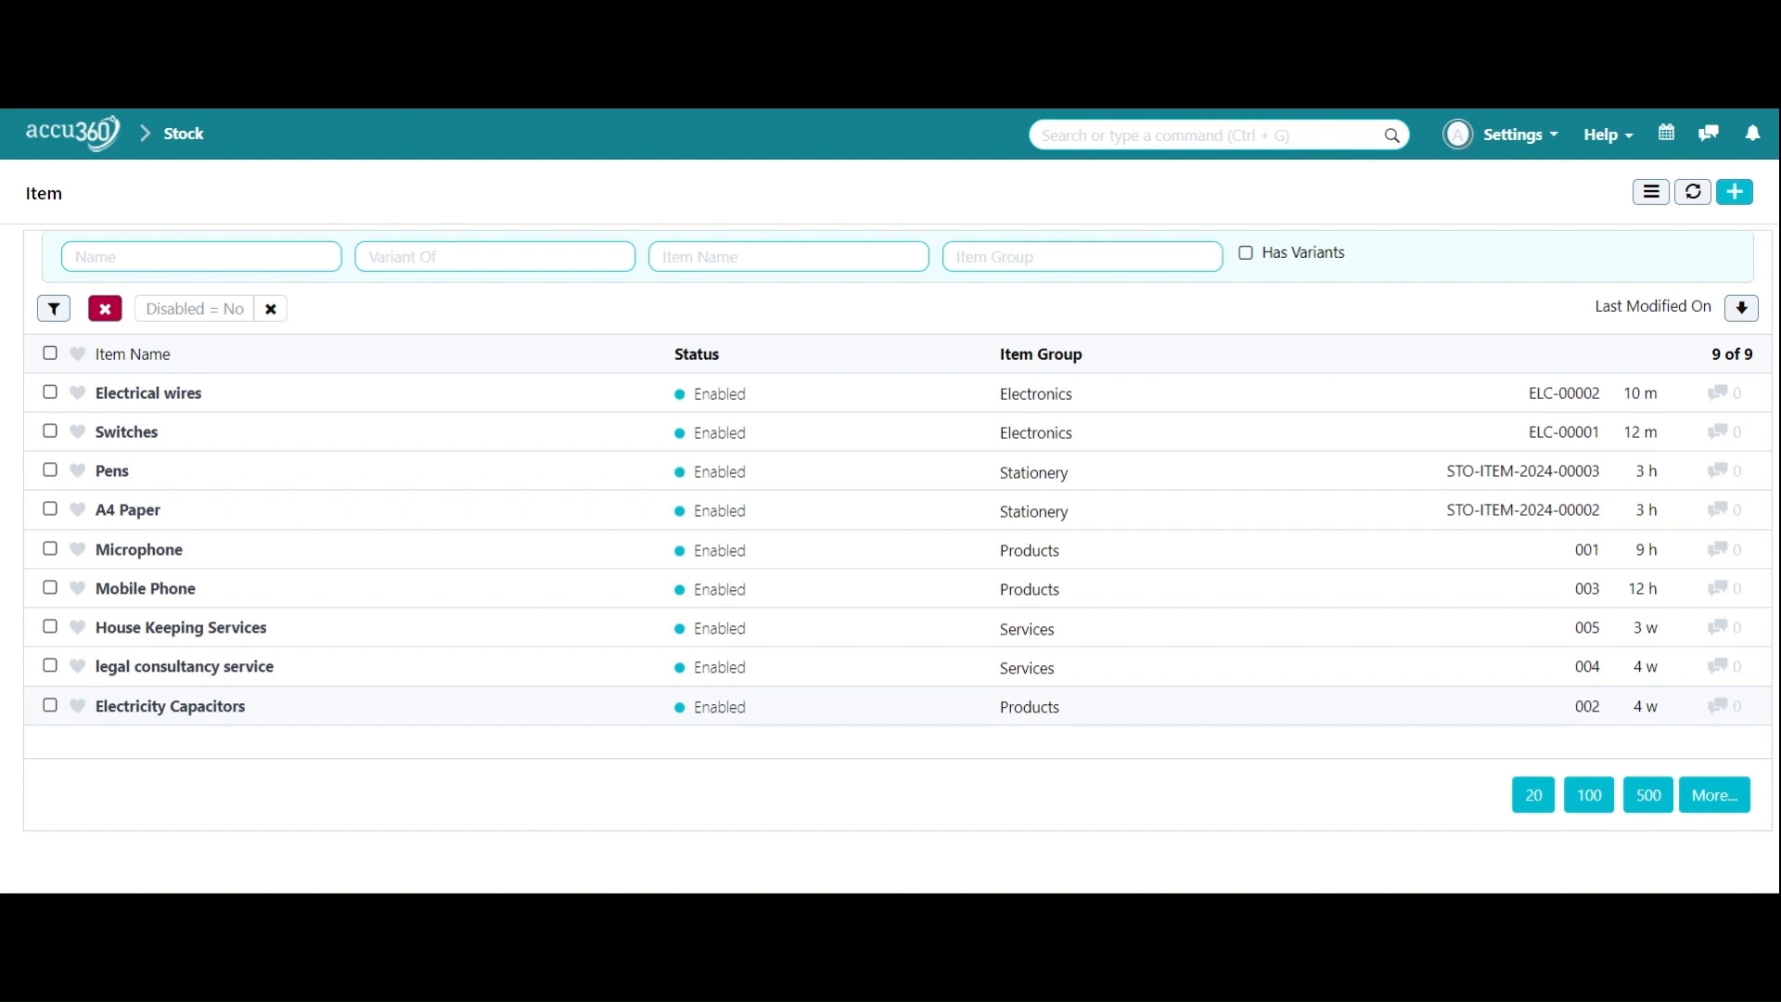
pyautogui.click(1125, 136)
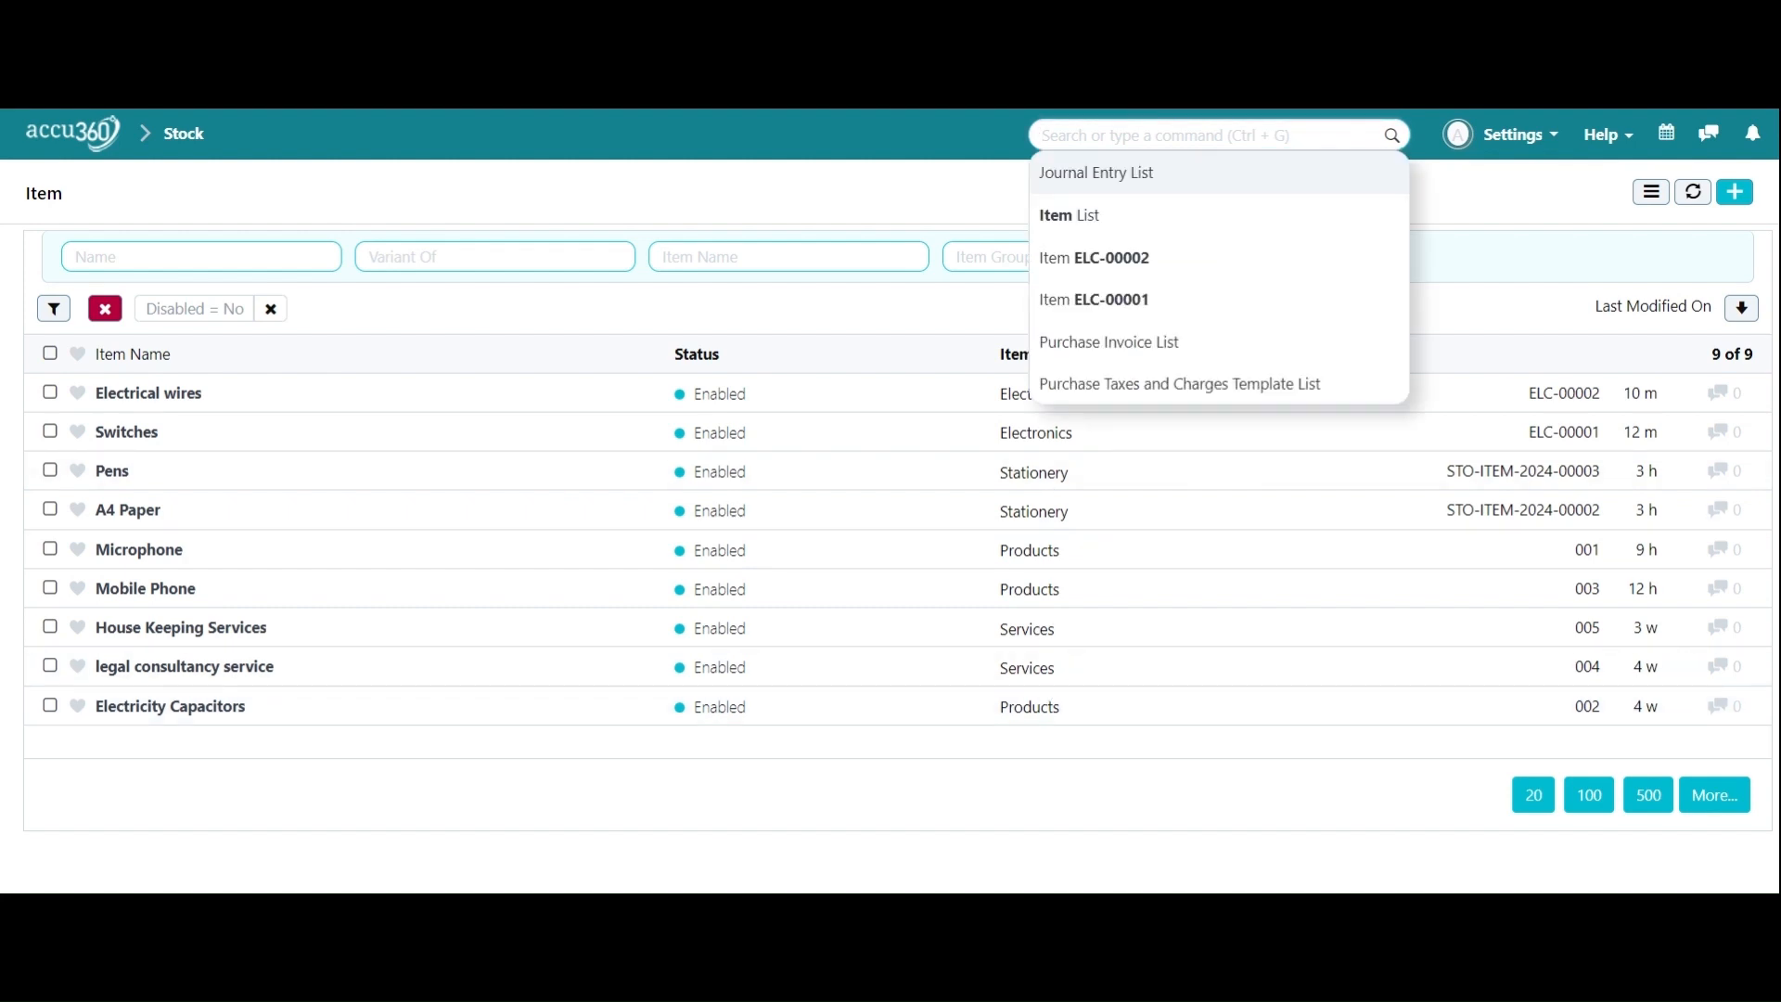
pyautogui.write('purch')
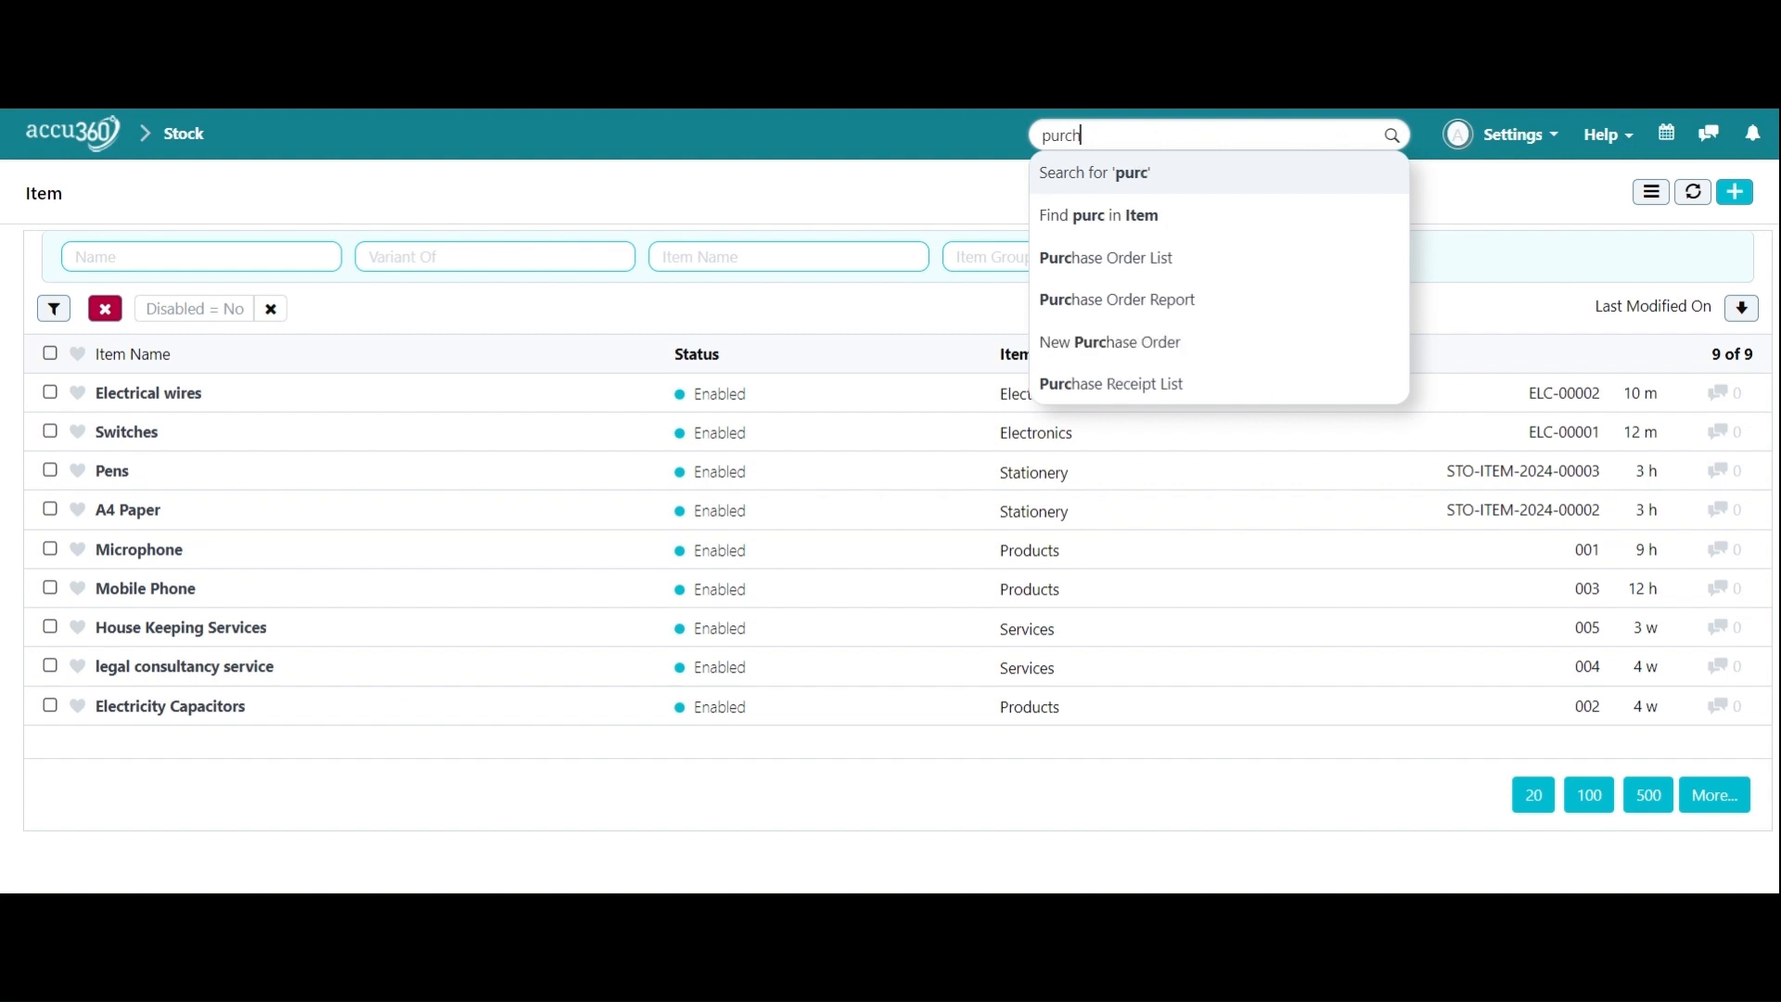
pyautogui.write('as')
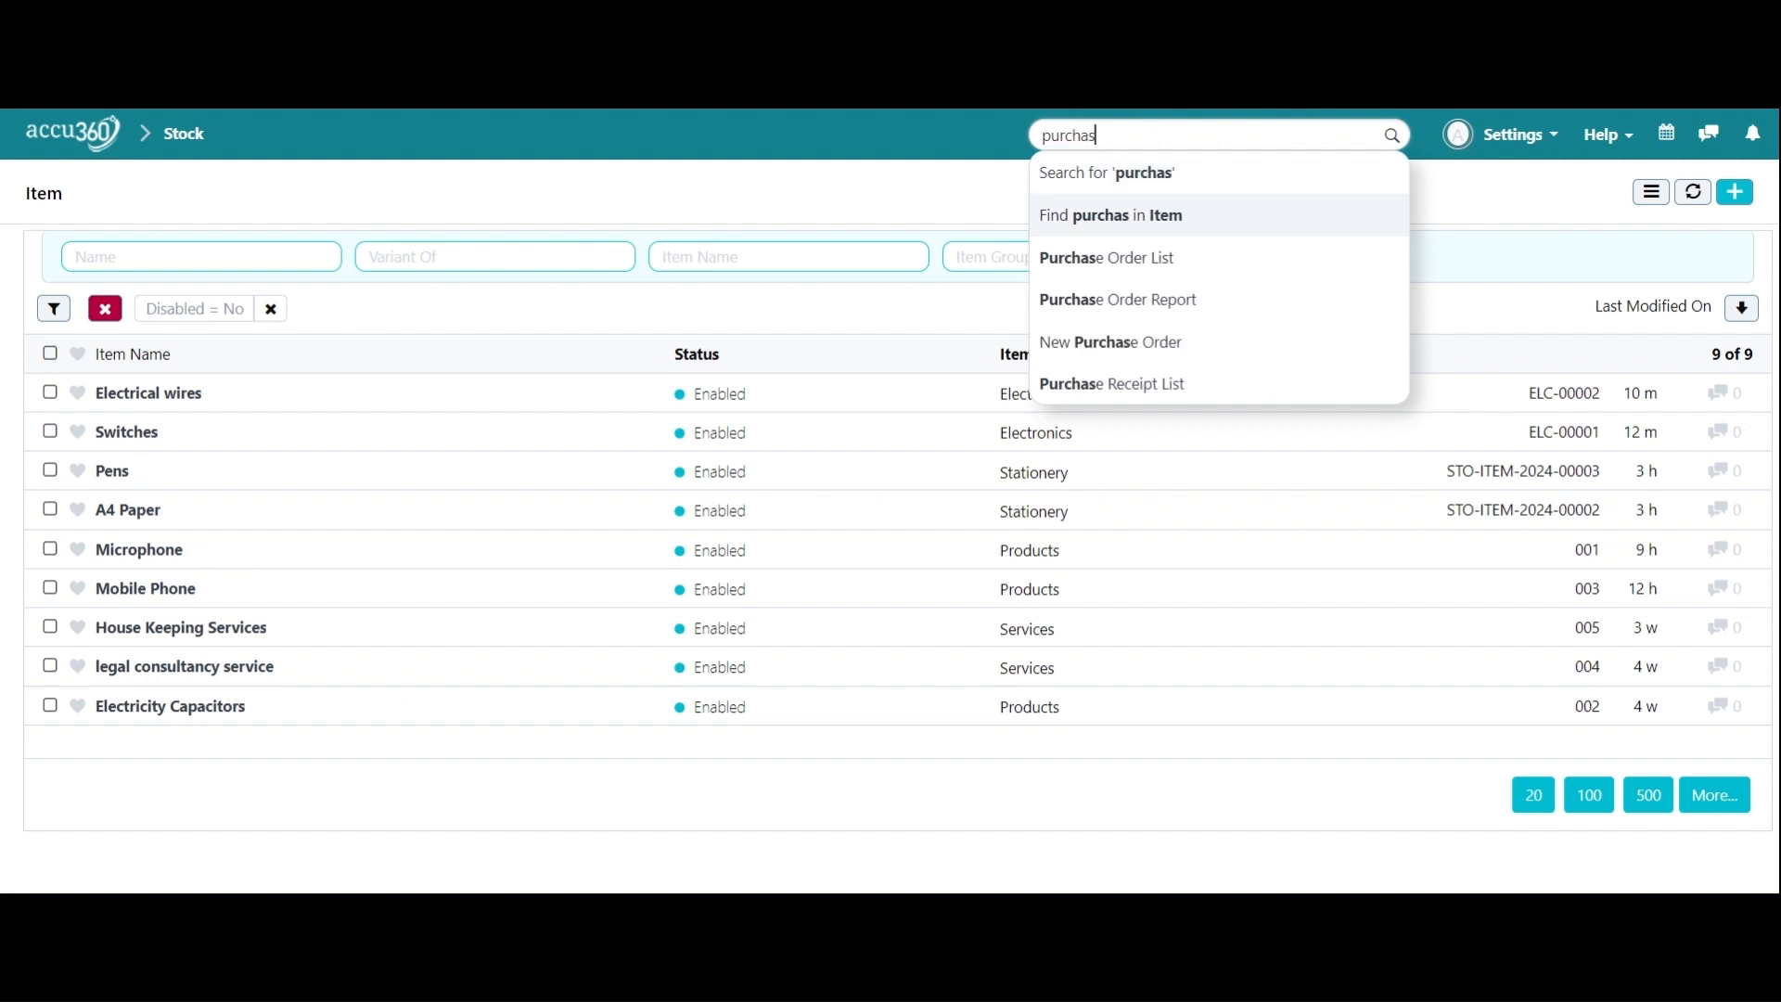
pyautogui.write('e')
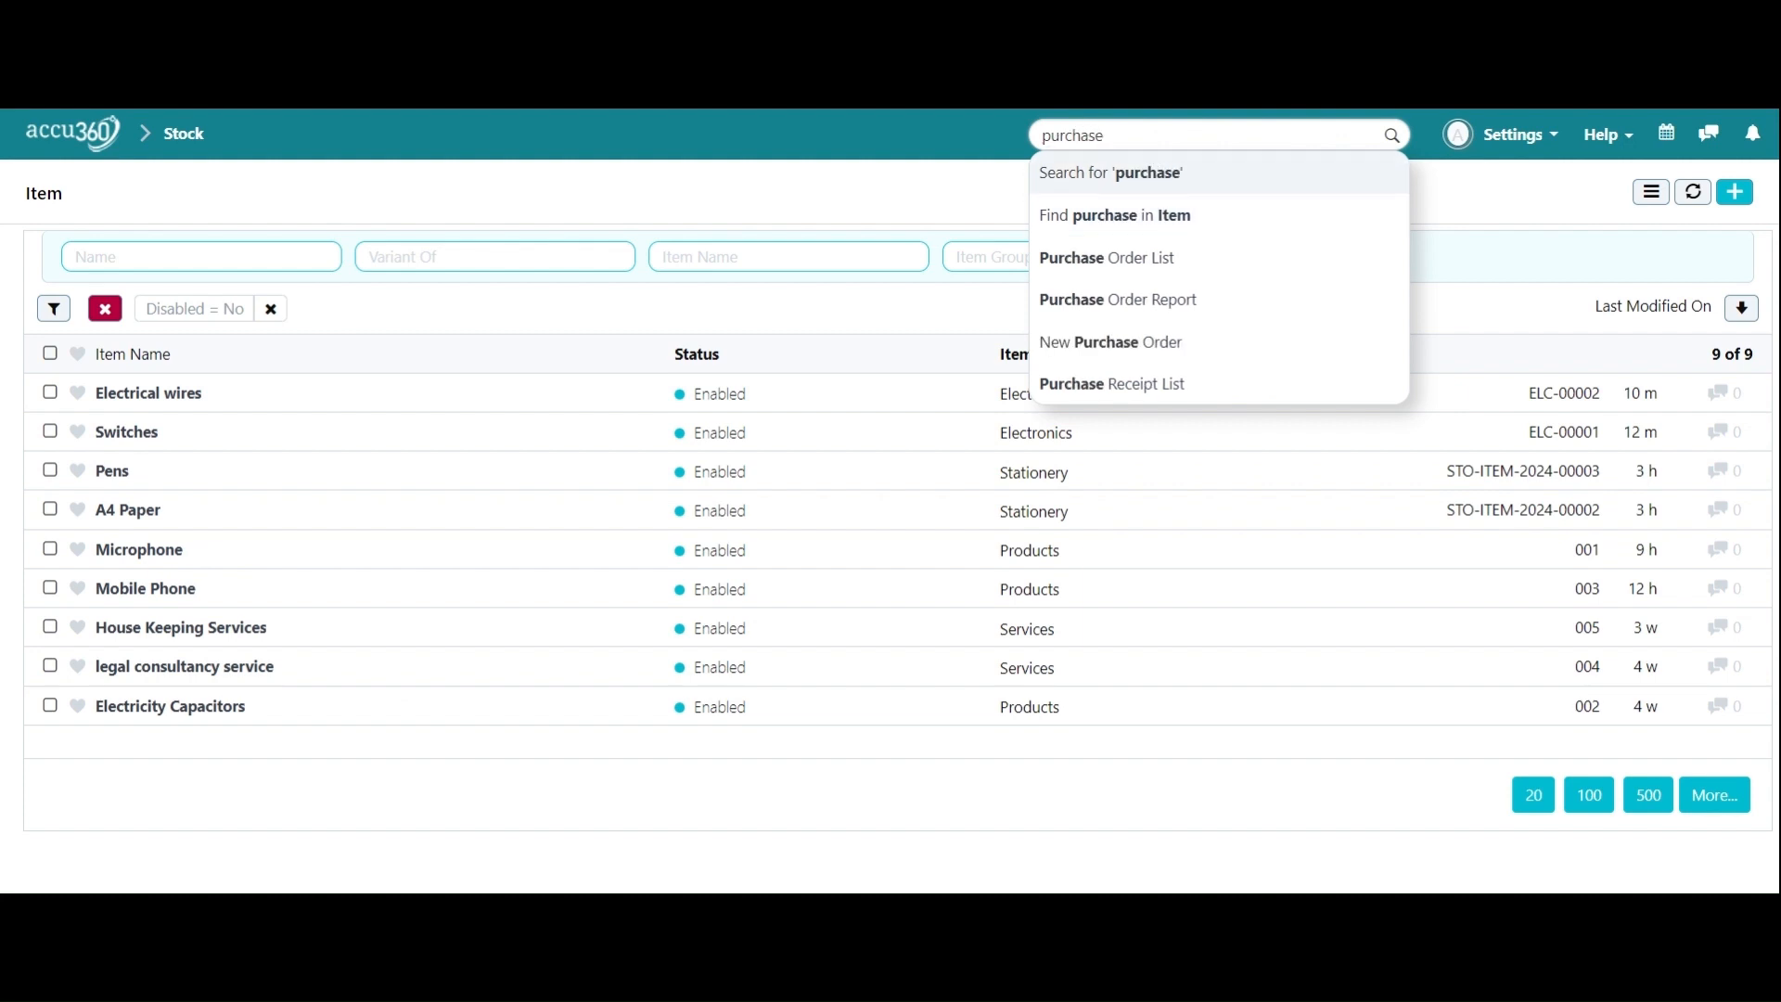
pyautogui.write(' in')
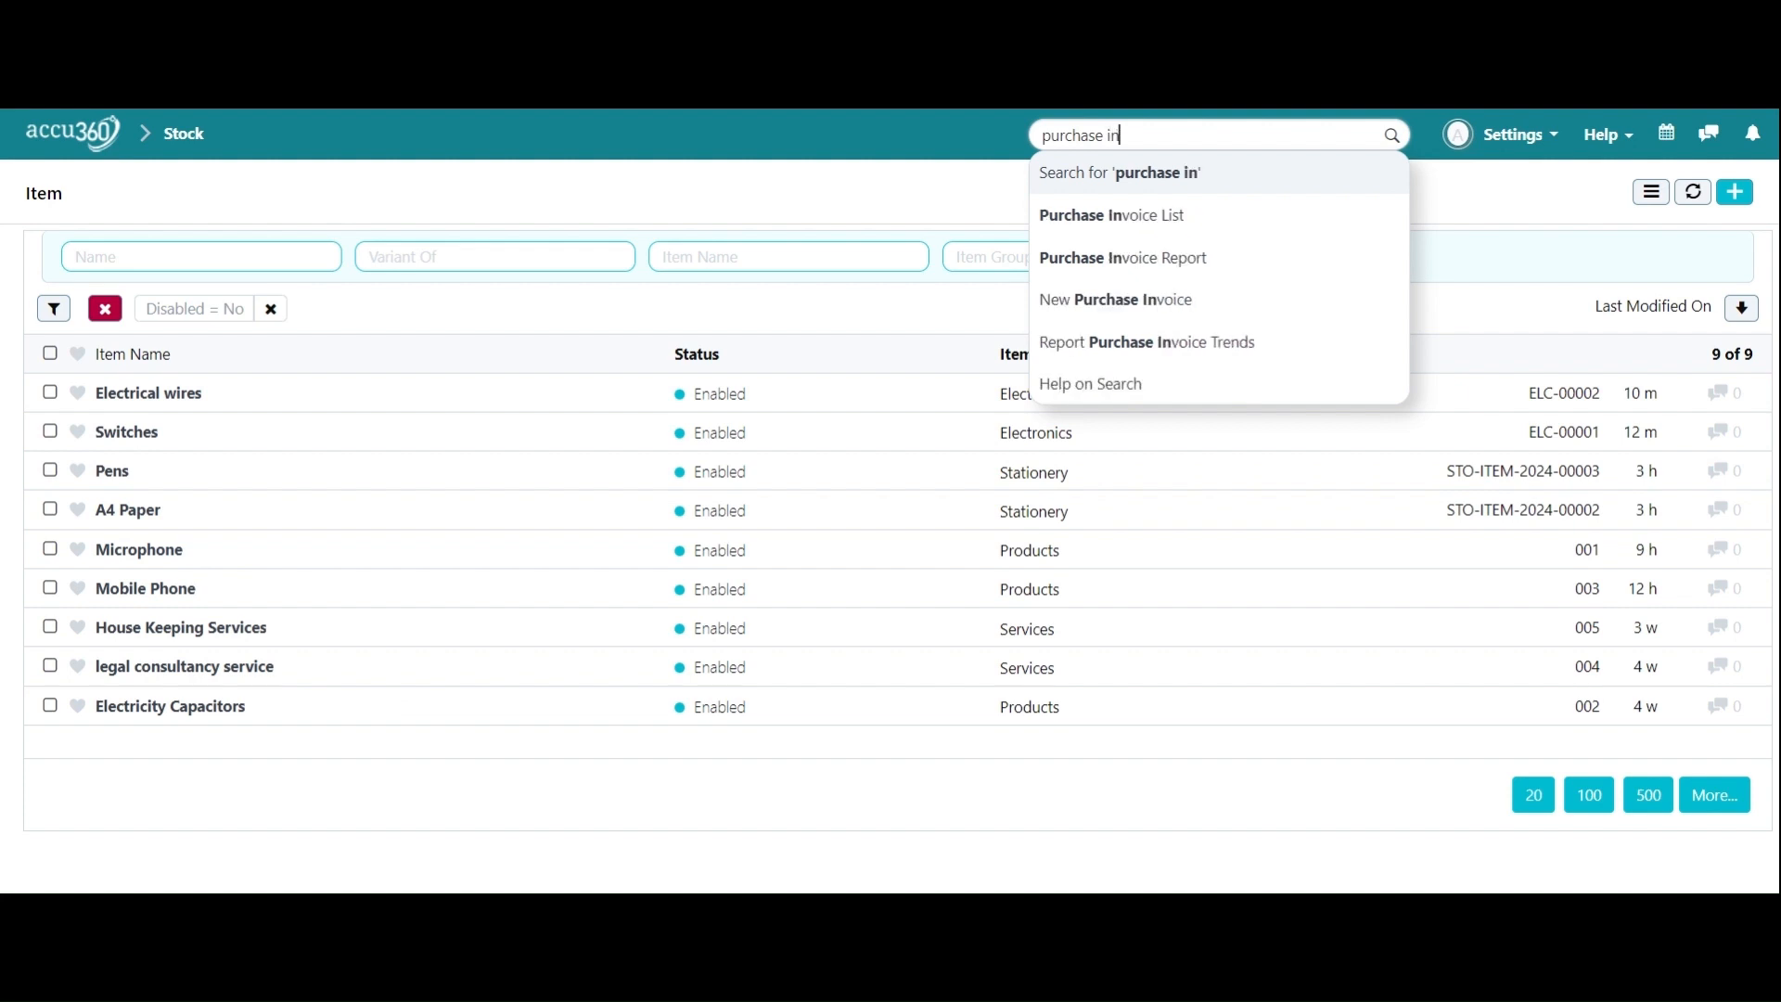
pyautogui.press('Down')
pyautogui.press('Return')
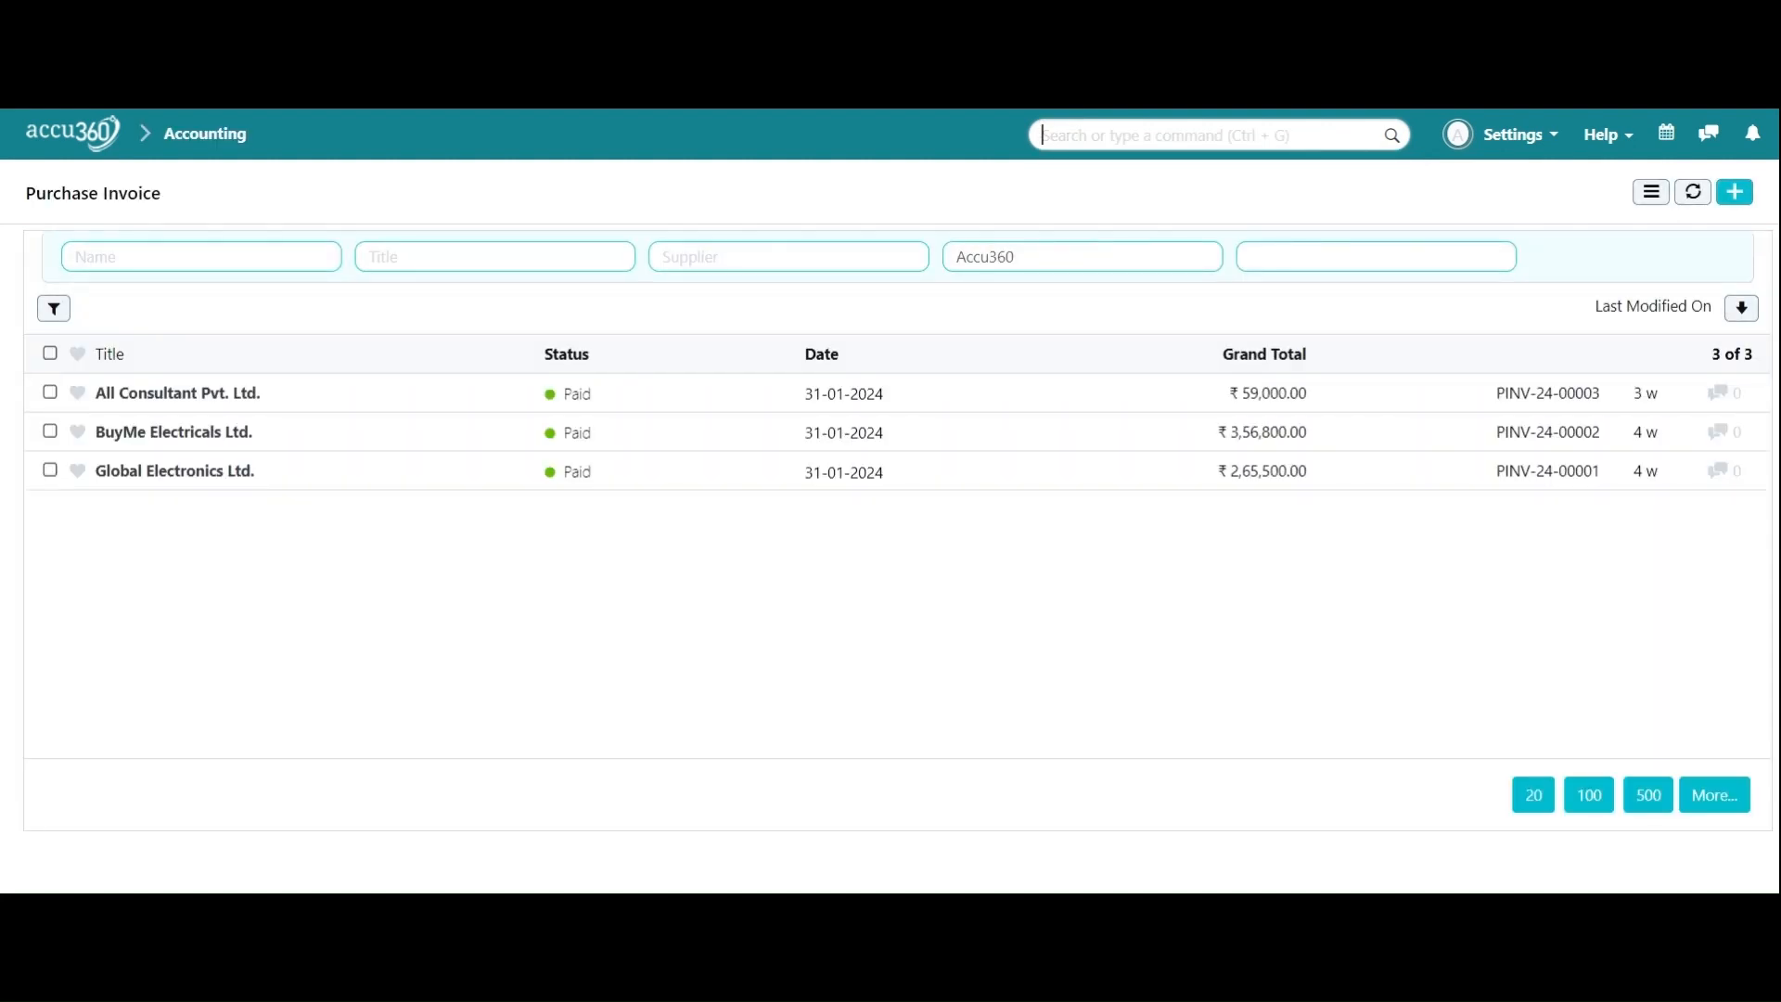
pyautogui.click(1410, 487)
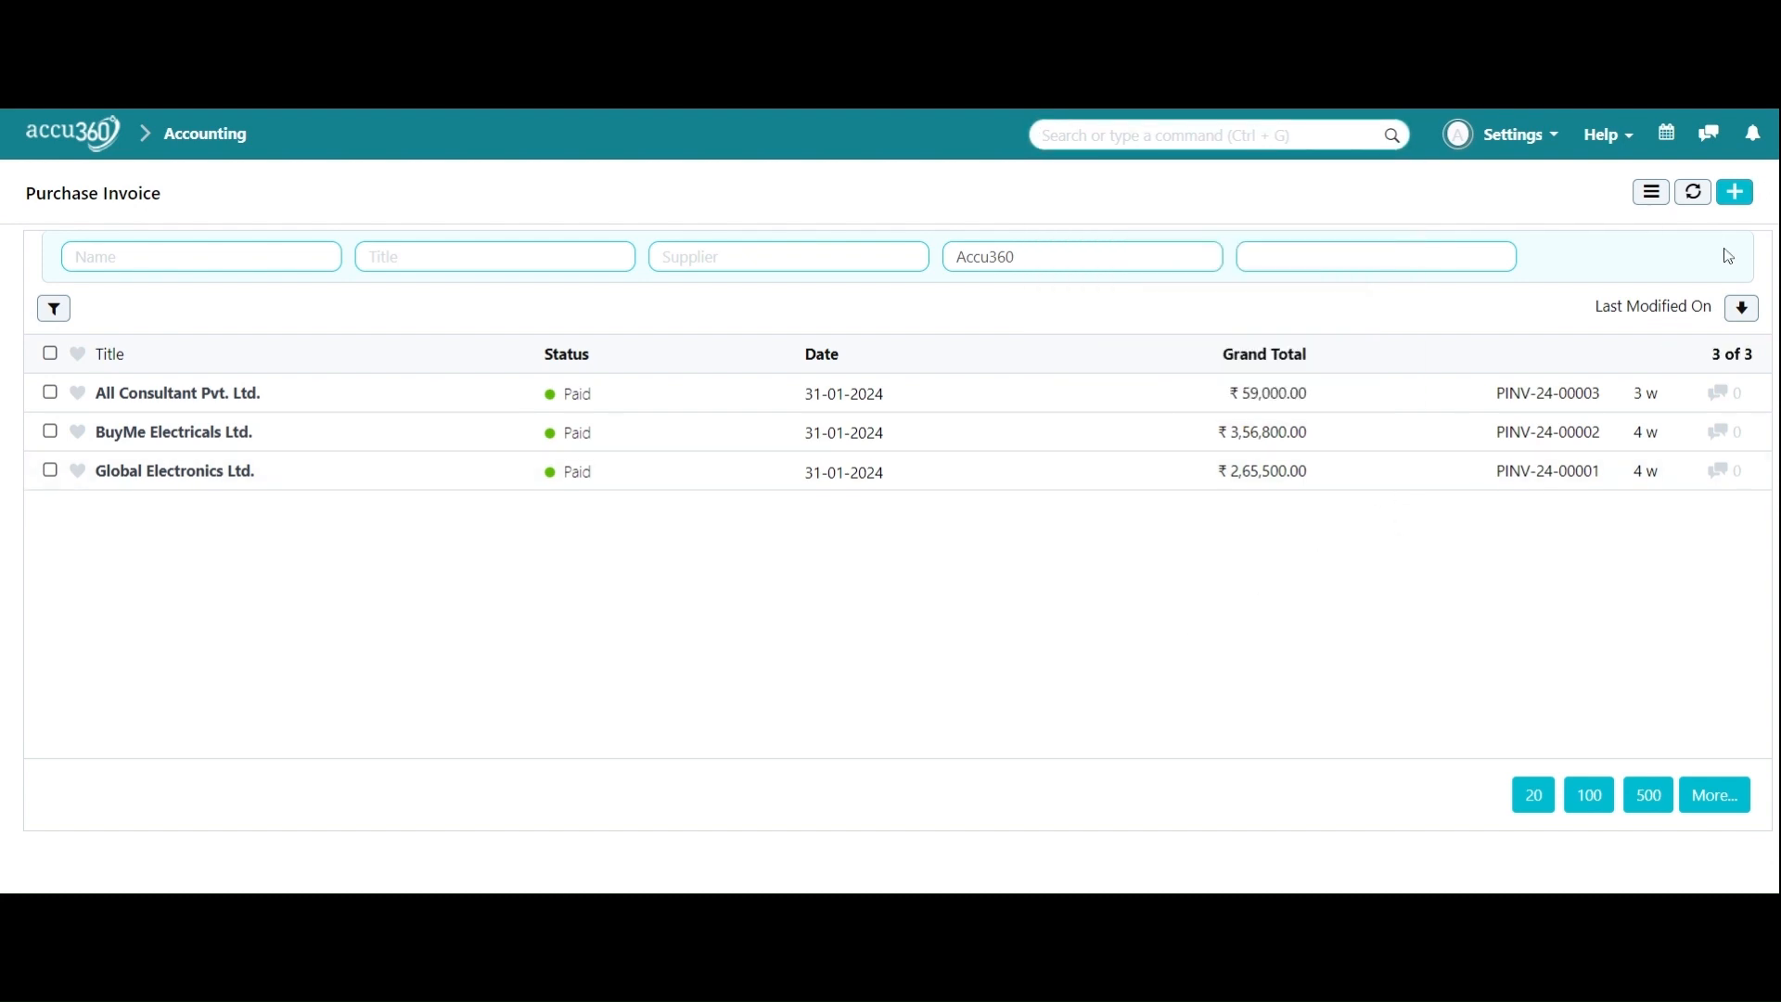
pyautogui.click(1738, 194)
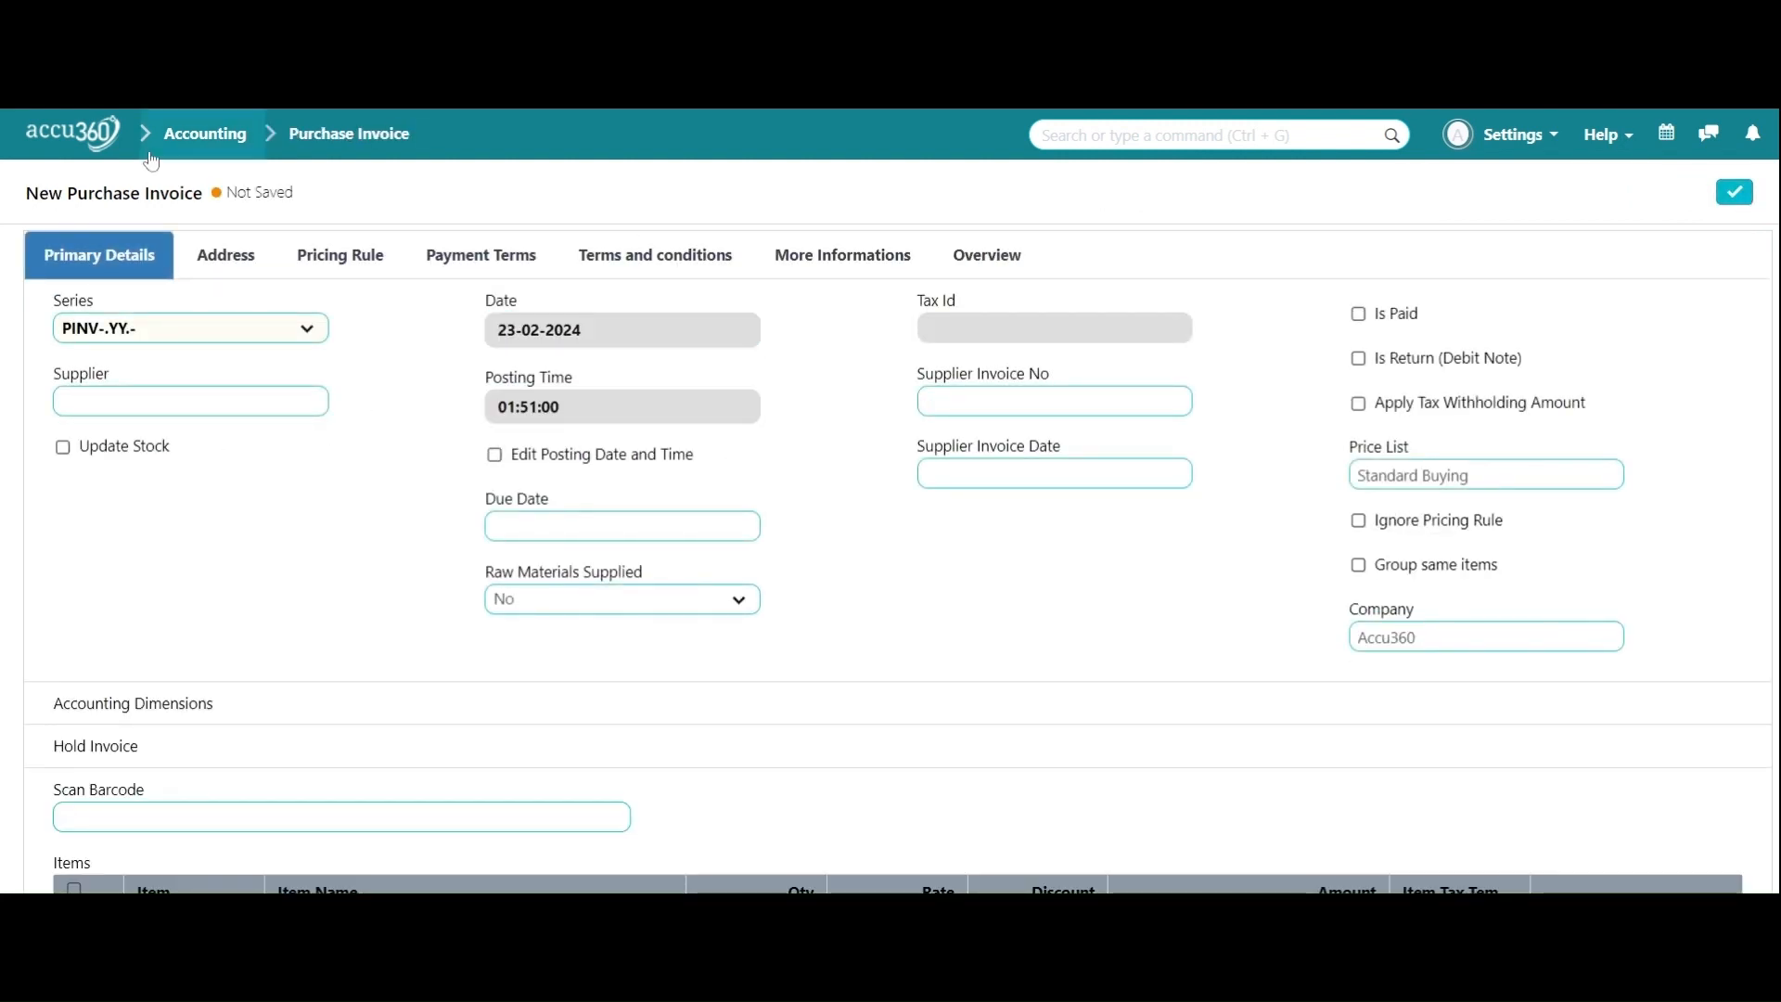
# Change the new purchase invoice's shipping address to the company's Delhi address, Accu 360-Billing
pyautogui.click(230, 296)
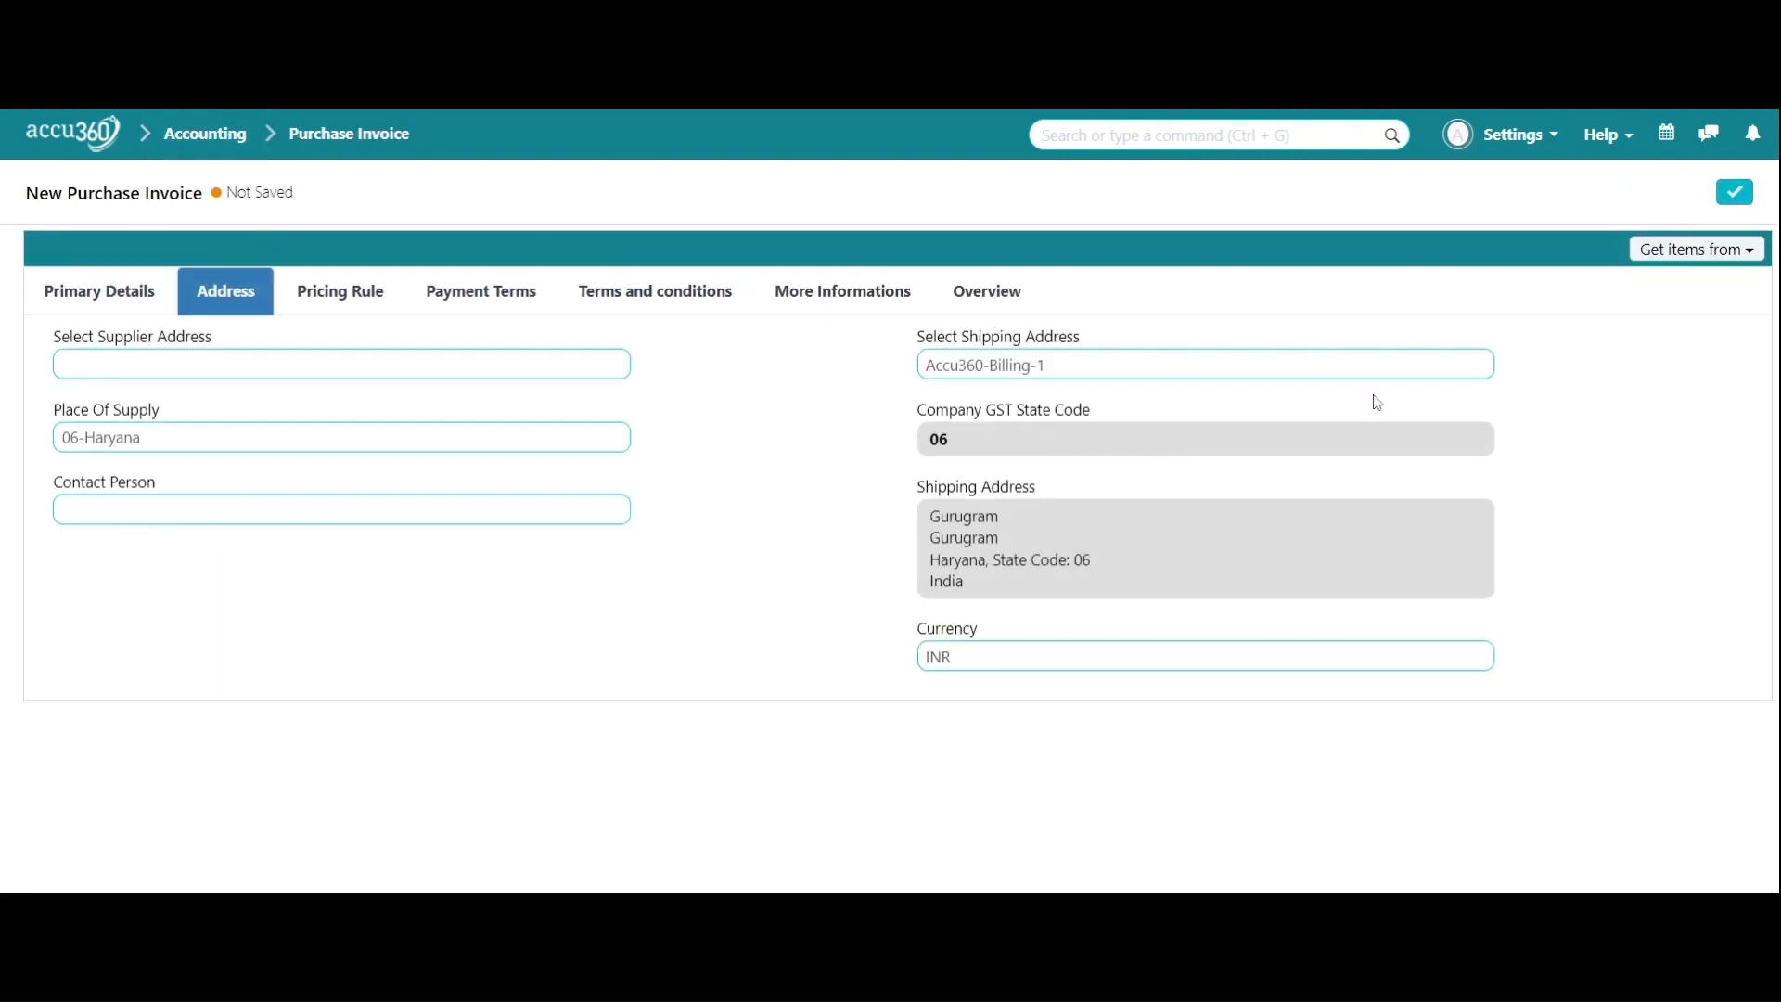
pyautogui.moveTo(1076, 365); pyautogui.dragTo(428, 408)
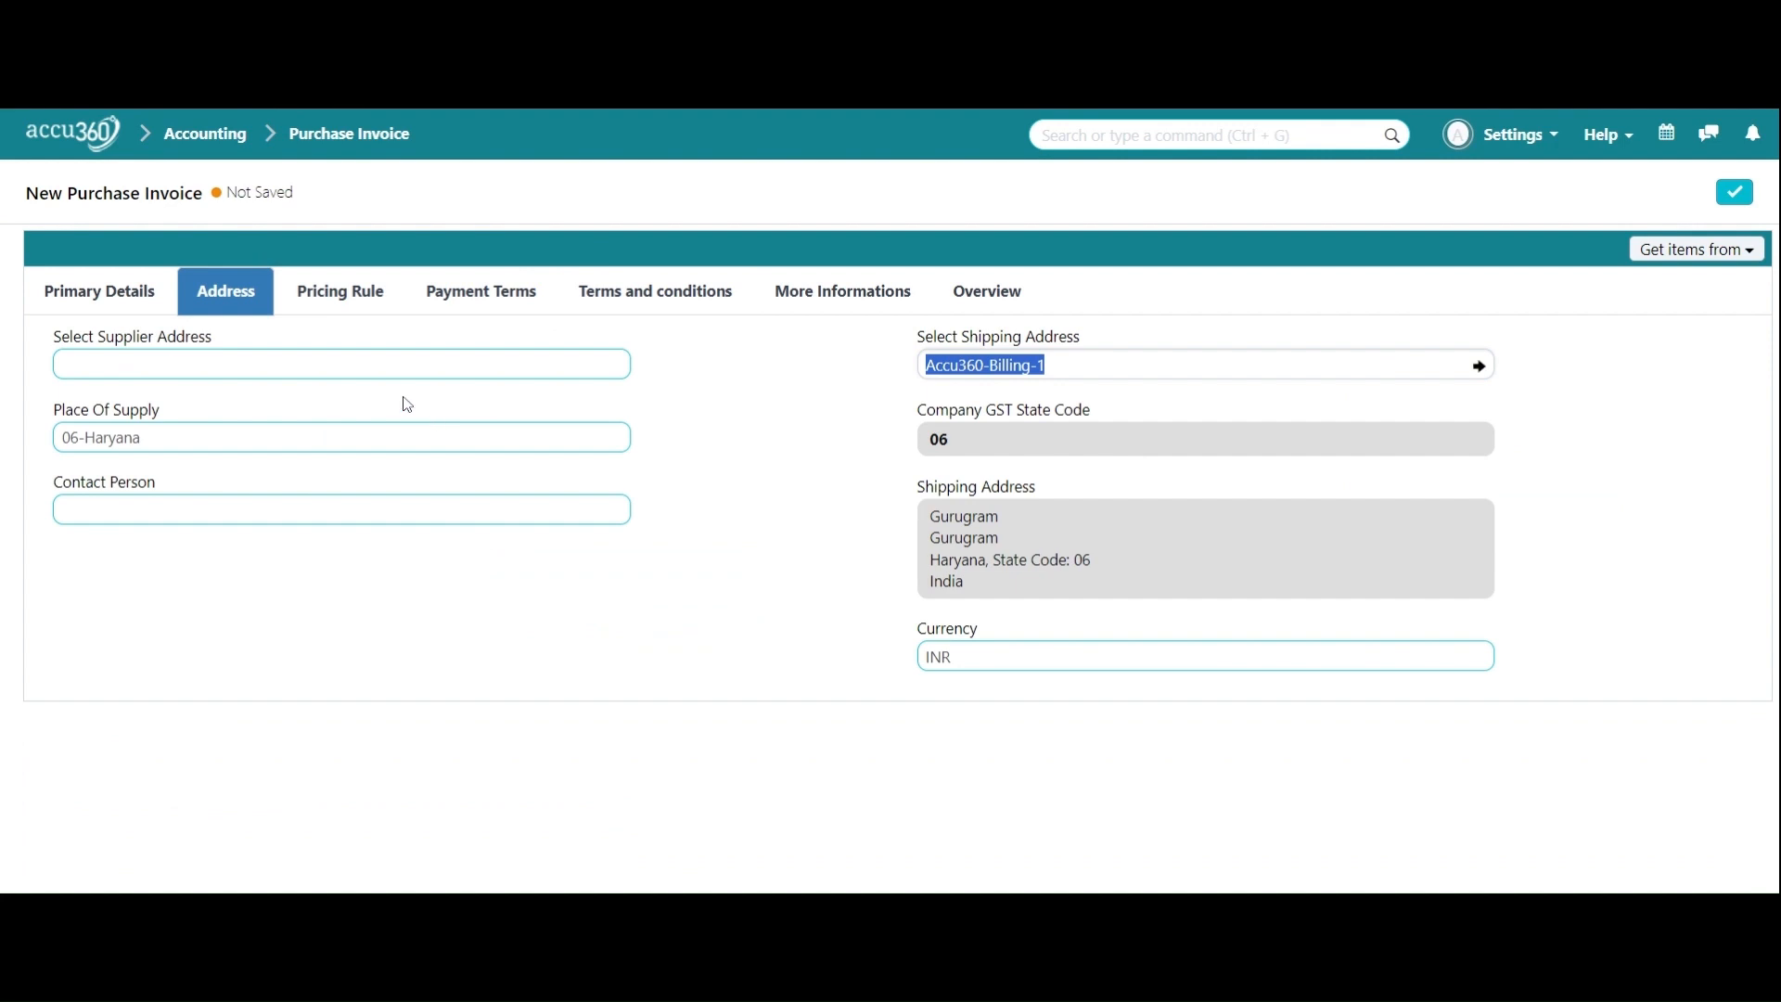
pyautogui.press('BackSpace')
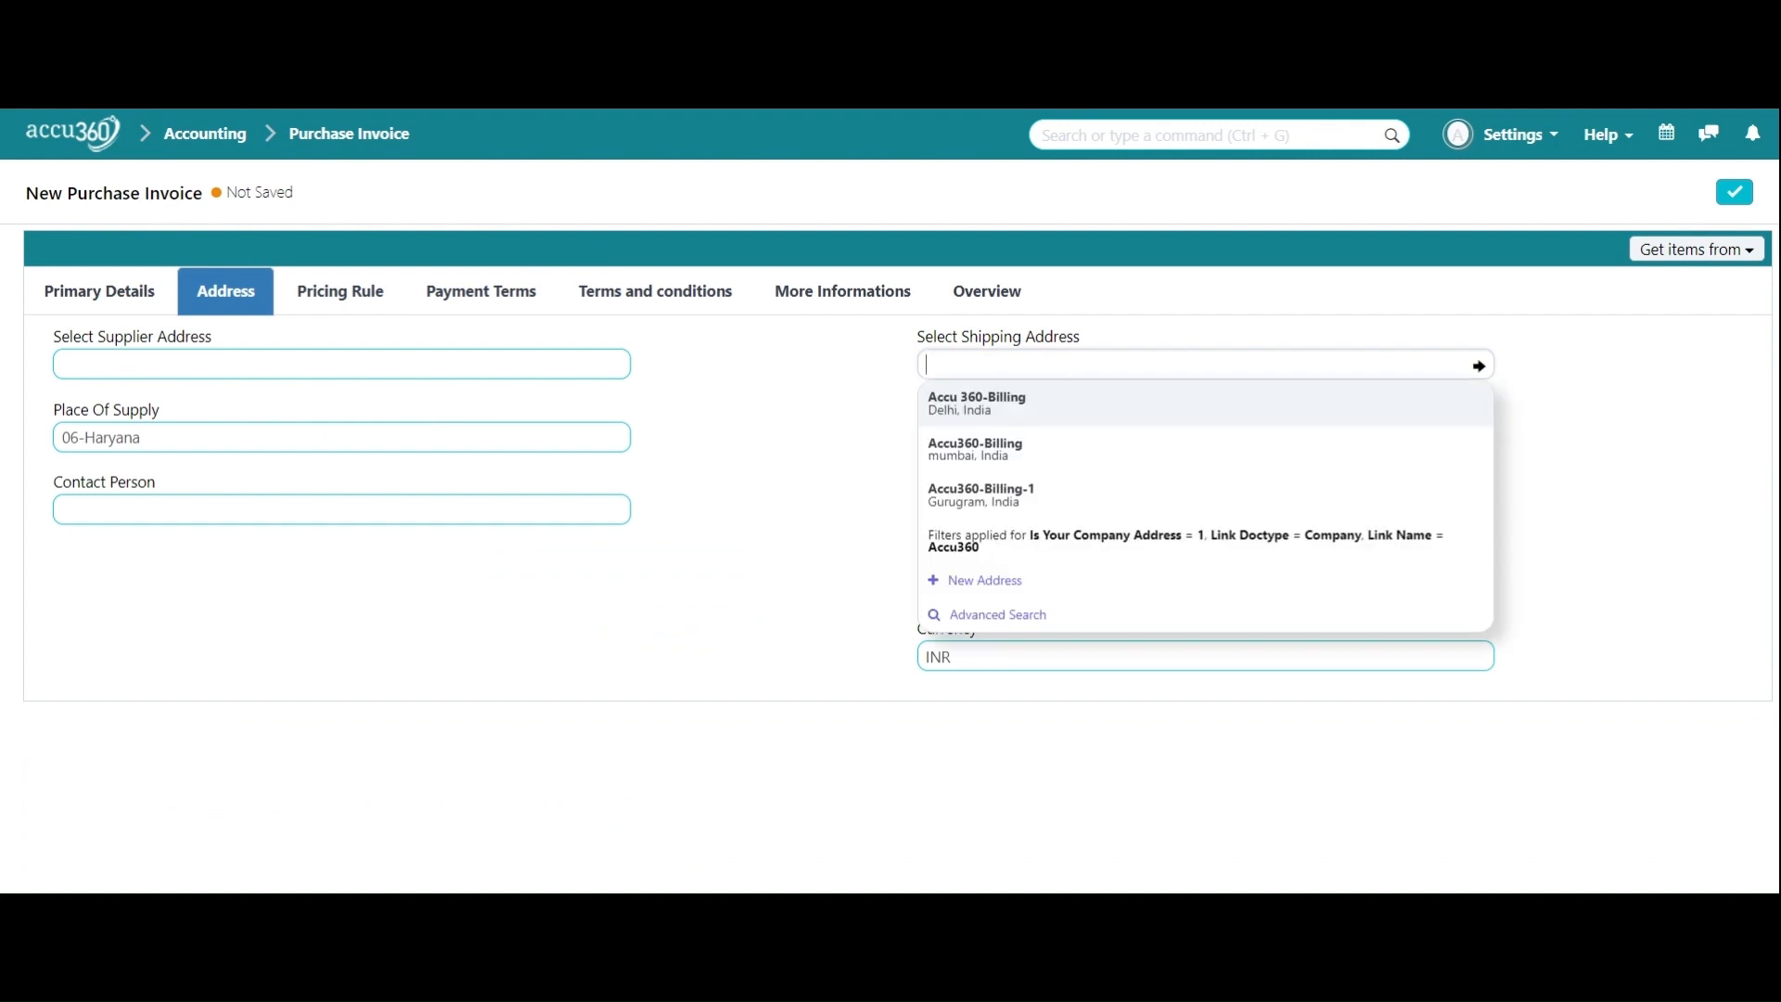
pyautogui.write('del')
pyautogui.click(1141, 406)
pyautogui.click(261, 369)
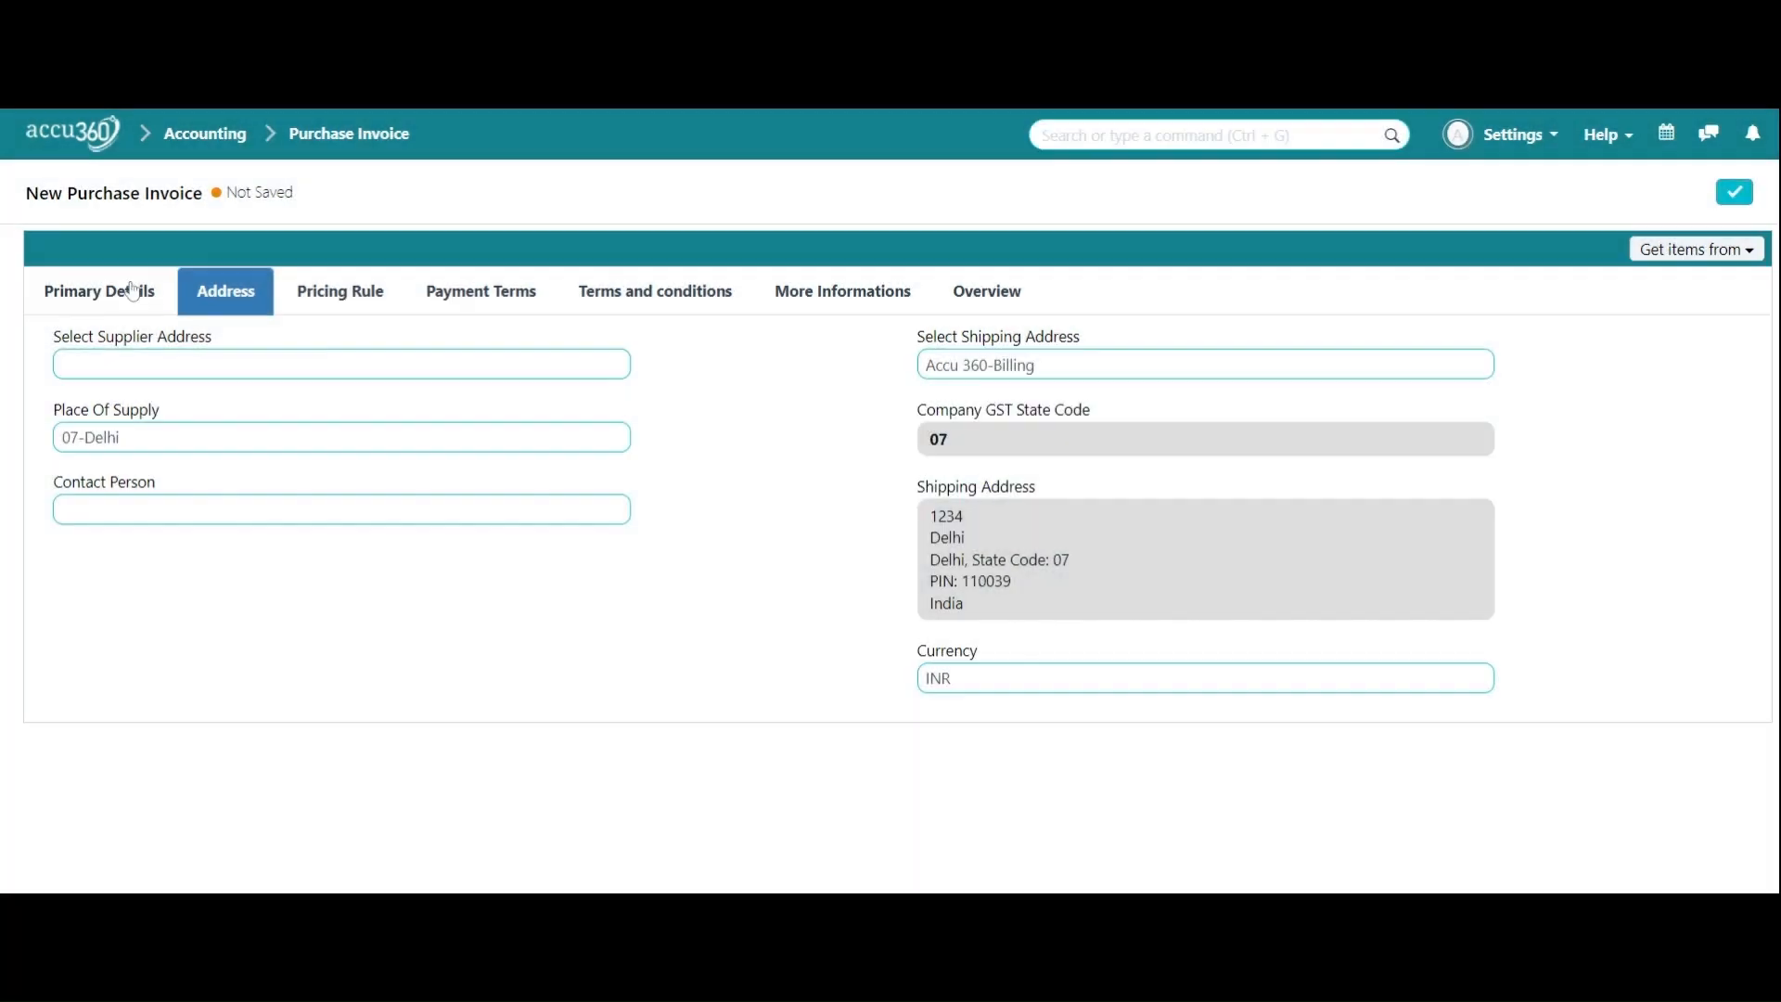
# Set the invoice's supplier to Global Electronics Ltd. and check the supplier address and place of supply
pyautogui.click(131, 291)
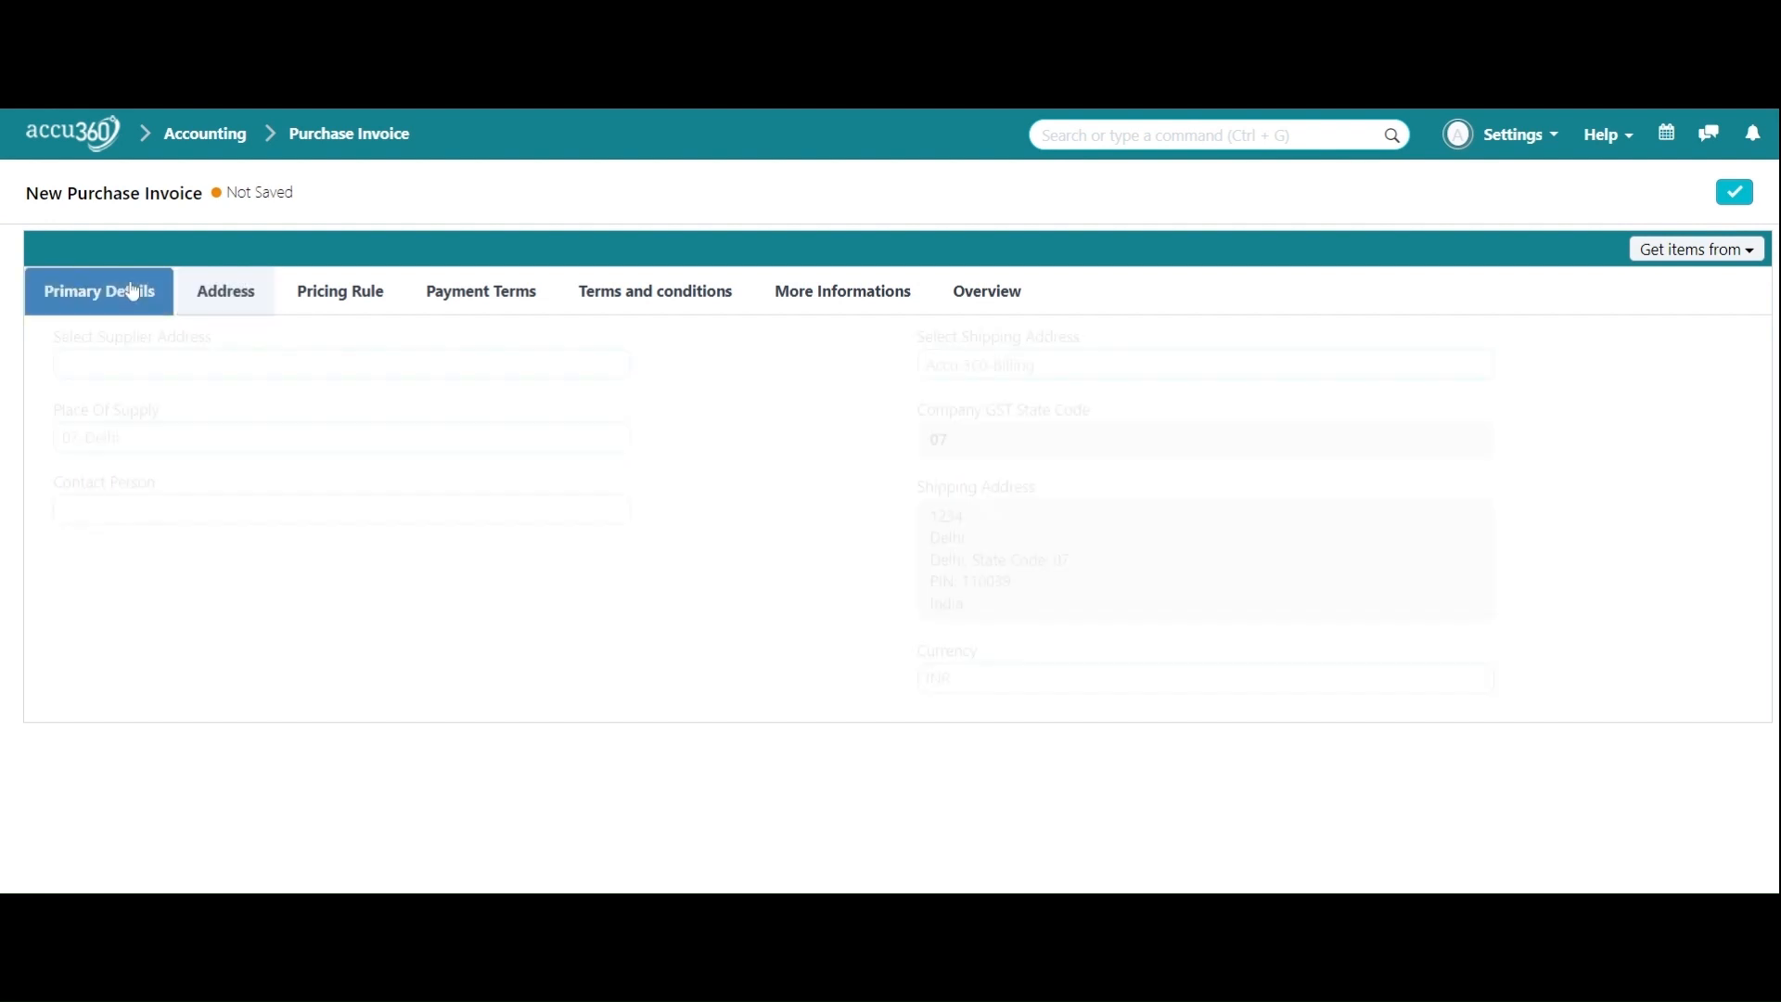
pyautogui.click(176, 437)
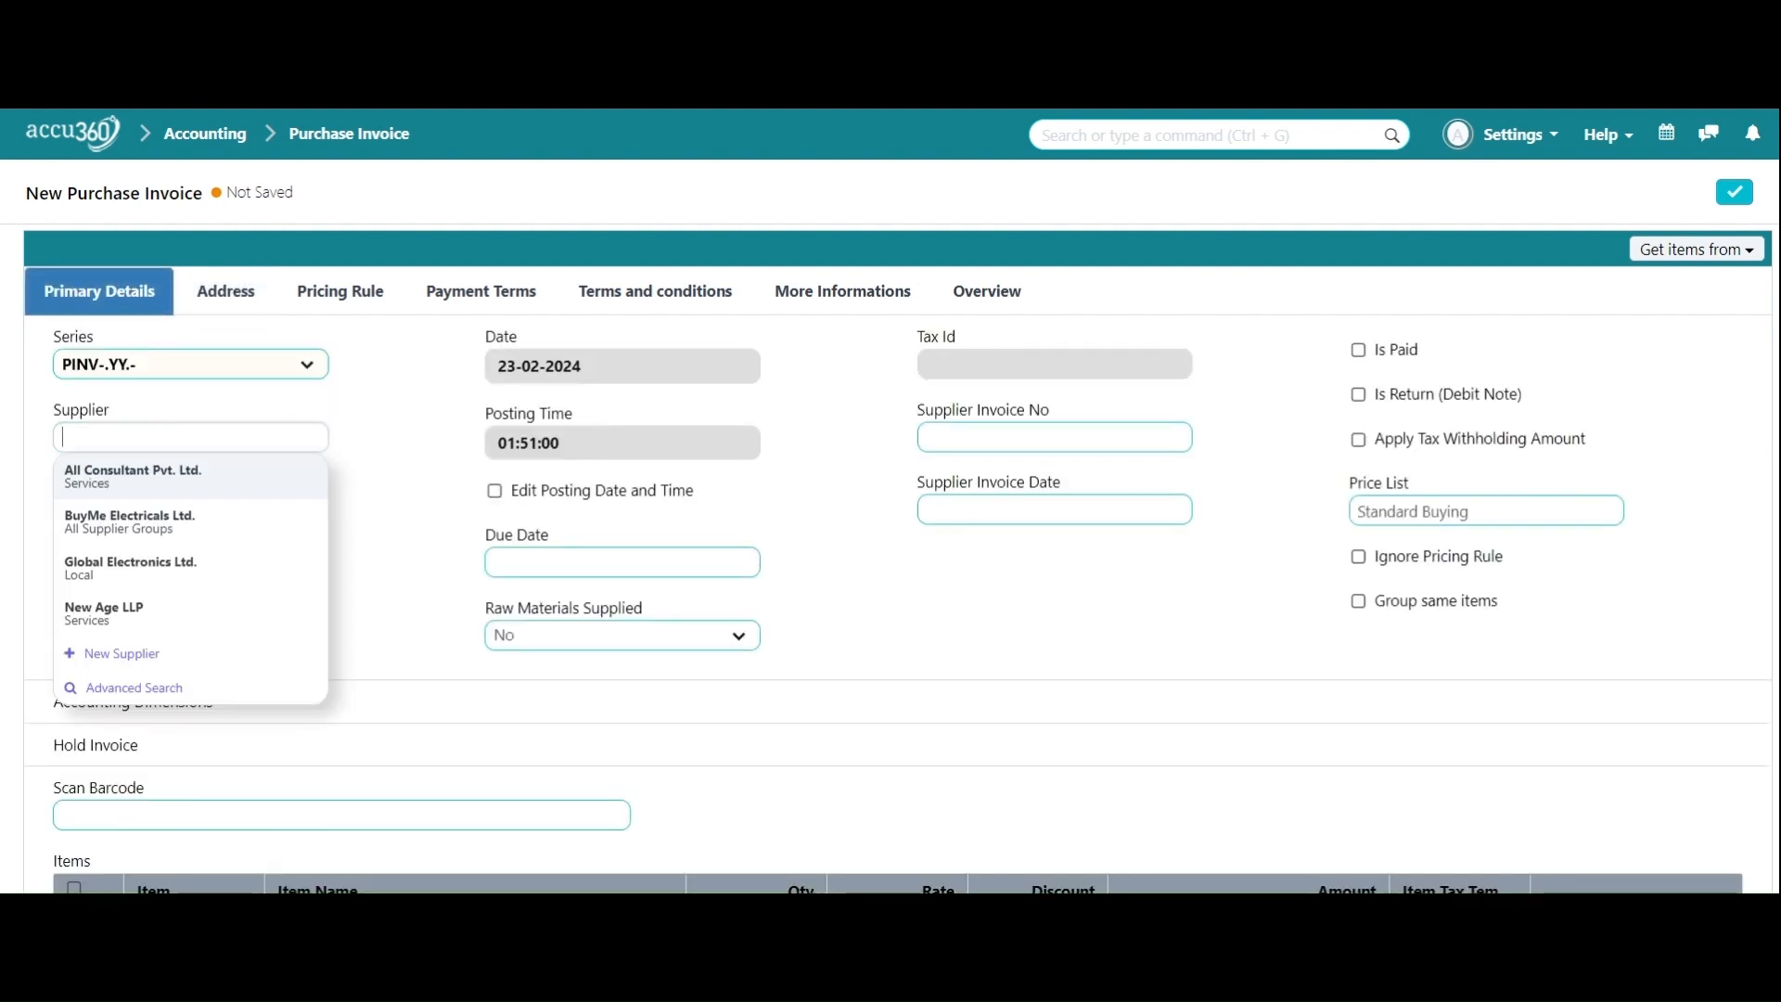
pyautogui.click(192, 569)
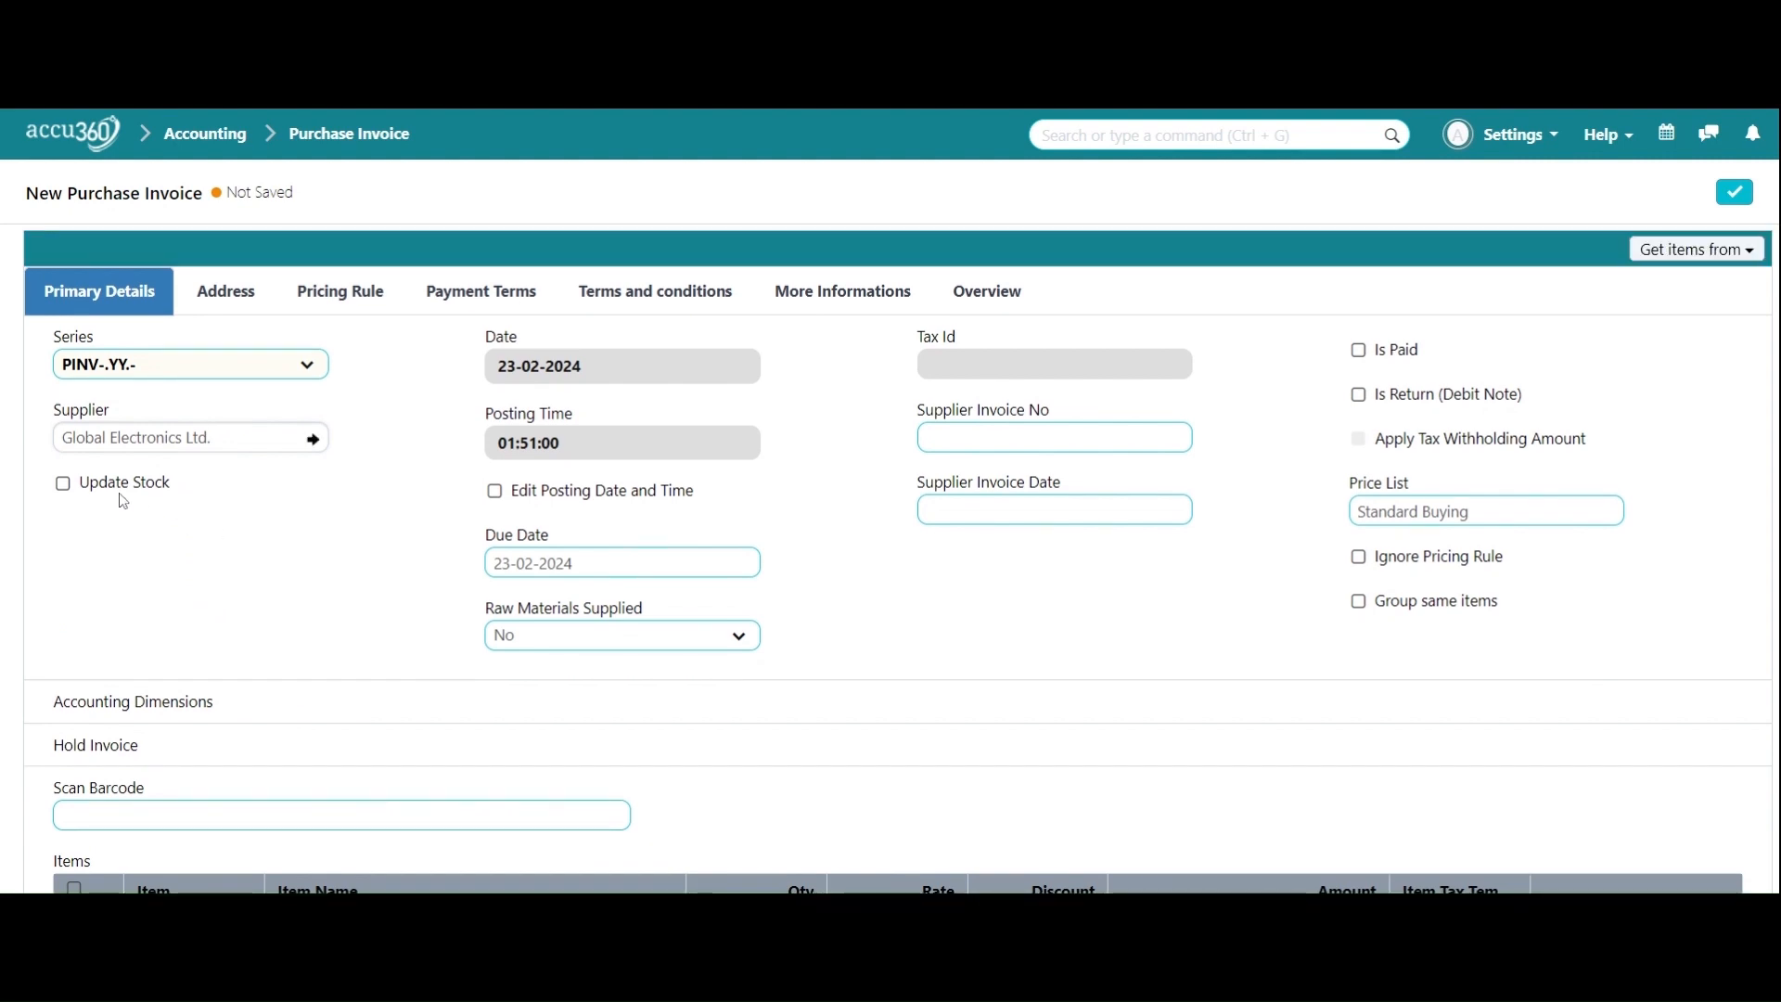
pyautogui.click(226, 289)
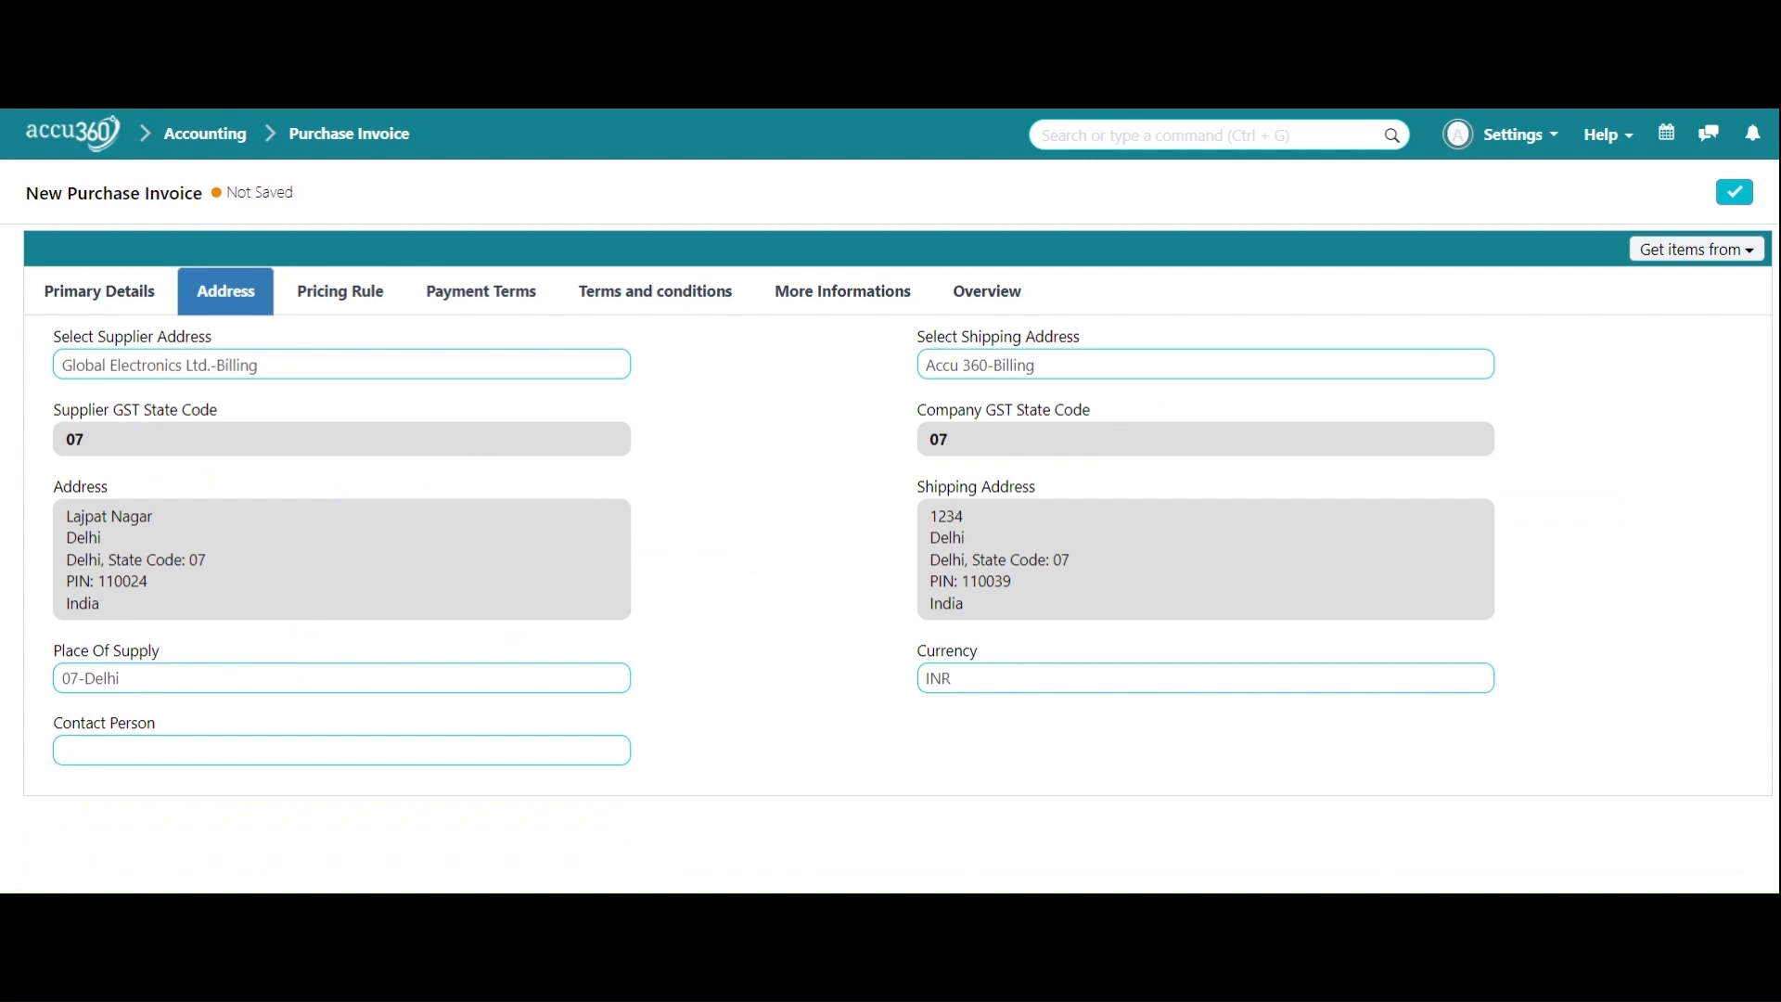
# Enable Update Stock in the invoice's primary details and set the accepted warehouse to East Delhi - A3
pyautogui.click(87, 295)
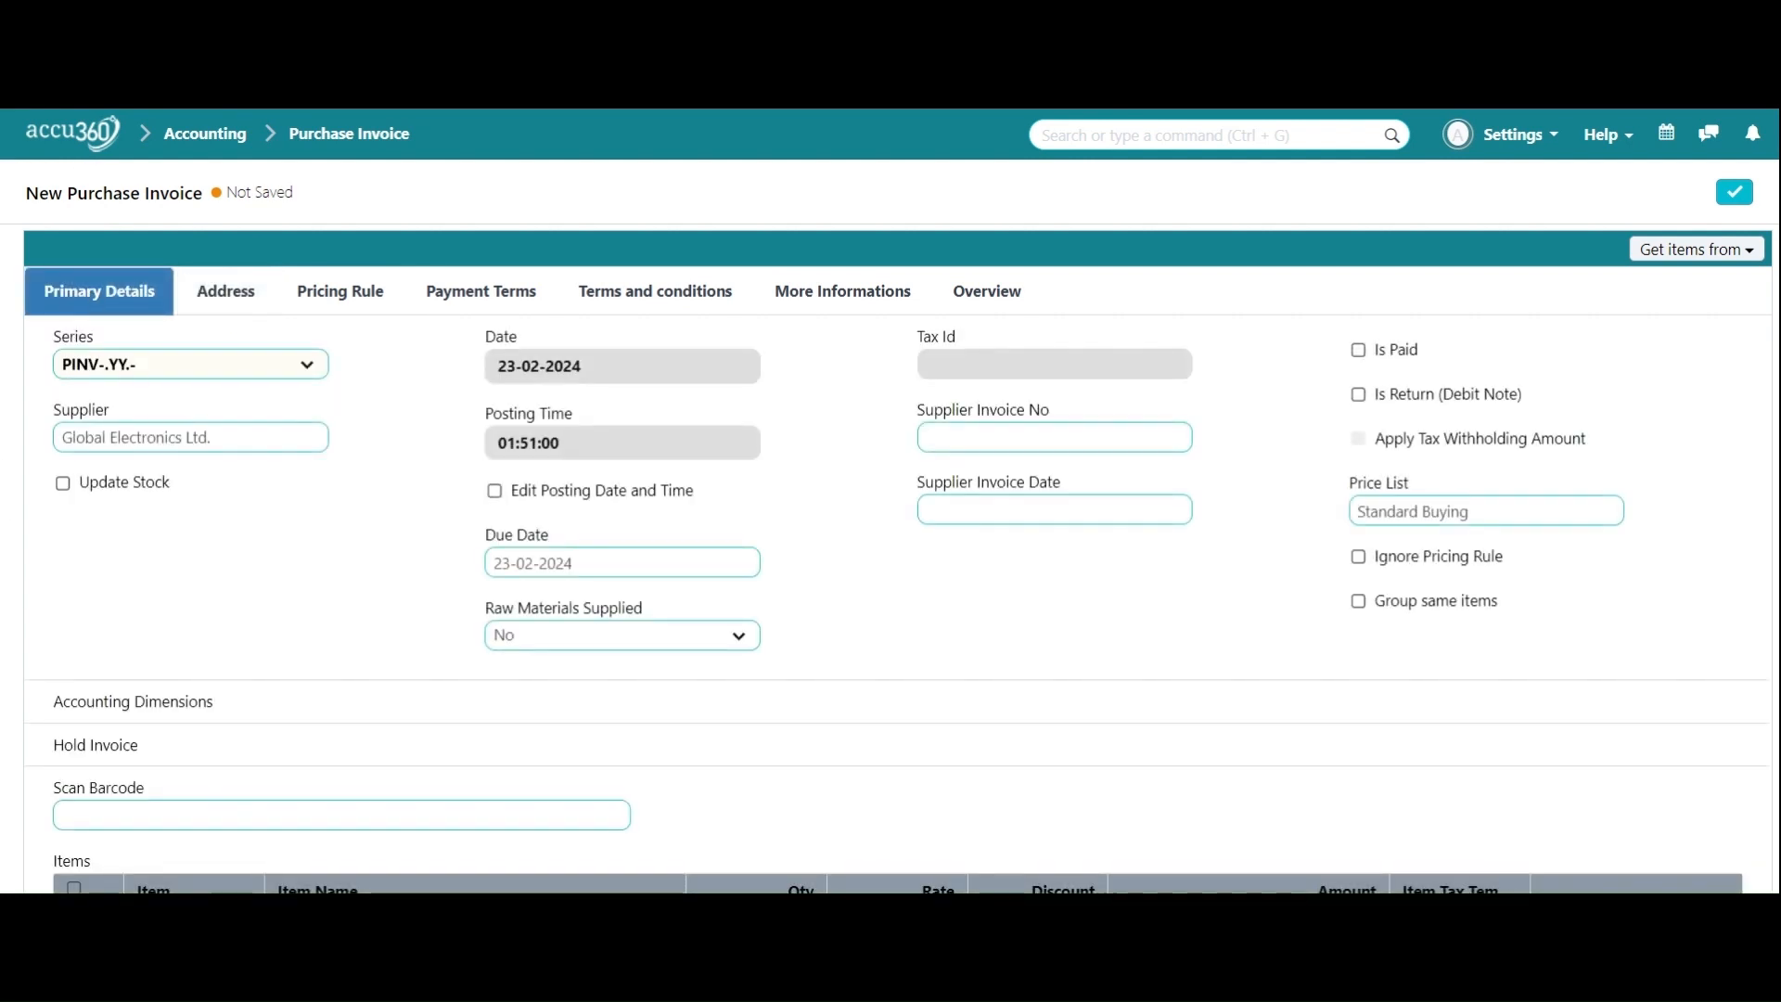
pyautogui.click(64, 484)
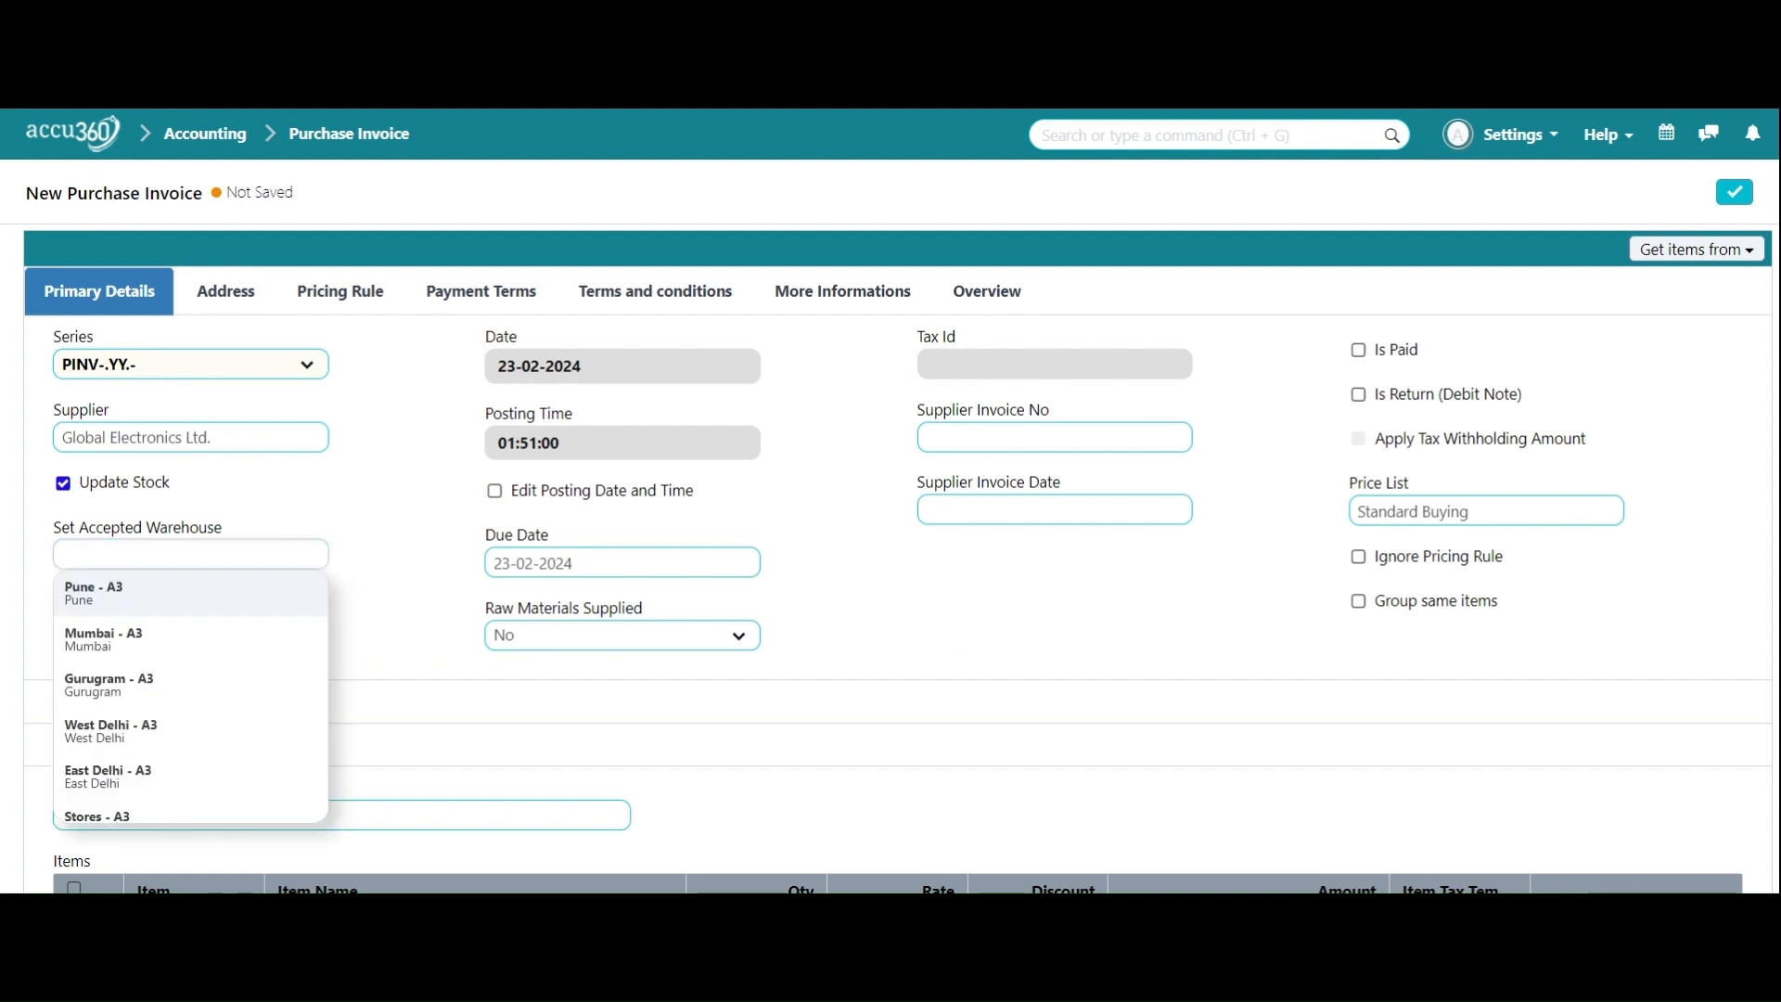
pyautogui.scroll(-2, 187, 668)
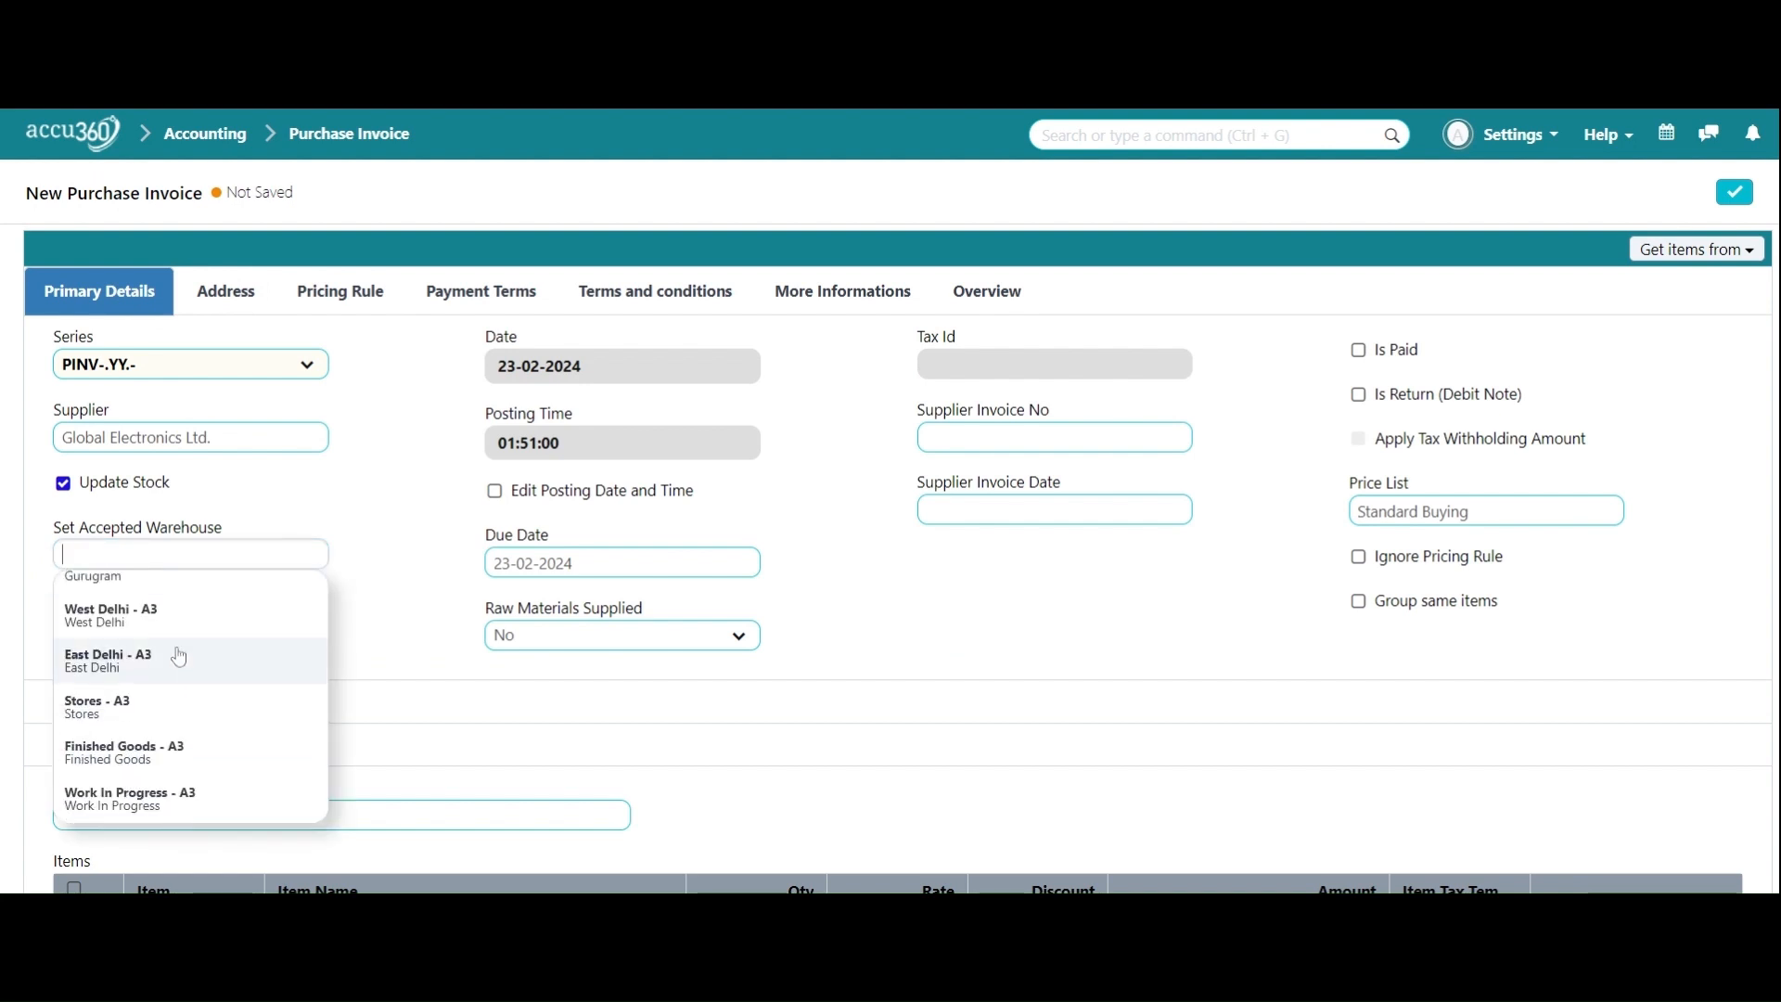
pyautogui.click(144, 659)
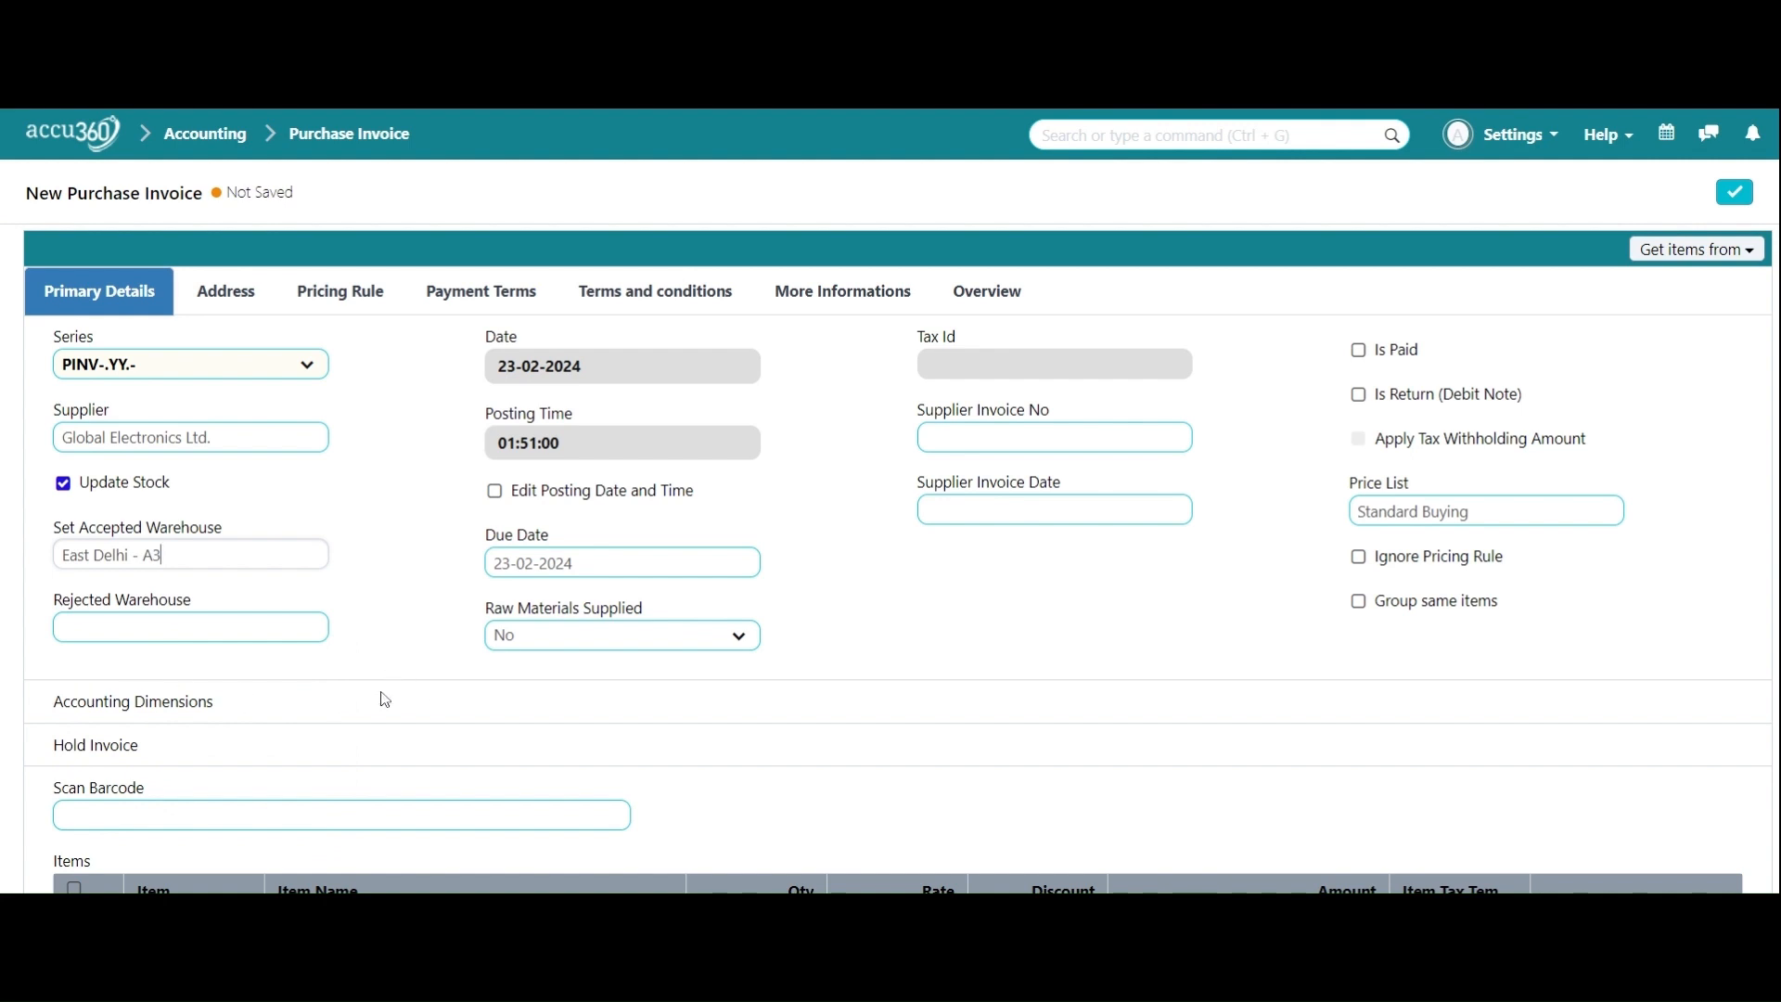
# Set the Branch accounting dimension of the purchase invoice to Delhi
pyautogui.scroll(-3, 394, 682)
pyautogui.click(341, 475)
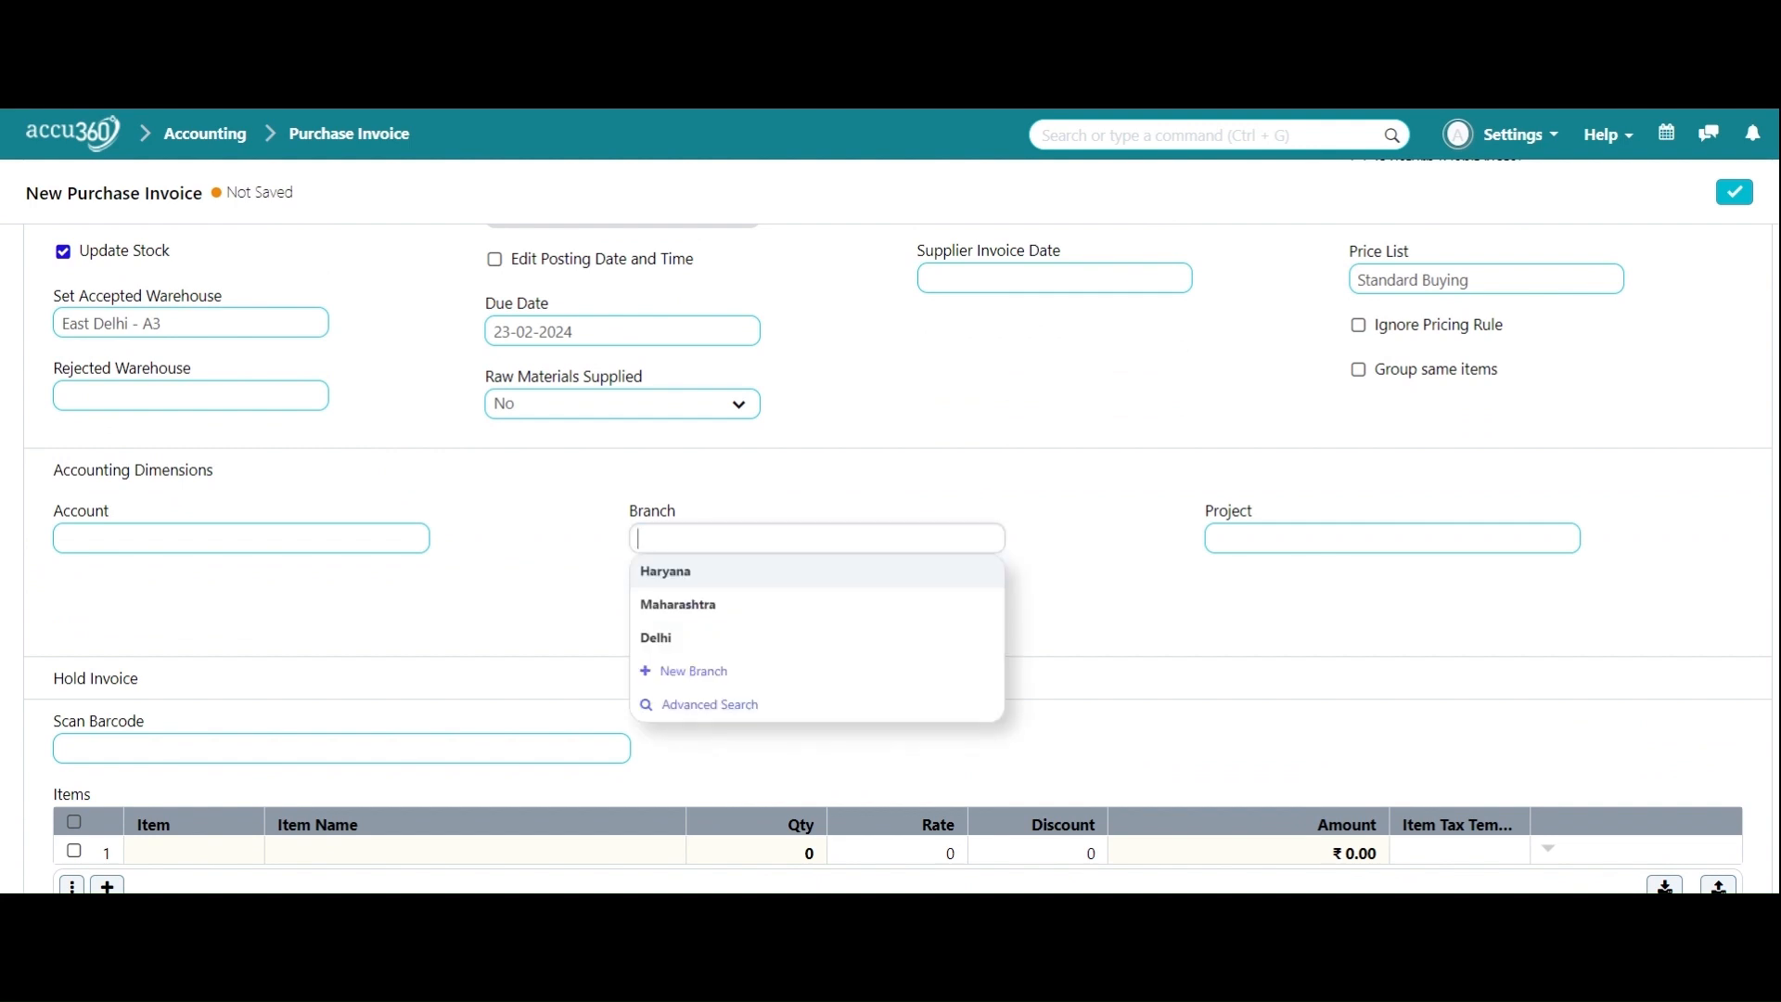
pyautogui.click(796, 640)
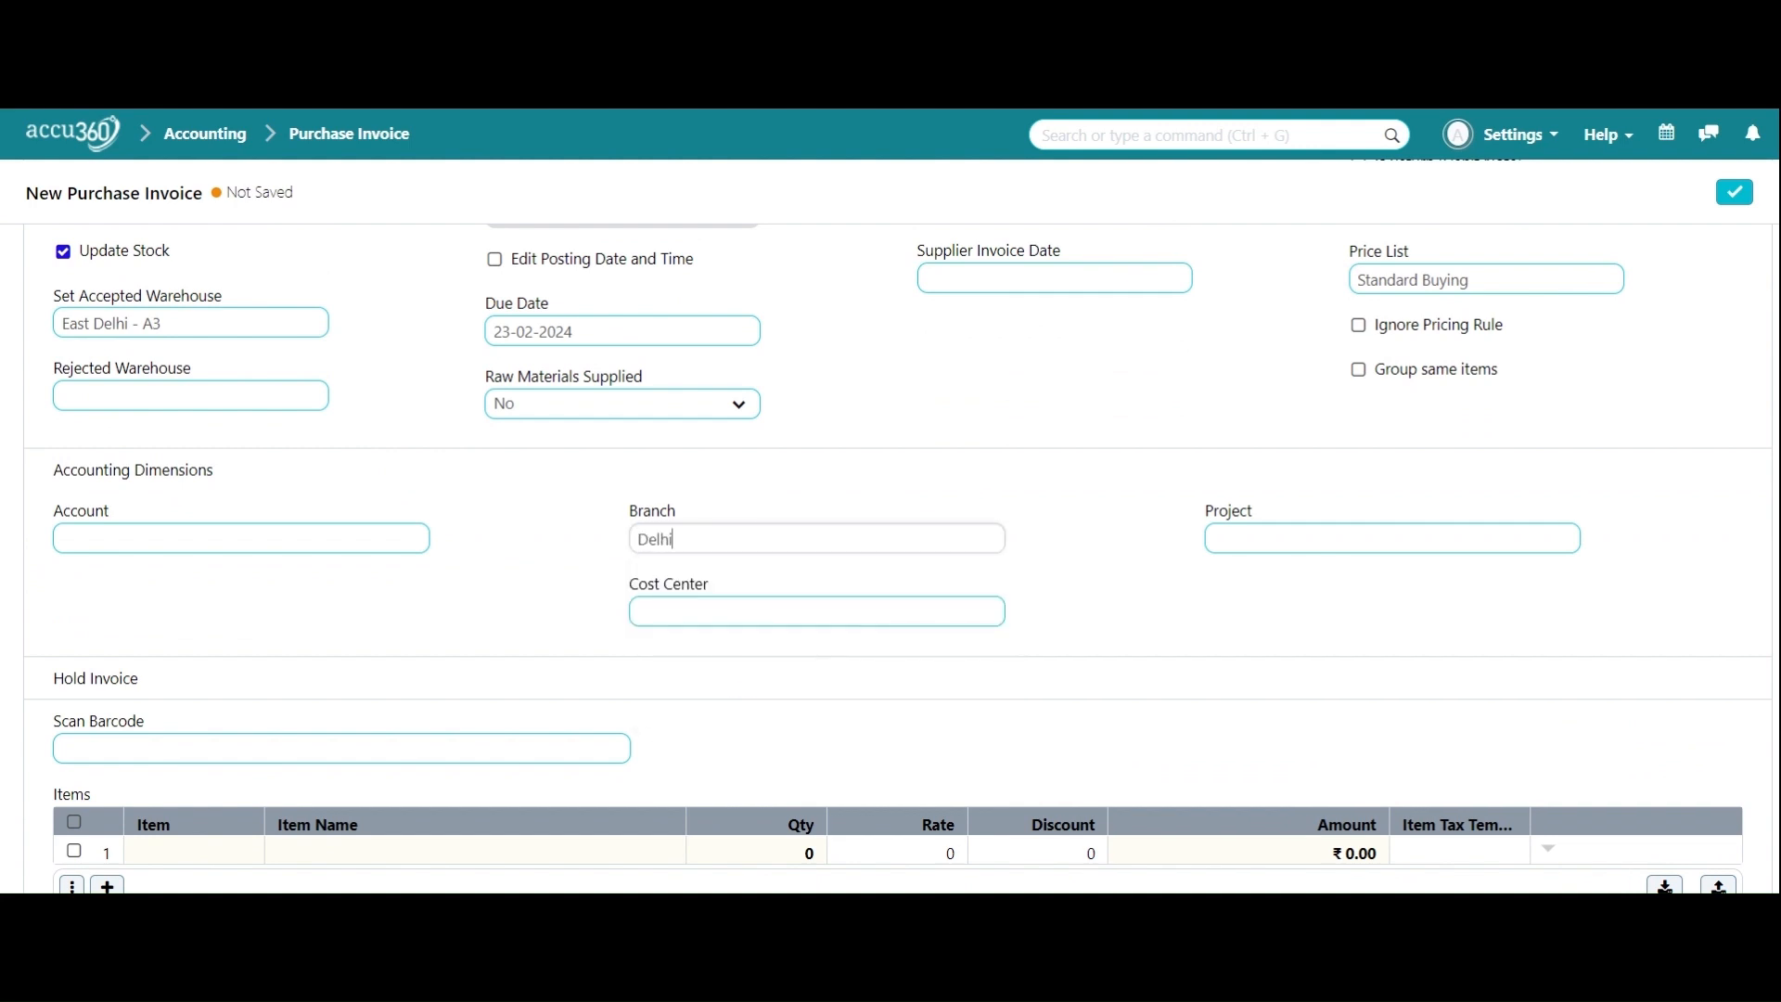
# Enter the Switches item (ELC-00001) in the first row of the invoice's Items table
pyautogui.scroll(-1, 1003, 604)
pyautogui.scroll(-3, 1003, 603)
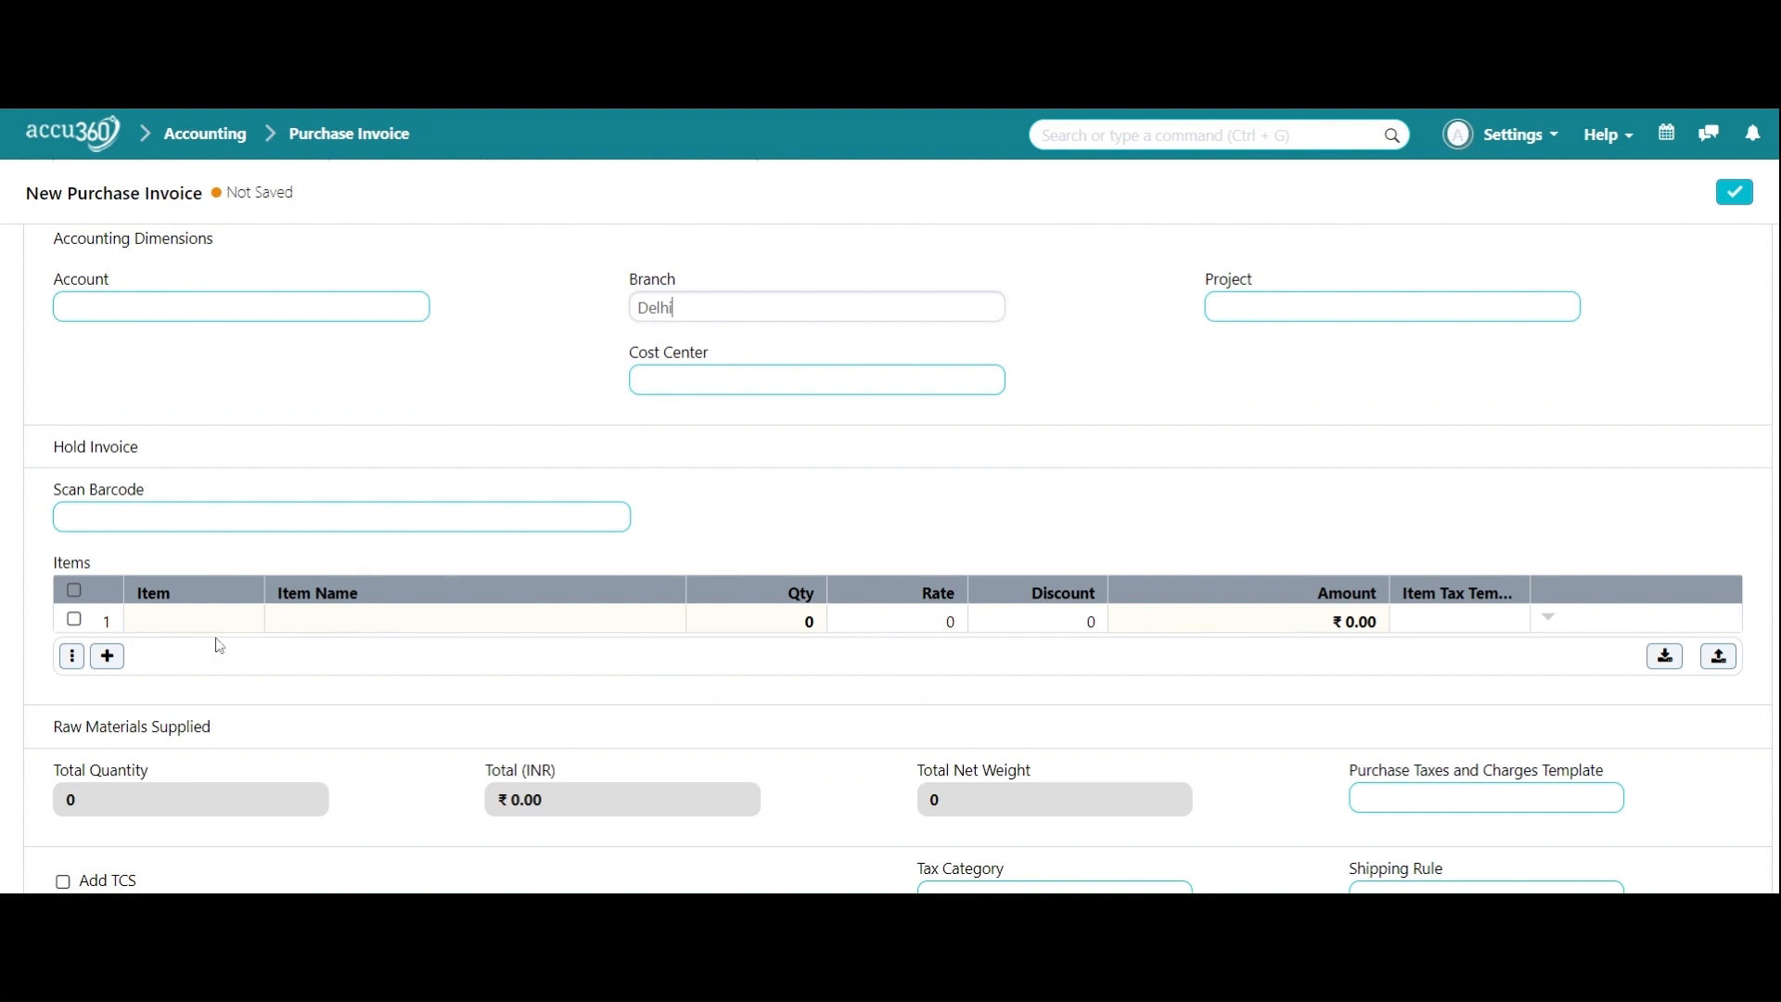
pyautogui.click(162, 620)
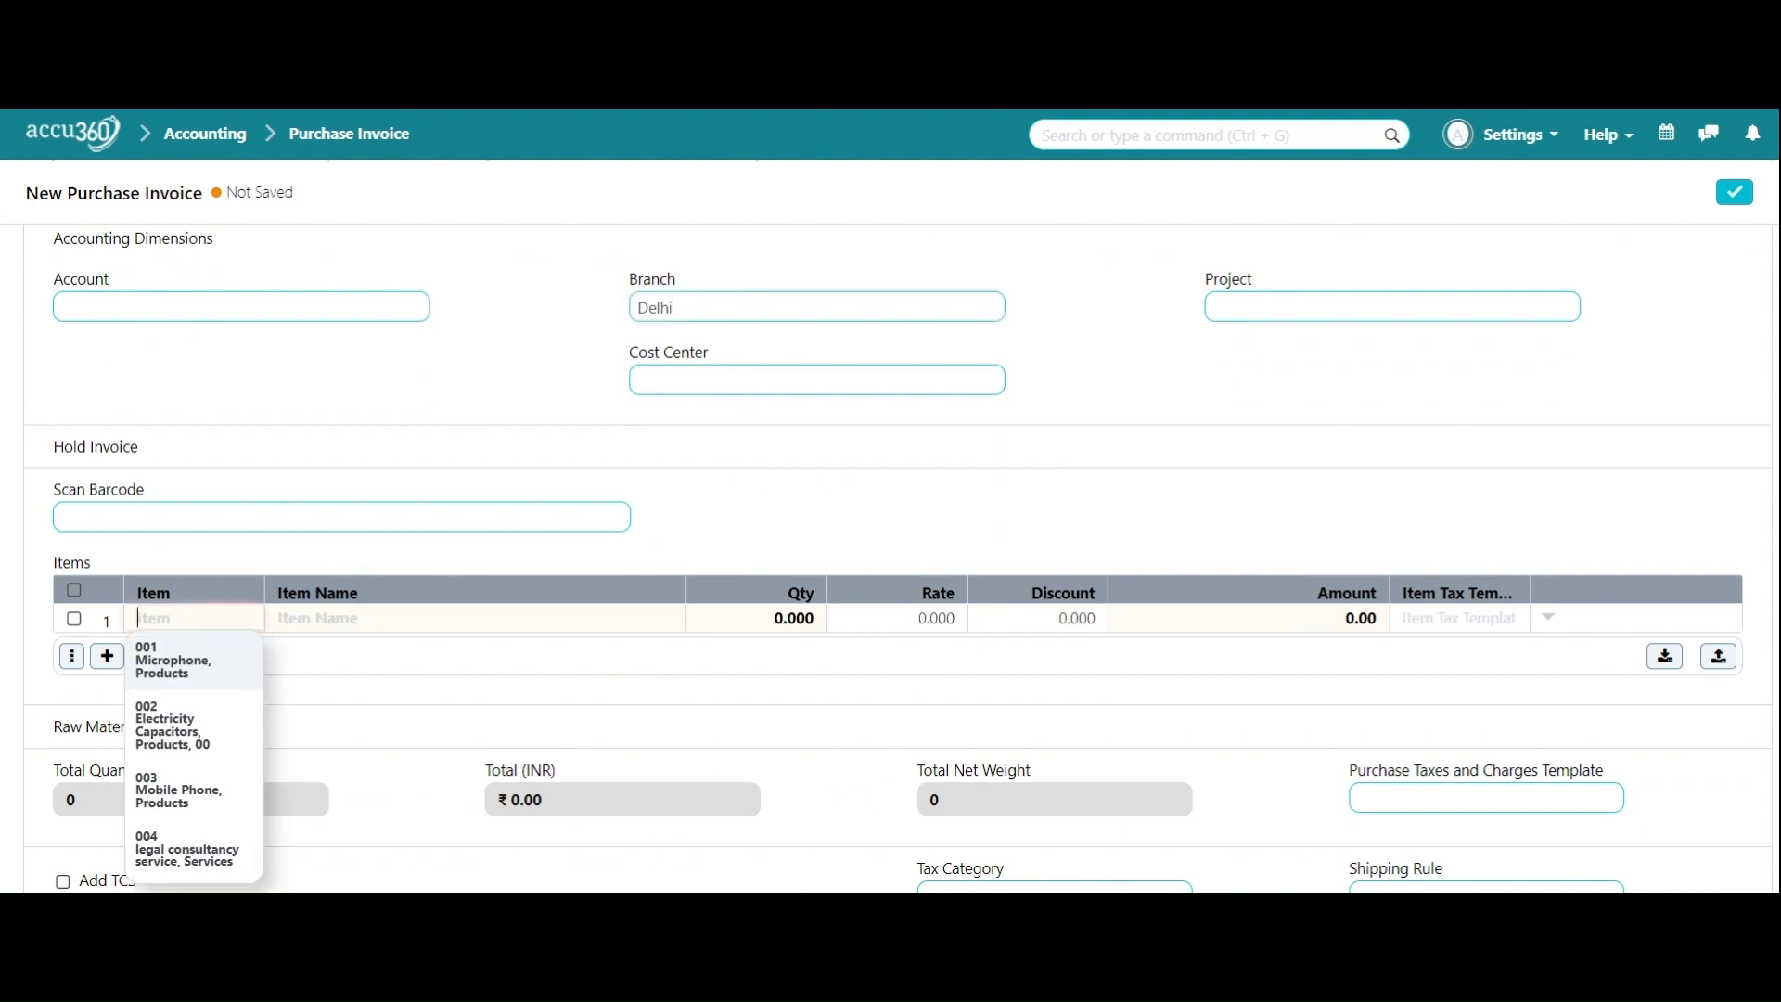
pyautogui.write('sw')
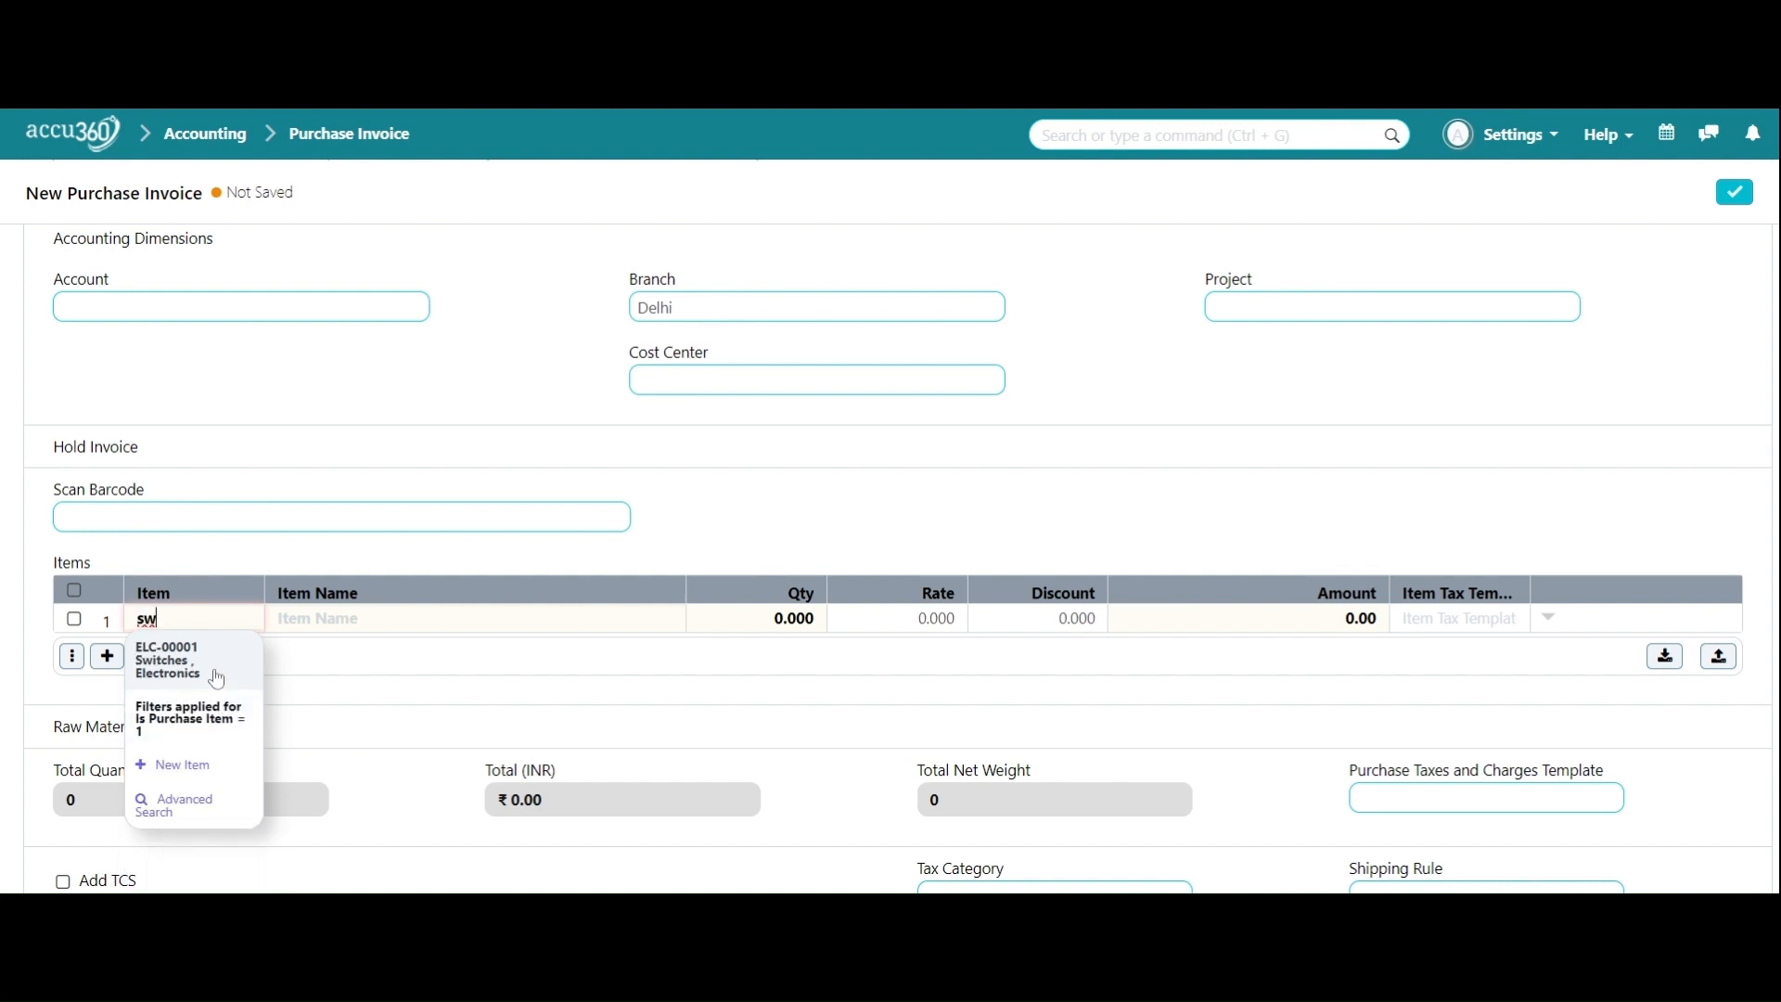
pyautogui.click(199, 661)
# Replace the item tax template in the Switches row with CS GST INPUT 18%
pyautogui.scroll(-1, 817, 686)
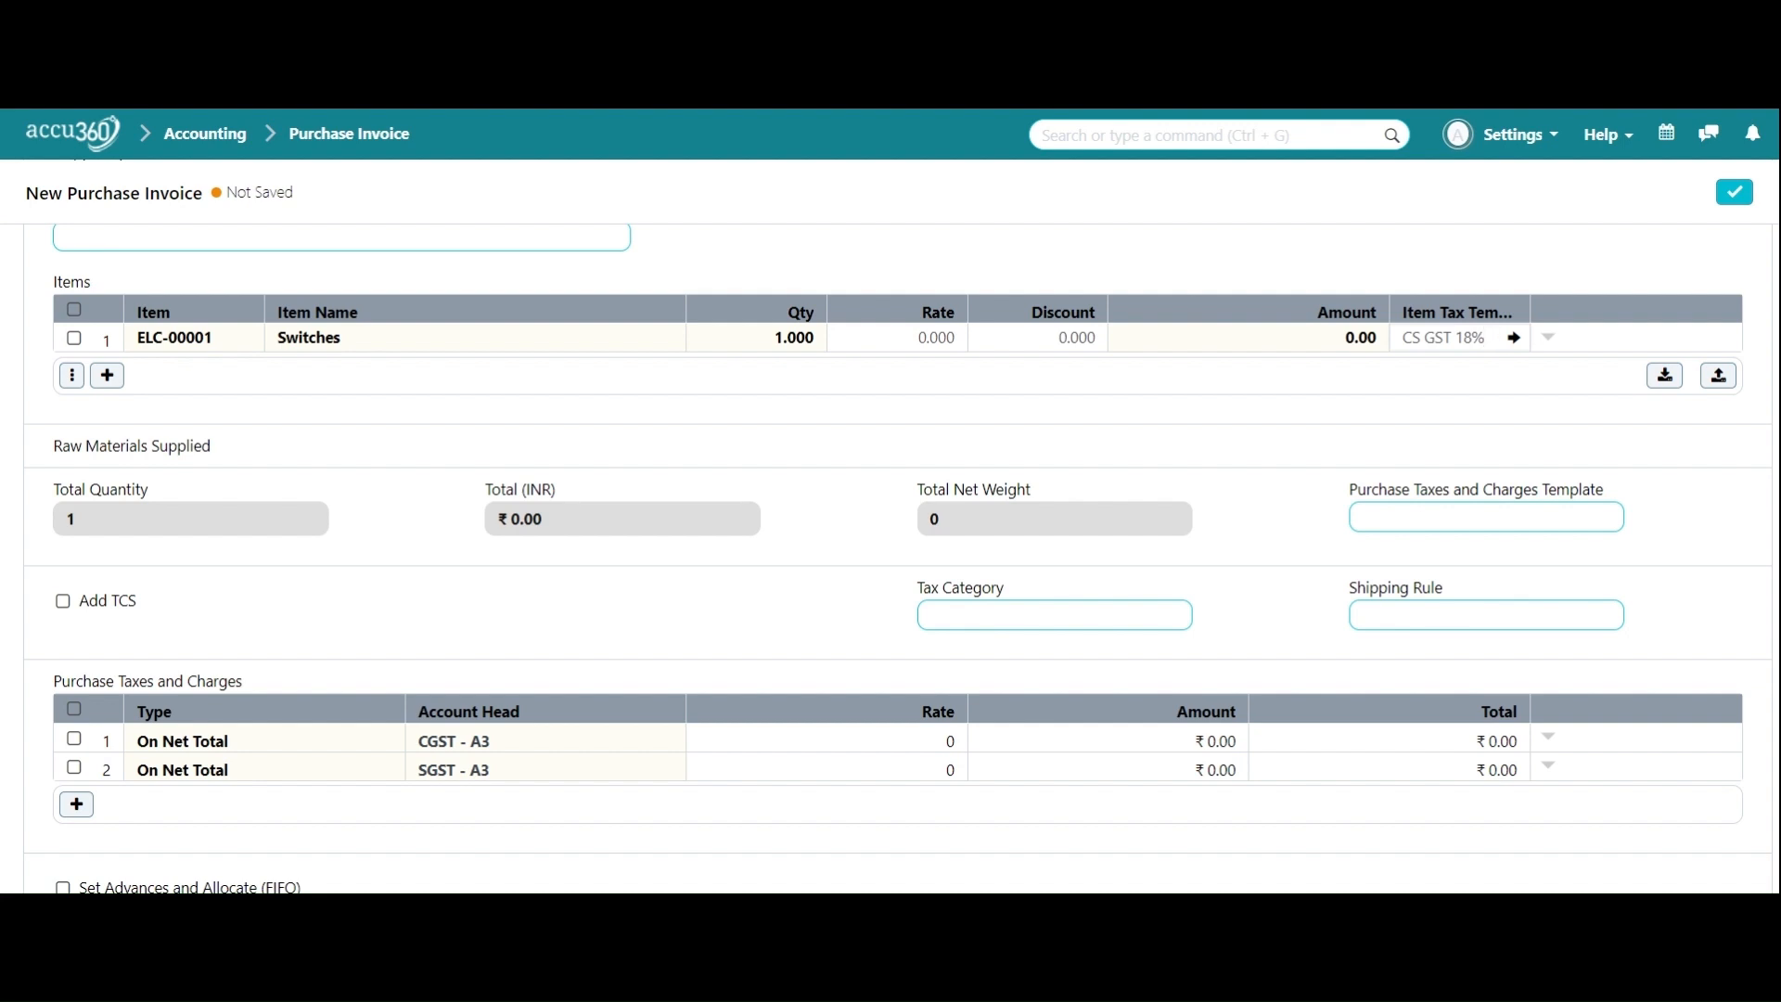
pyautogui.press('BackSpace')
pyautogui.press('BackSpace')
pyautogui.press('BackSpace')
pyautogui.press('BackSpace')
pyautogui.press('BackSpace')
pyautogui.press('BackSpace')
pyautogui.press('BackSpace')
pyautogui.press('BackSpace')
pyautogui.press('BackSpace')
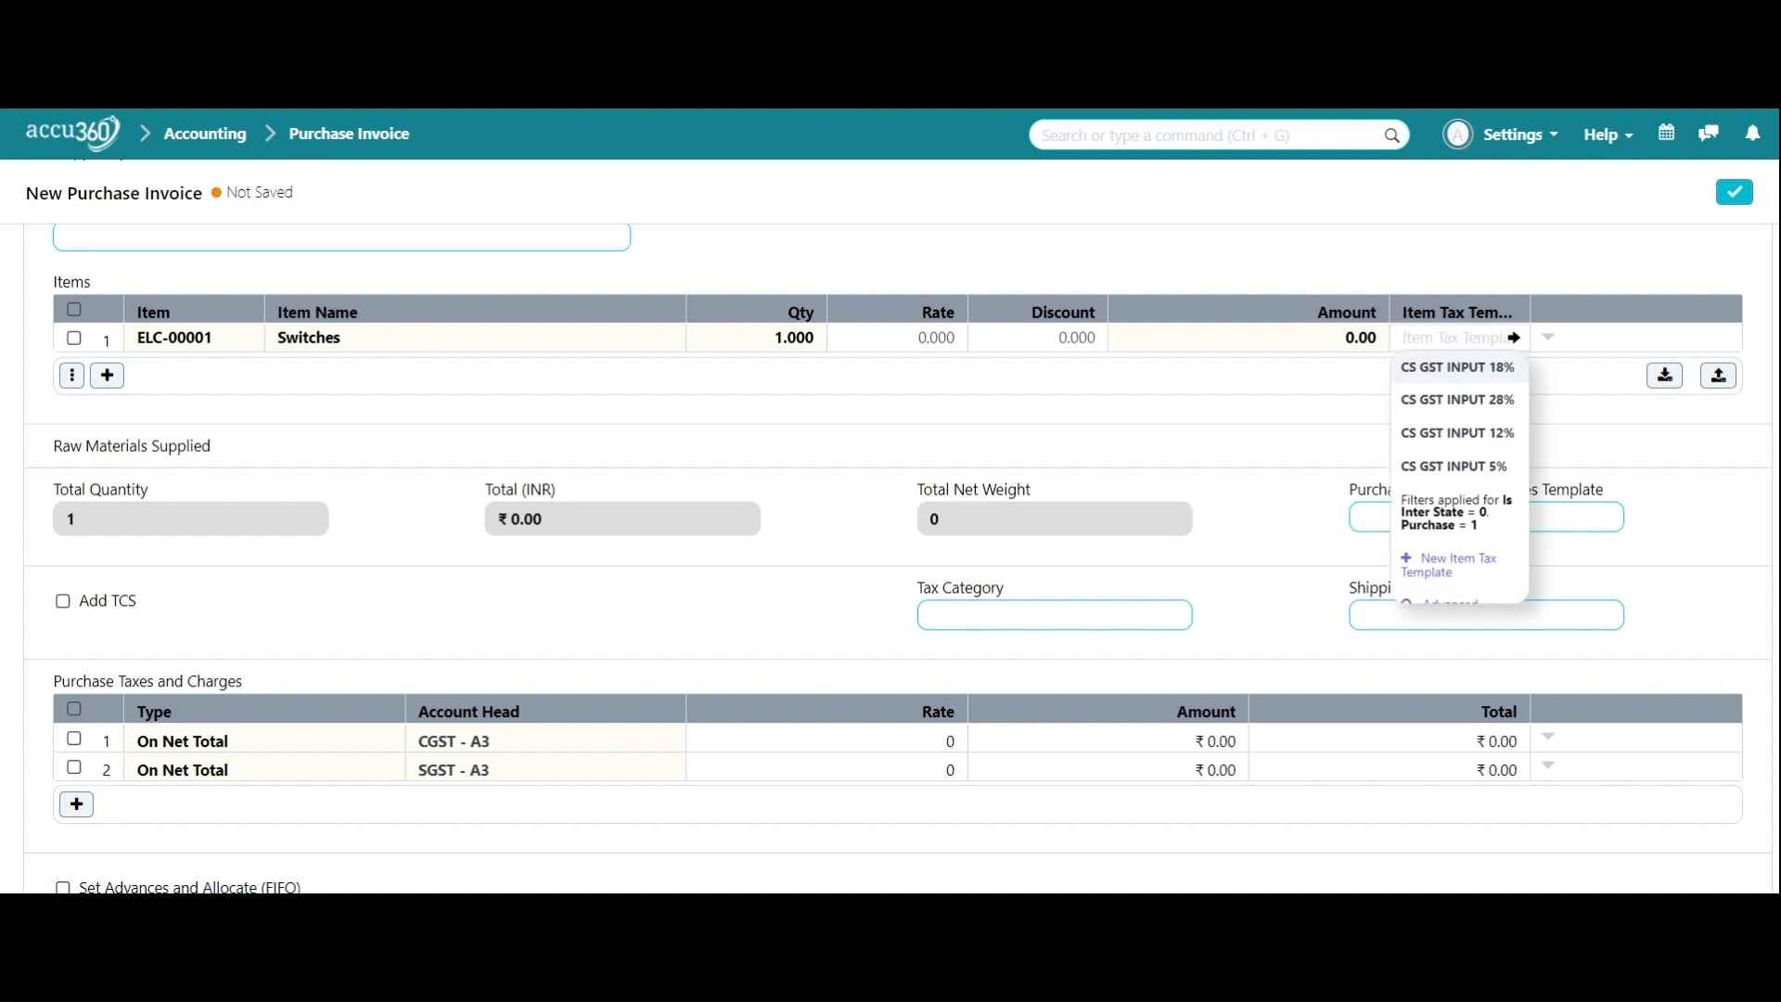
pyautogui.click(1467, 371)
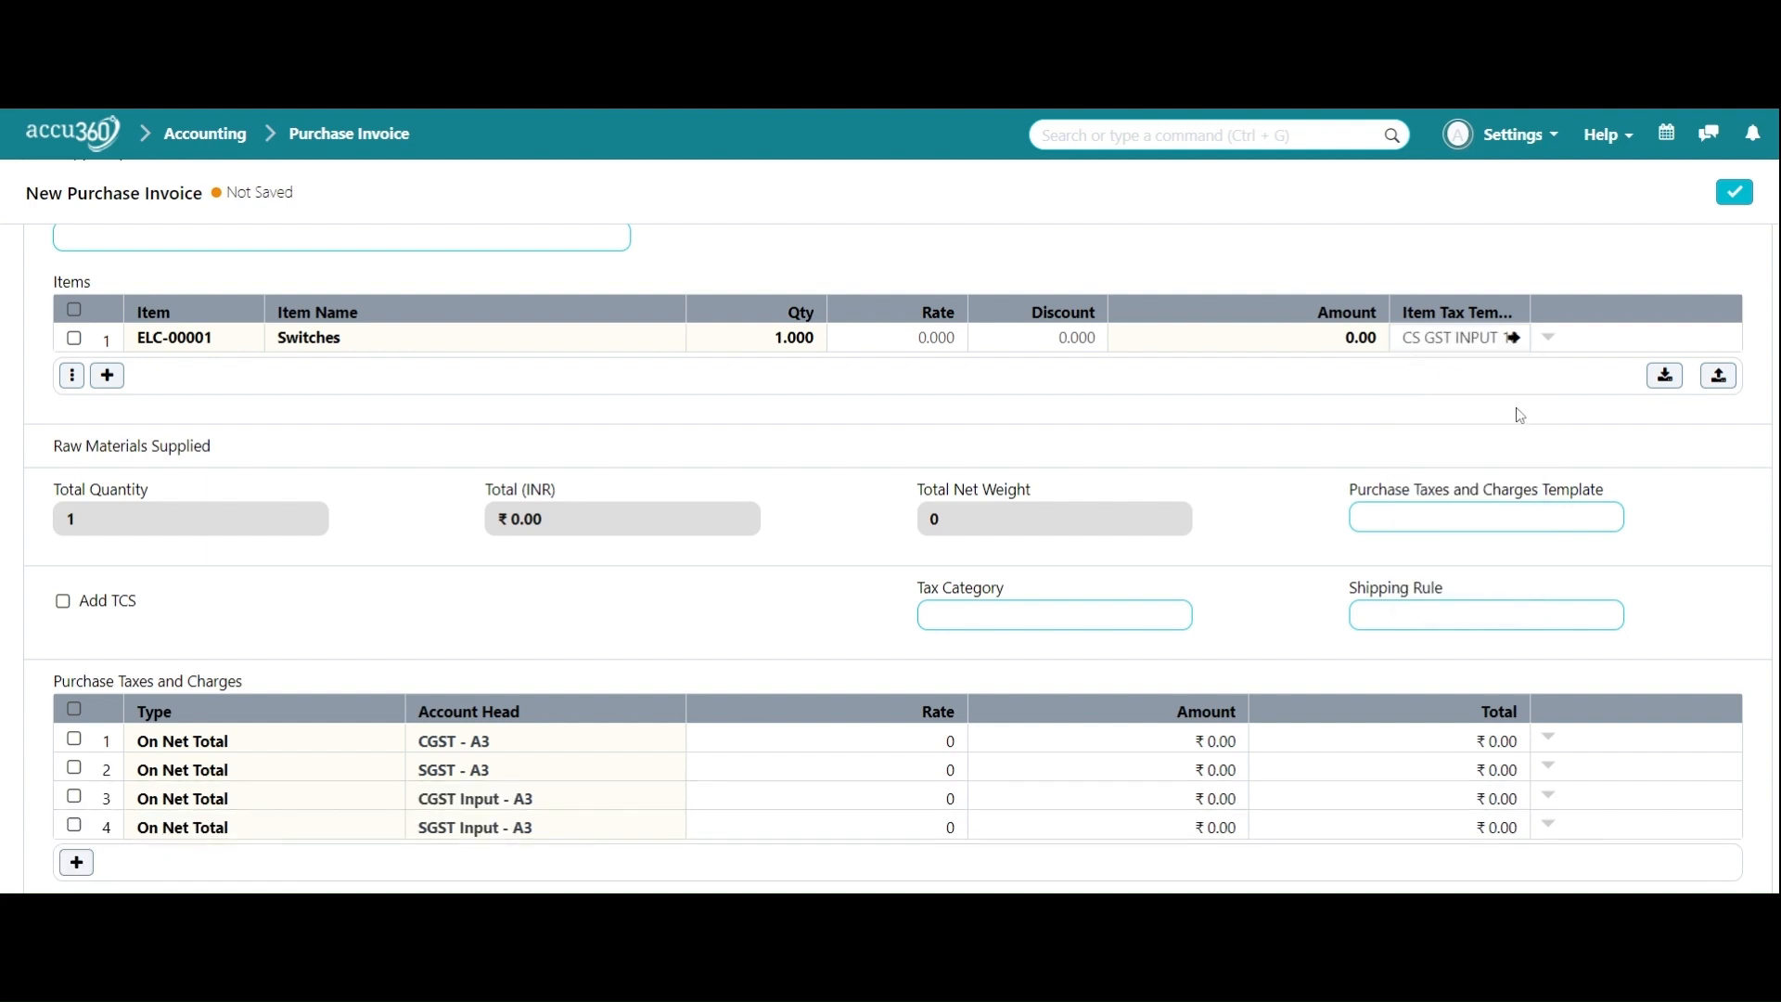
# Set the Switches row's quantity to 1,000 and its rate to 100
pyautogui.click(789, 339)
pyautogui.write('10')
pyautogui.press('Tab')
pyautogui.write('1')
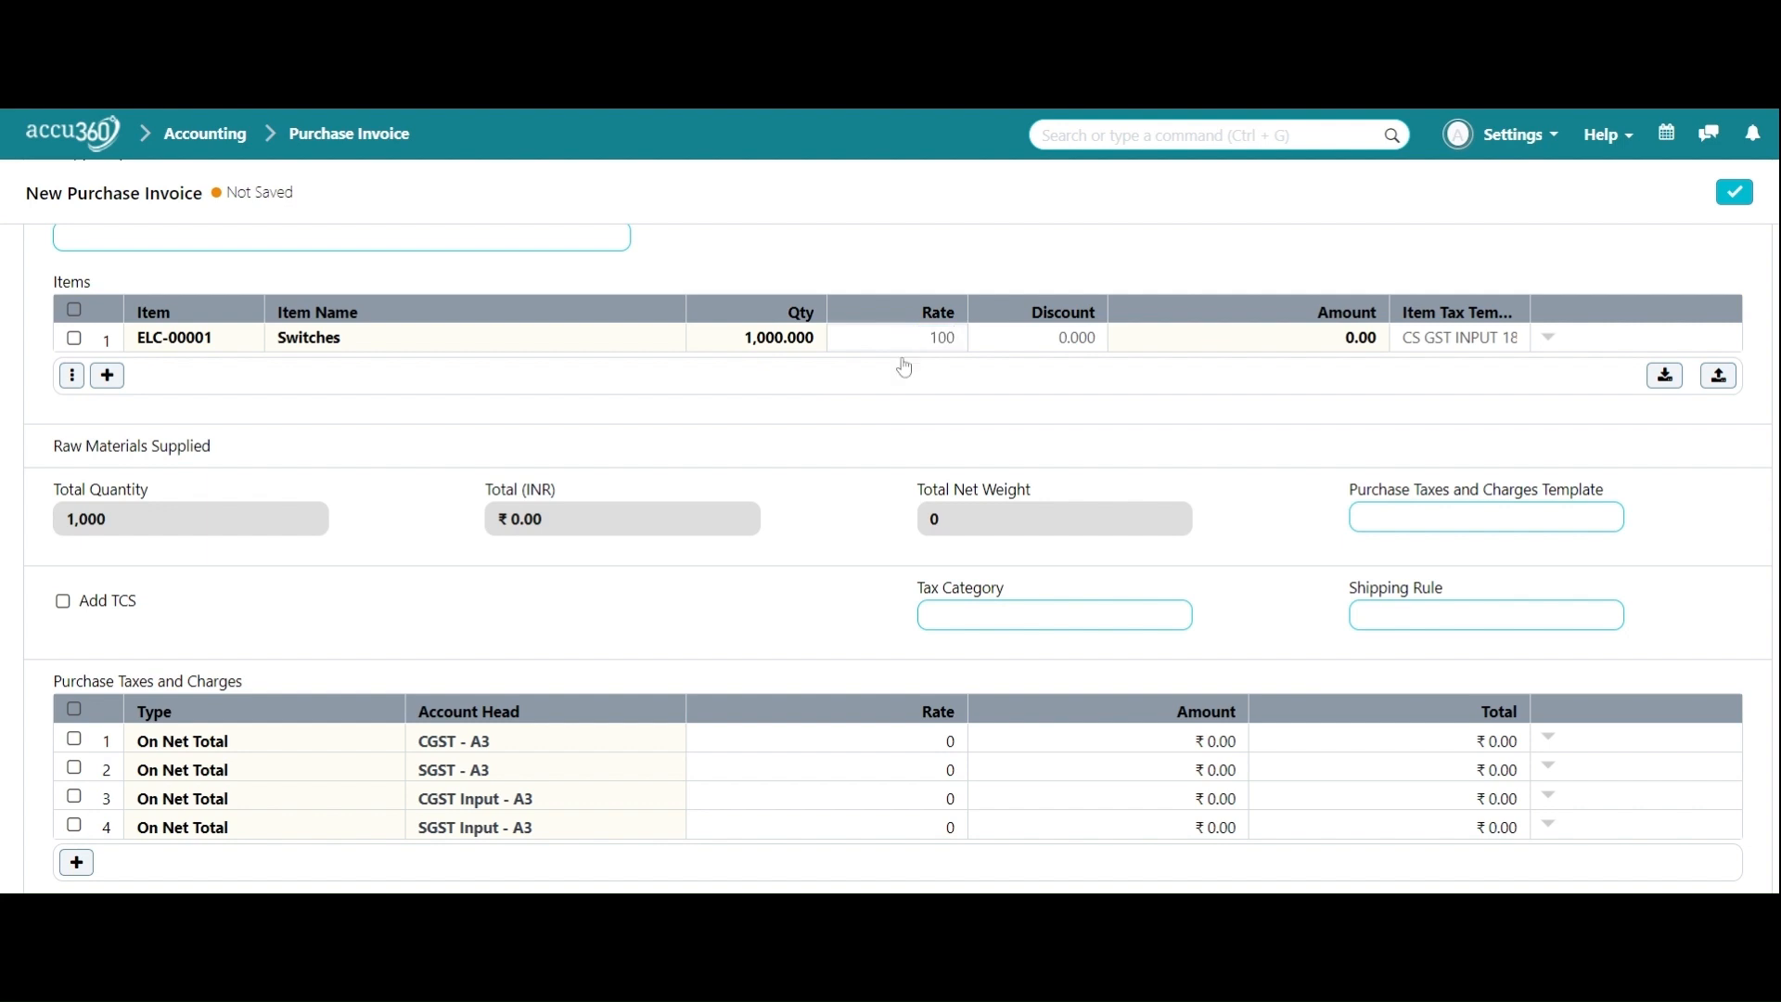
# Delete the CGST - A3 and SGST - A3 rows from the Purchase Taxes and Charges table and review the invoice totals
pyautogui.scroll(-3, 1176, 561)
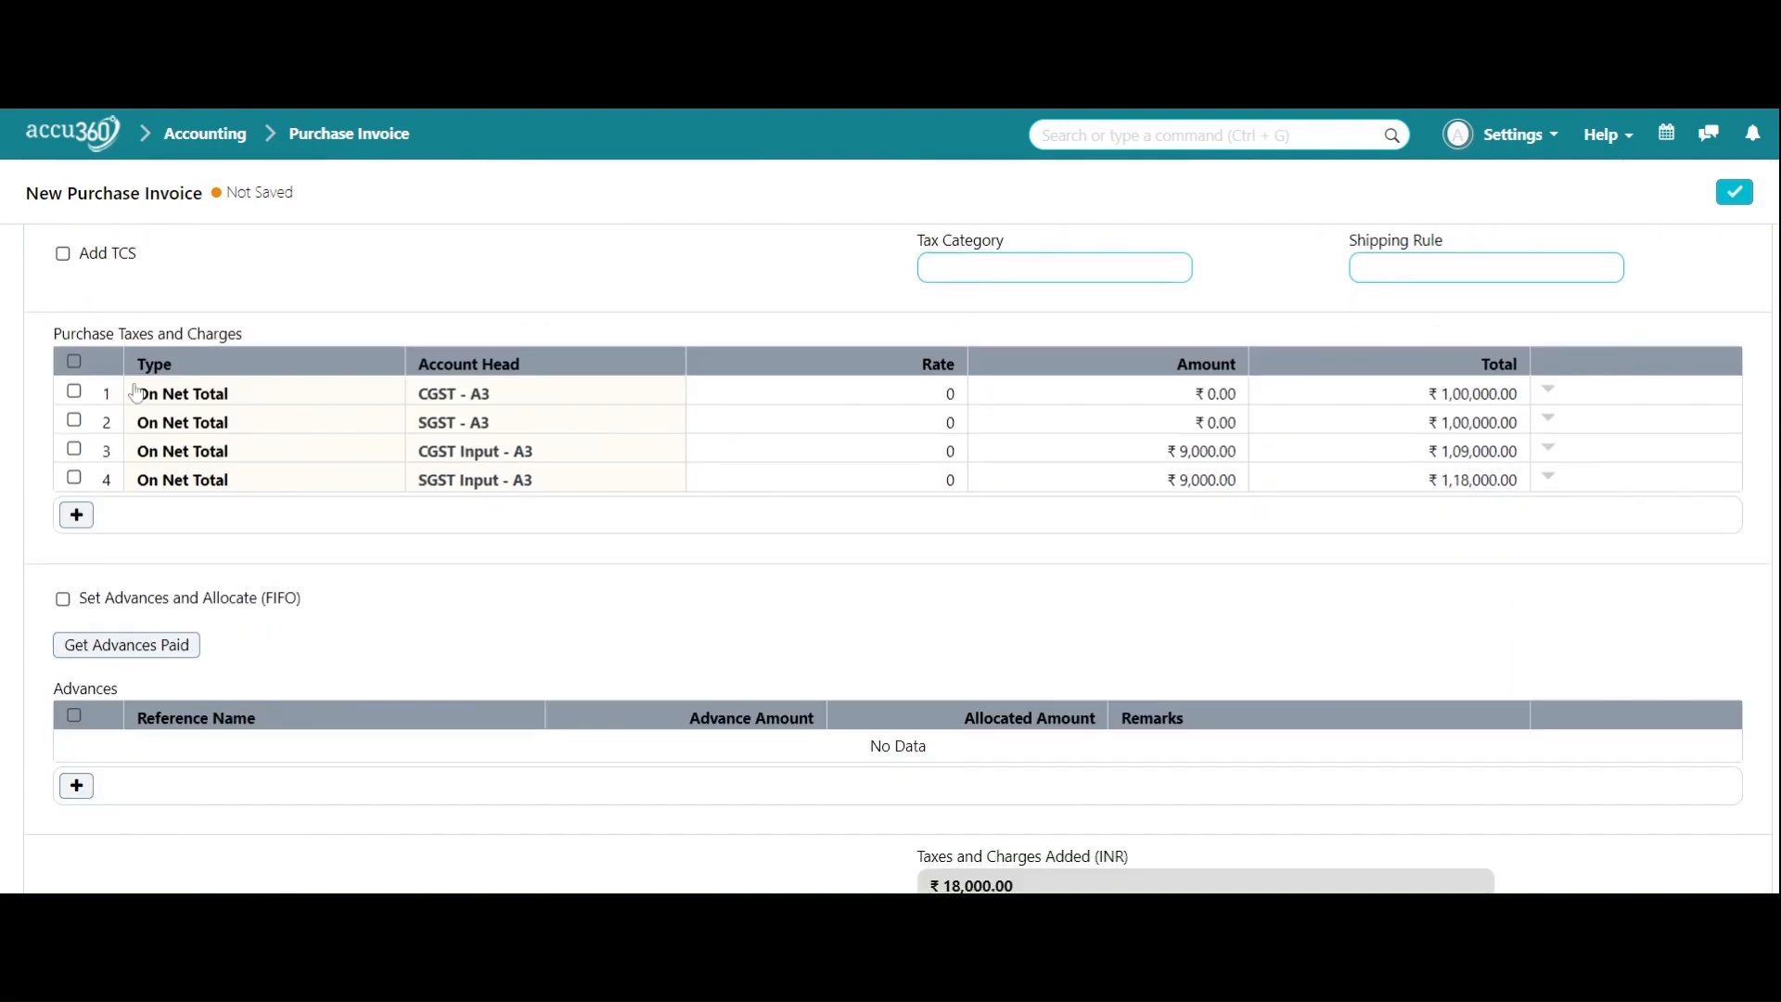
pyautogui.click(74, 391)
pyautogui.click(74, 421)
pyautogui.click(76, 515)
pyautogui.scroll(-8, 825, 530)
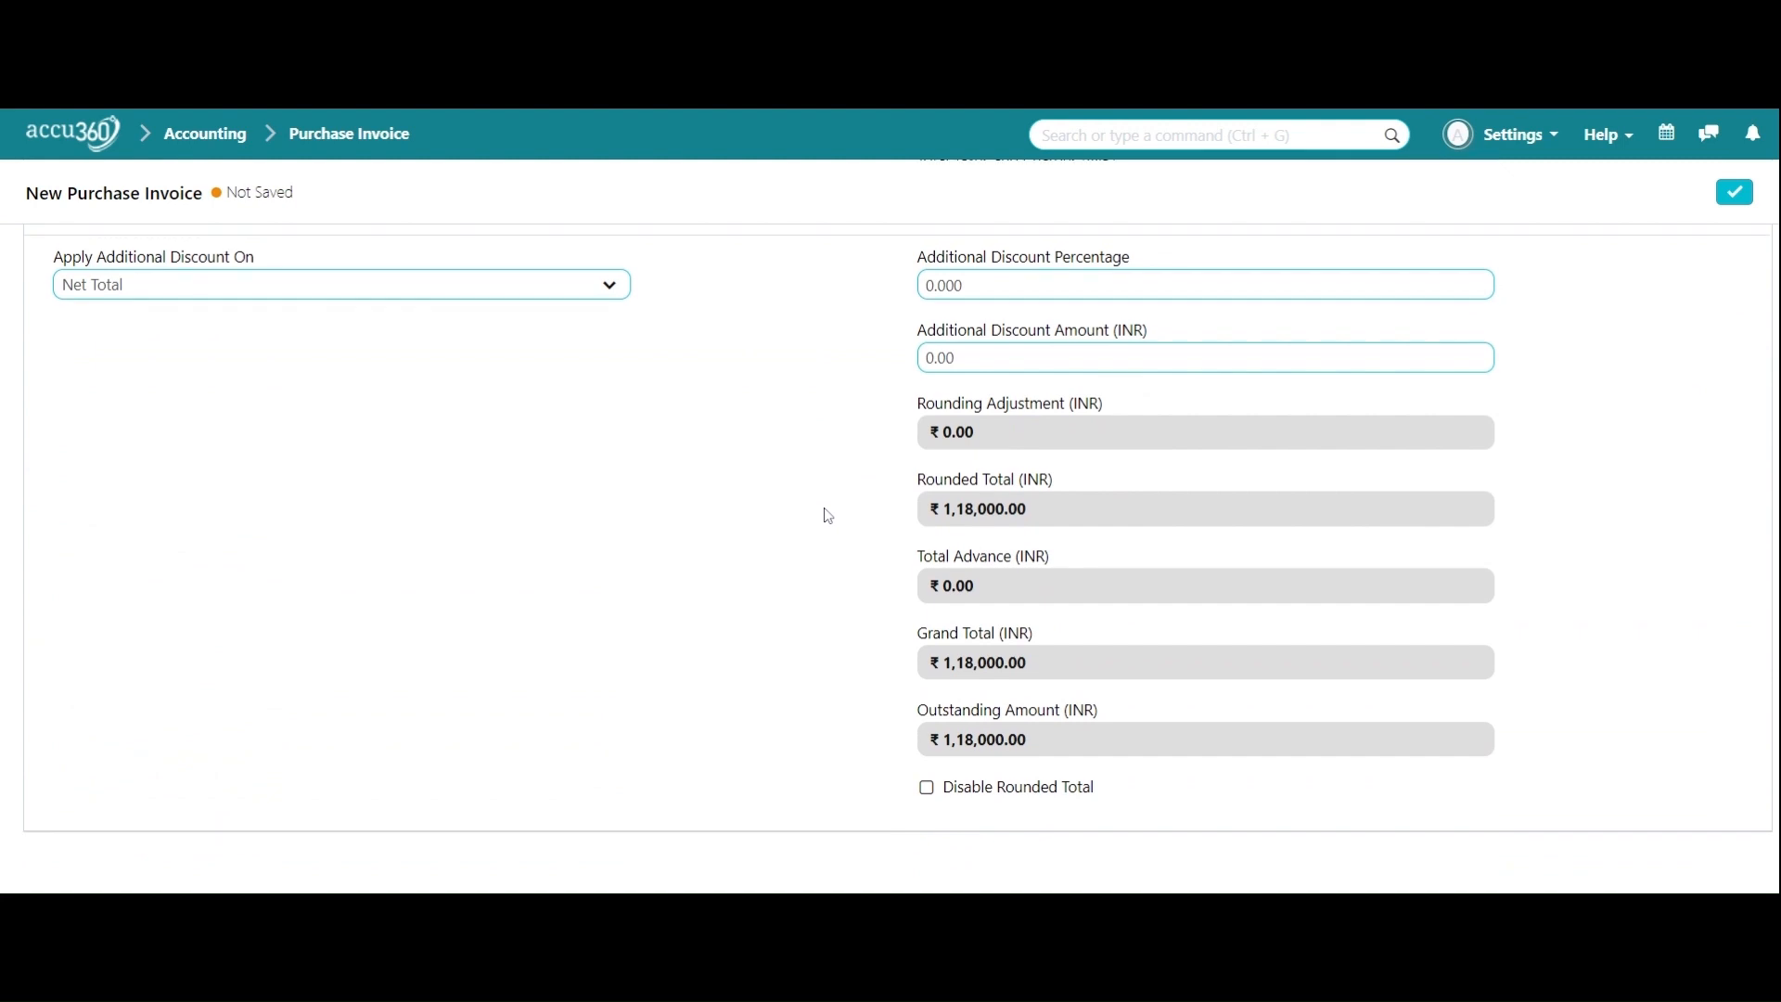
pyautogui.scroll(5, 827, 516)
pyautogui.scroll(3, 821, 516)
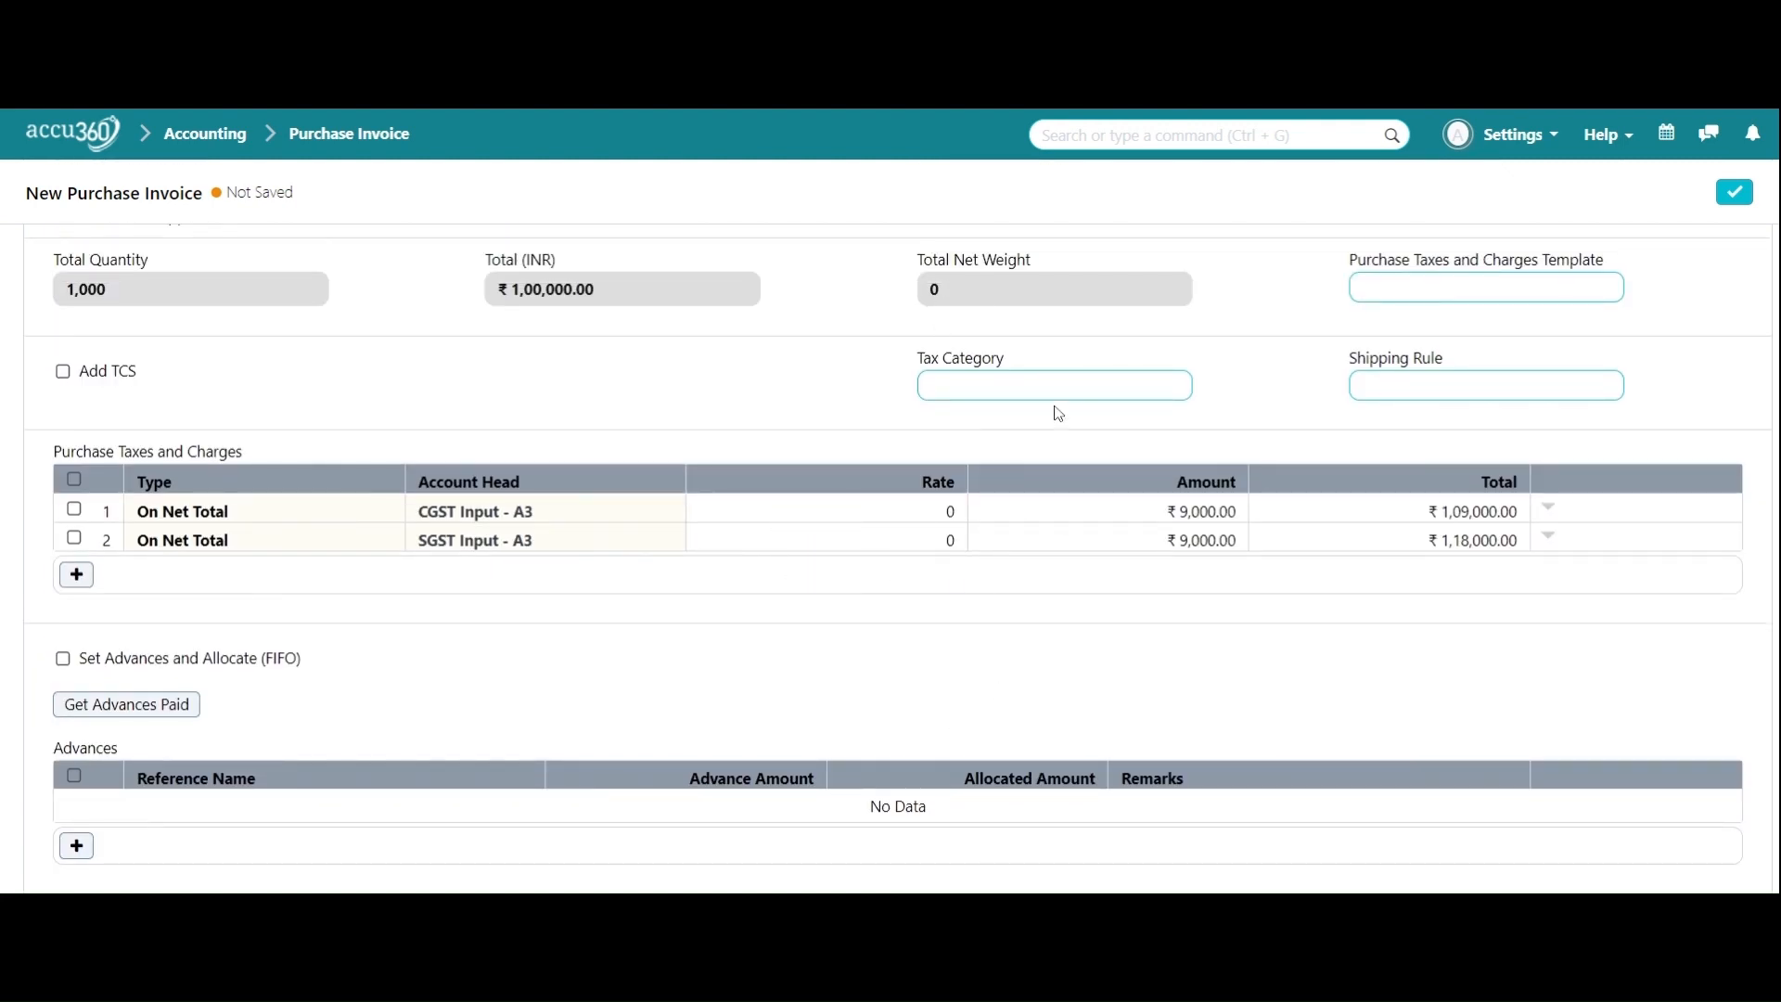
pyautogui.scroll(4, 1053, 414)
pyautogui.scroll(4, 1058, 405)
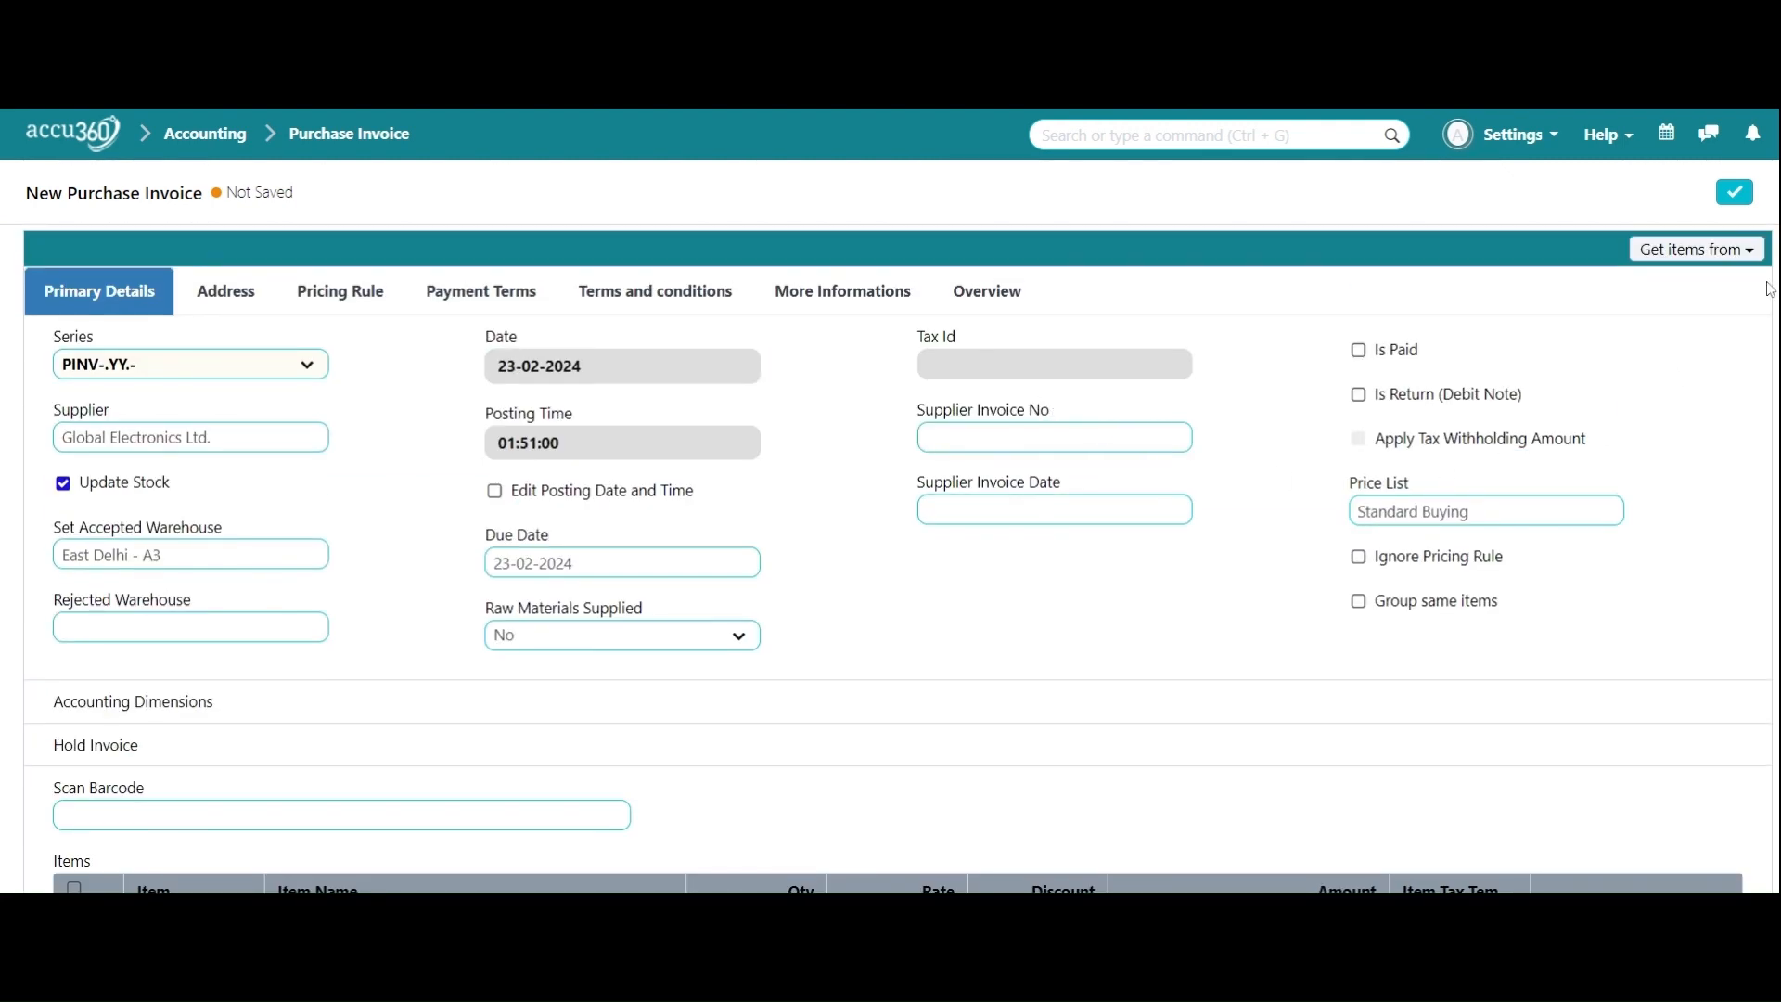
# Save the purchase invoice for Global Electronics Ltd. and submit it
pyautogui.click(1732, 198)
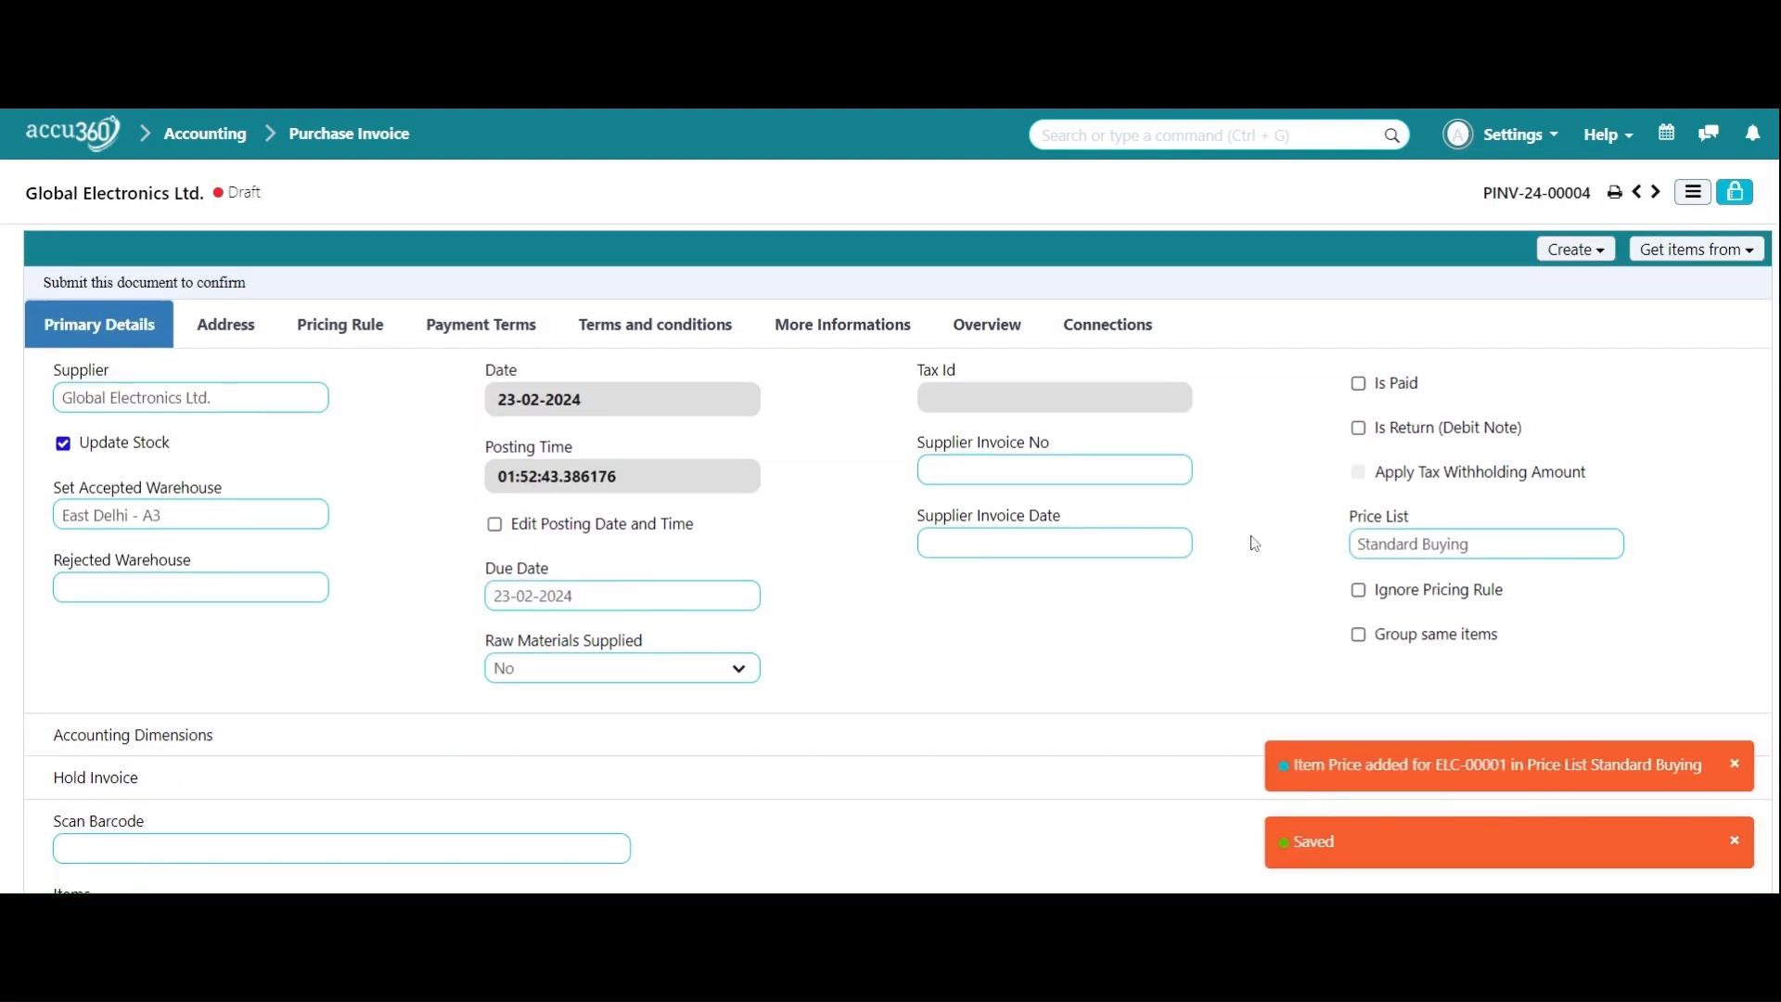
pyautogui.scroll(-4, 687, 680)
pyautogui.scroll(4, 695, 683)
pyautogui.click(1734, 193)
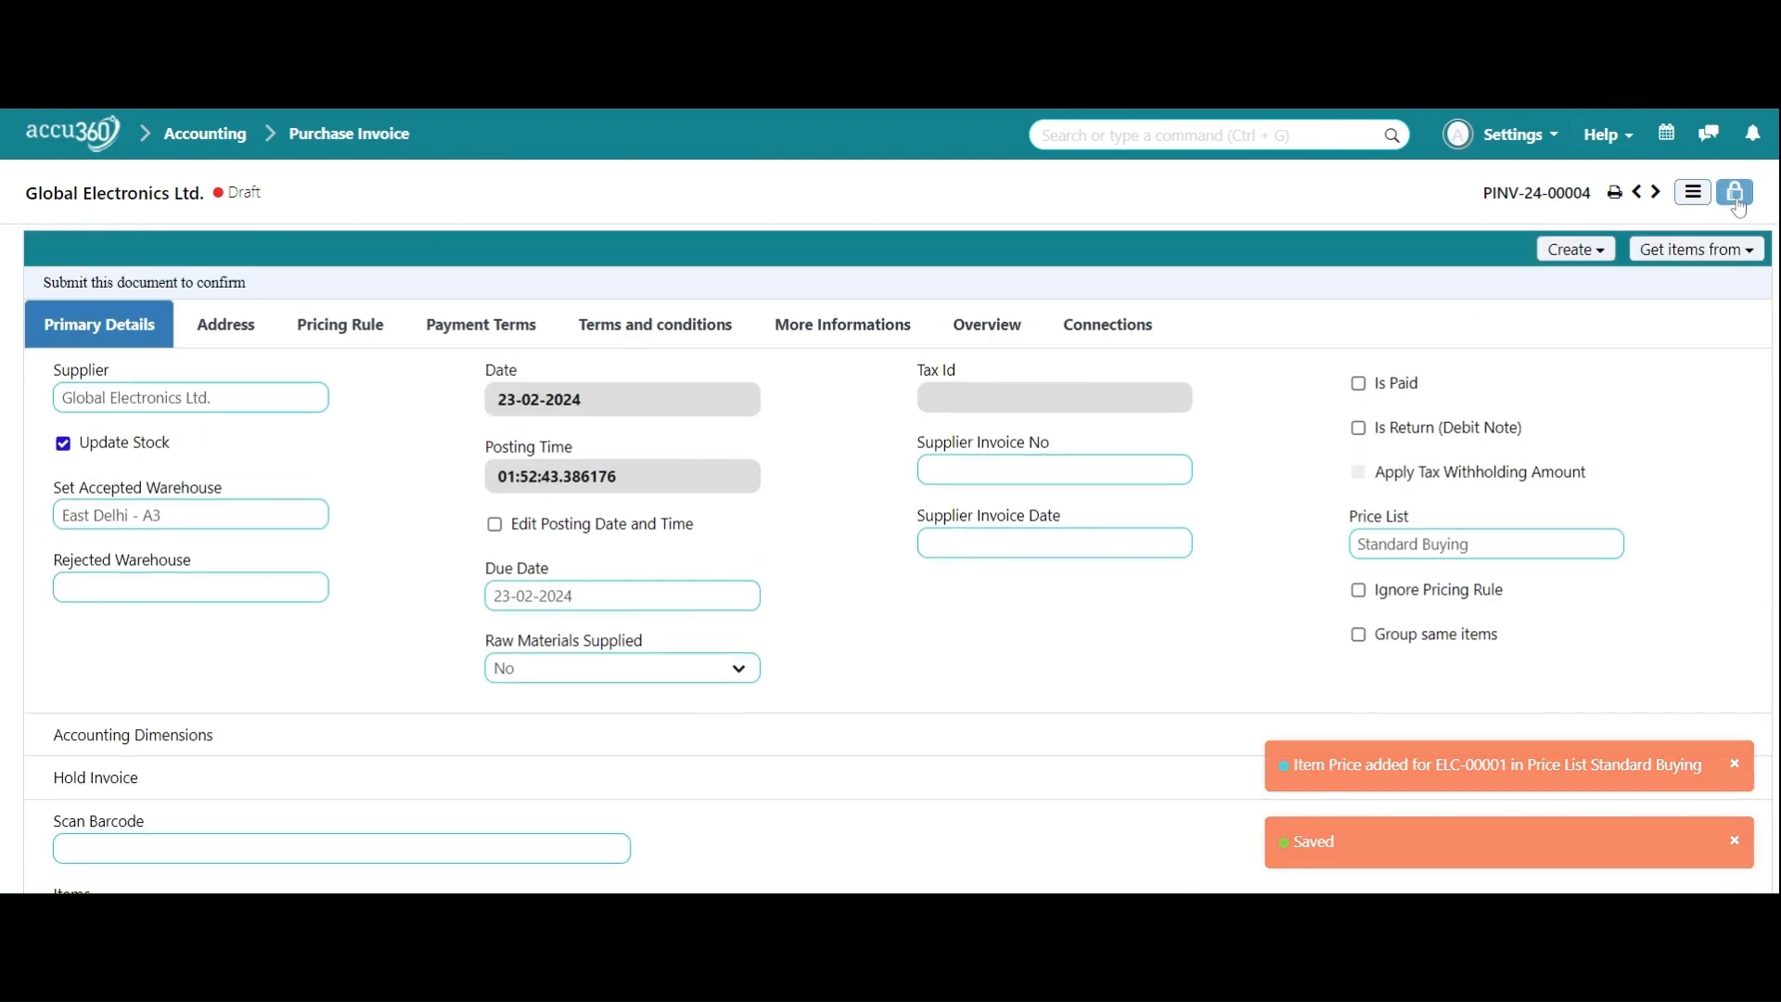
pyautogui.click(1239, 178)
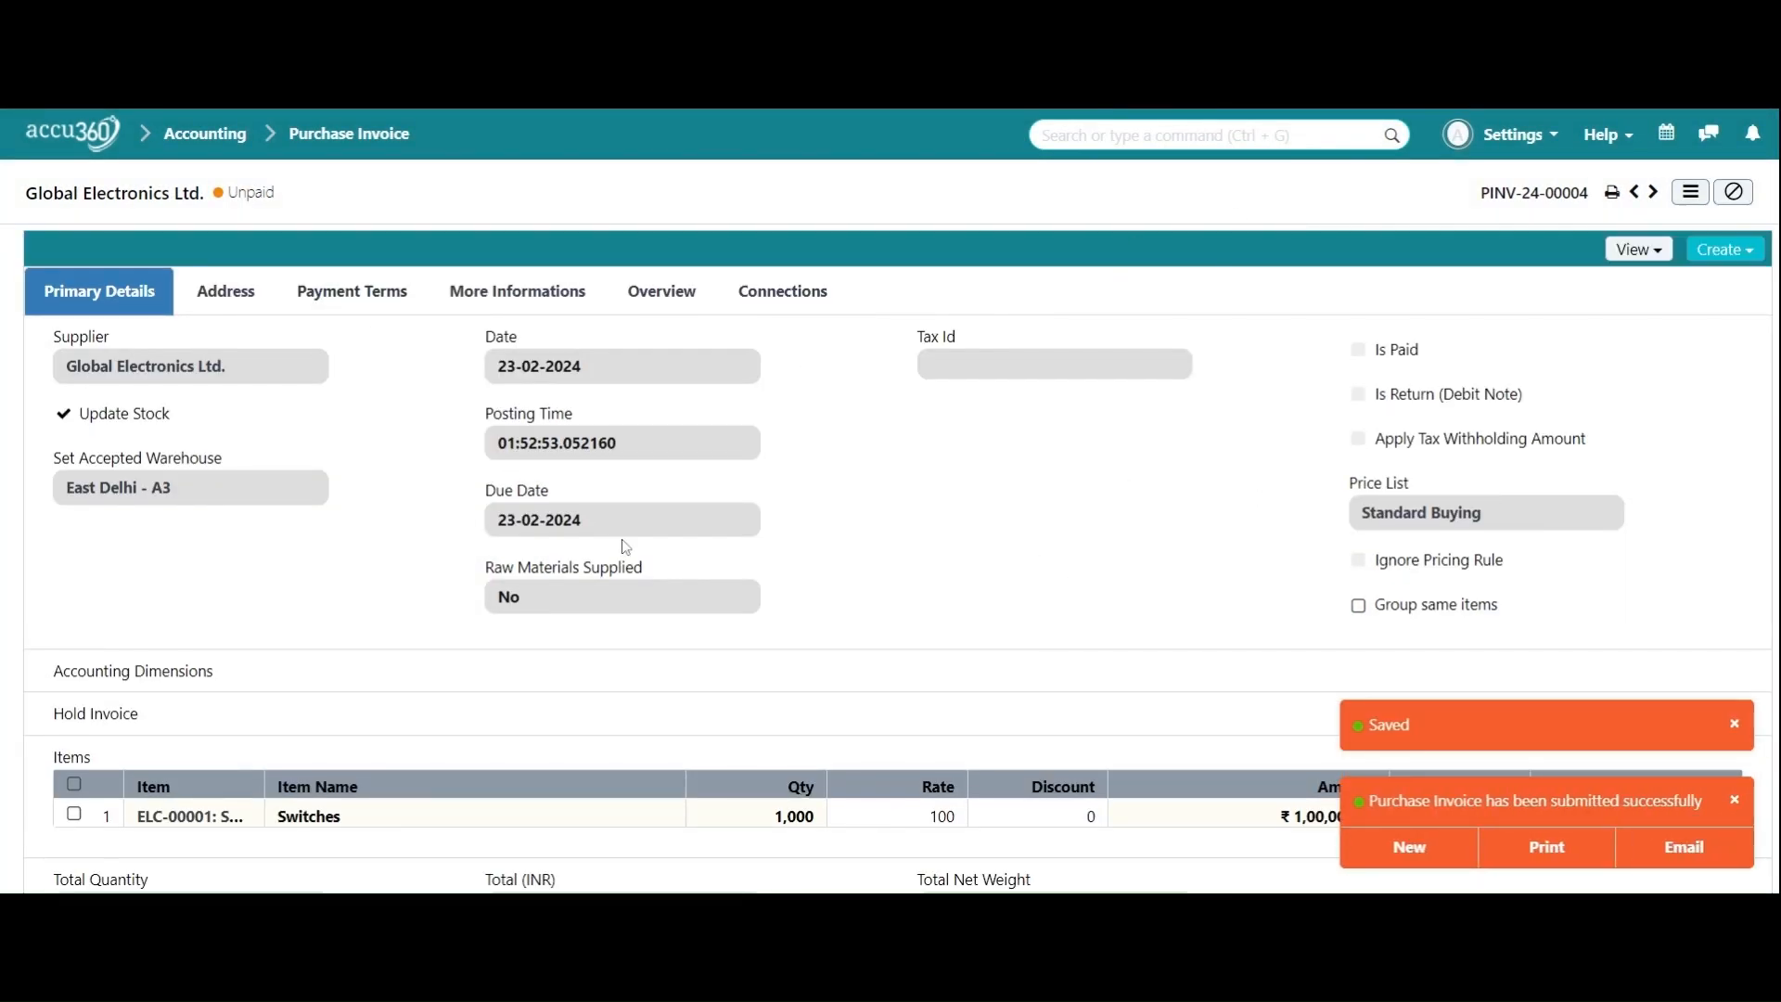
# Examine the Switches row's additional information in the submitted invoice, and open its linked batch to check the manufacturing and expiry dates
pyautogui.scroll(-3, 871, 525)
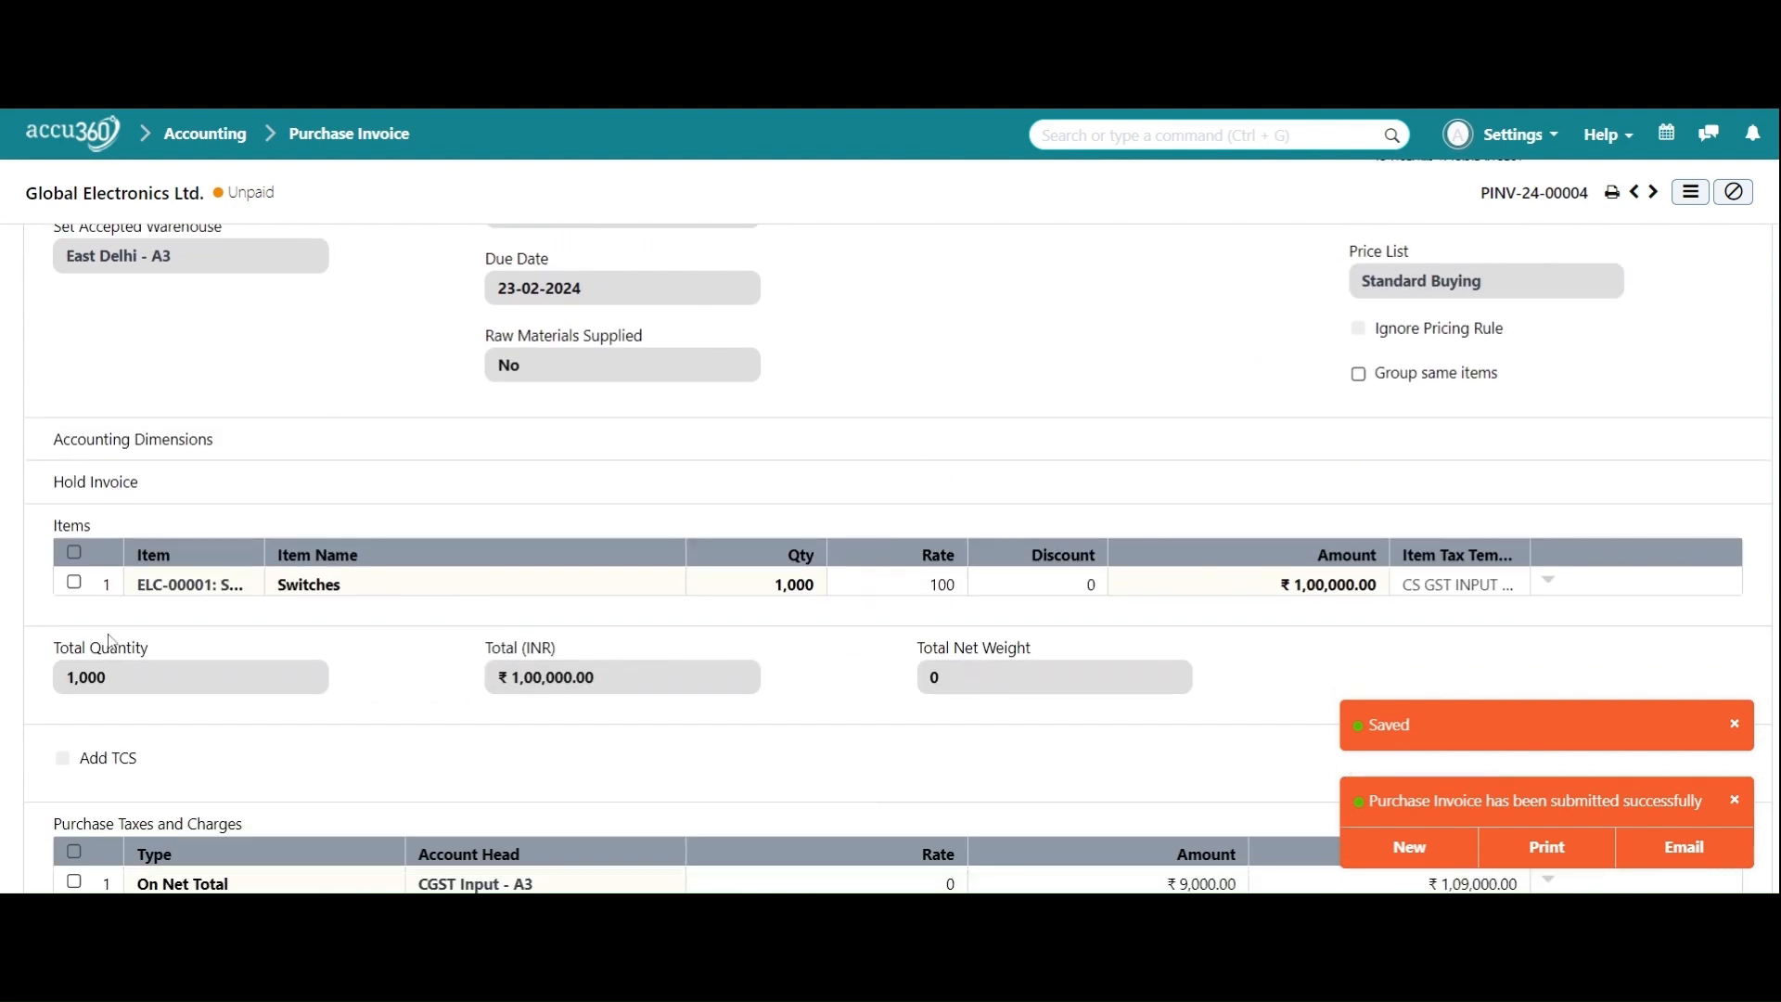
pyautogui.click(115, 584)
pyautogui.scroll(-1, 866, 560)
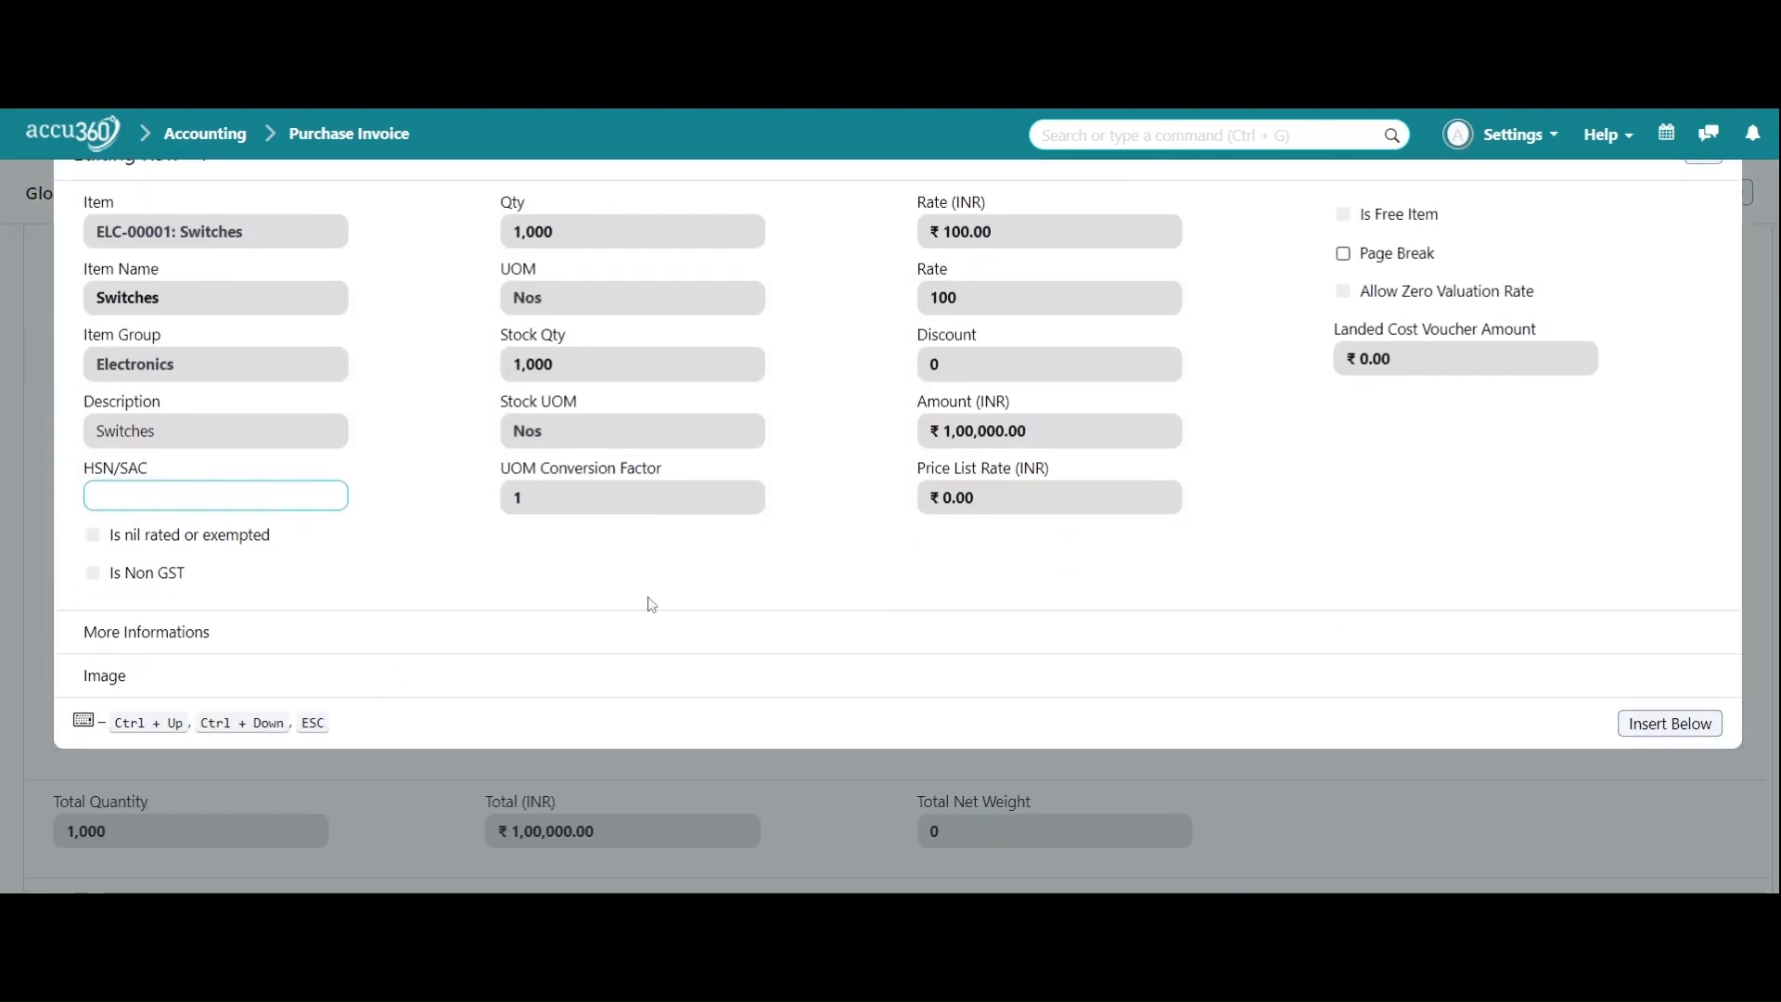
pyautogui.click(166, 640)
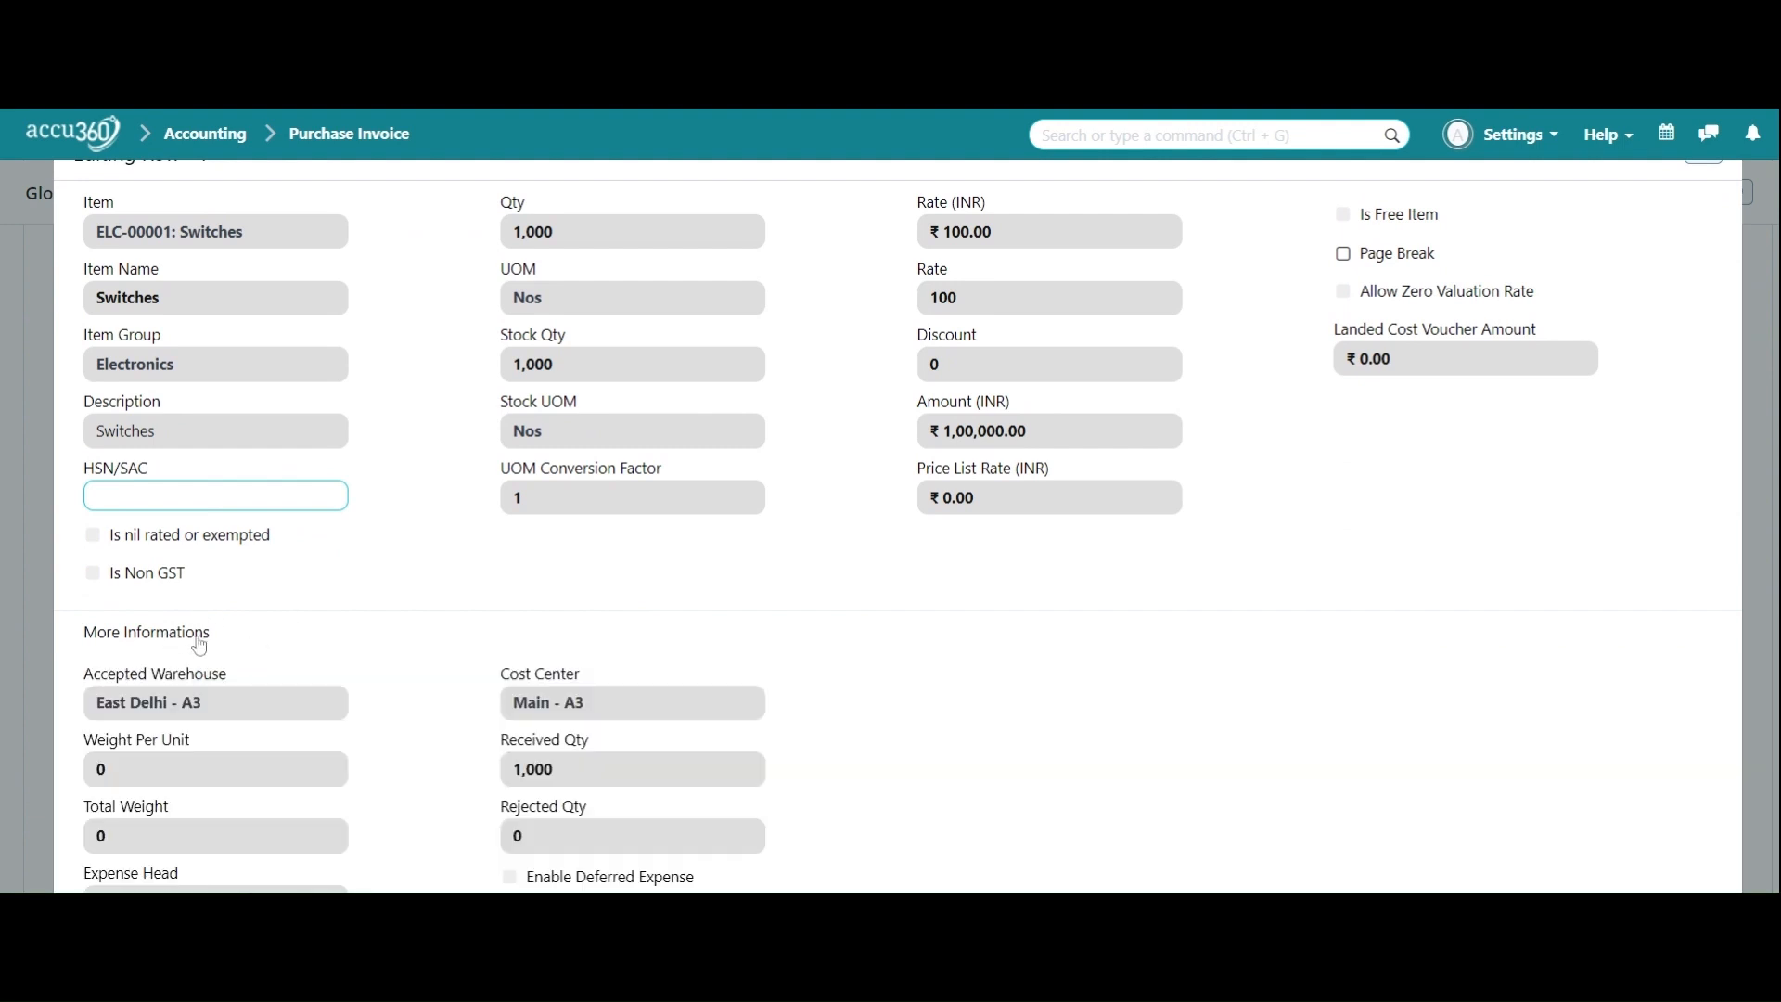
pyautogui.scroll(-3, 710, 616)
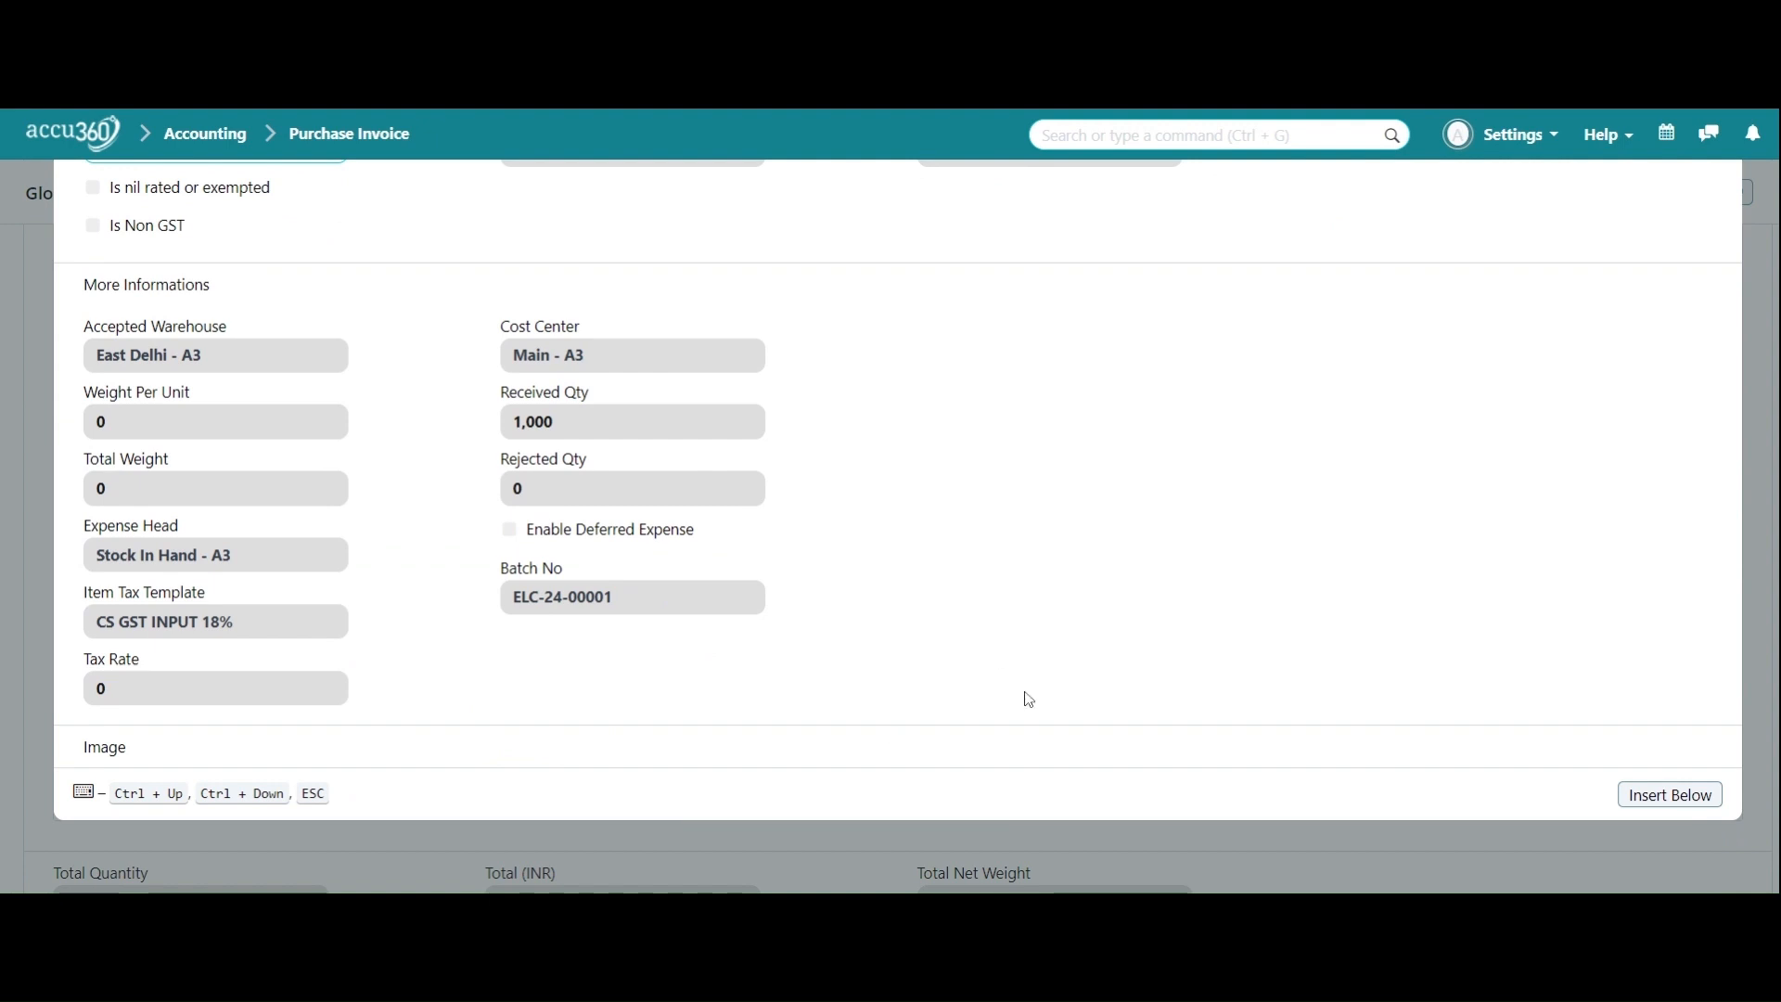
pyautogui.click(586, 599)
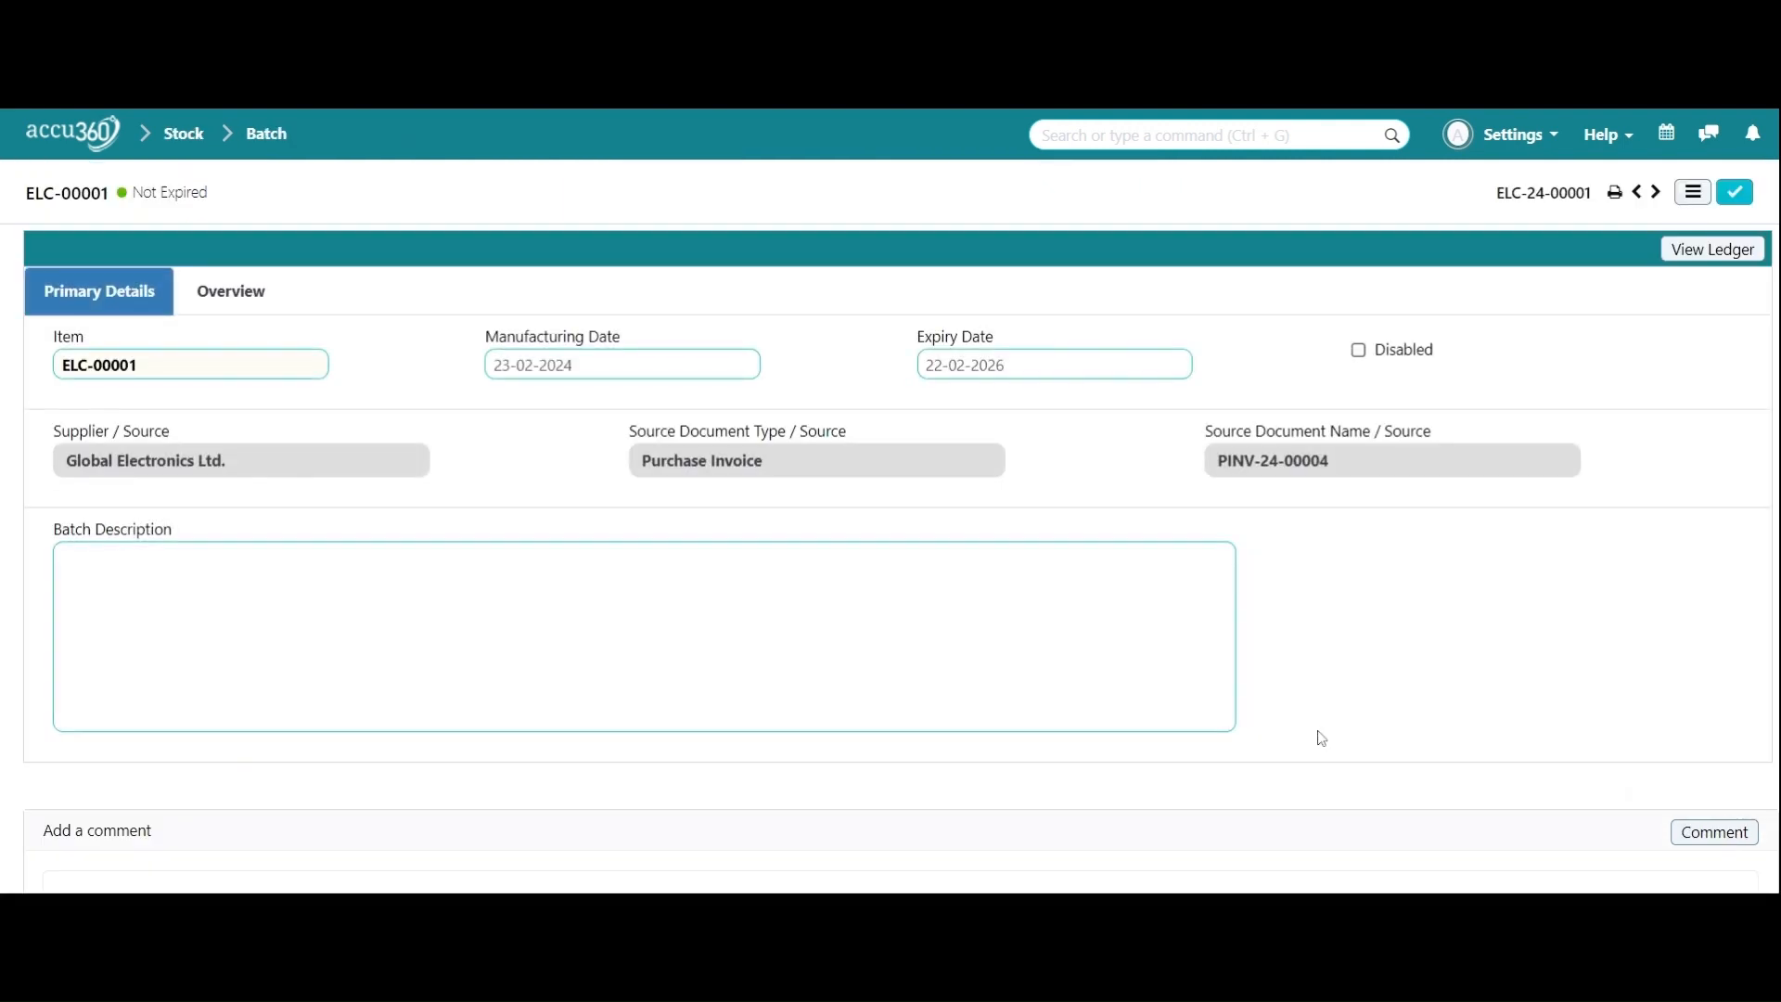
pyautogui.moveTo(608, 366); pyautogui.dragTo(411, 423)
pyautogui.click(410, 423)
# Open batch ELC-24-00001 from the Batch list and examine its primary details and warehouse stock levels
pyautogui.click(1206, 136)
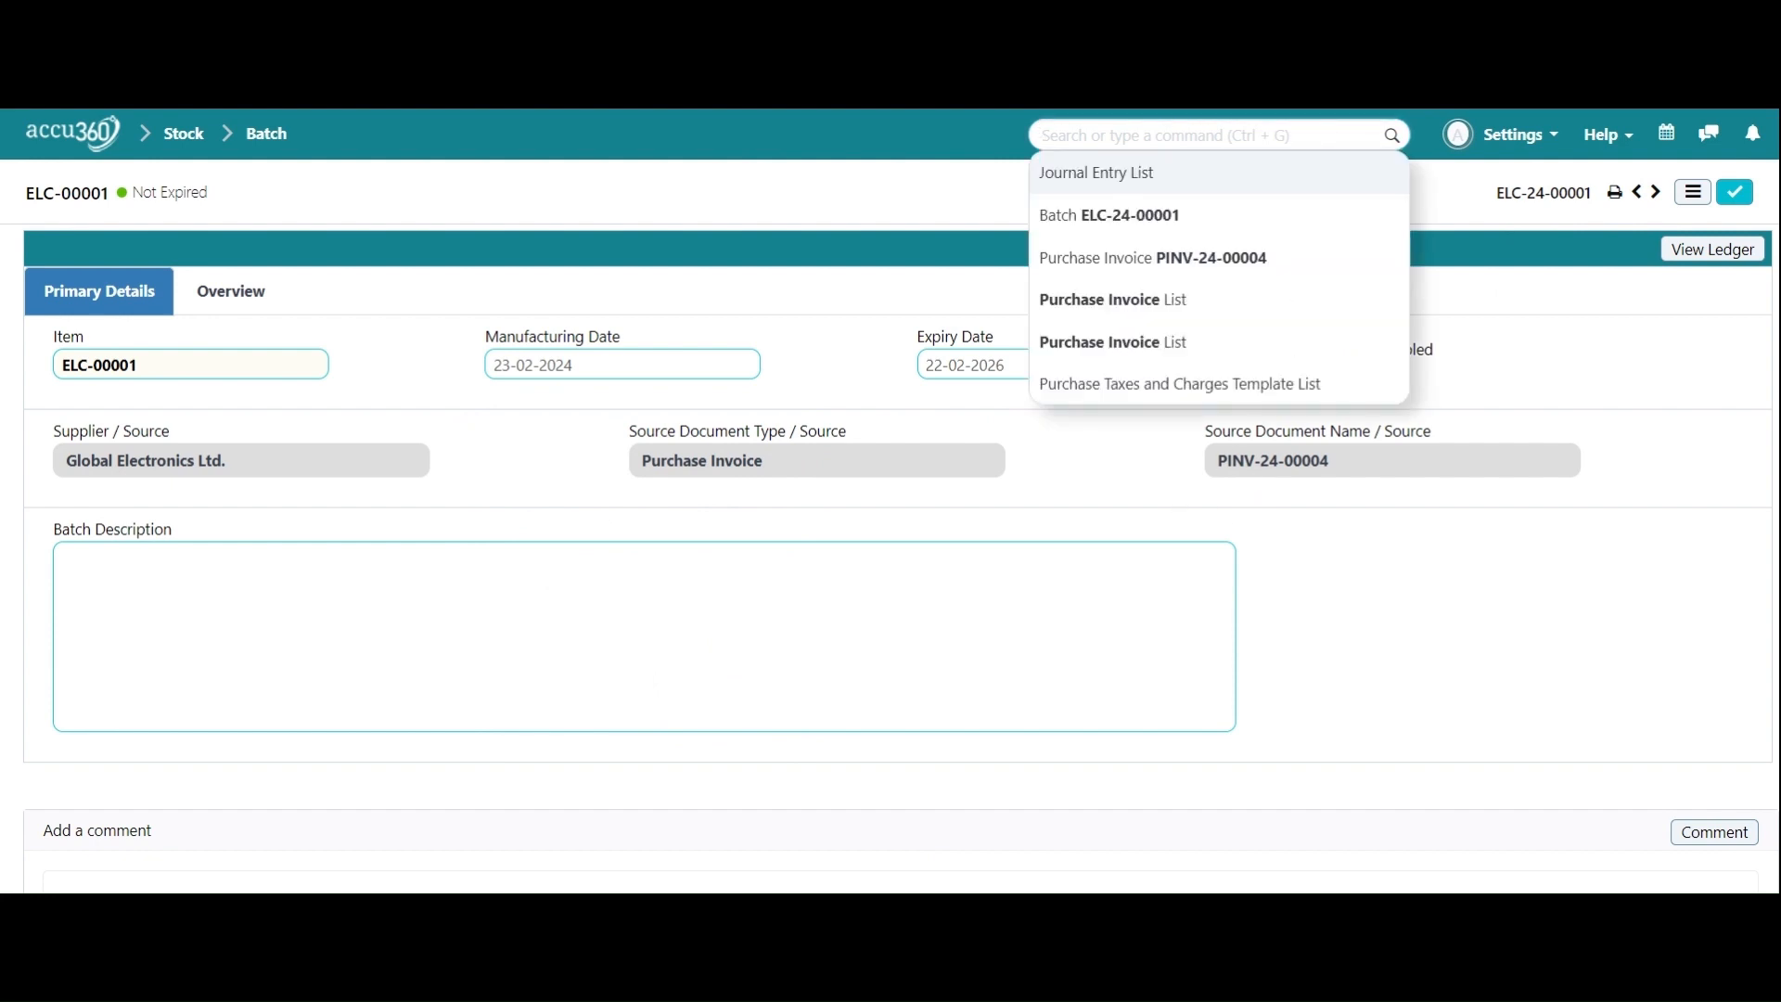
pyautogui.write('batch')
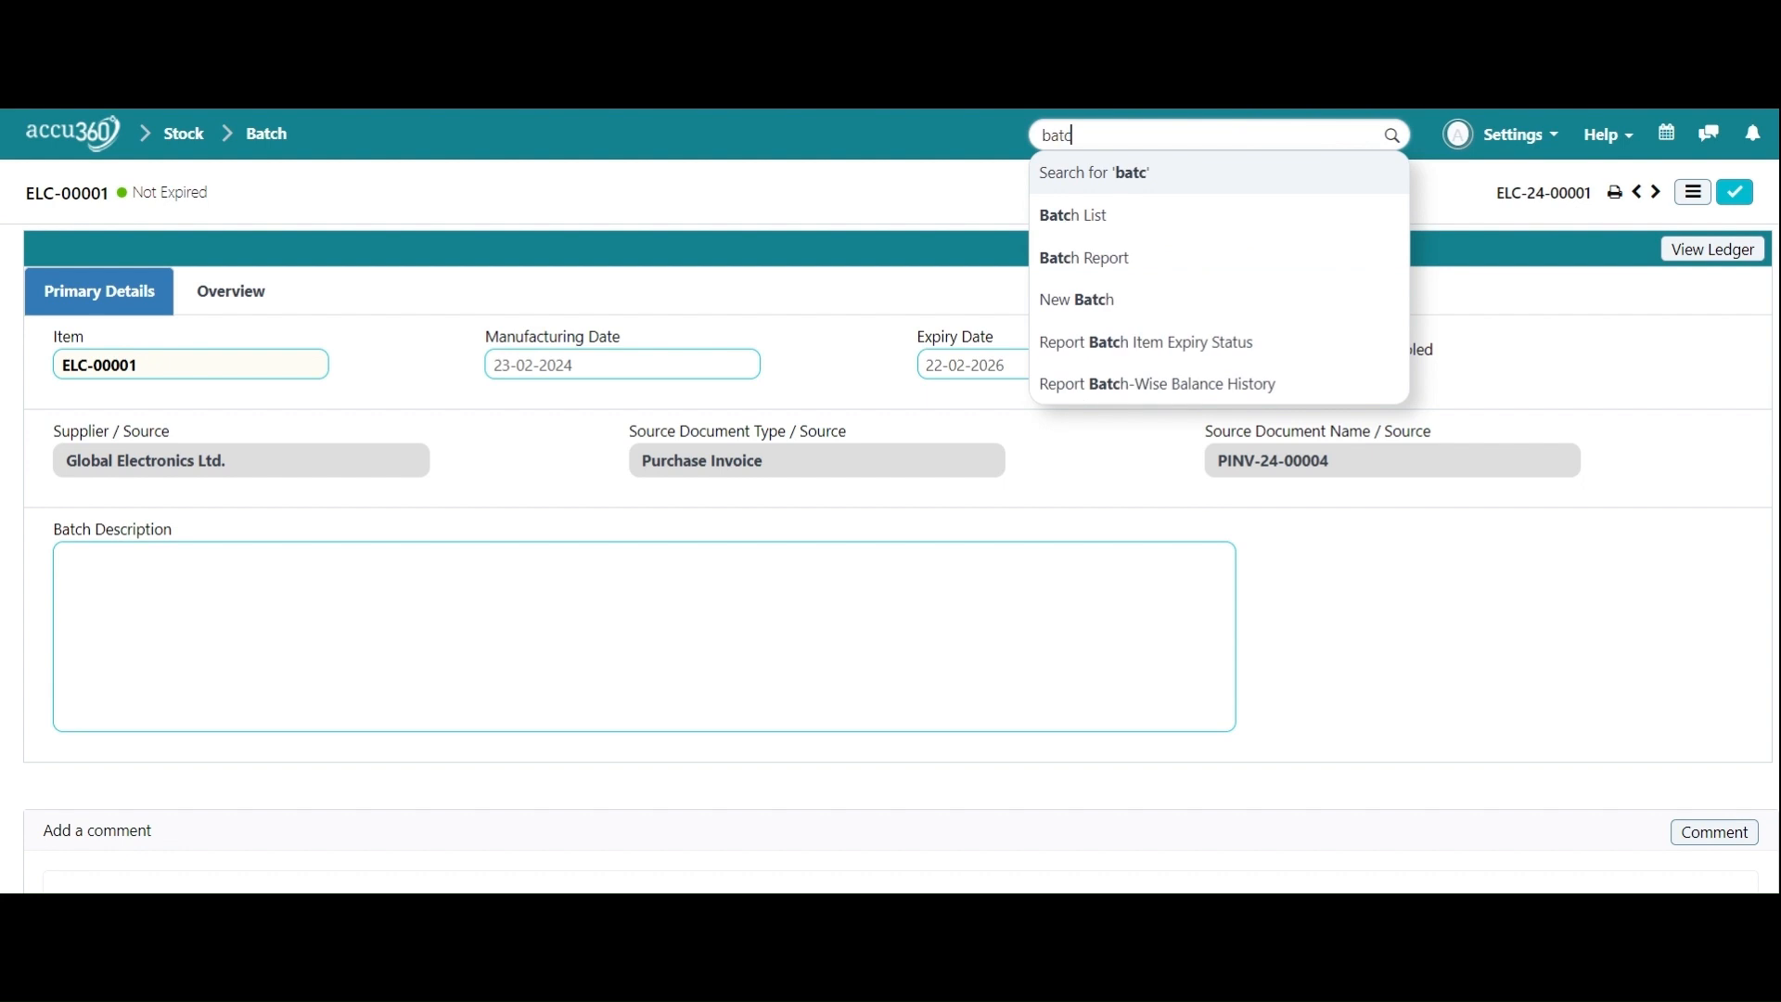
pyautogui.click(1134, 215)
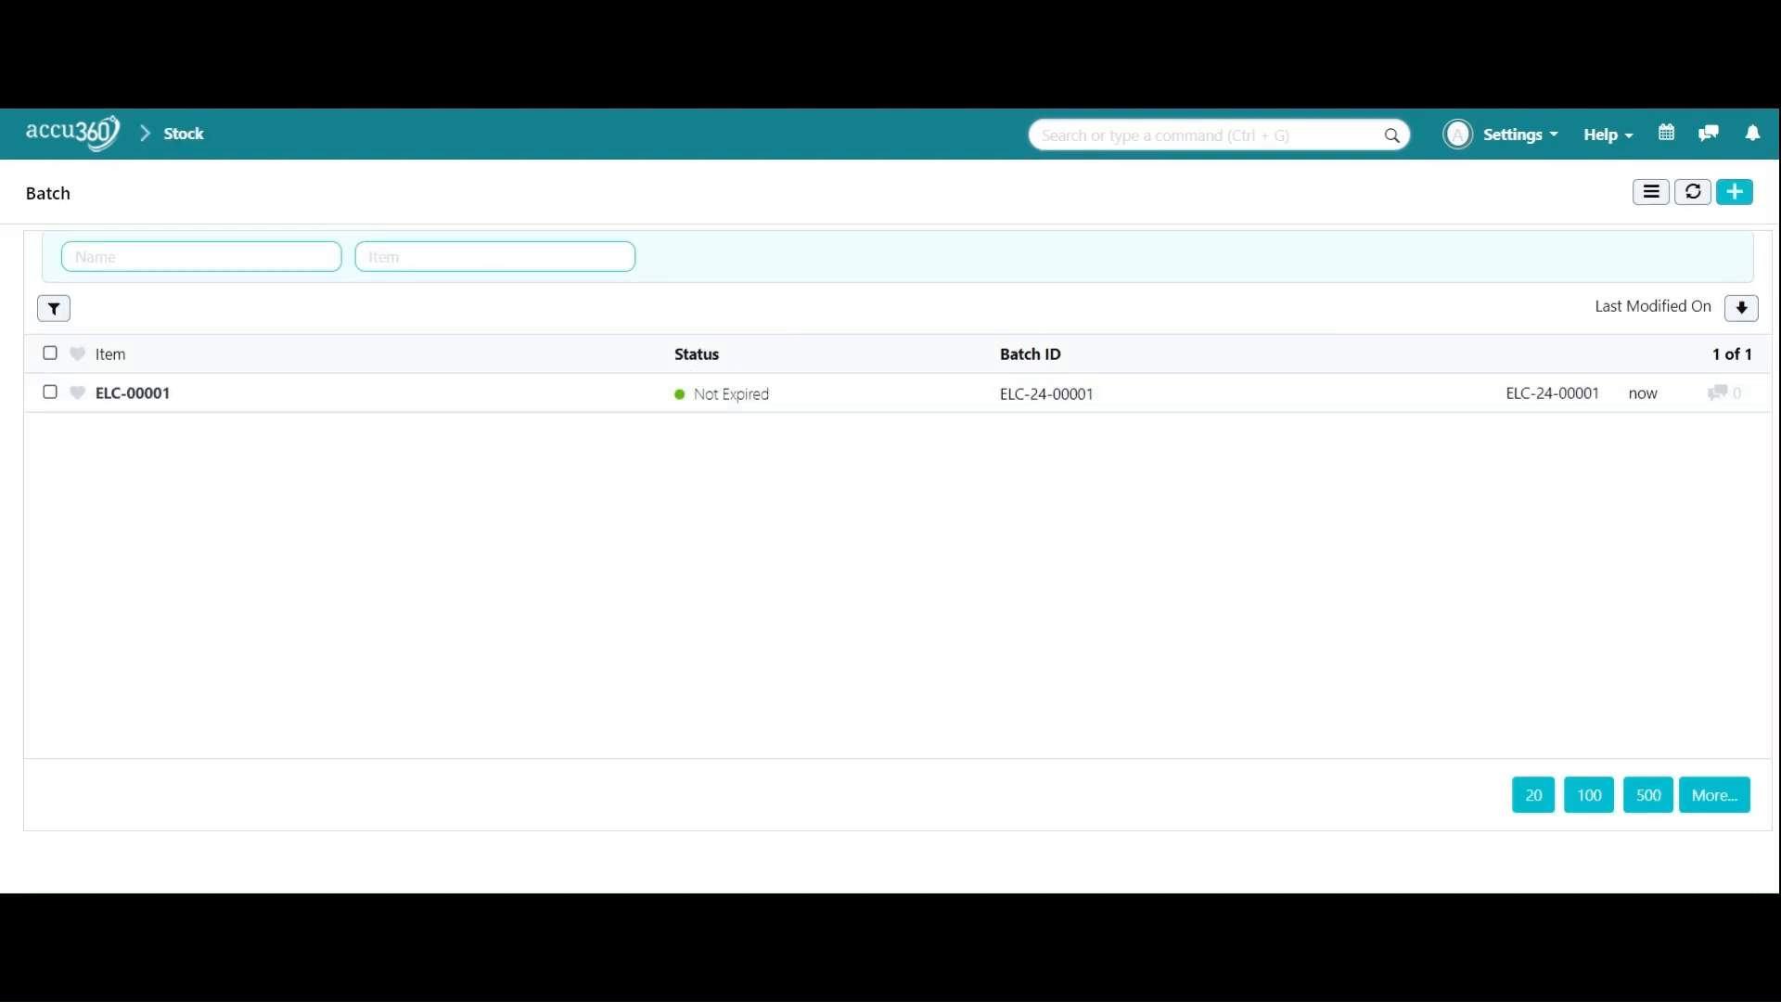
pyautogui.click(136, 393)
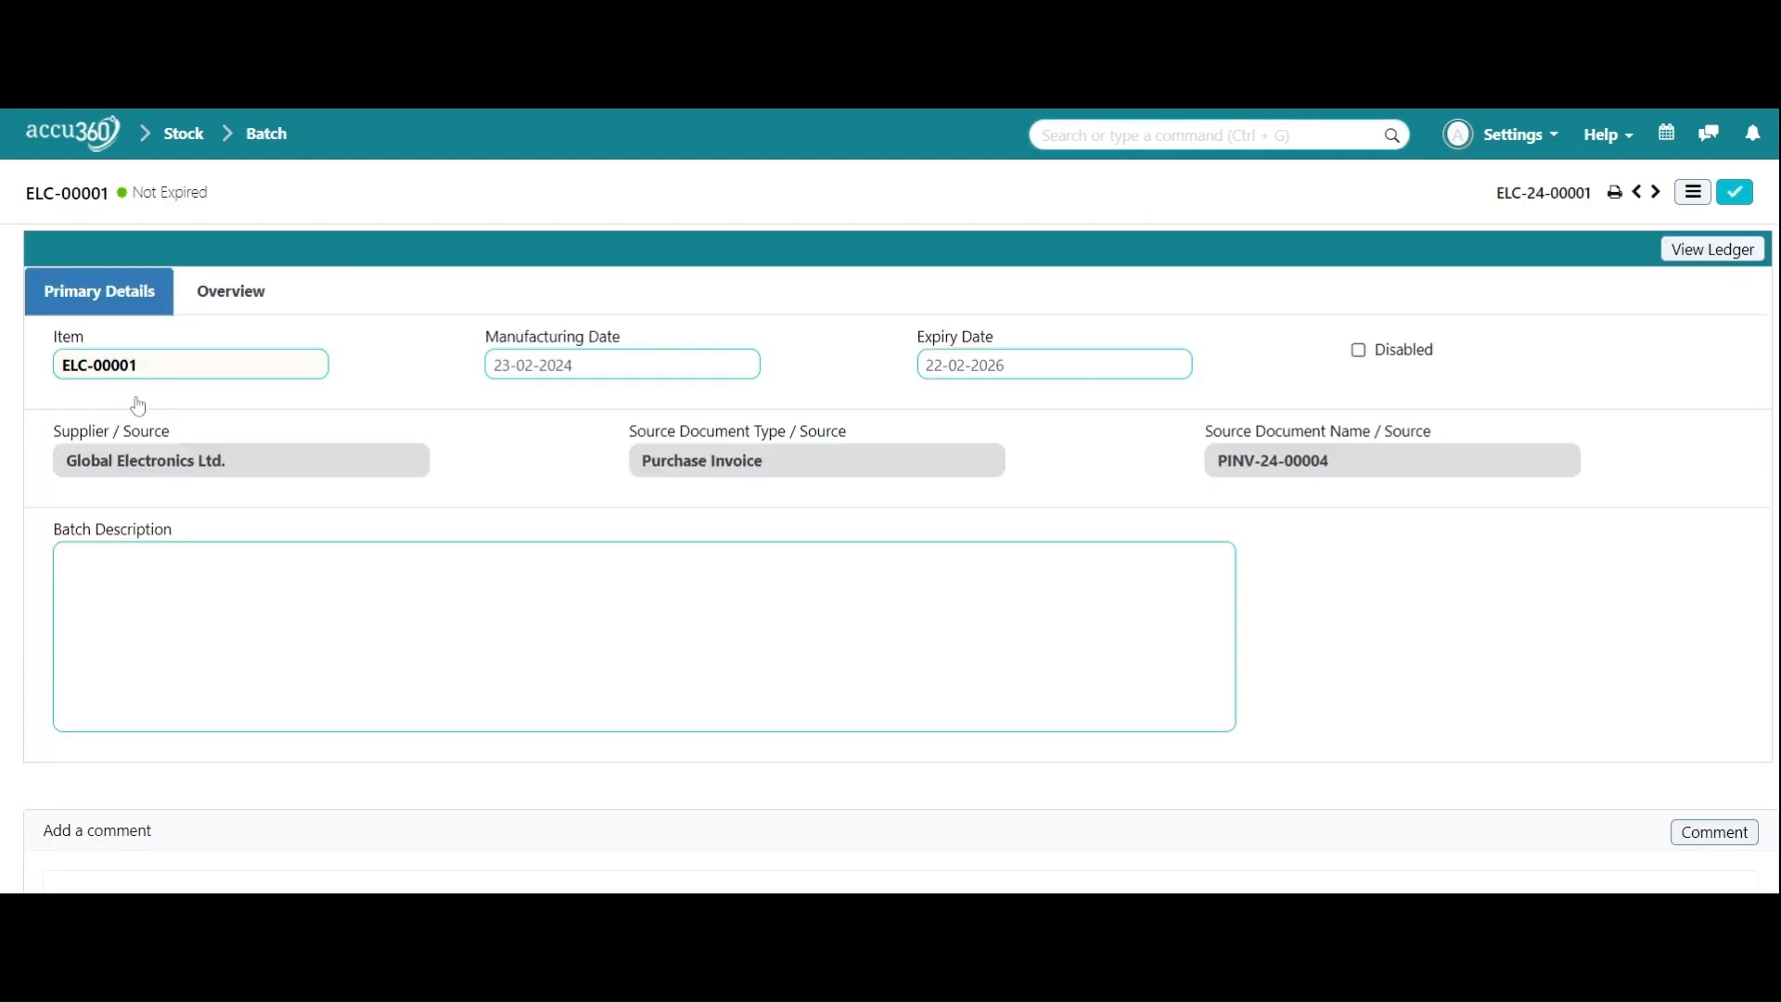
pyautogui.click(239, 297)
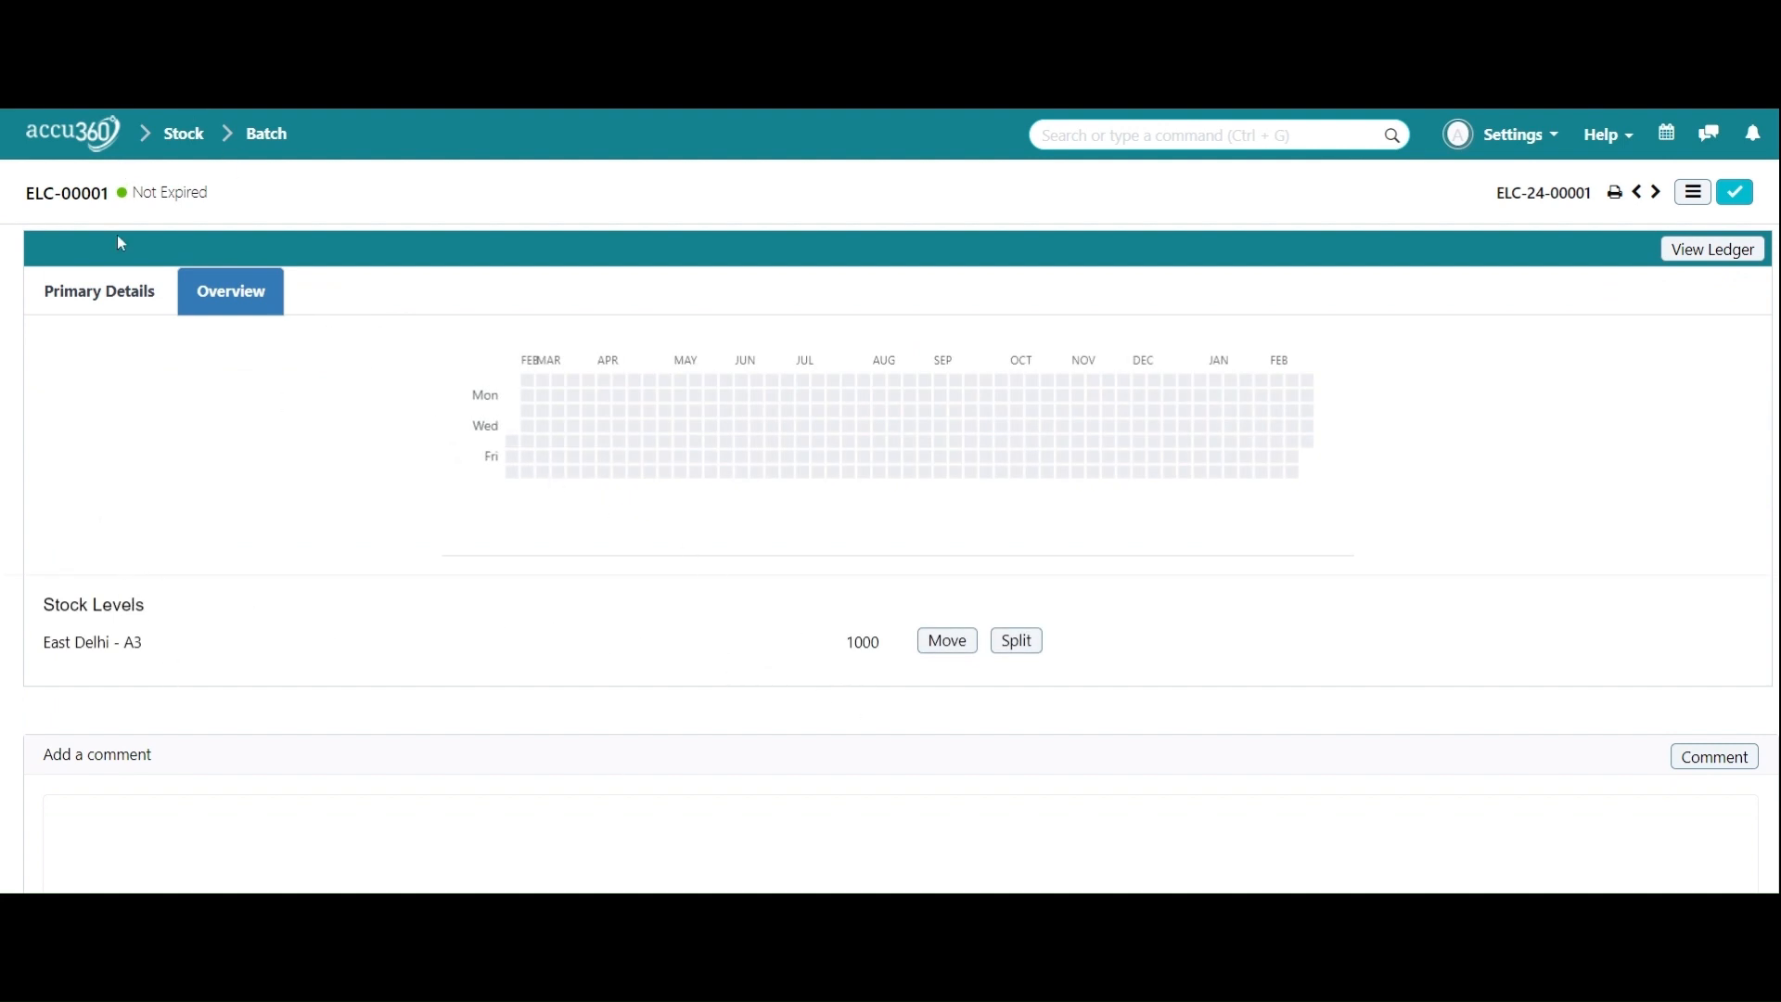
pyautogui.click(102, 297)
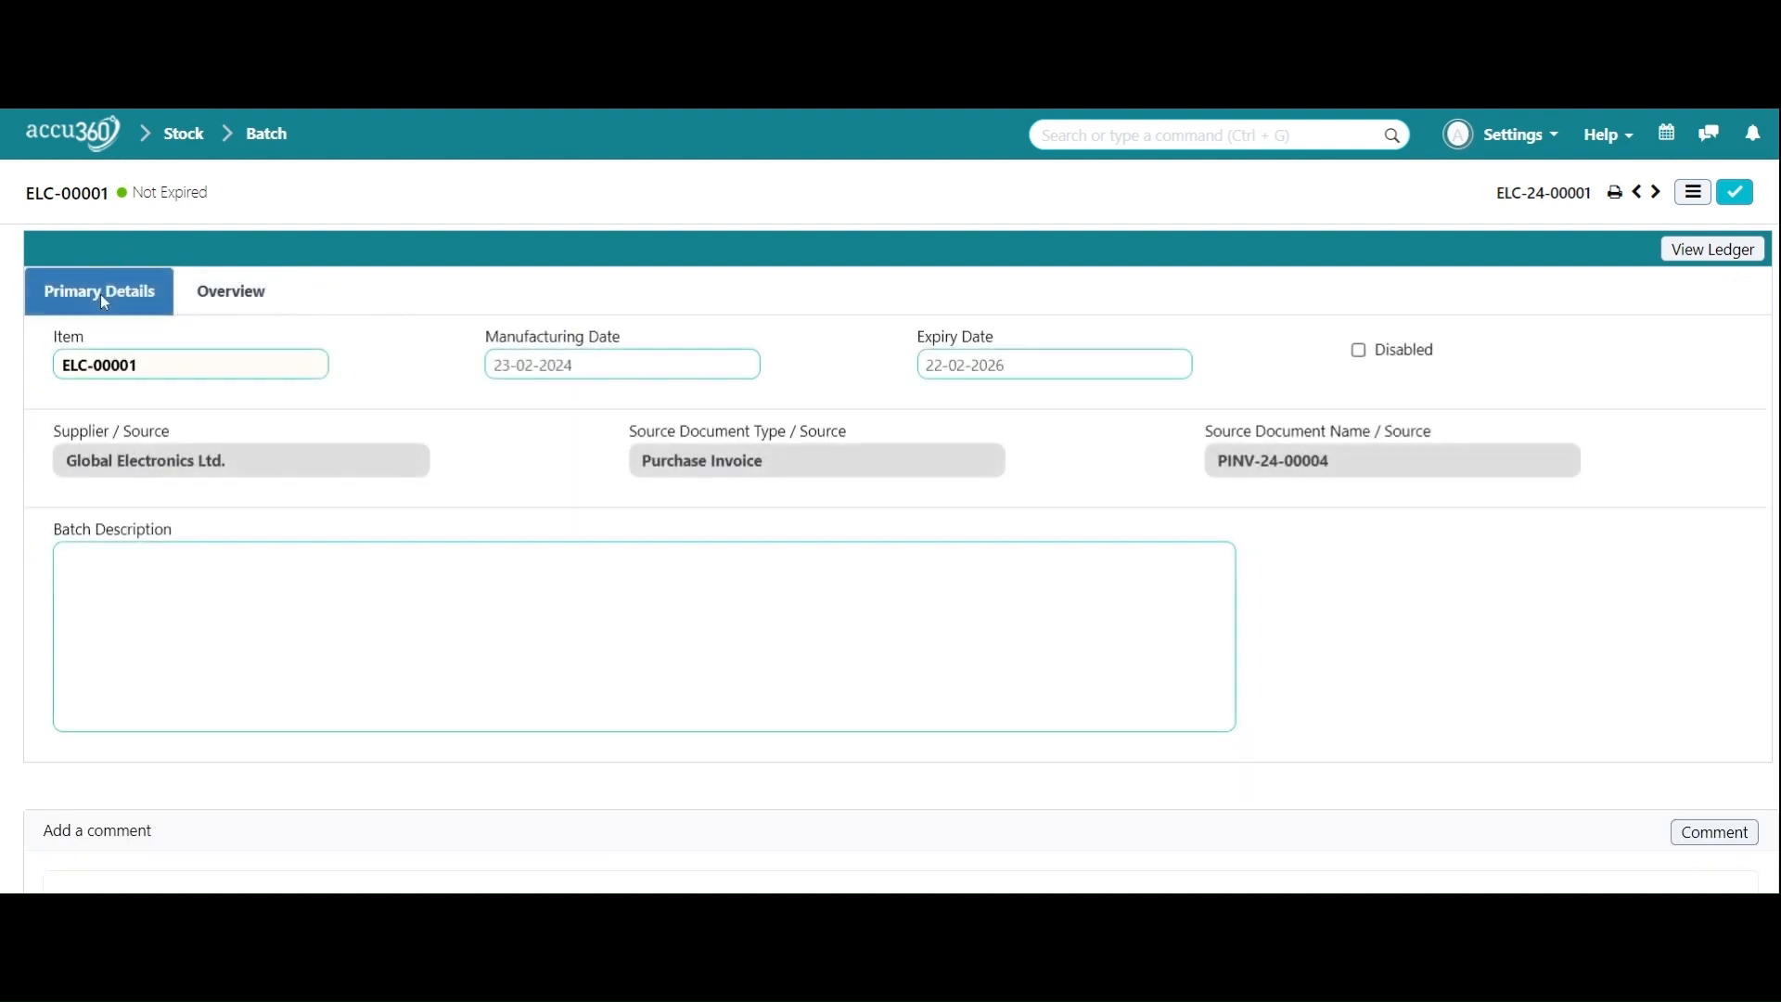
pyautogui.click(226, 298)
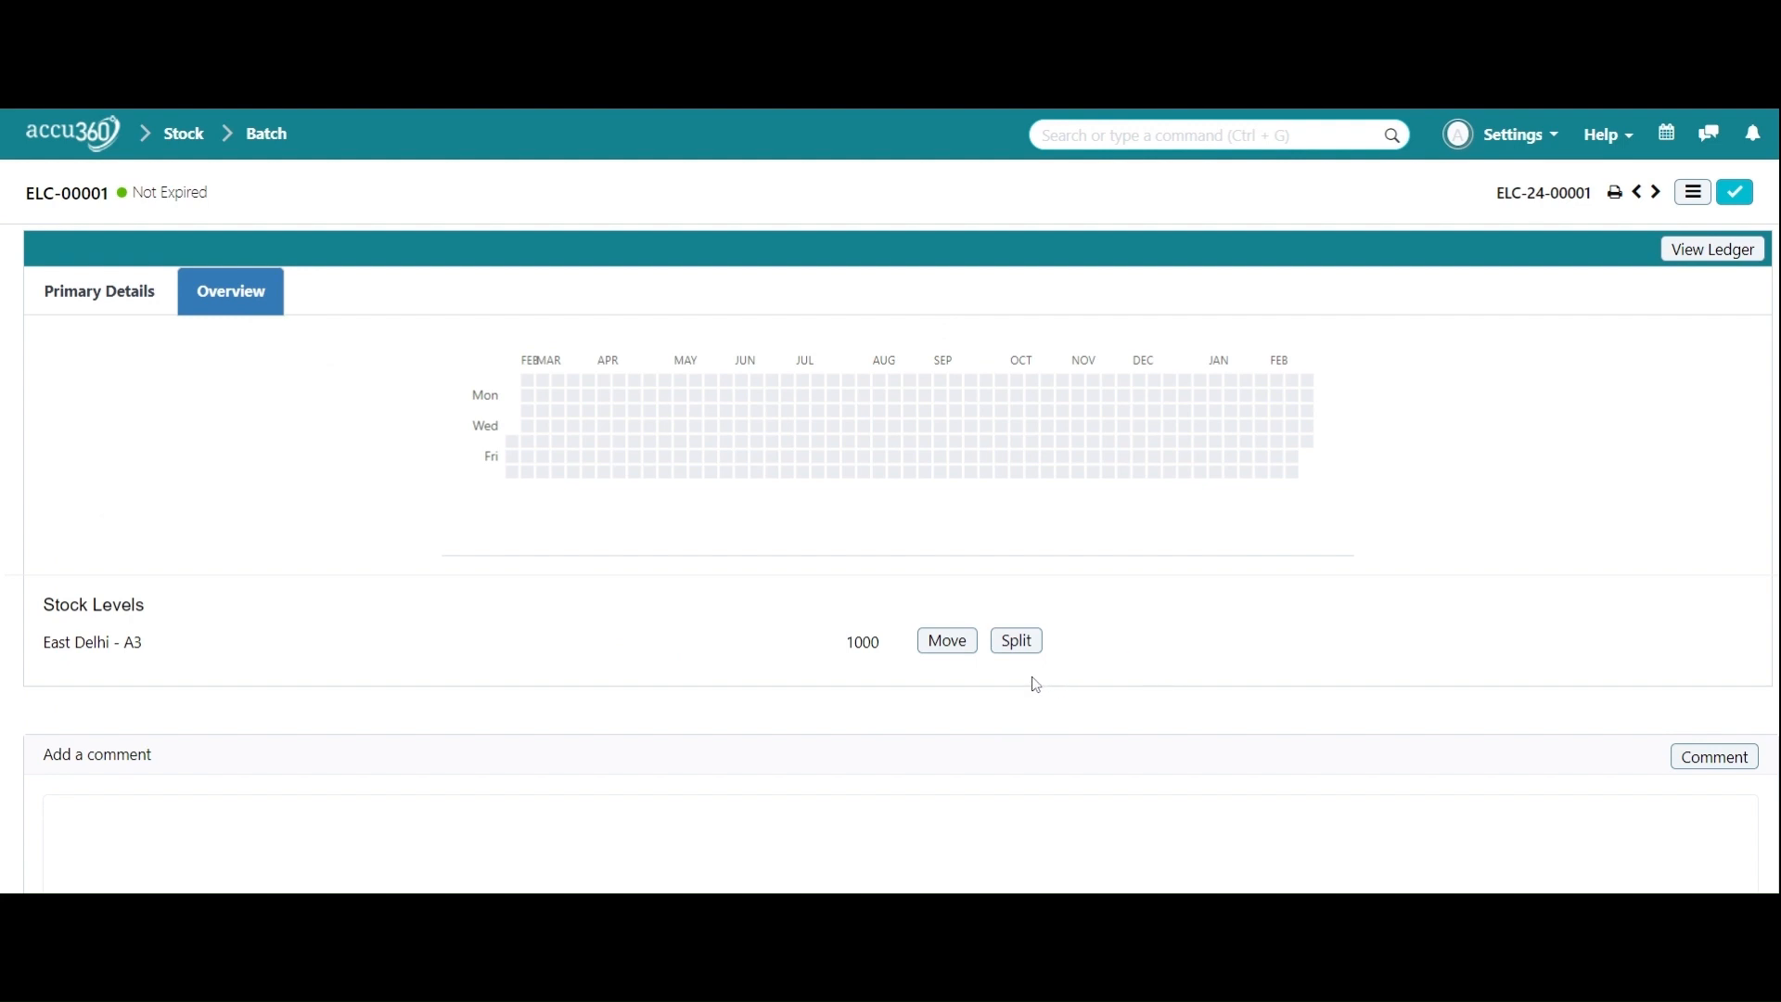
pyautogui.click(103, 284)
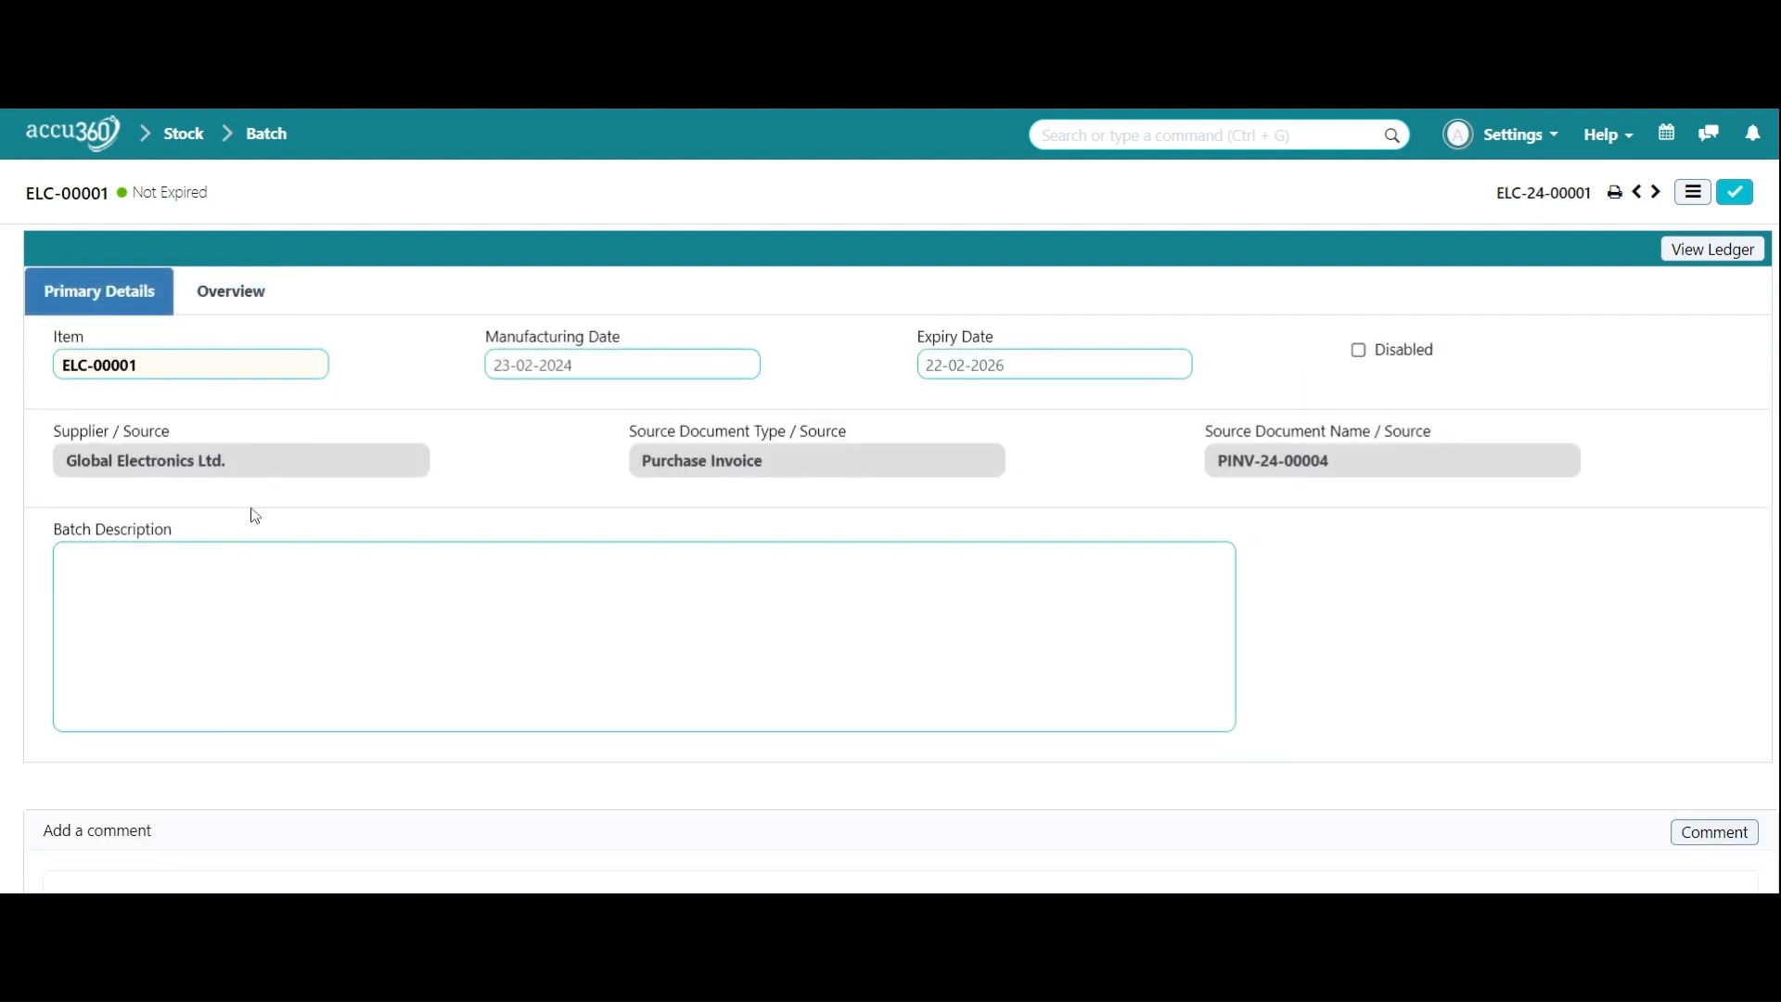
# Split the batch's East Delhi - A3 stock with a new batch quantity of 500, leaving the new batch ID blank, and save the batch
pyautogui.click(224, 306)
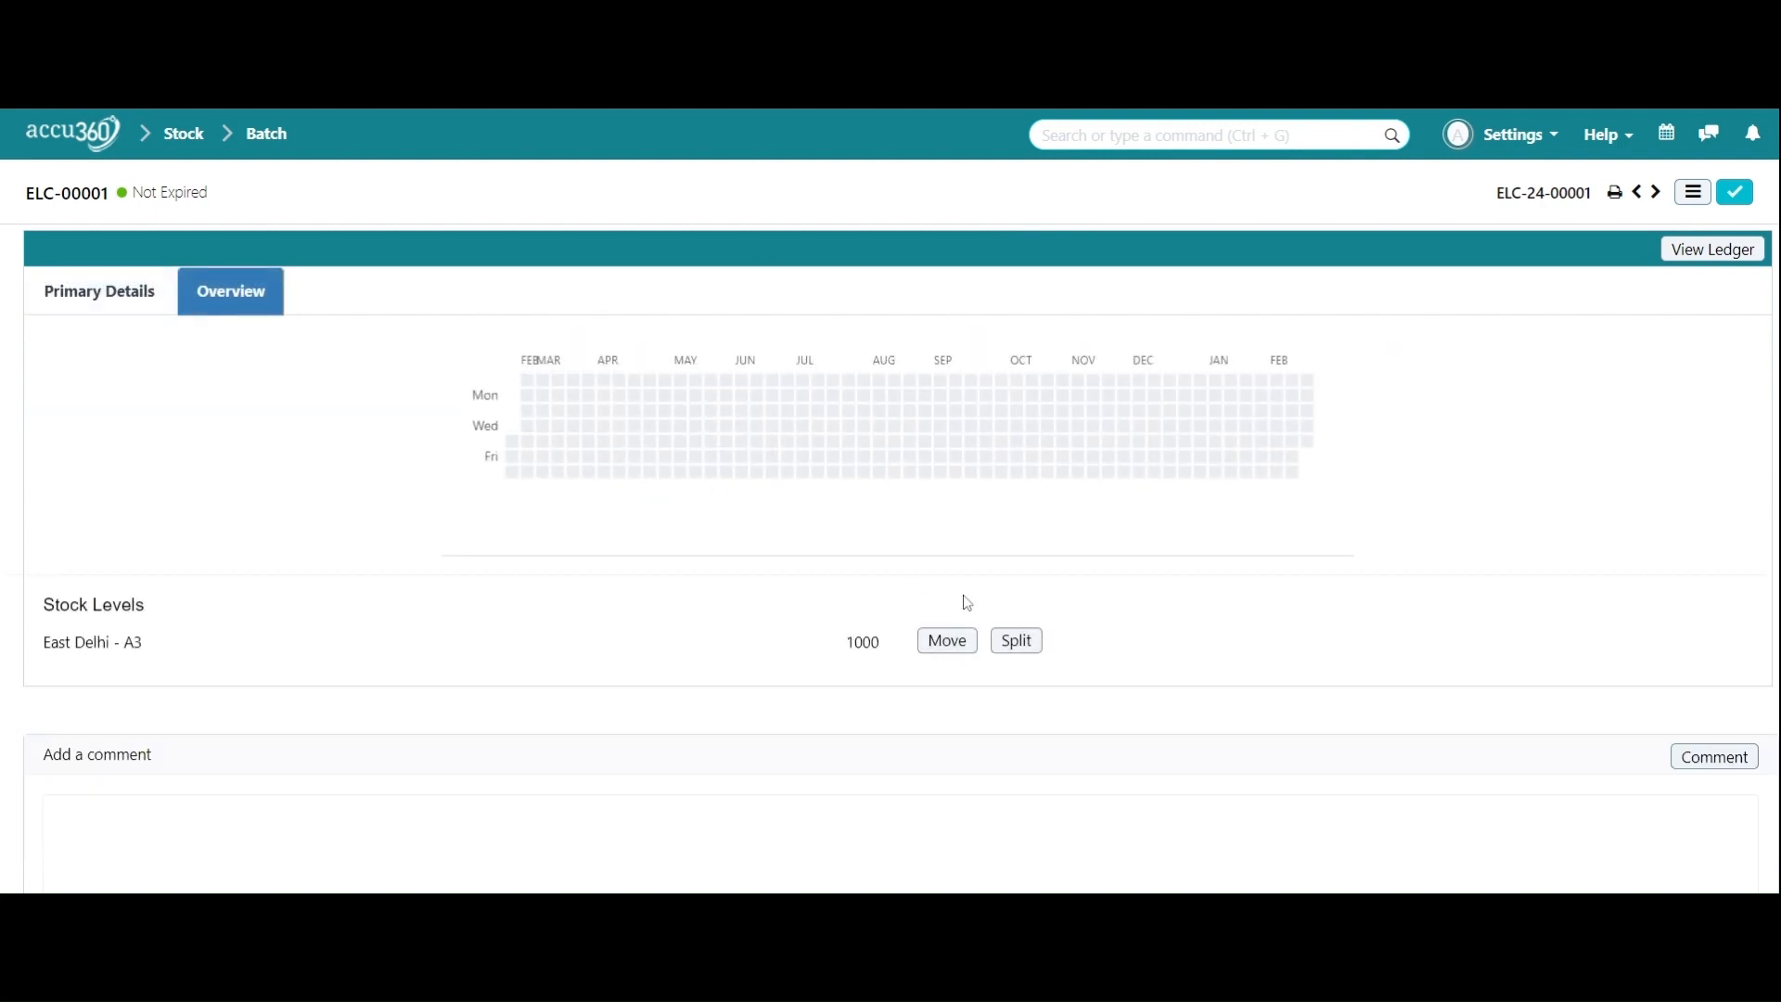
pyautogui.click(1026, 645)
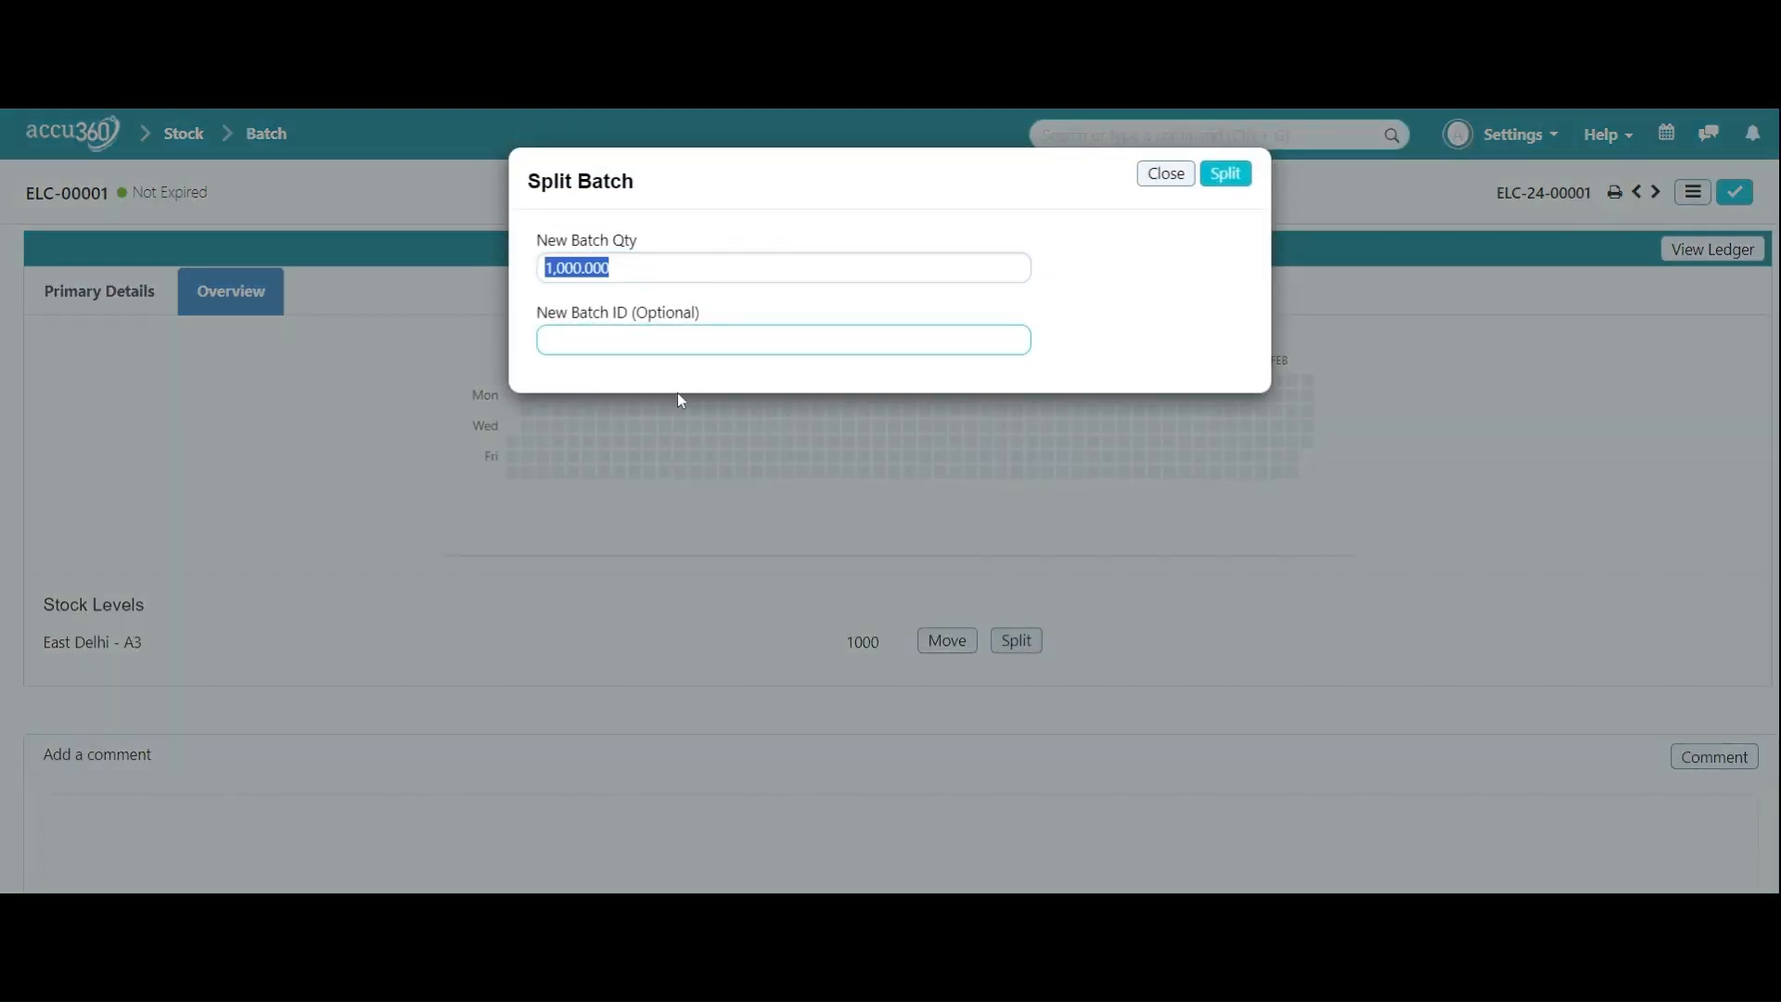
pyautogui.click(800, 269)
pyautogui.press('BackSpace')
pyautogui.press('BackSpace')
pyautogui.press('BackSpace')
pyautogui.press('BackSpace')
pyautogui.press('BackSpace')
pyautogui.write('5000')
pyautogui.click(1225, 174)
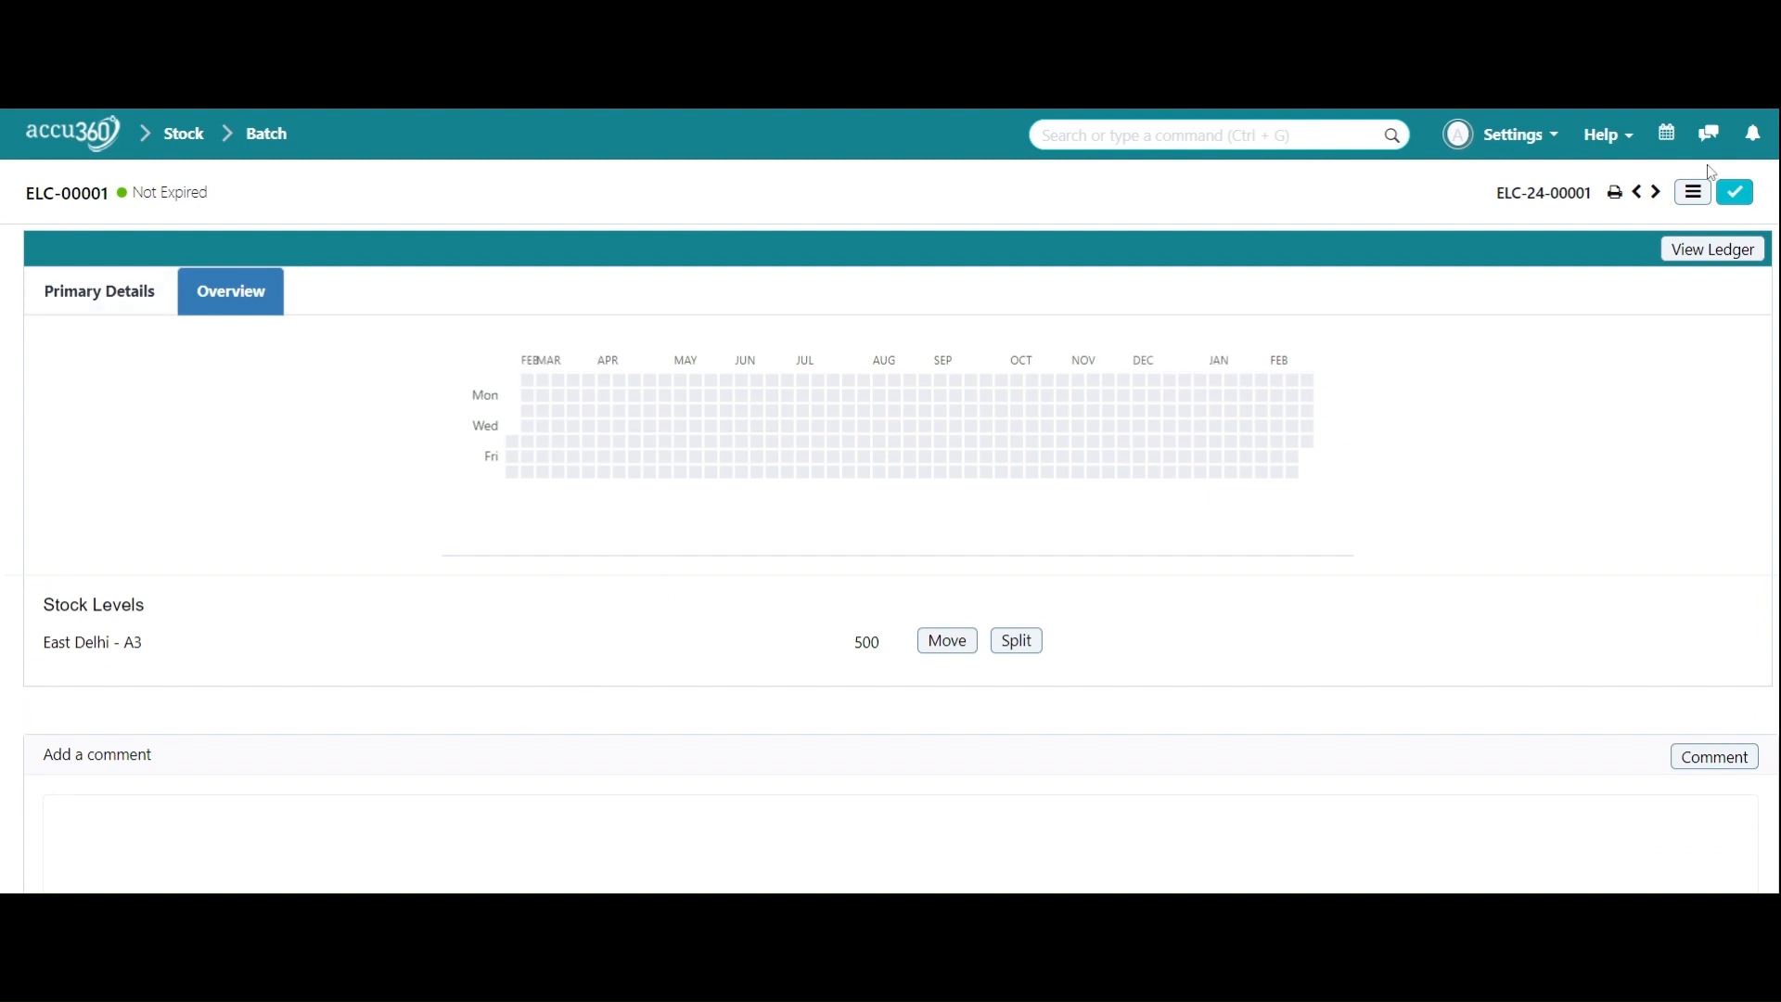
pyautogui.click(1735, 192)
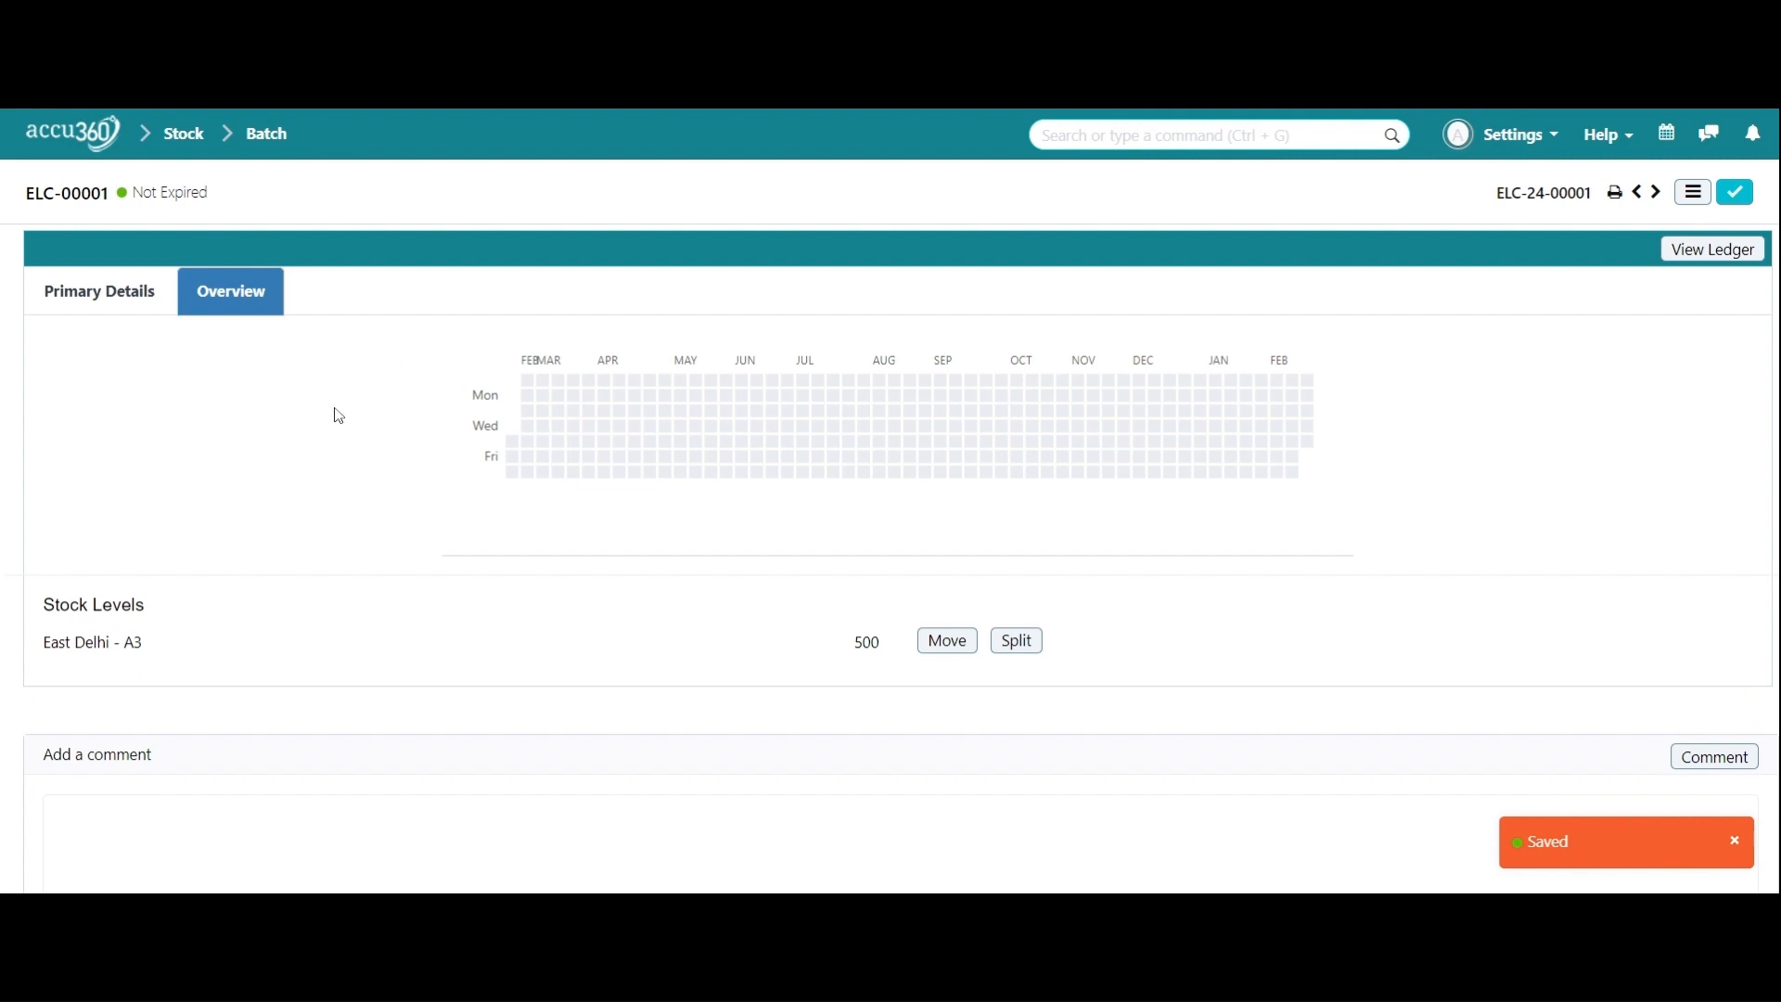
# Check the Batch list after the split, and review the stock level and primary details of batch ELC-24-00001
pyautogui.click(266, 134)
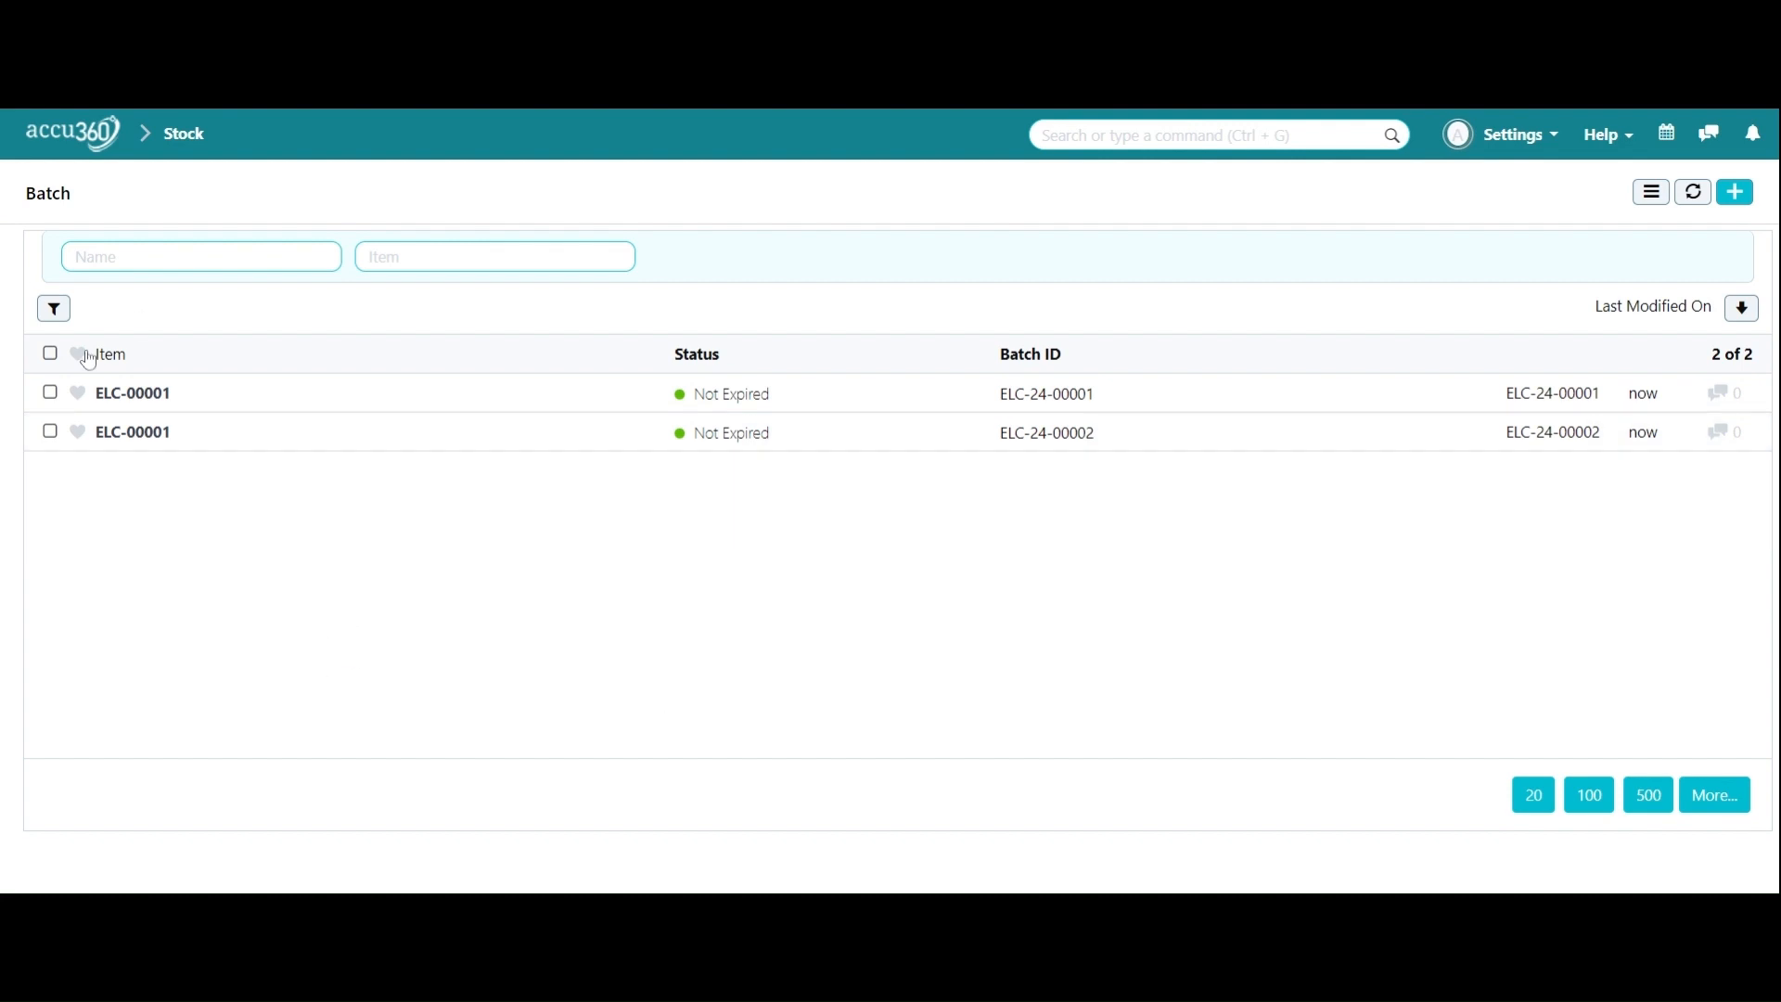
pyautogui.click(125, 395)
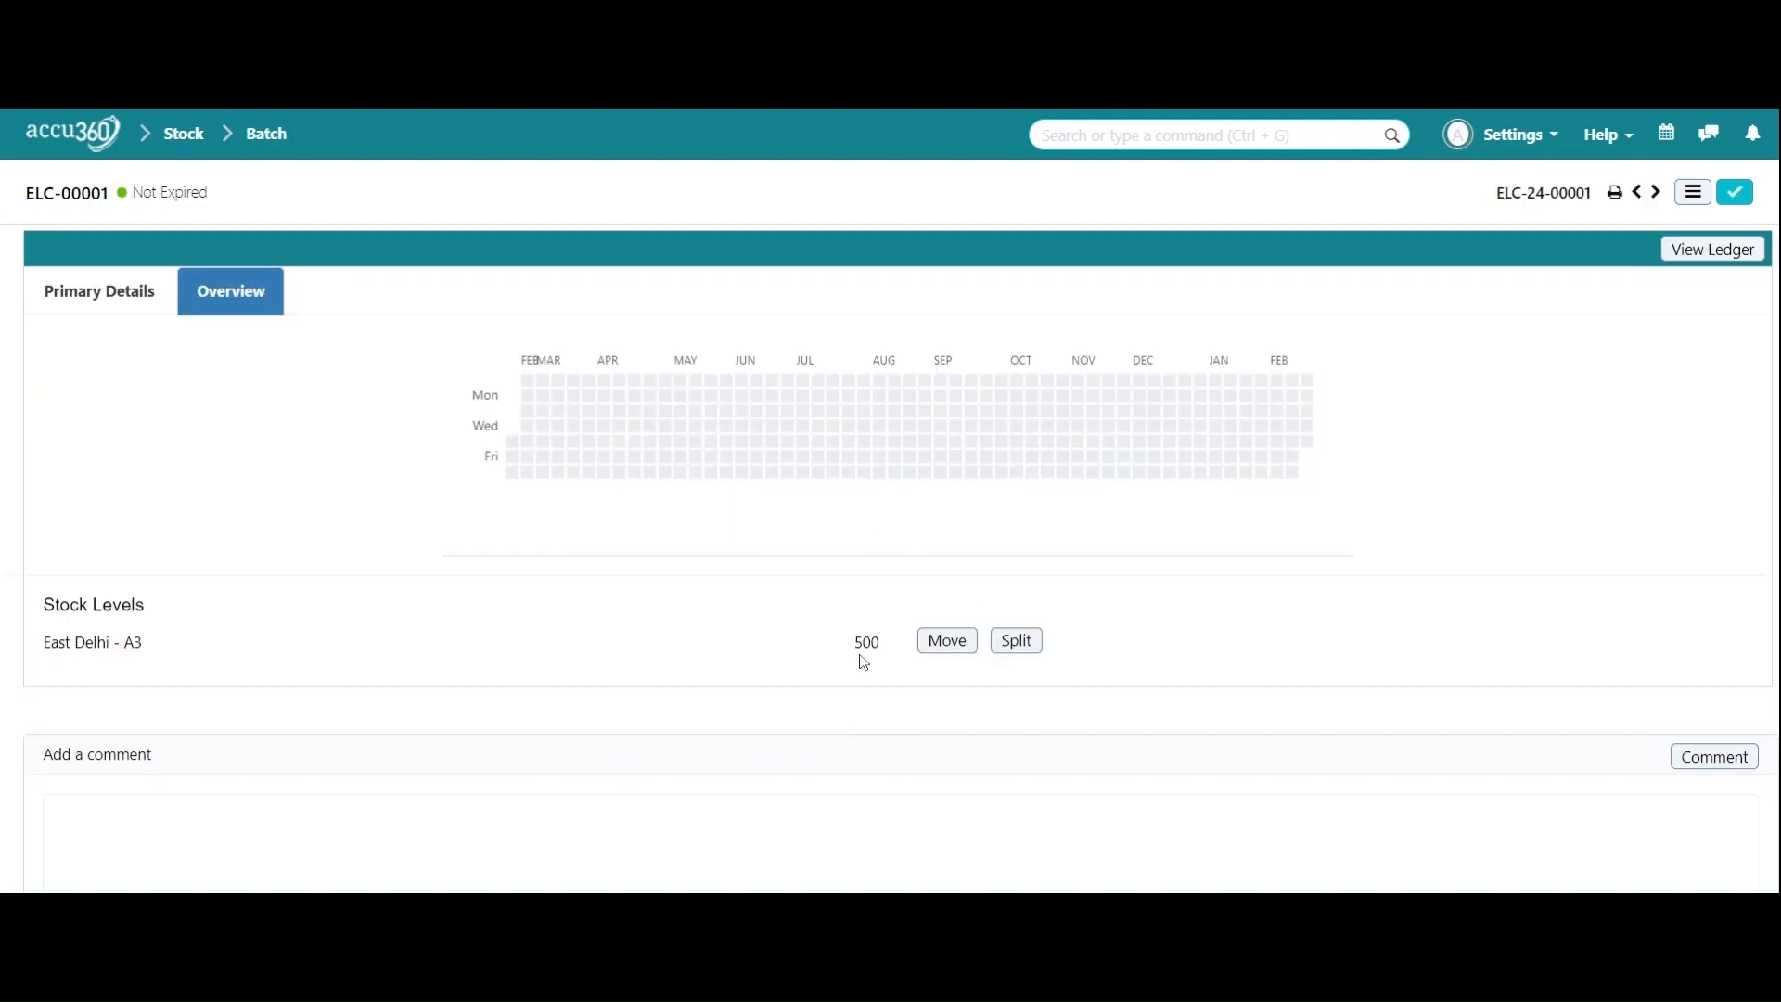
pyautogui.moveTo(798, 617); pyautogui.dragTo(962, 681)
pyautogui.click(880, 573)
pyautogui.click(103, 306)
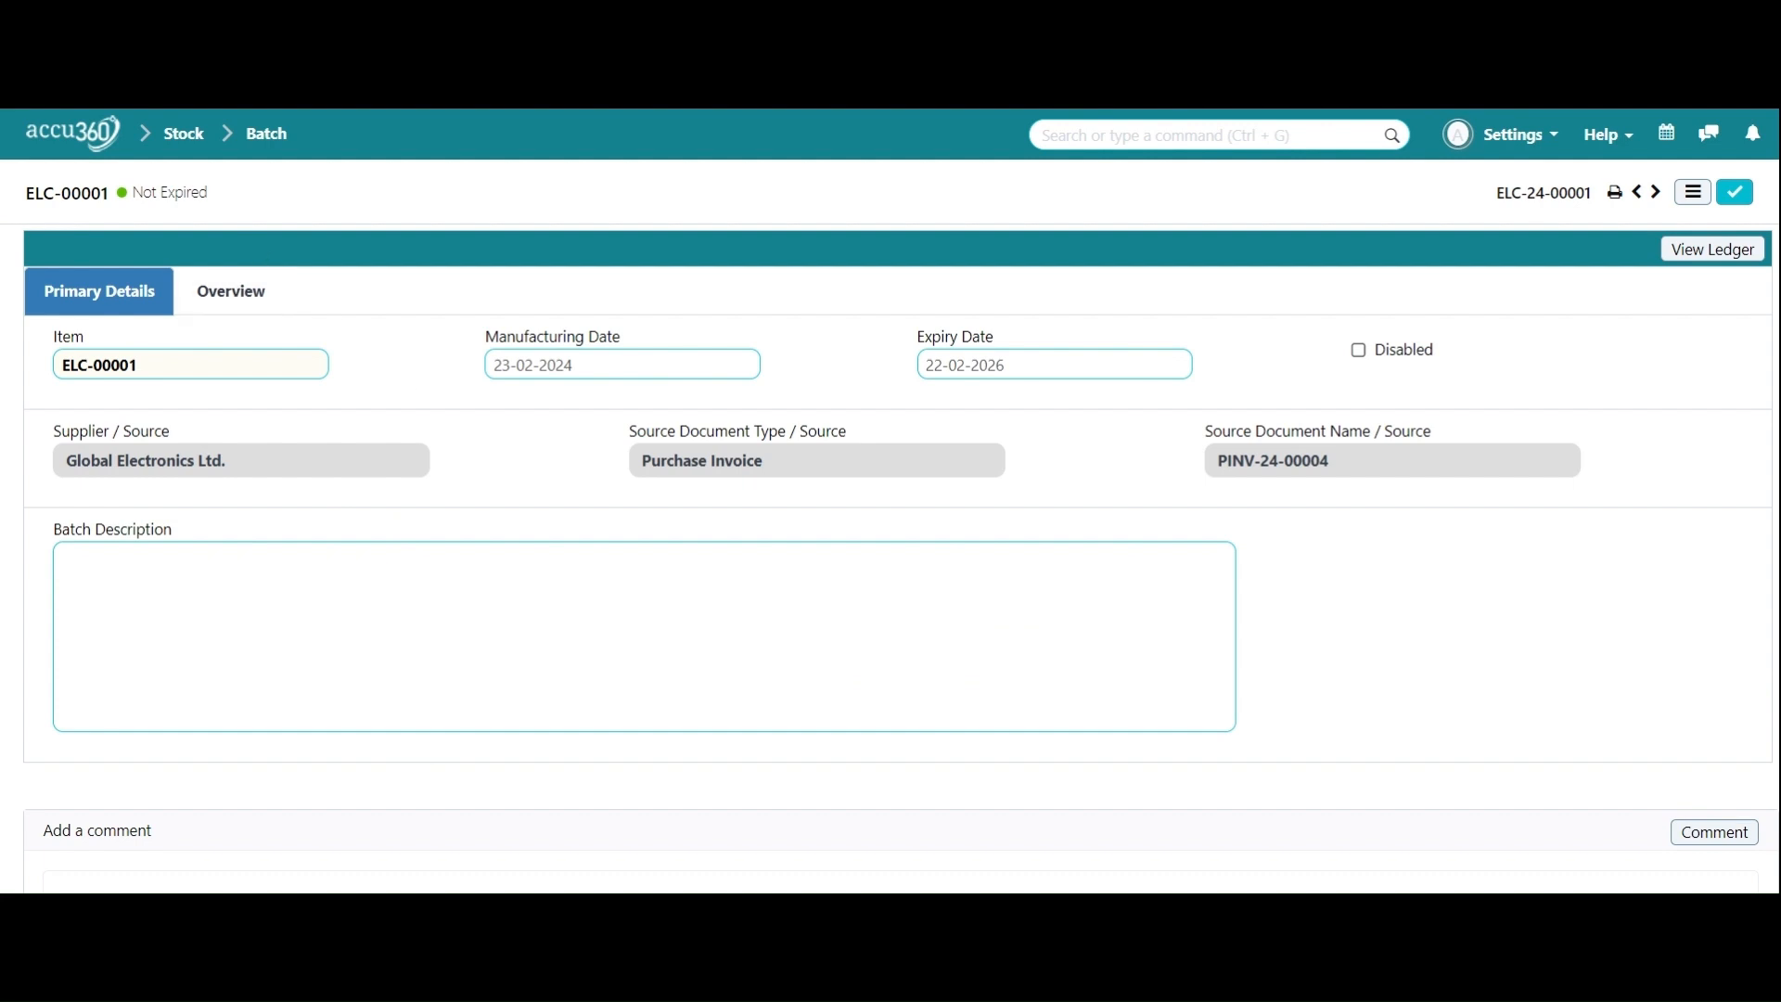
pyautogui.click(265, 139)
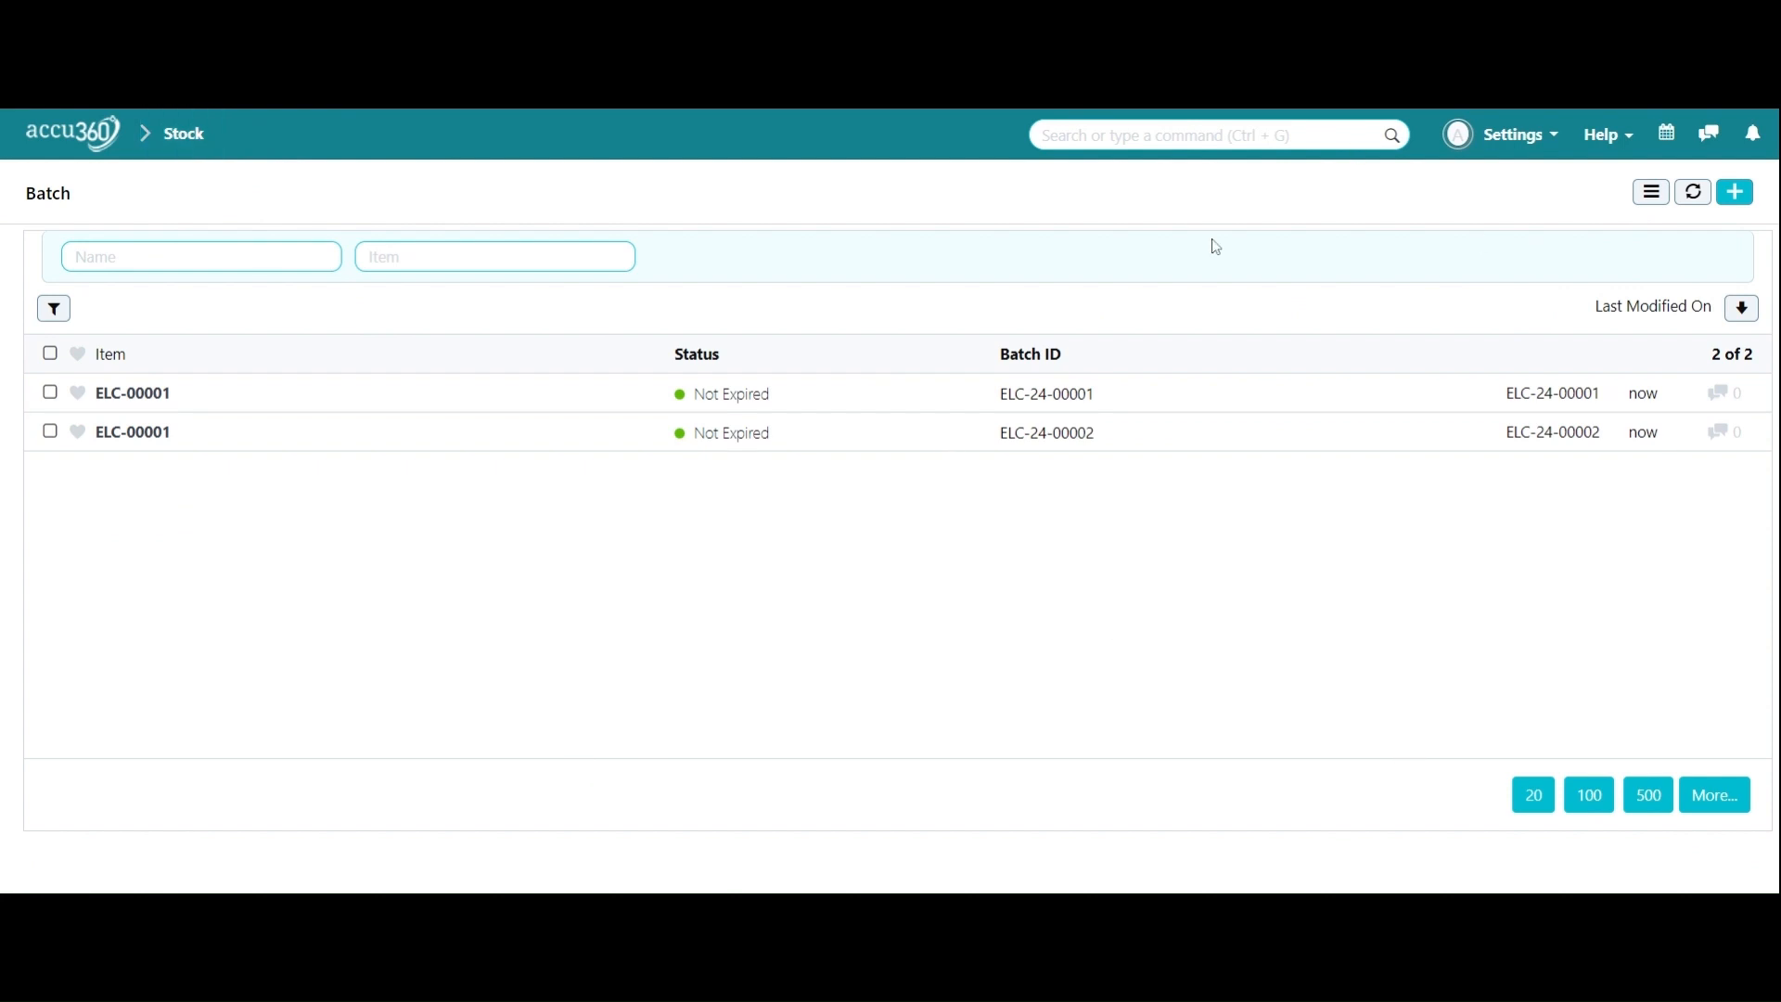
# Open the Sales Invoice list and start a new sales invoice
pyautogui.hotkey('ctrl', 'g')
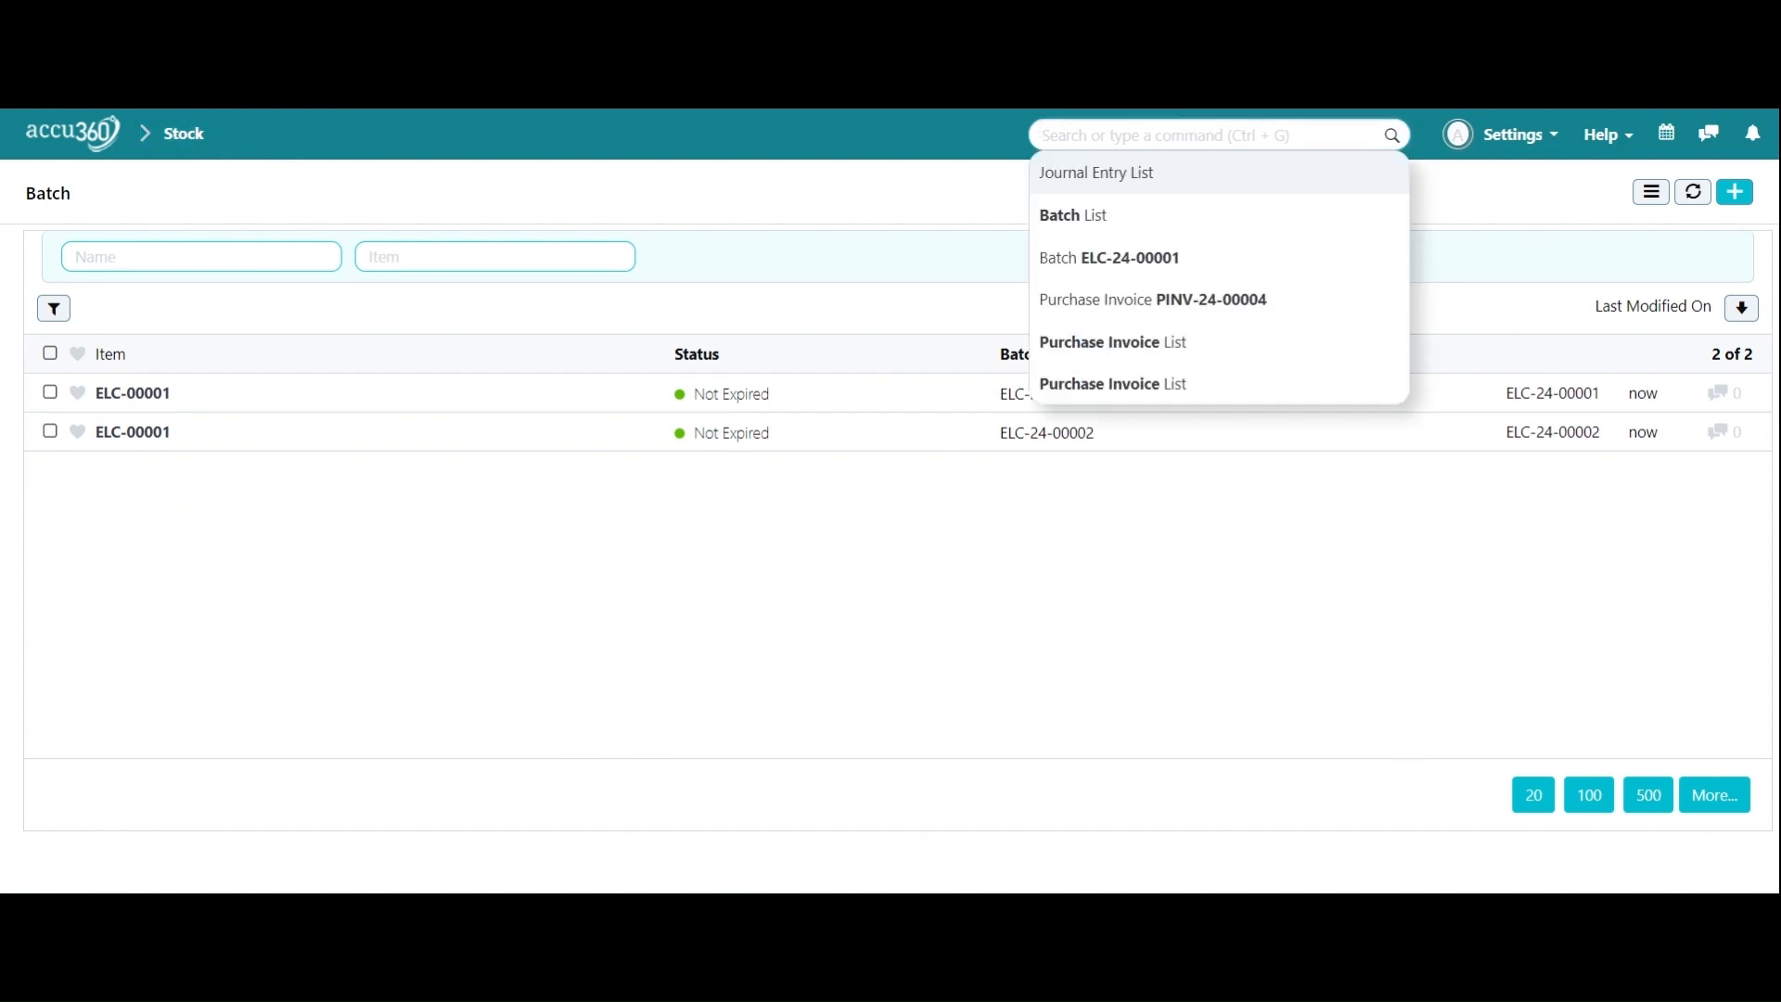
pyautogui.write('sale')
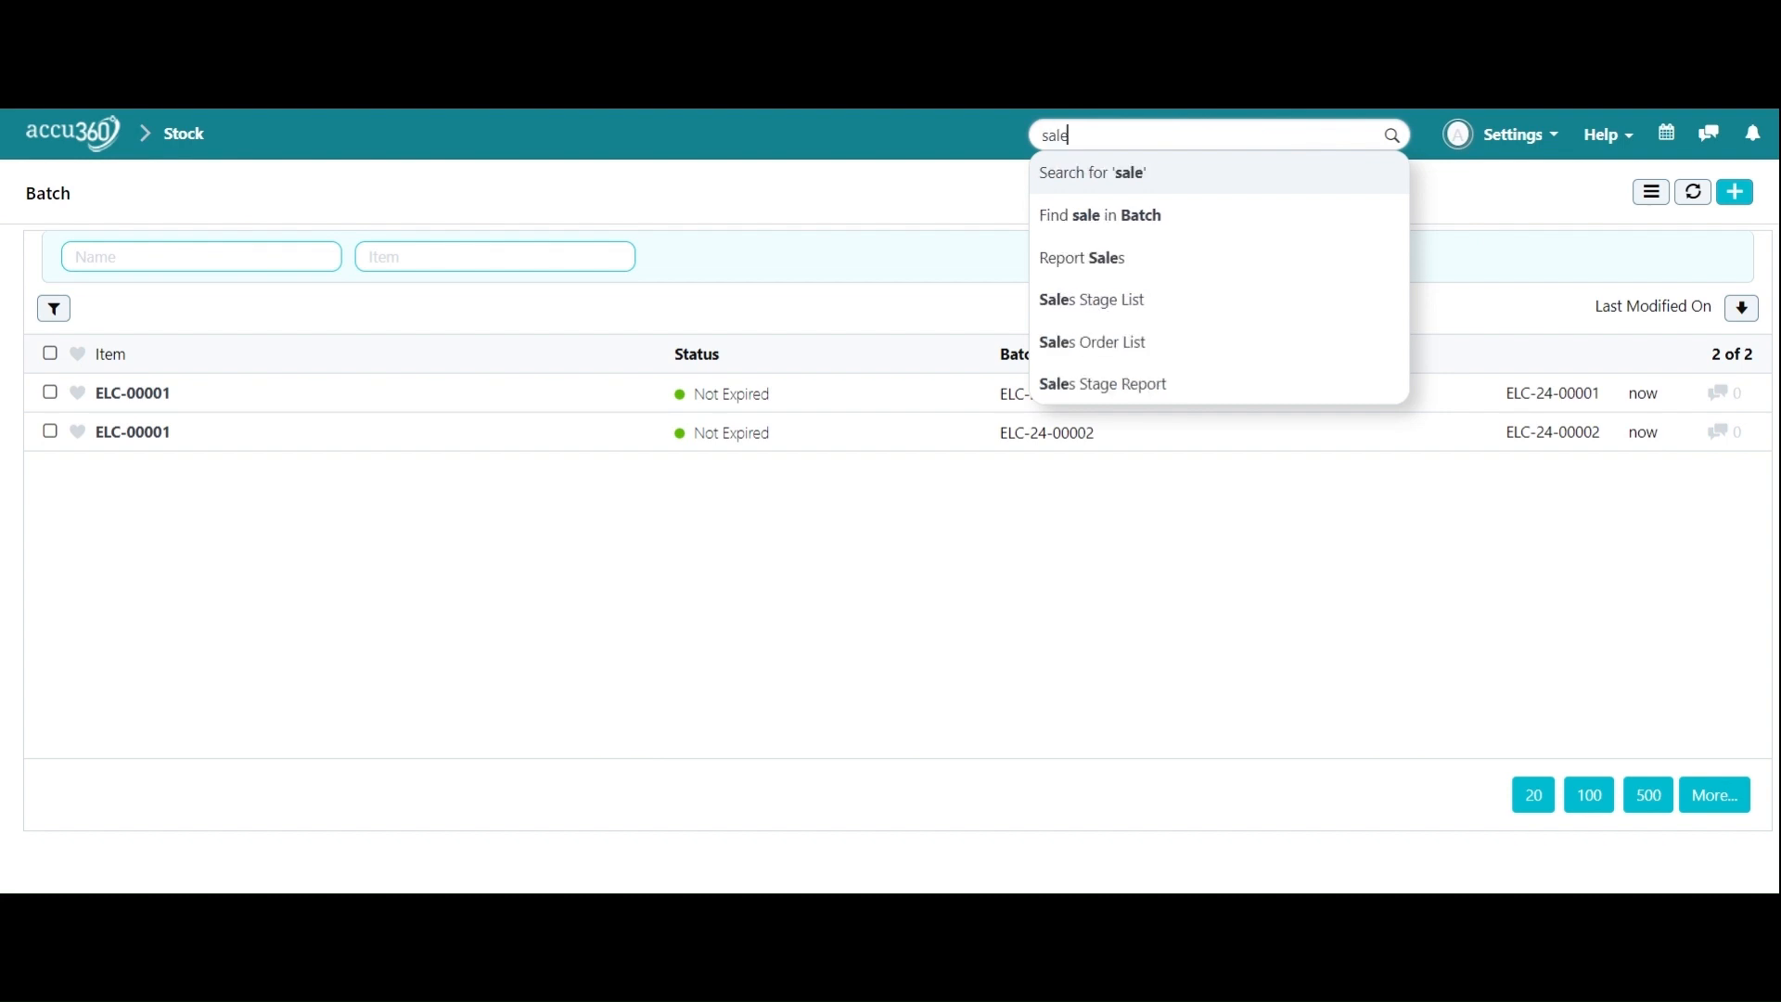
pyautogui.write('s in')
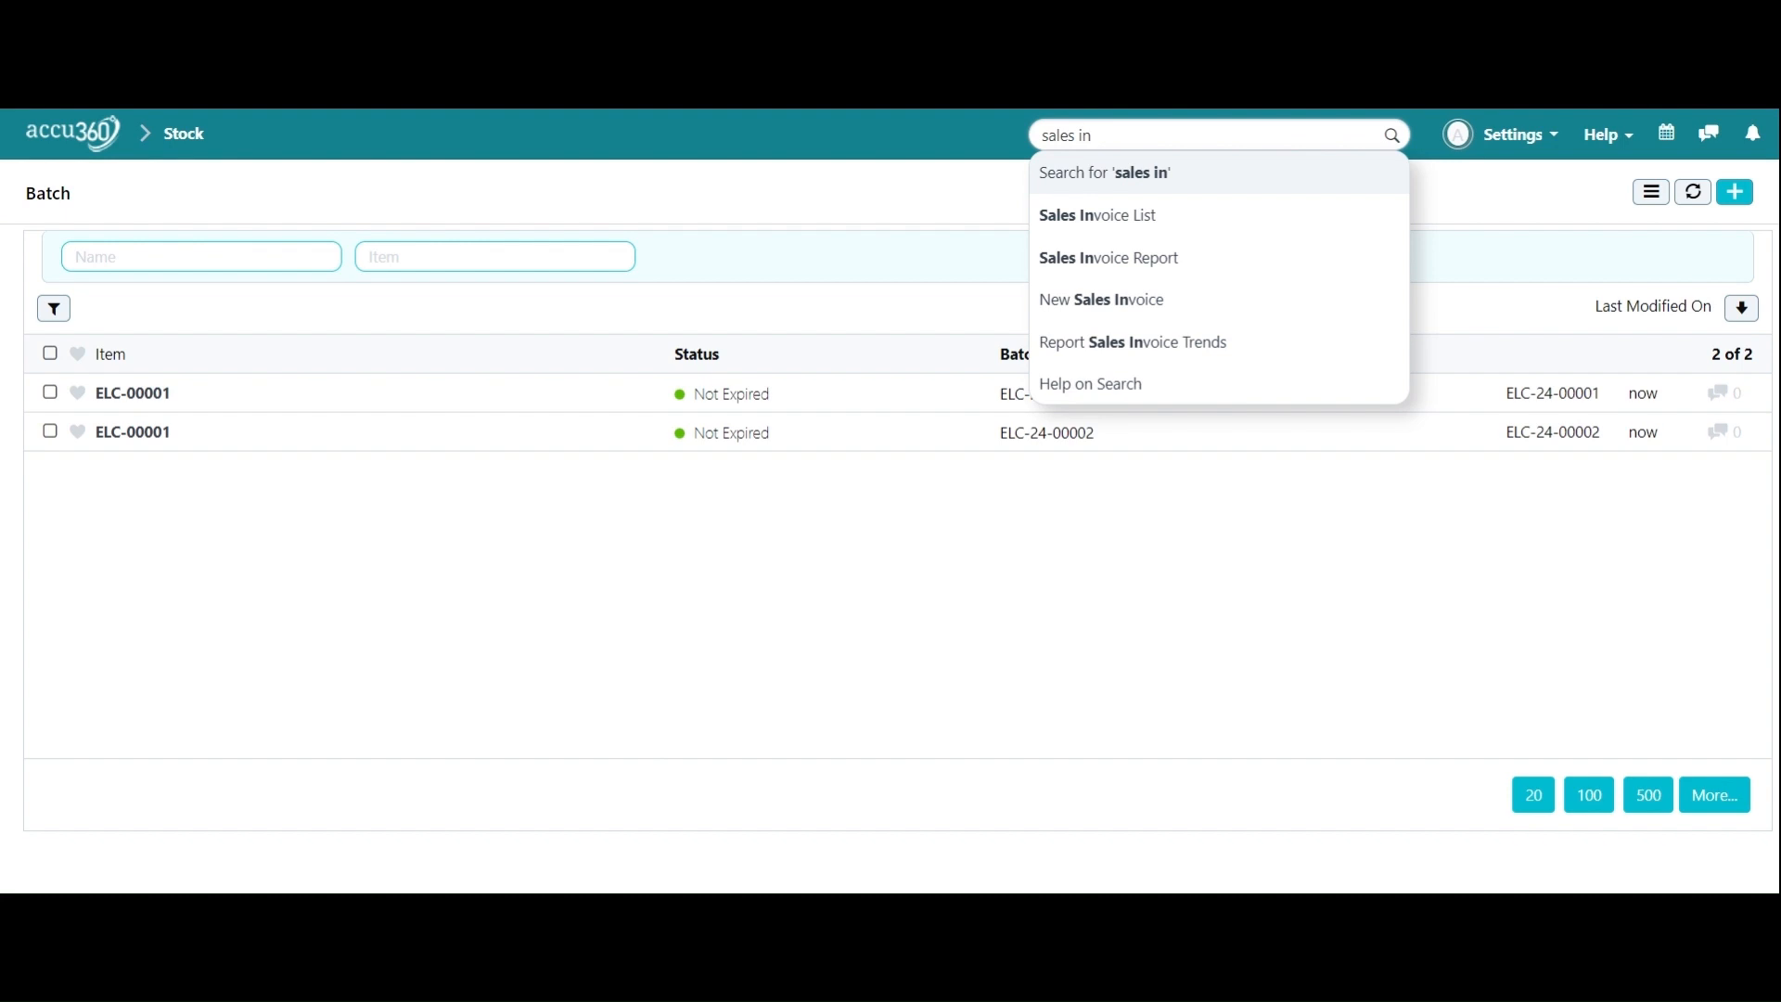
pyautogui.click(1174, 215)
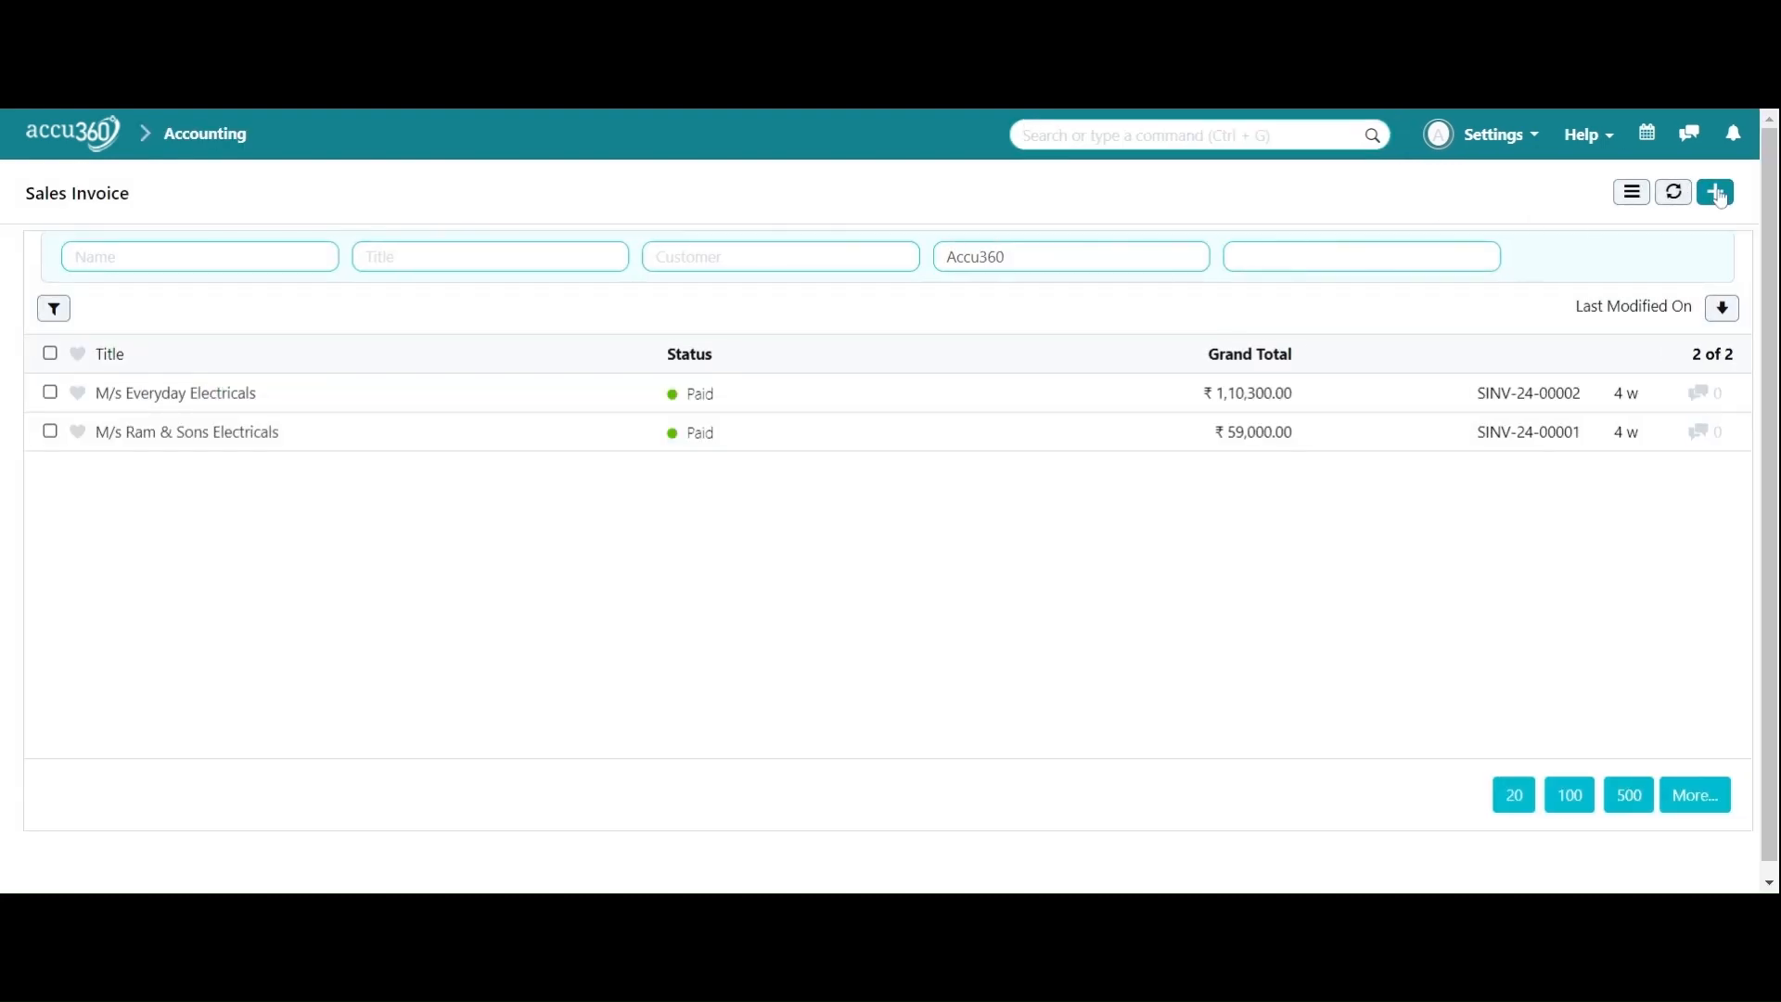
pyautogui.click(1718, 195)
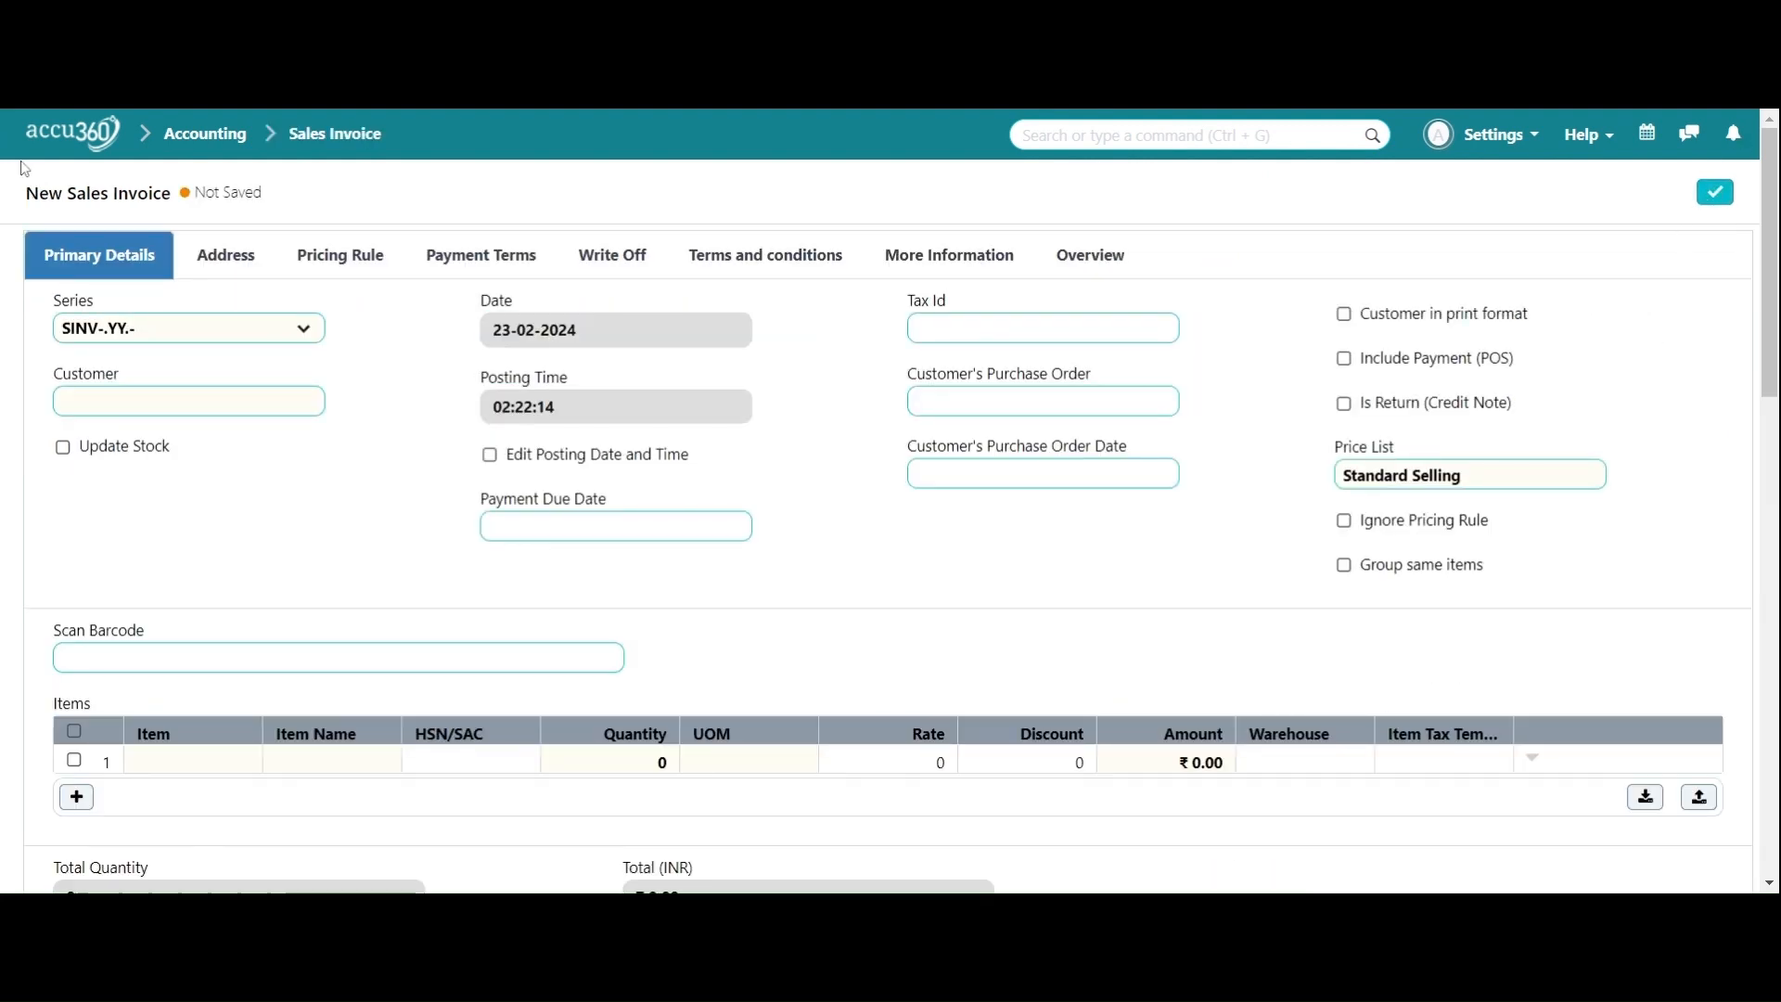
# Change the sales invoice's company address to the Delhi one, Accu 360-Billing
pyautogui.click(245, 293)
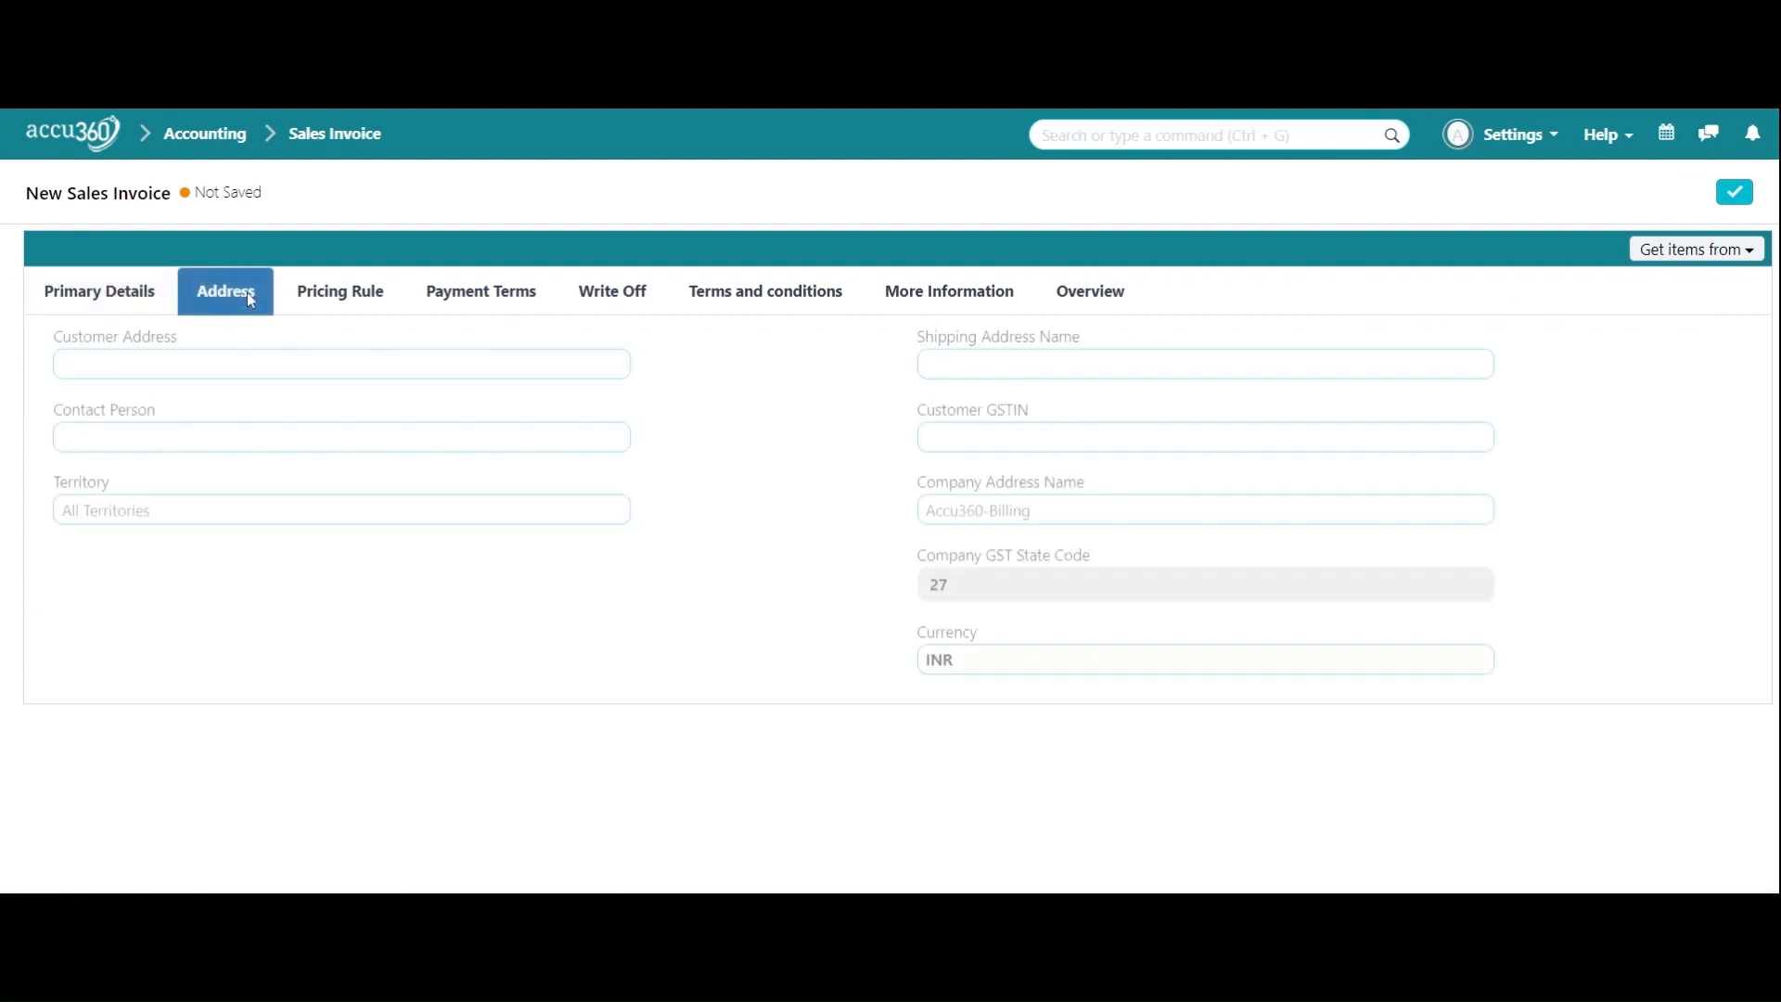
pyautogui.moveTo(1030, 509); pyautogui.dragTo(703, 485)
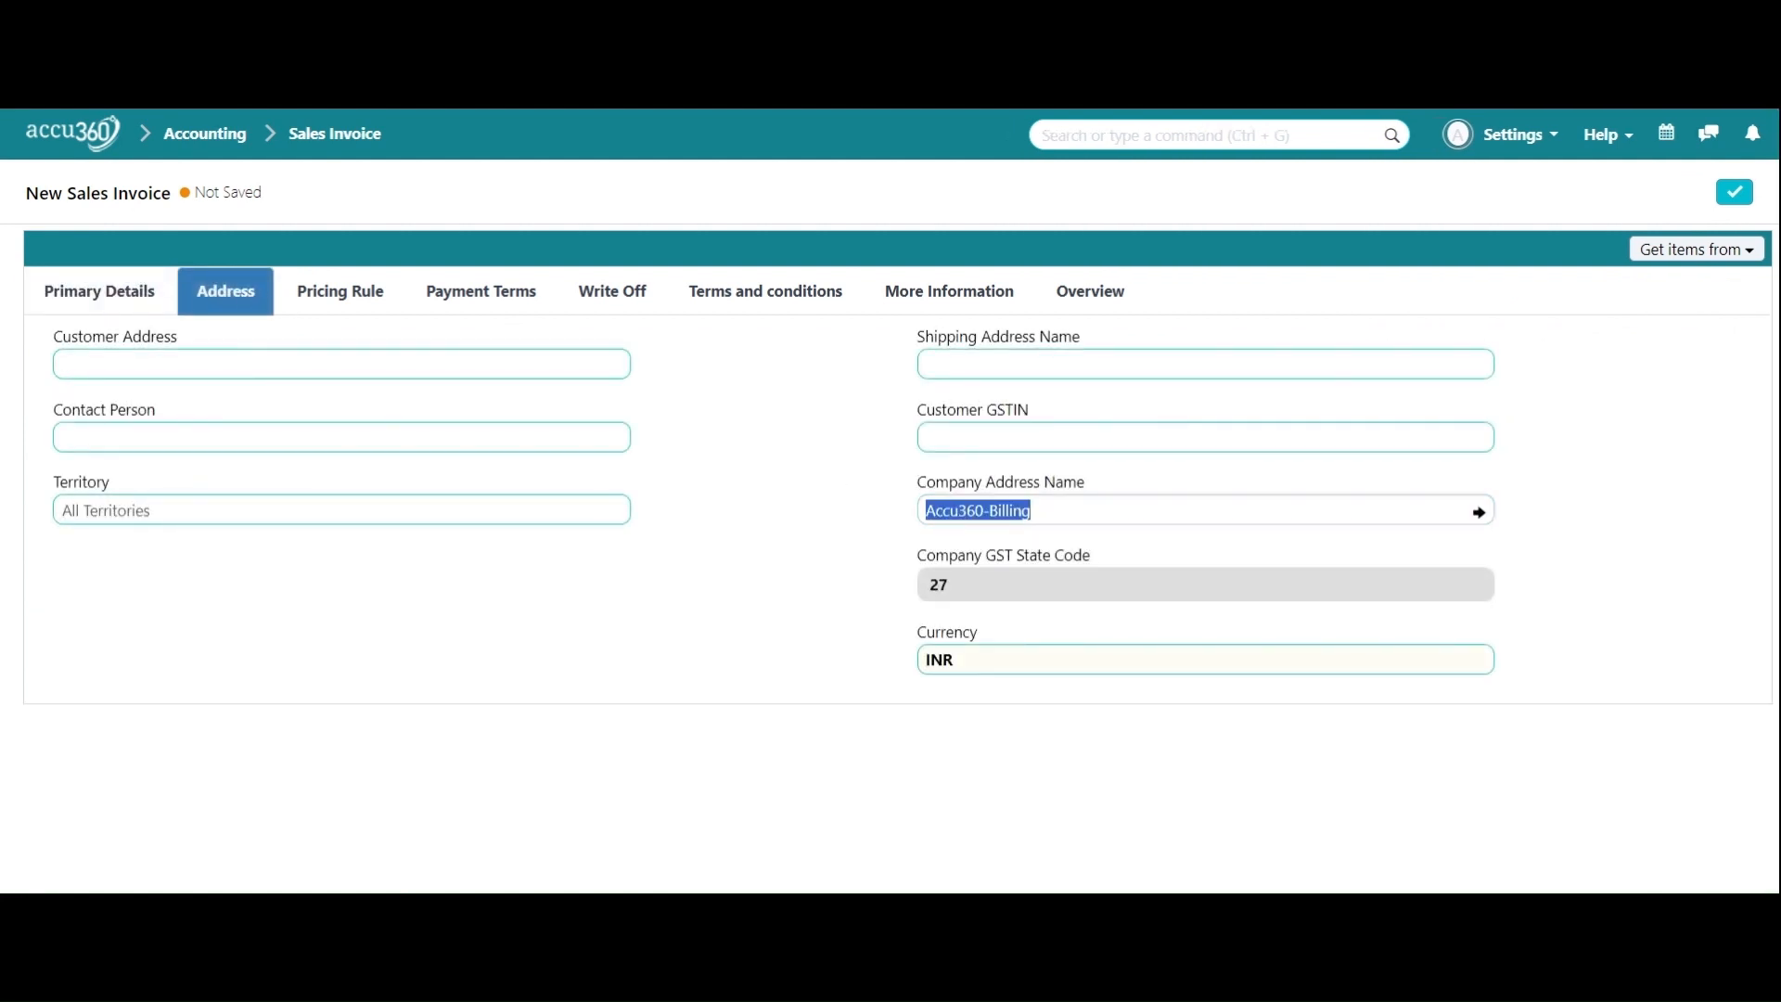
pyautogui.press('BackSpace')
pyautogui.write('d')
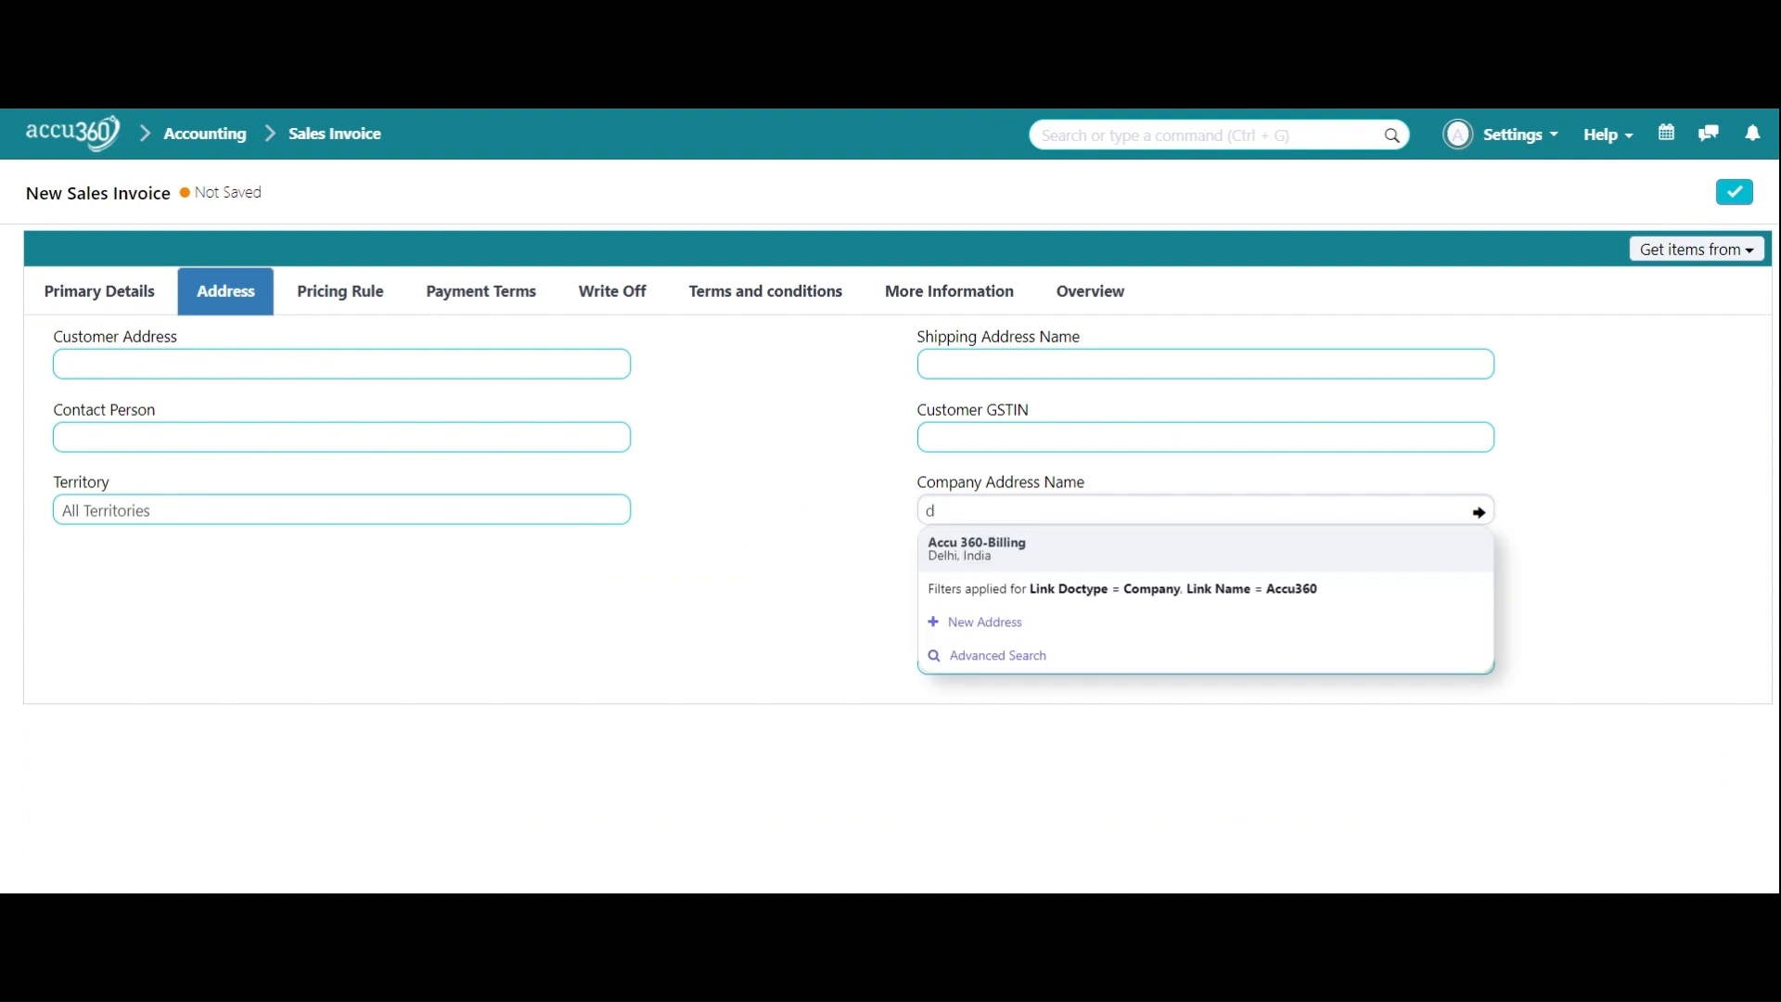
pyautogui.click(1020, 548)
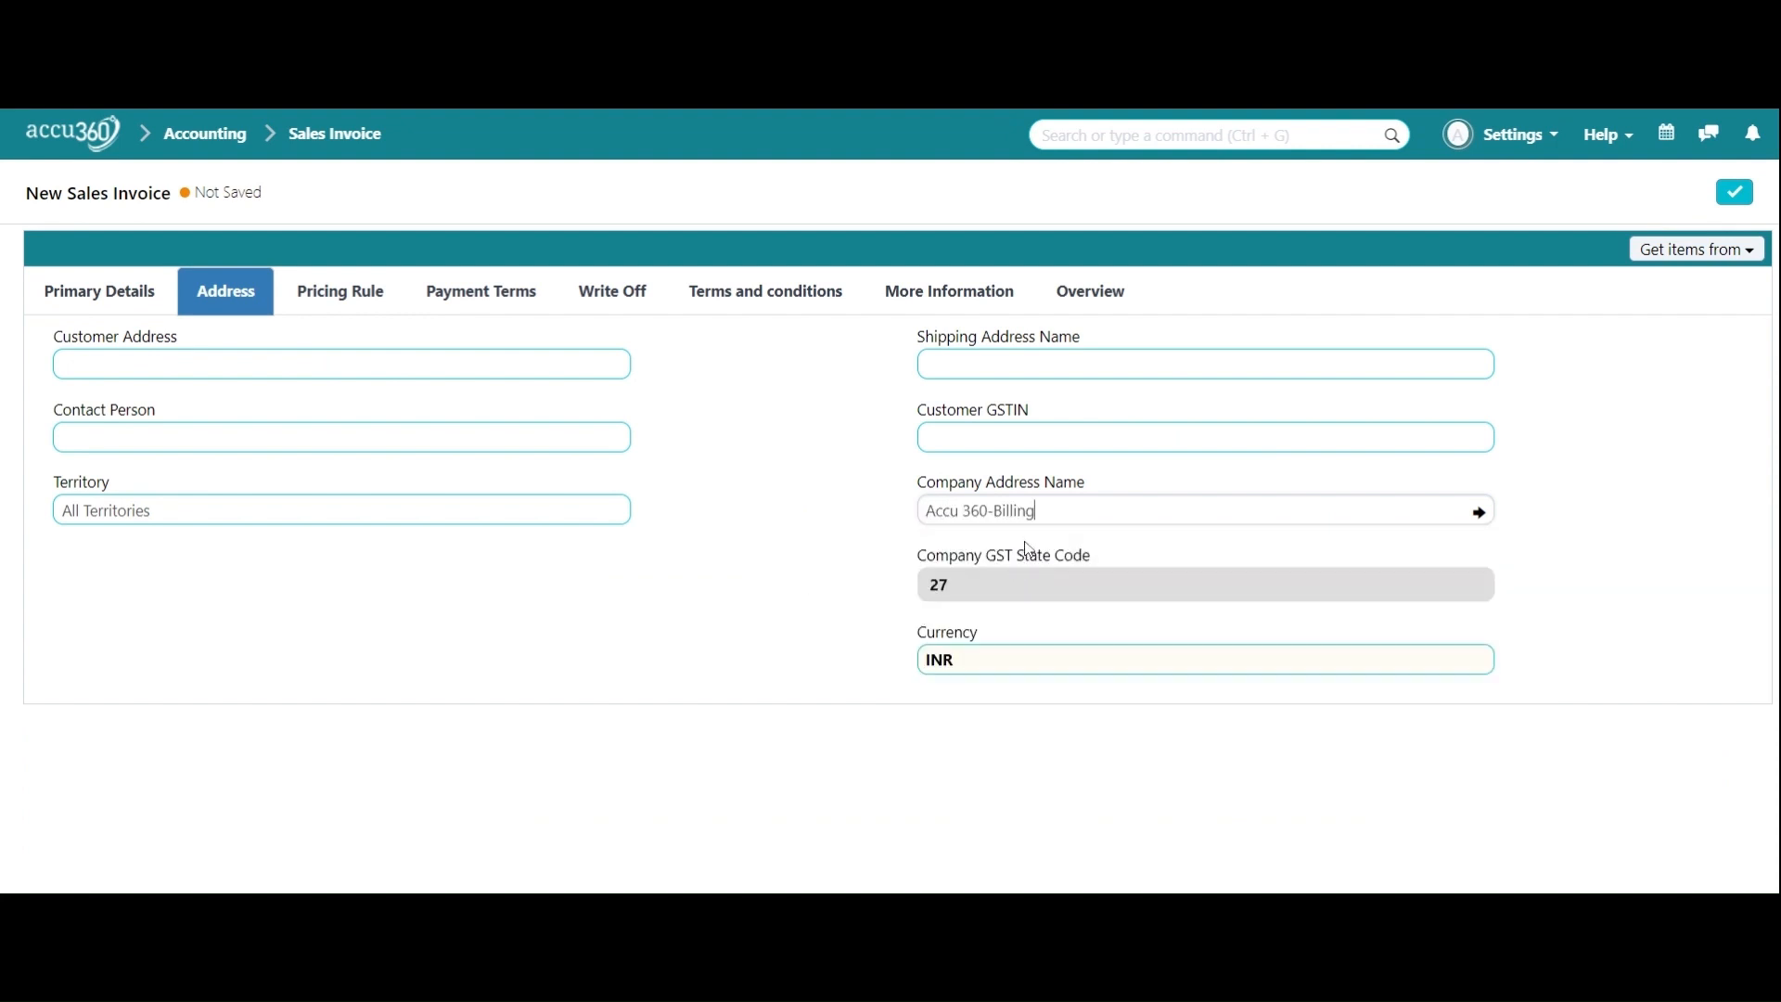
# Select Ageing Ltd. as the customer in the sales invoice's primary details
pyautogui.click(81, 288)
pyautogui.click(188, 437)
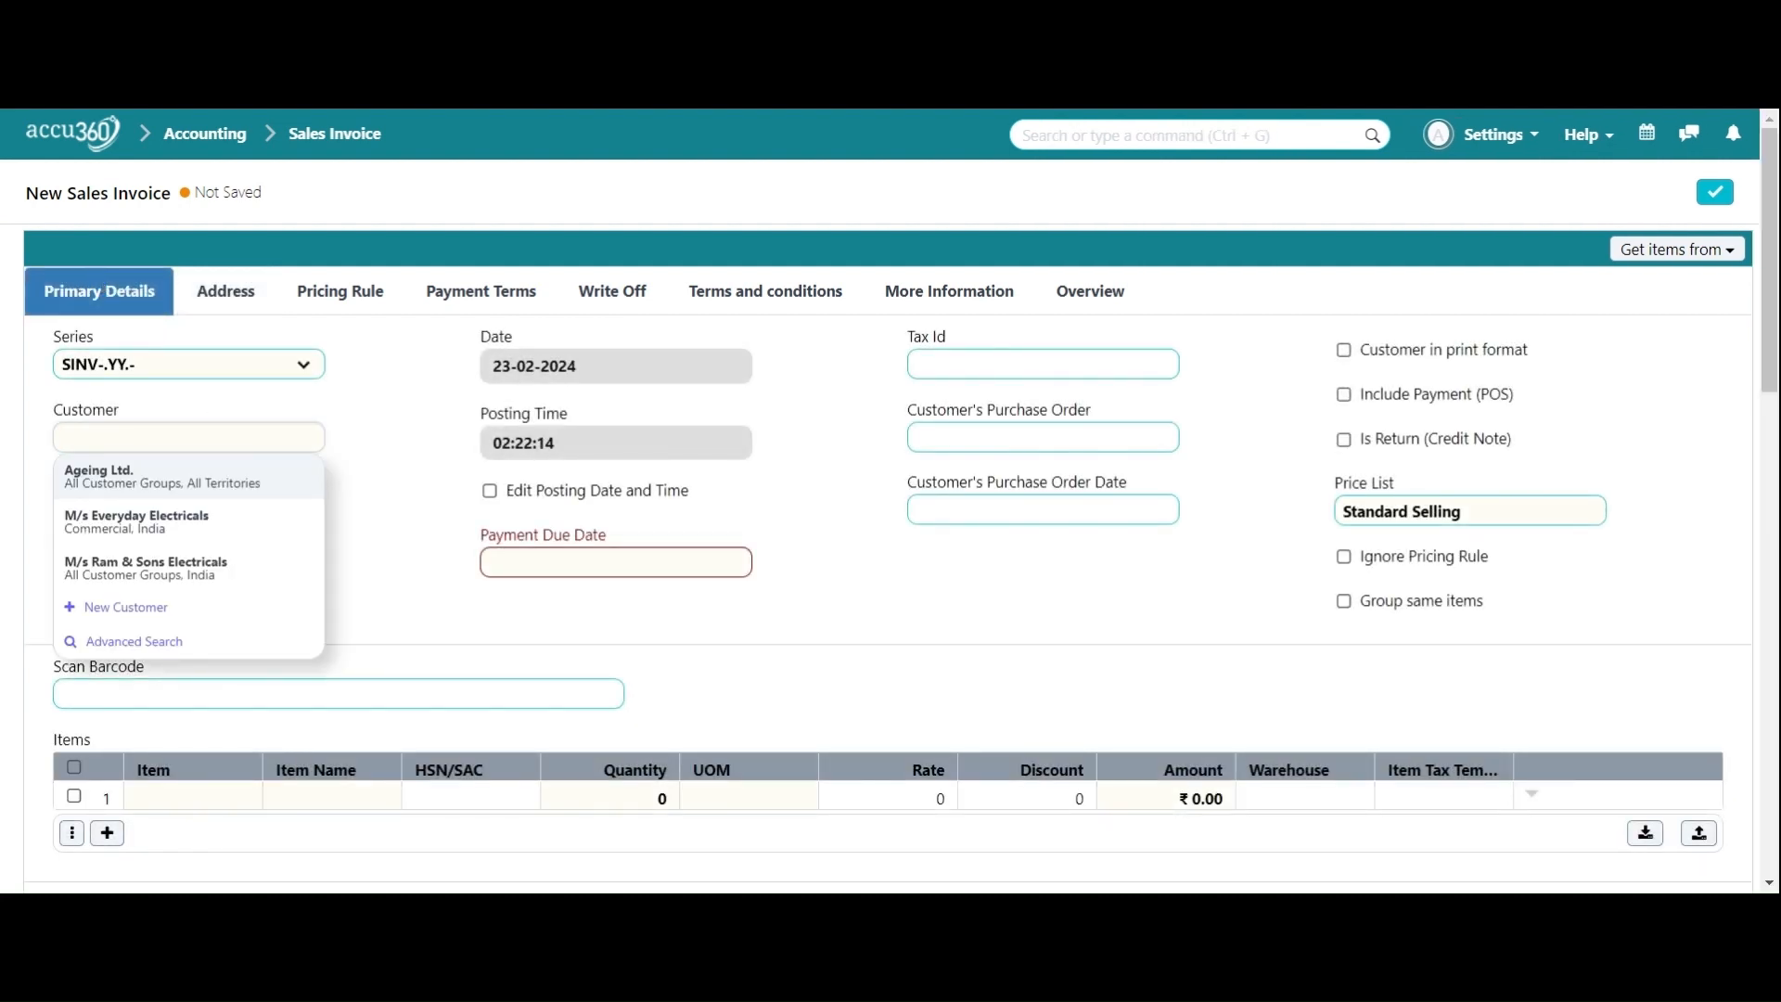
pyautogui.click(239, 475)
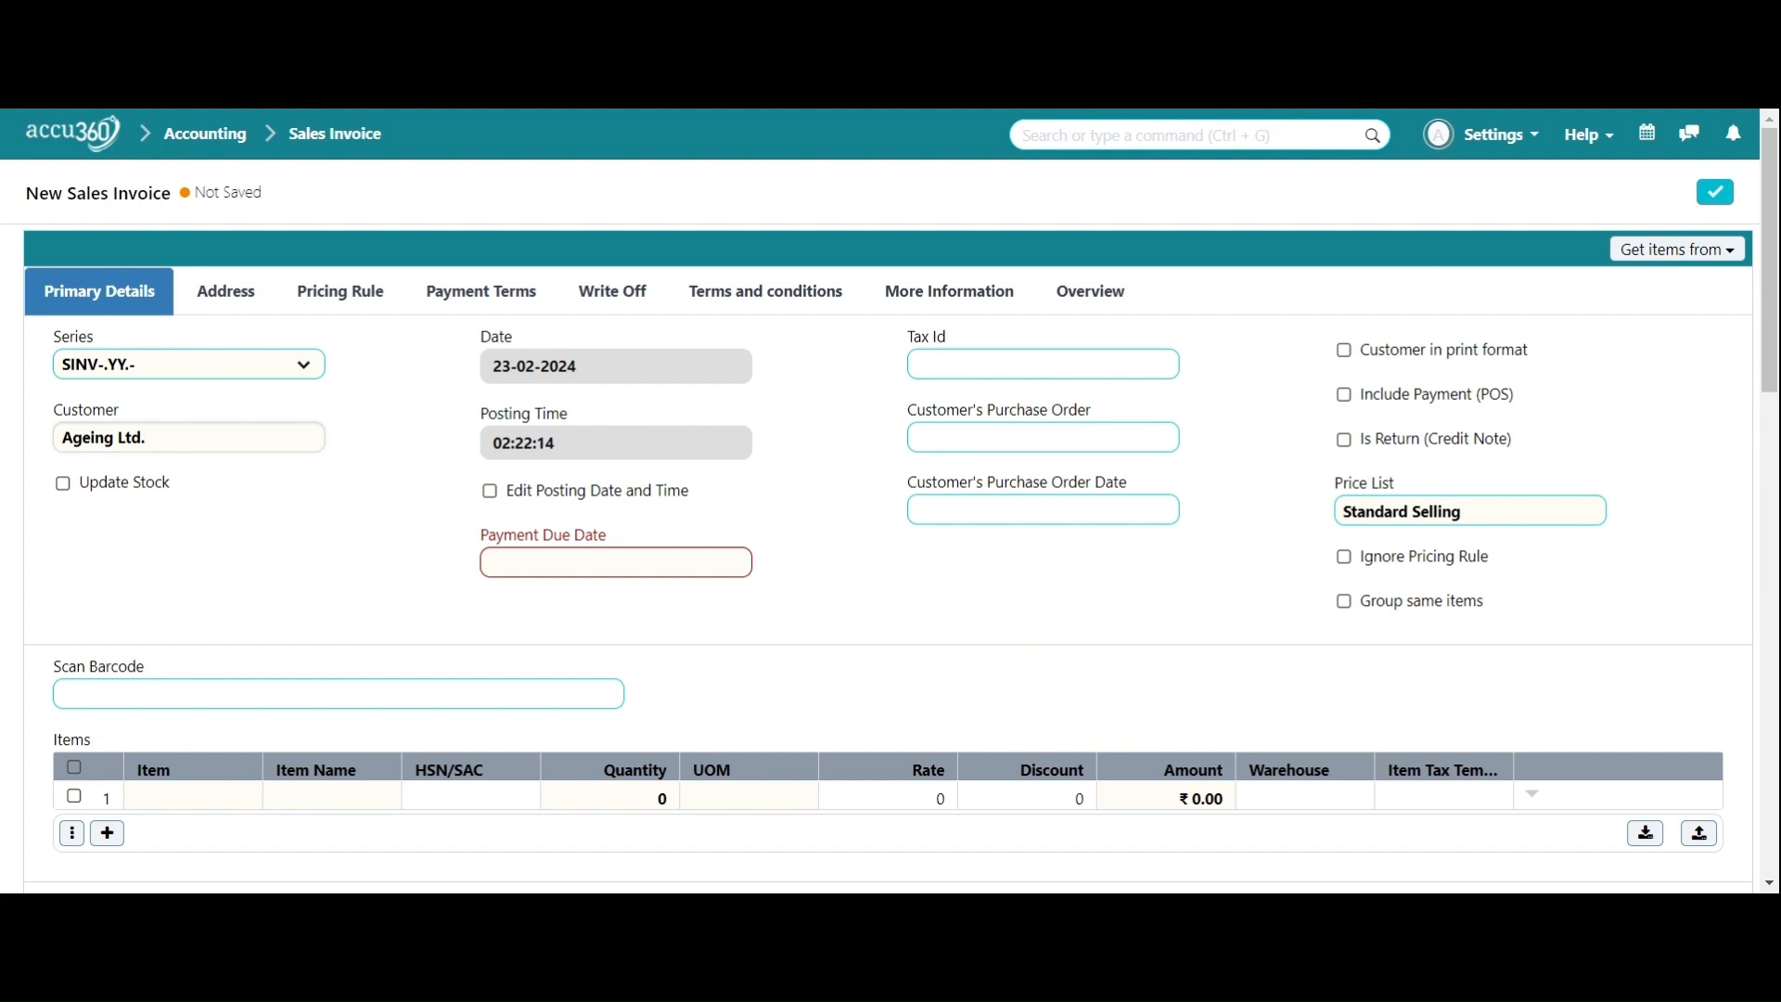
# Check the customer, shipping and company addresses on the new sales invoice, and return to its primary details
pyautogui.scroll(-1, 89, 510)
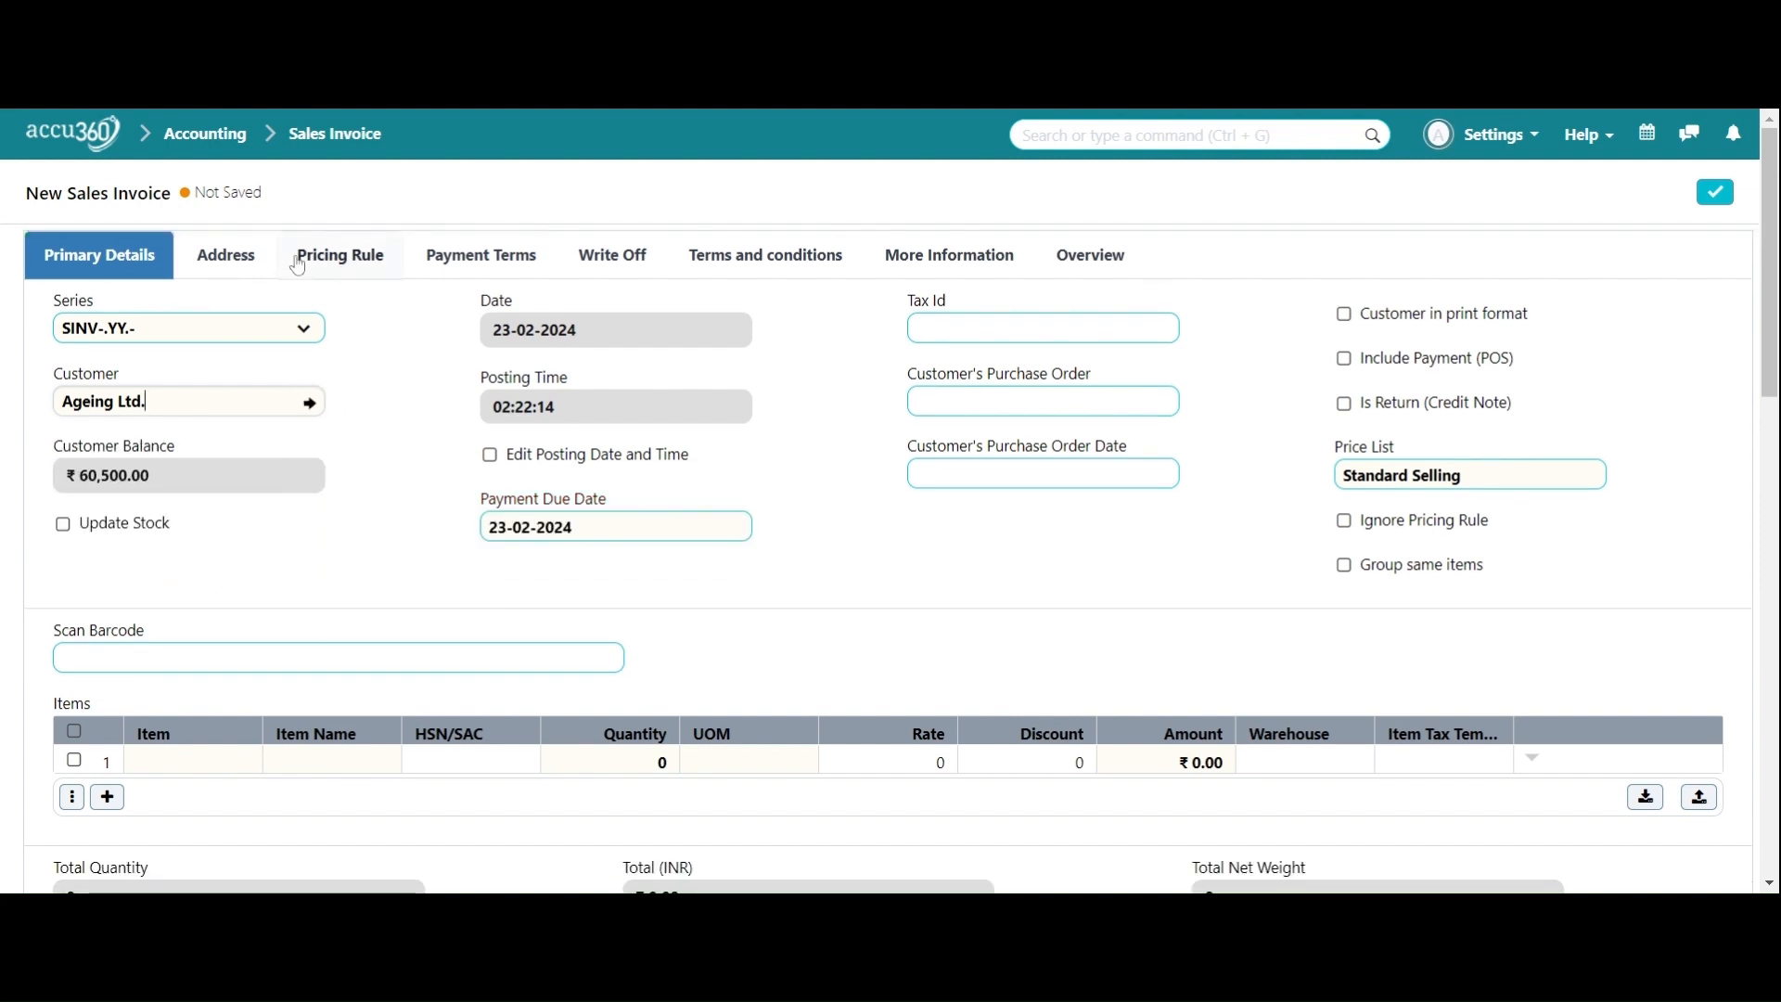
pyautogui.click(234, 263)
pyautogui.scroll(1, 269, 389)
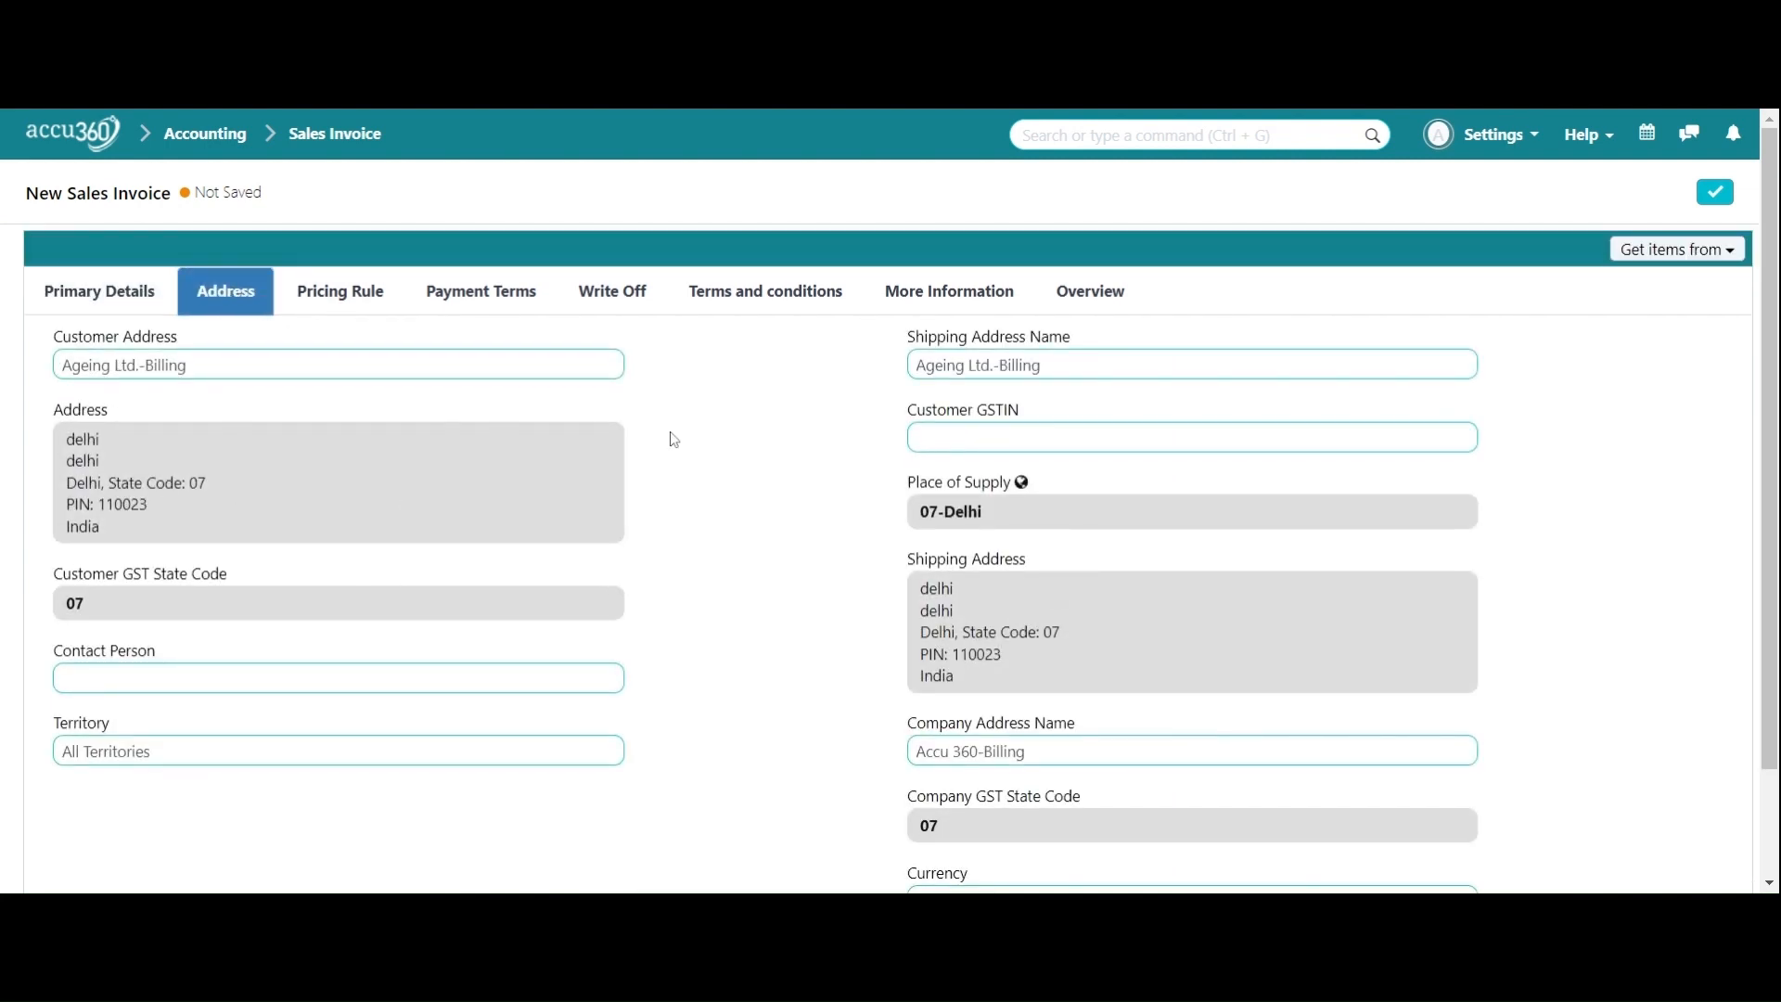
pyautogui.click(79, 290)
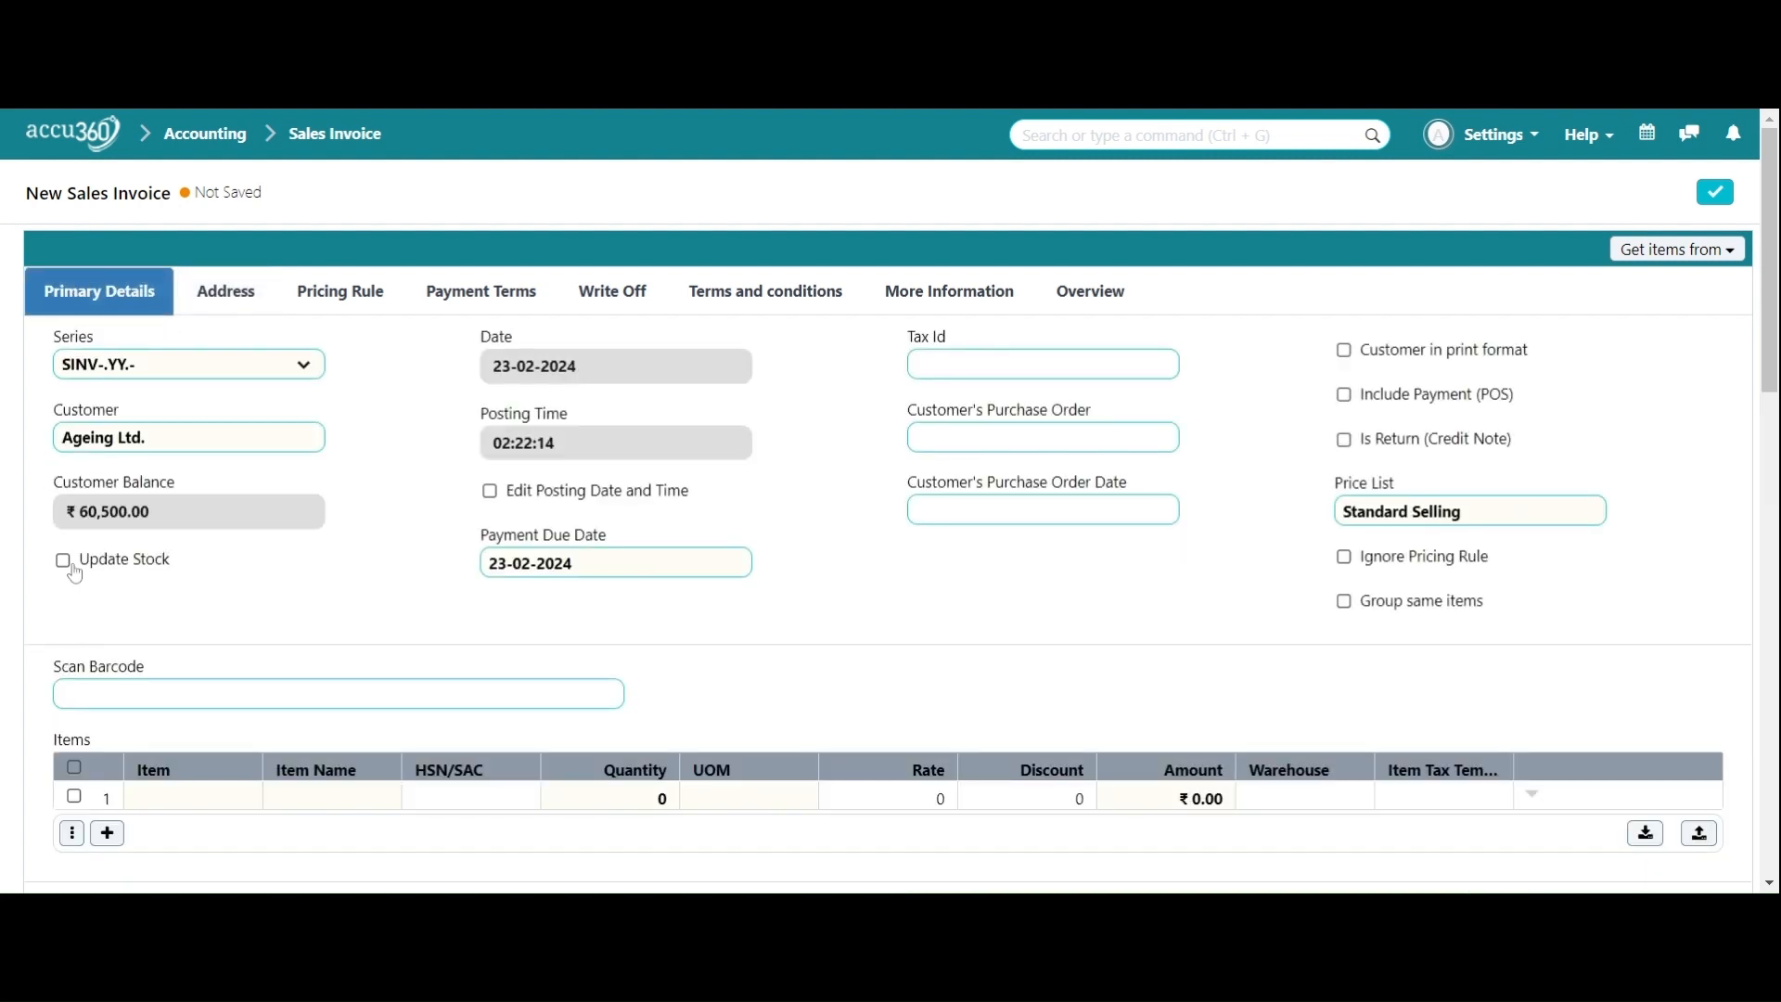
# Enable Update Stock on the sales invoice and set the source warehouse to East Delhi - A3
pyautogui.click(73, 568)
pyautogui.click(100, 631)
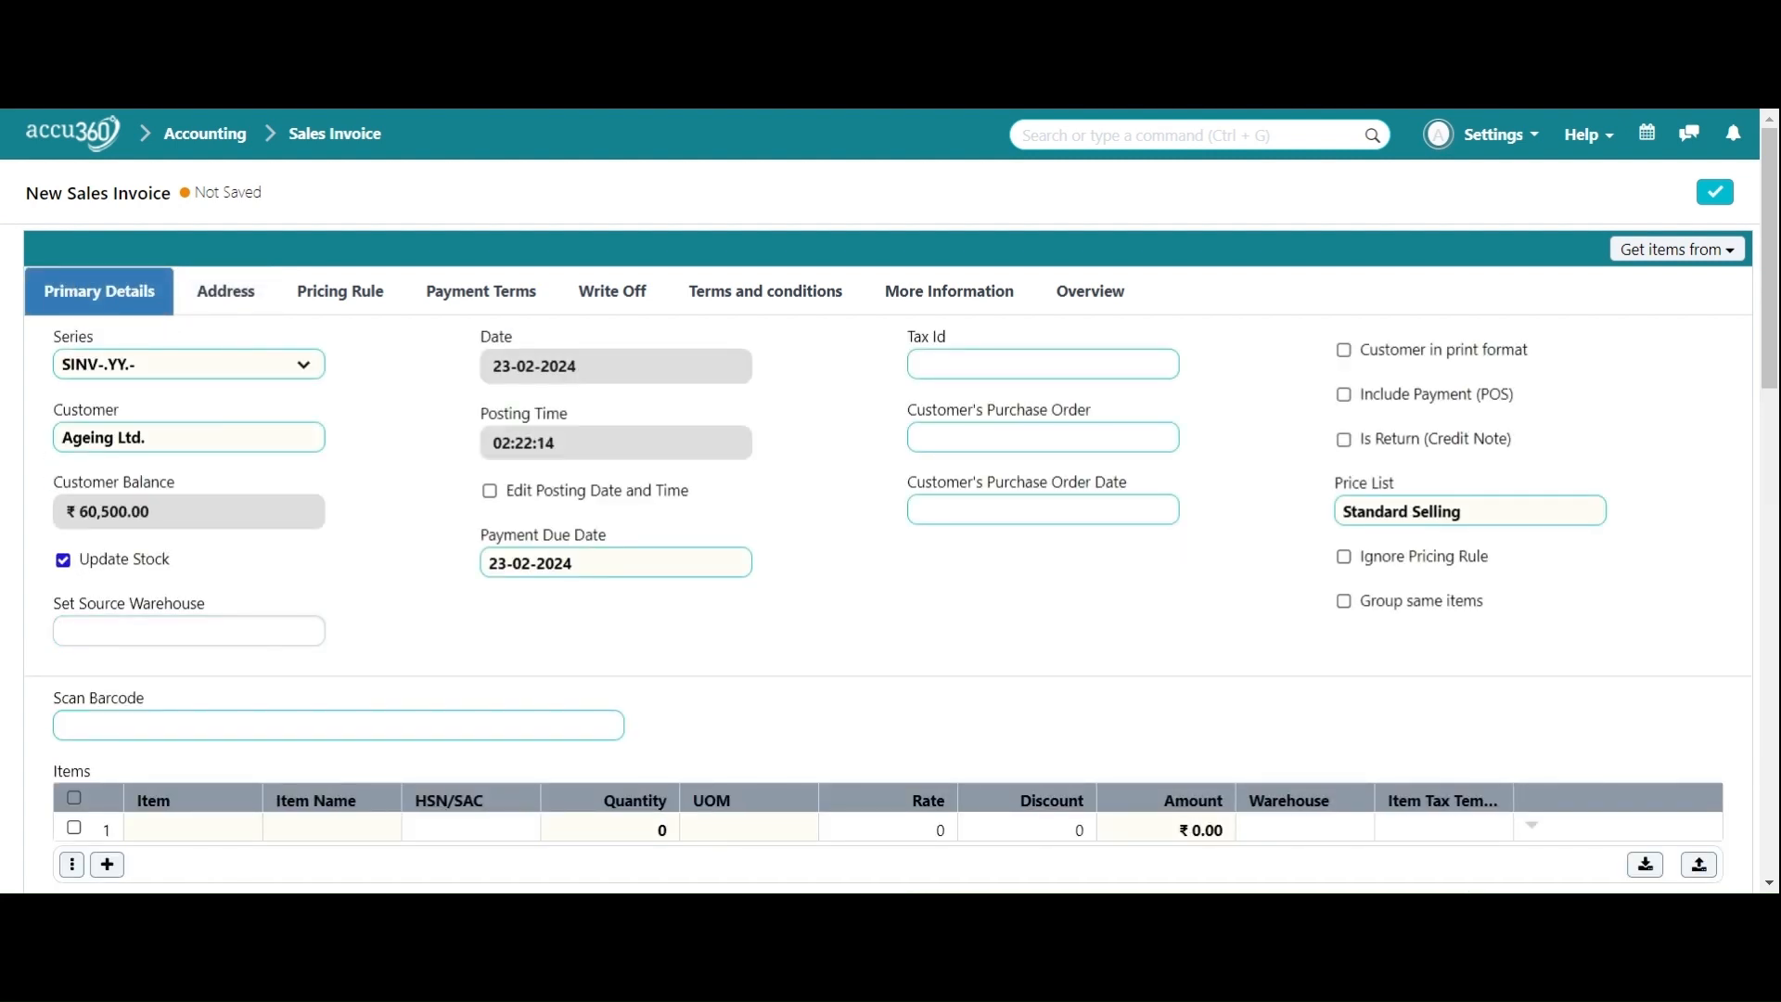
pyautogui.scroll(-1, 213, 723)
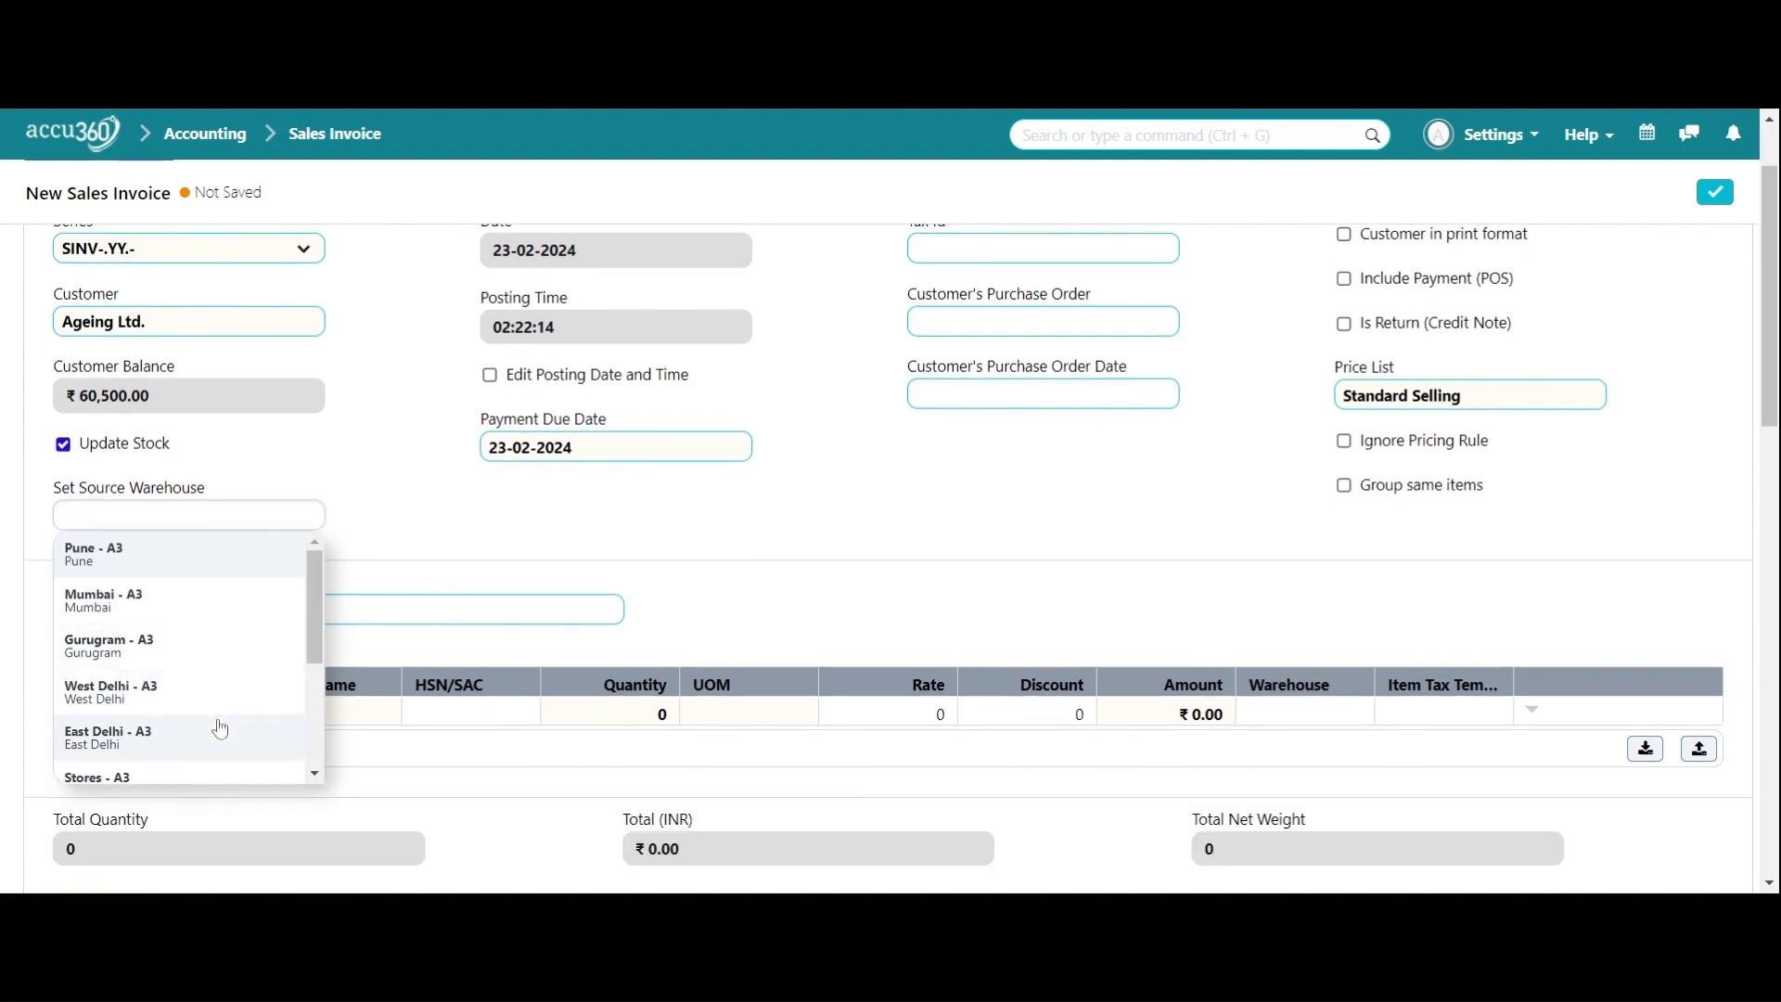
pyautogui.click(197, 742)
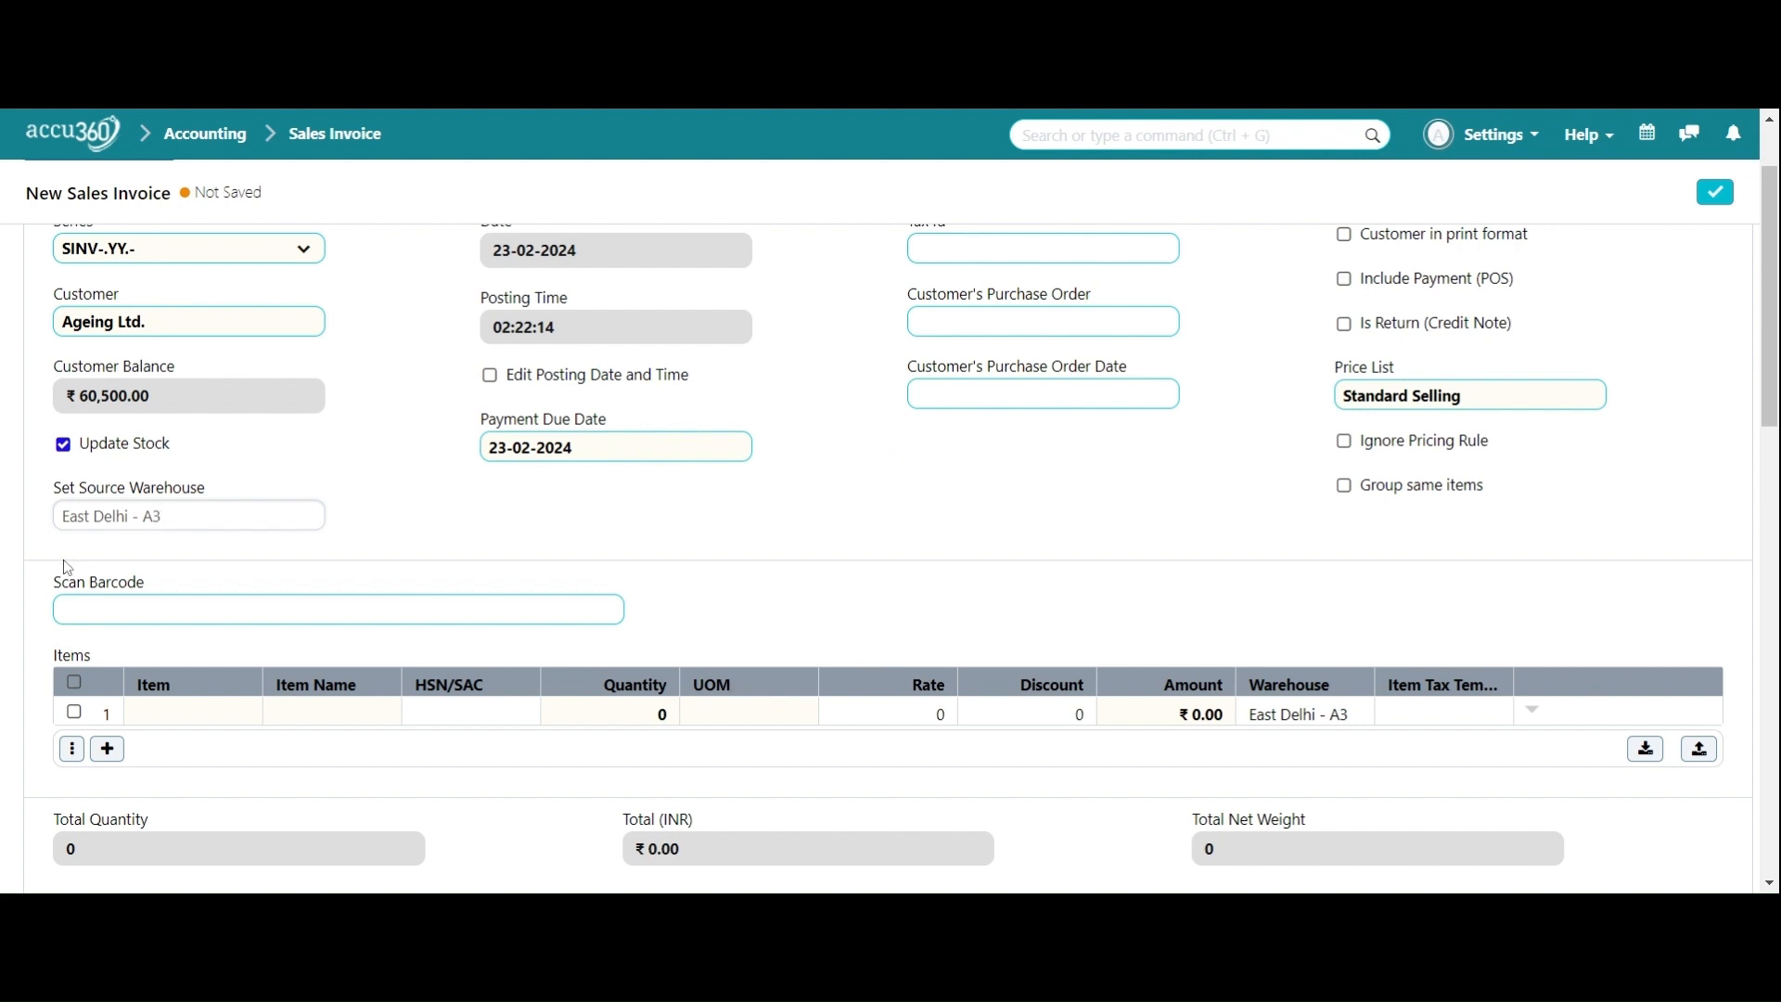
# Add the item ELC-00001 Switches to the first row of the sales invoice's Items table
pyautogui.click(196, 716)
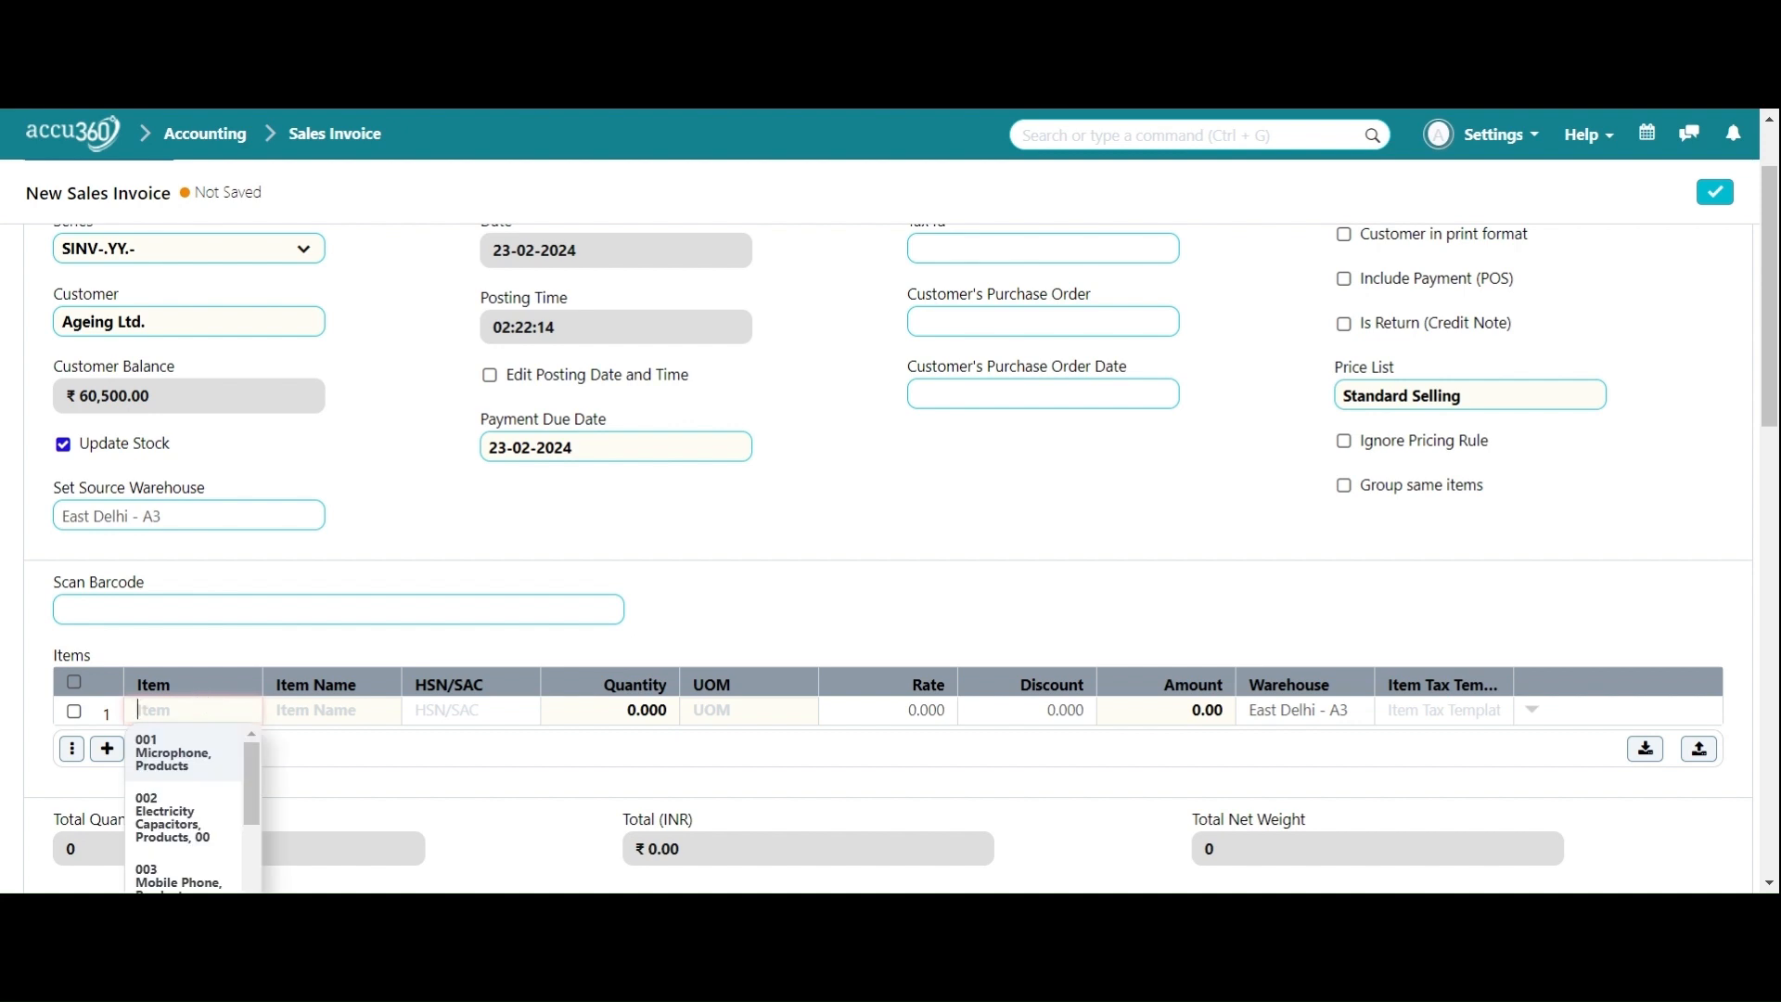
pyautogui.scroll(-5, 327, 751)
pyautogui.scroll(-5, 200, 445)
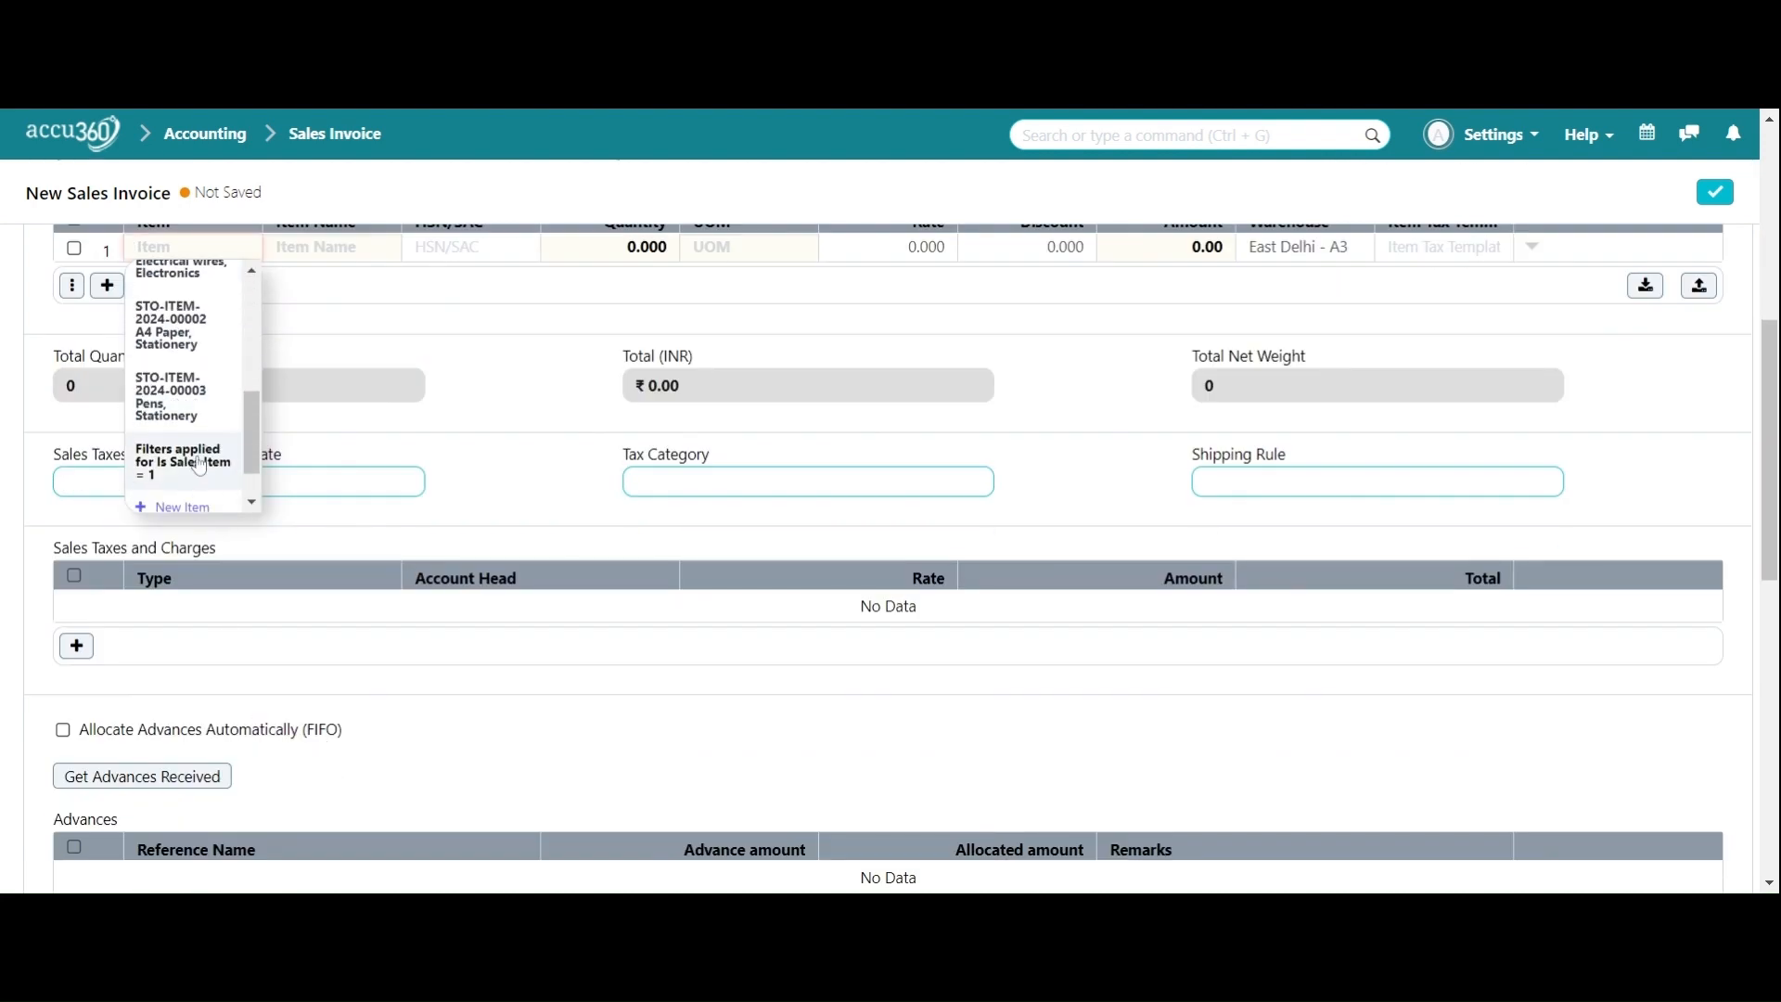
pyautogui.scroll(3, 199, 466)
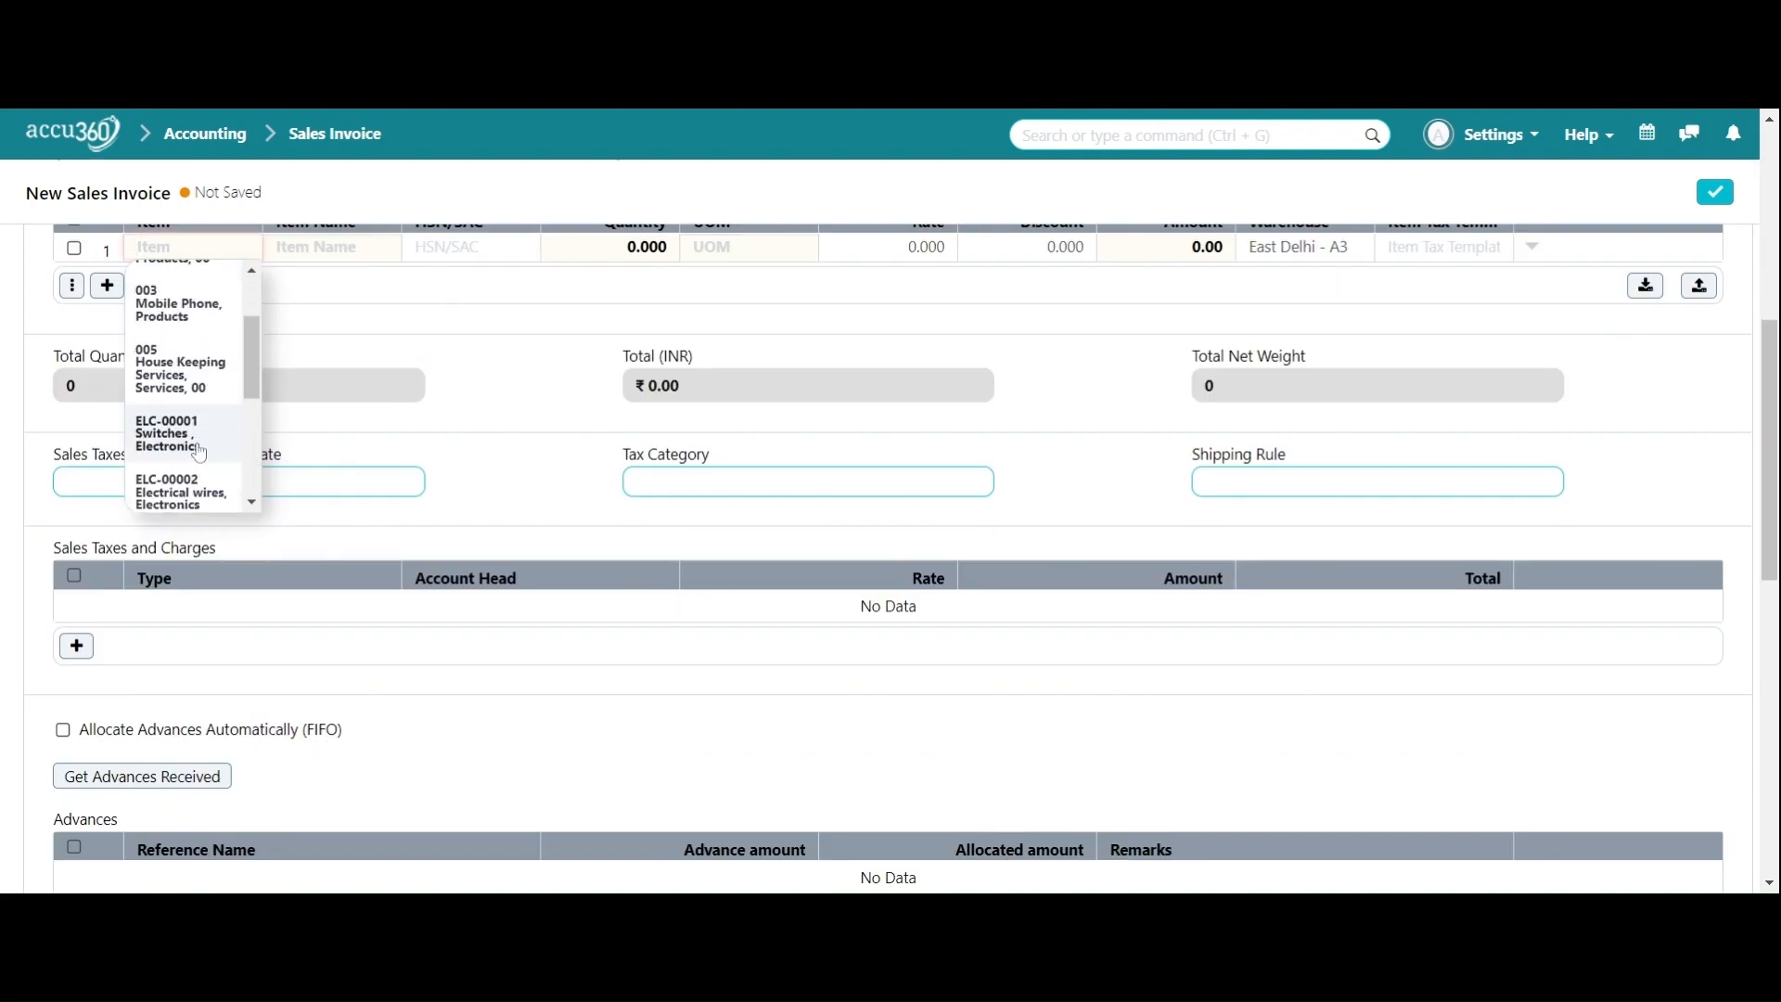
pyautogui.click(181, 425)
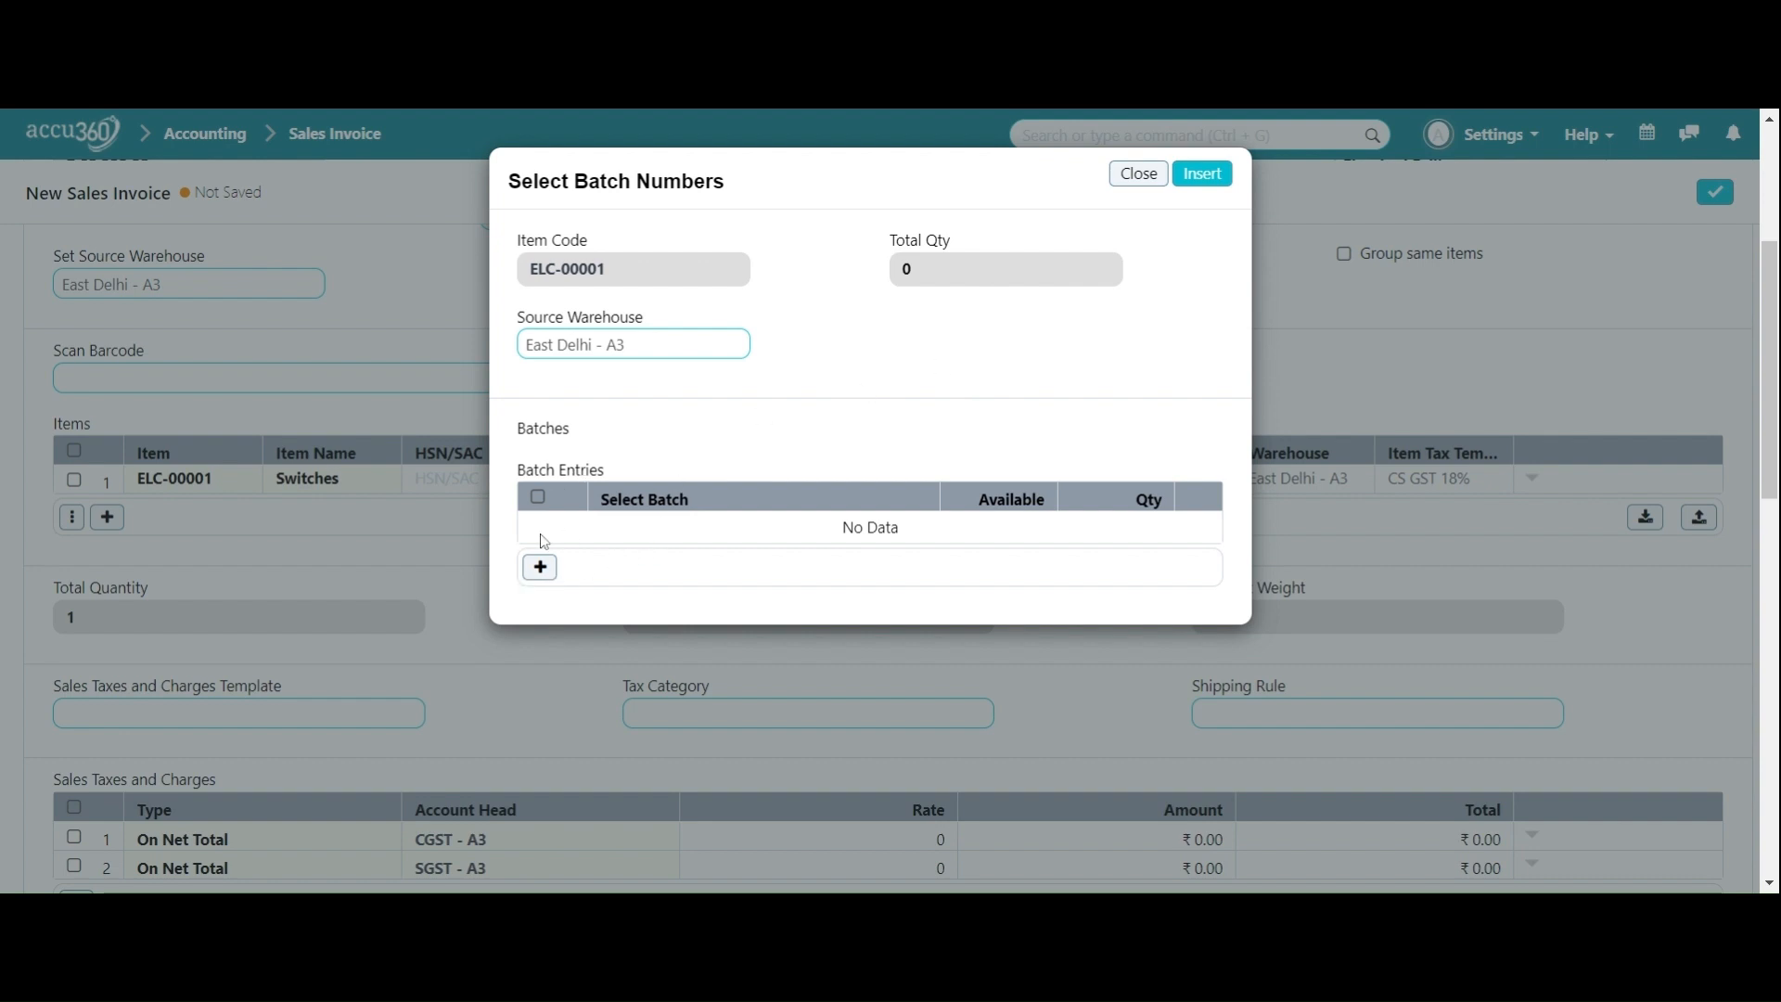
# Allocate a quantity of 100 from batch ELC-24-00001 to the Switches item and insert the batch selection
pyautogui.click(542, 567)
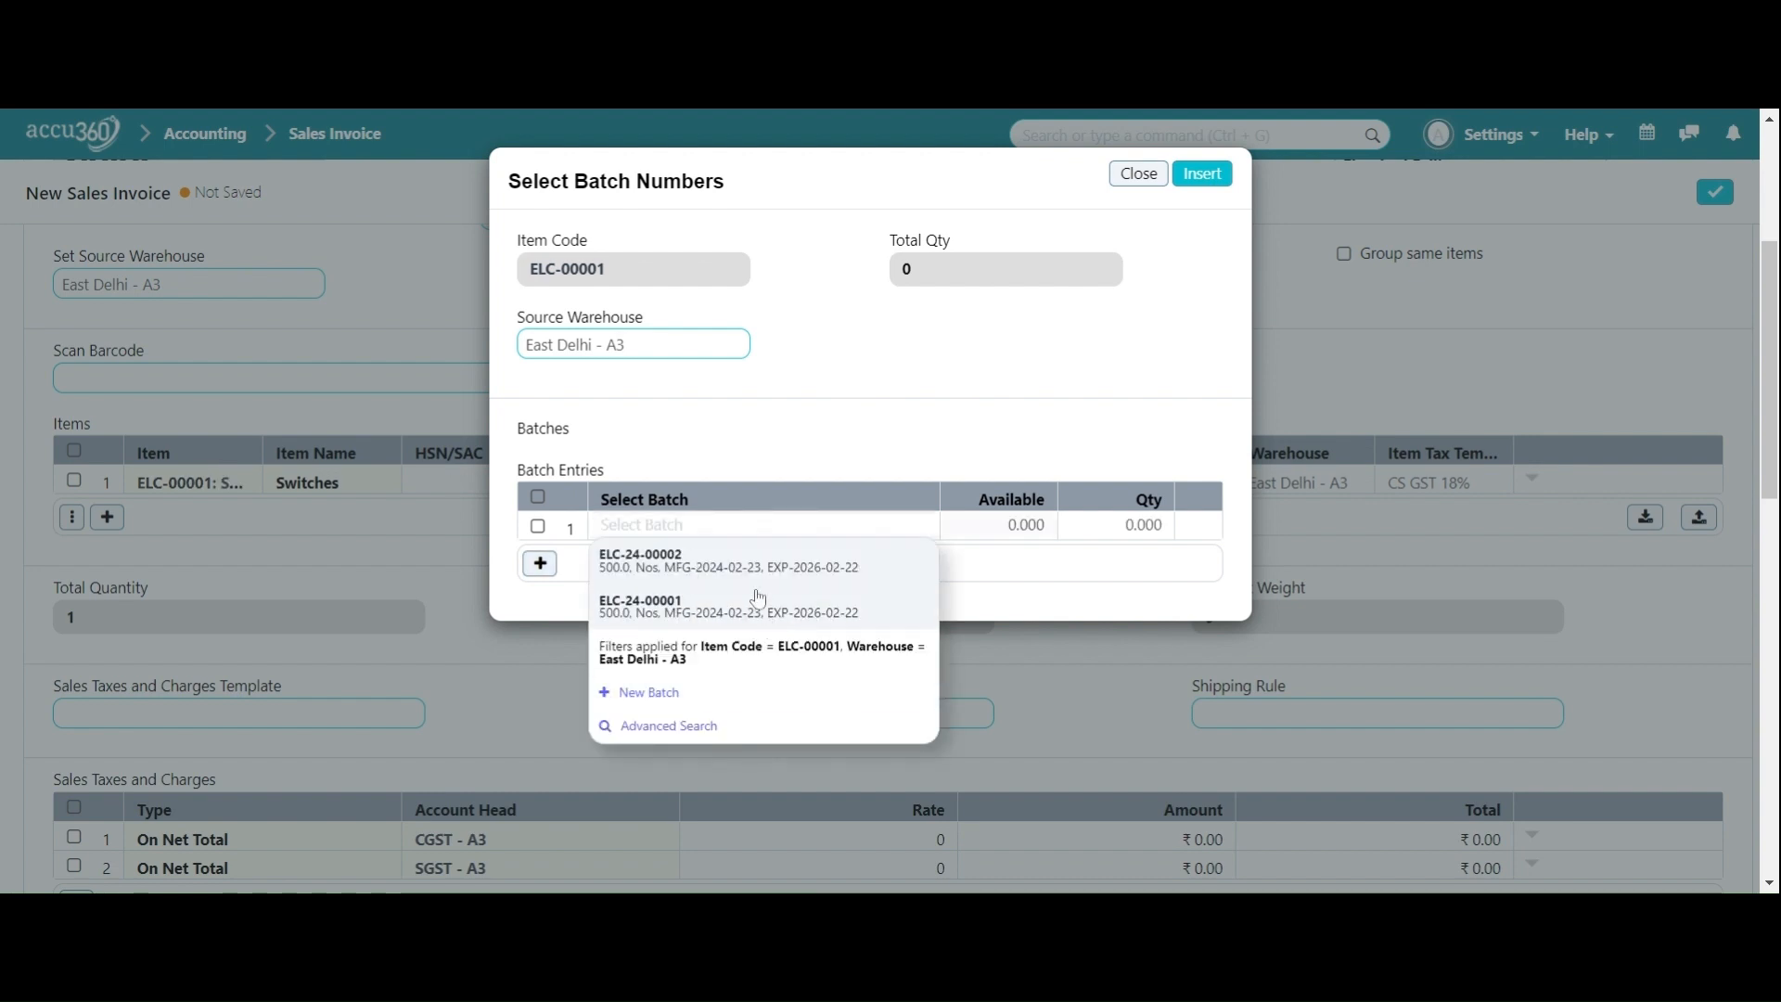
pyautogui.click(698, 620)
pyautogui.click(1132, 525)
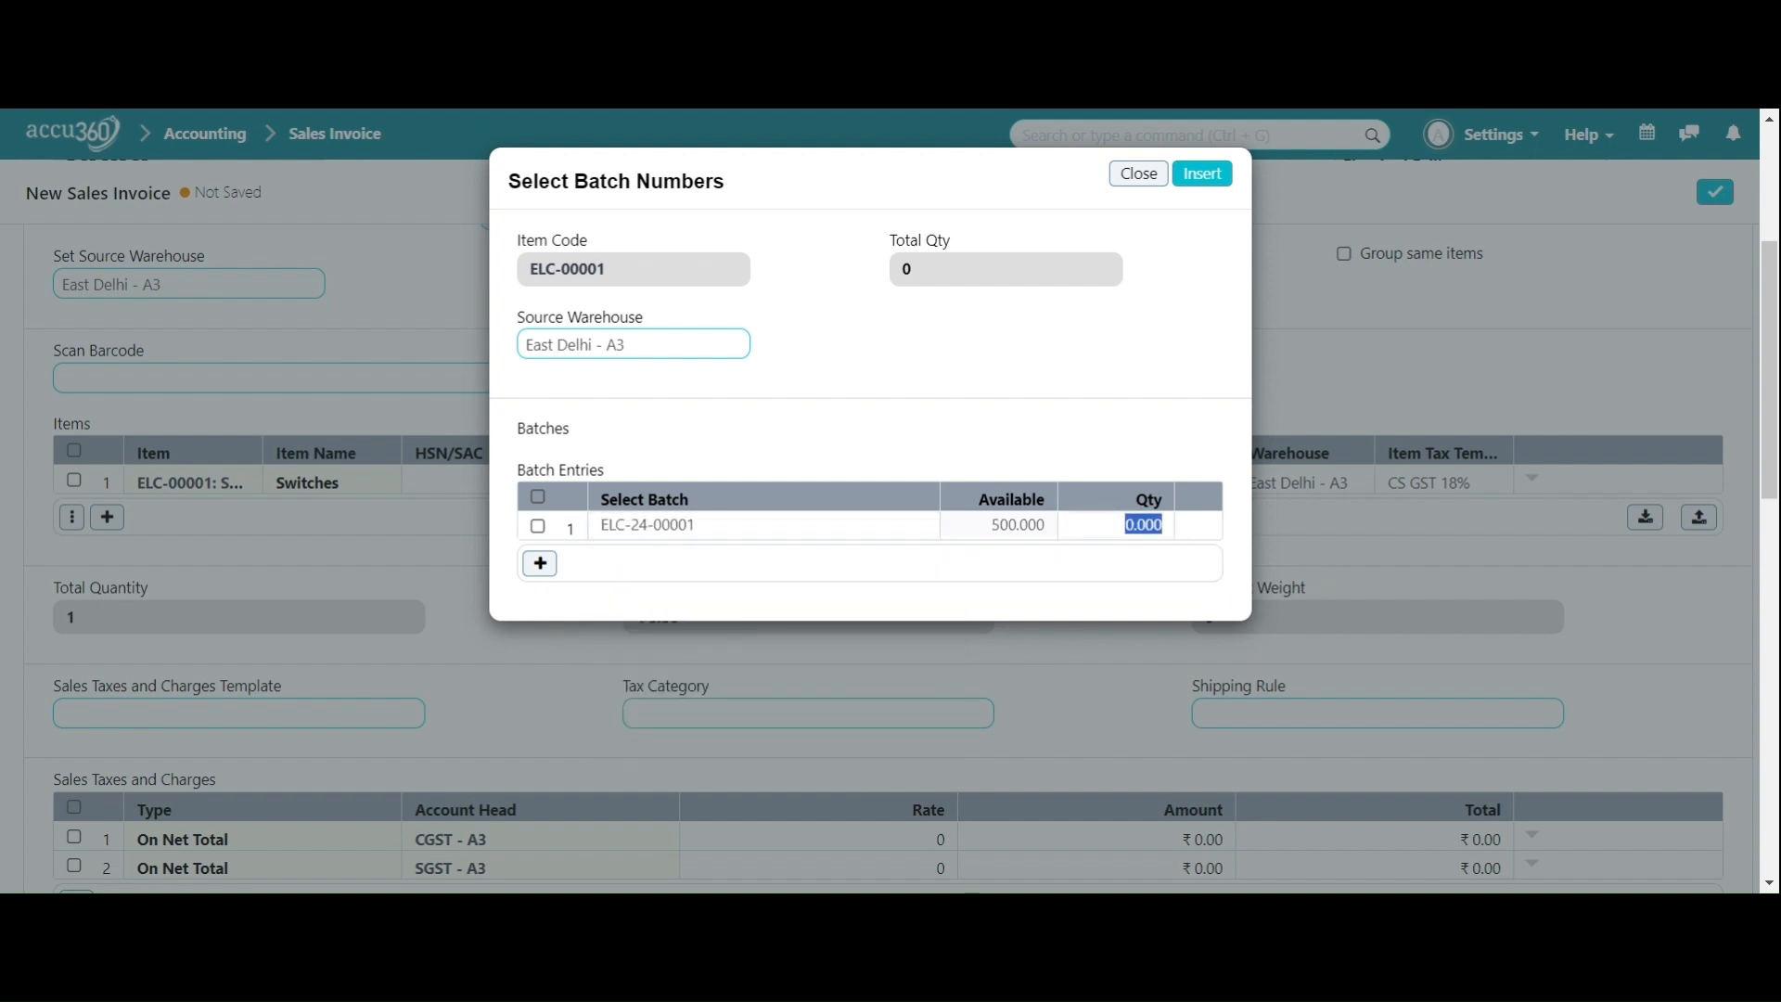
pyautogui.write('100')
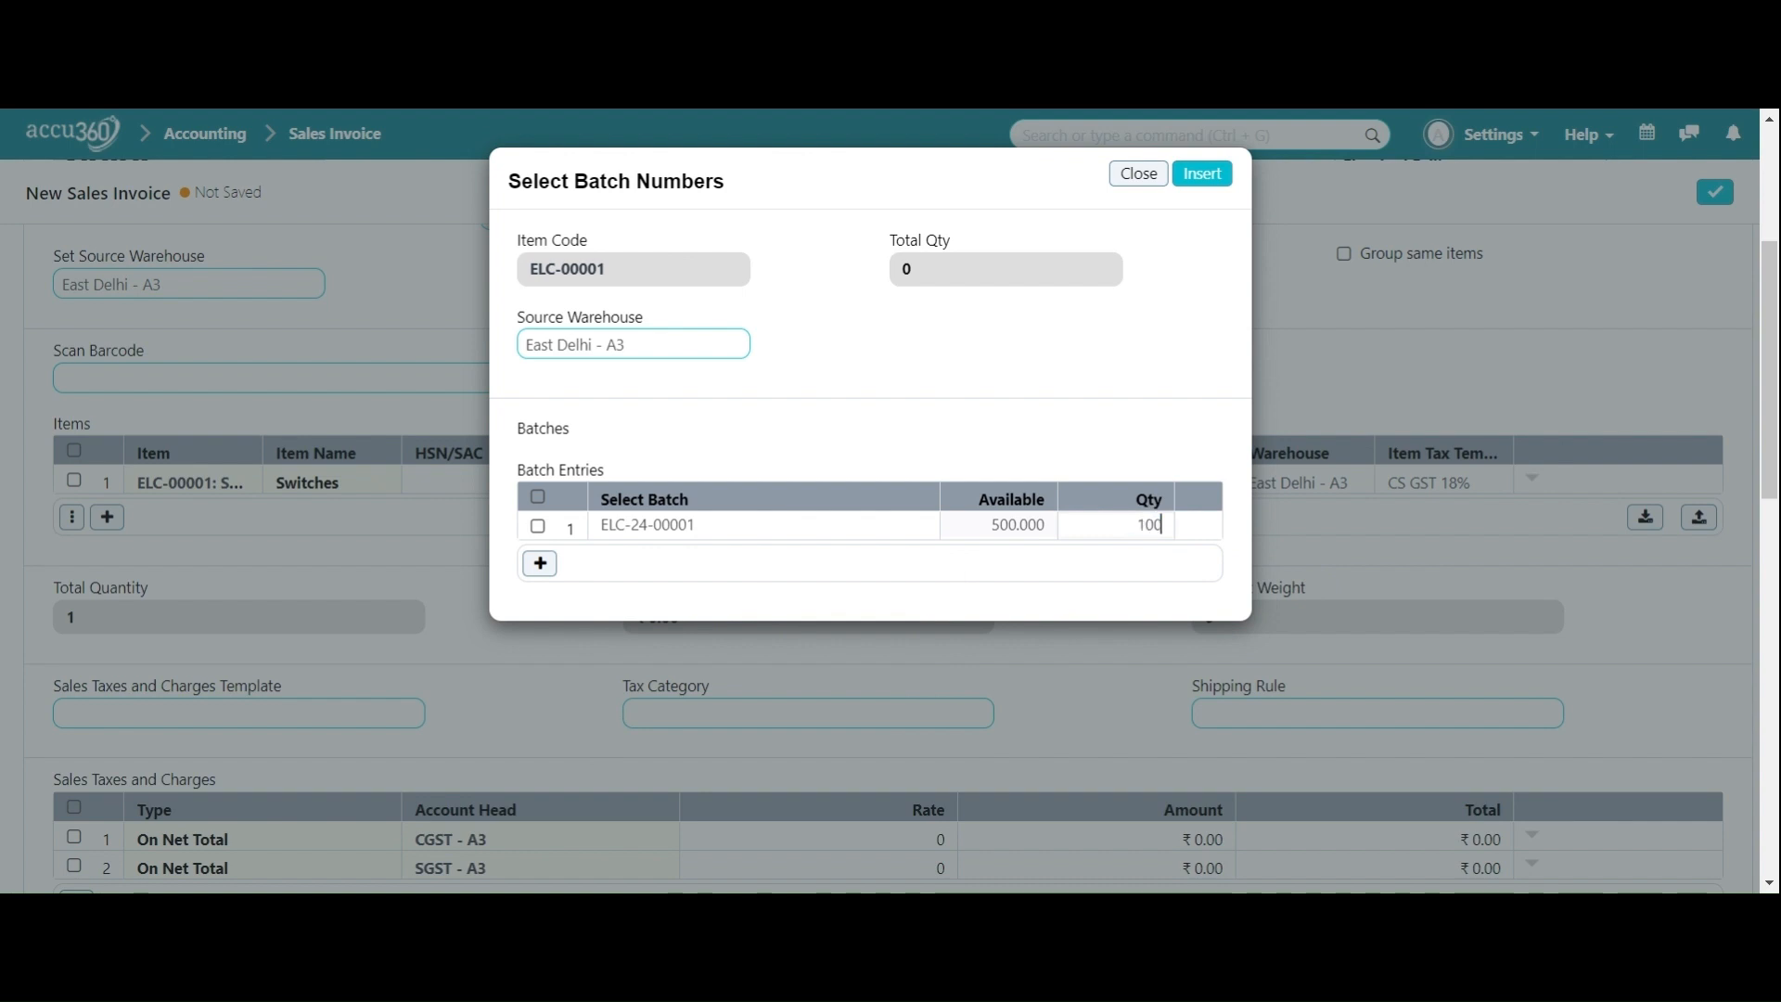
pyautogui.click(1203, 175)
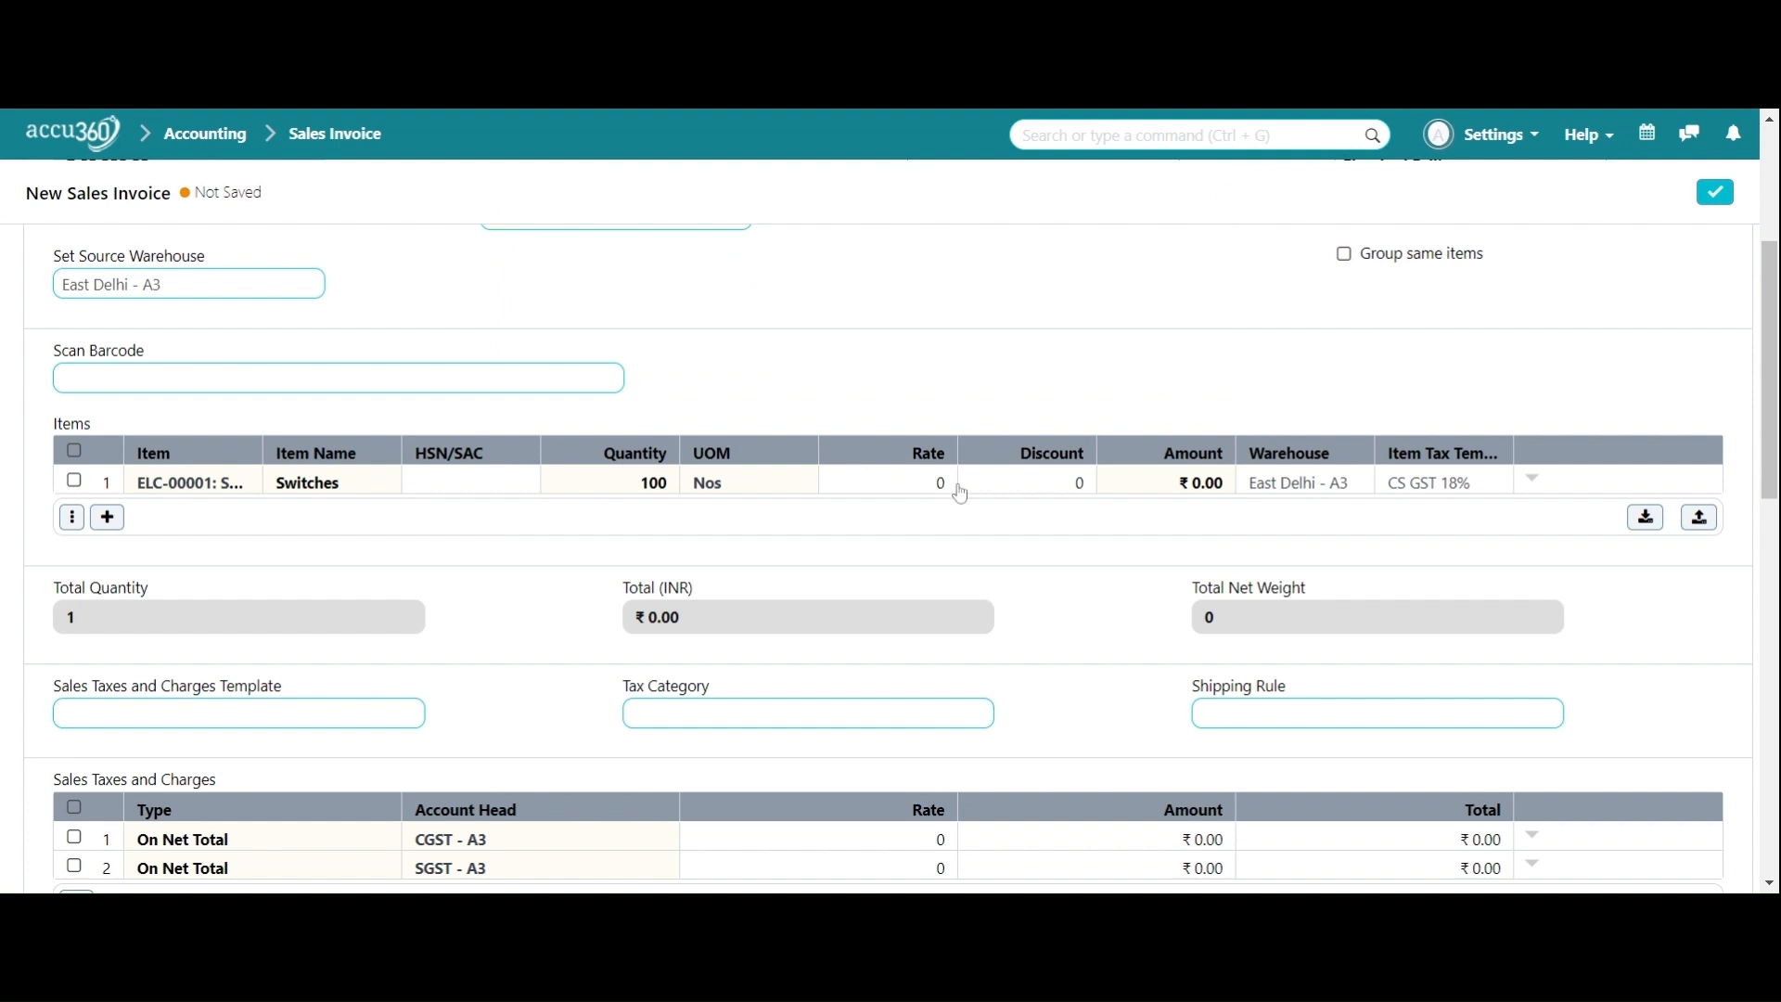
# Set the rate of the Switches item row to 150
pyautogui.click(940, 484)
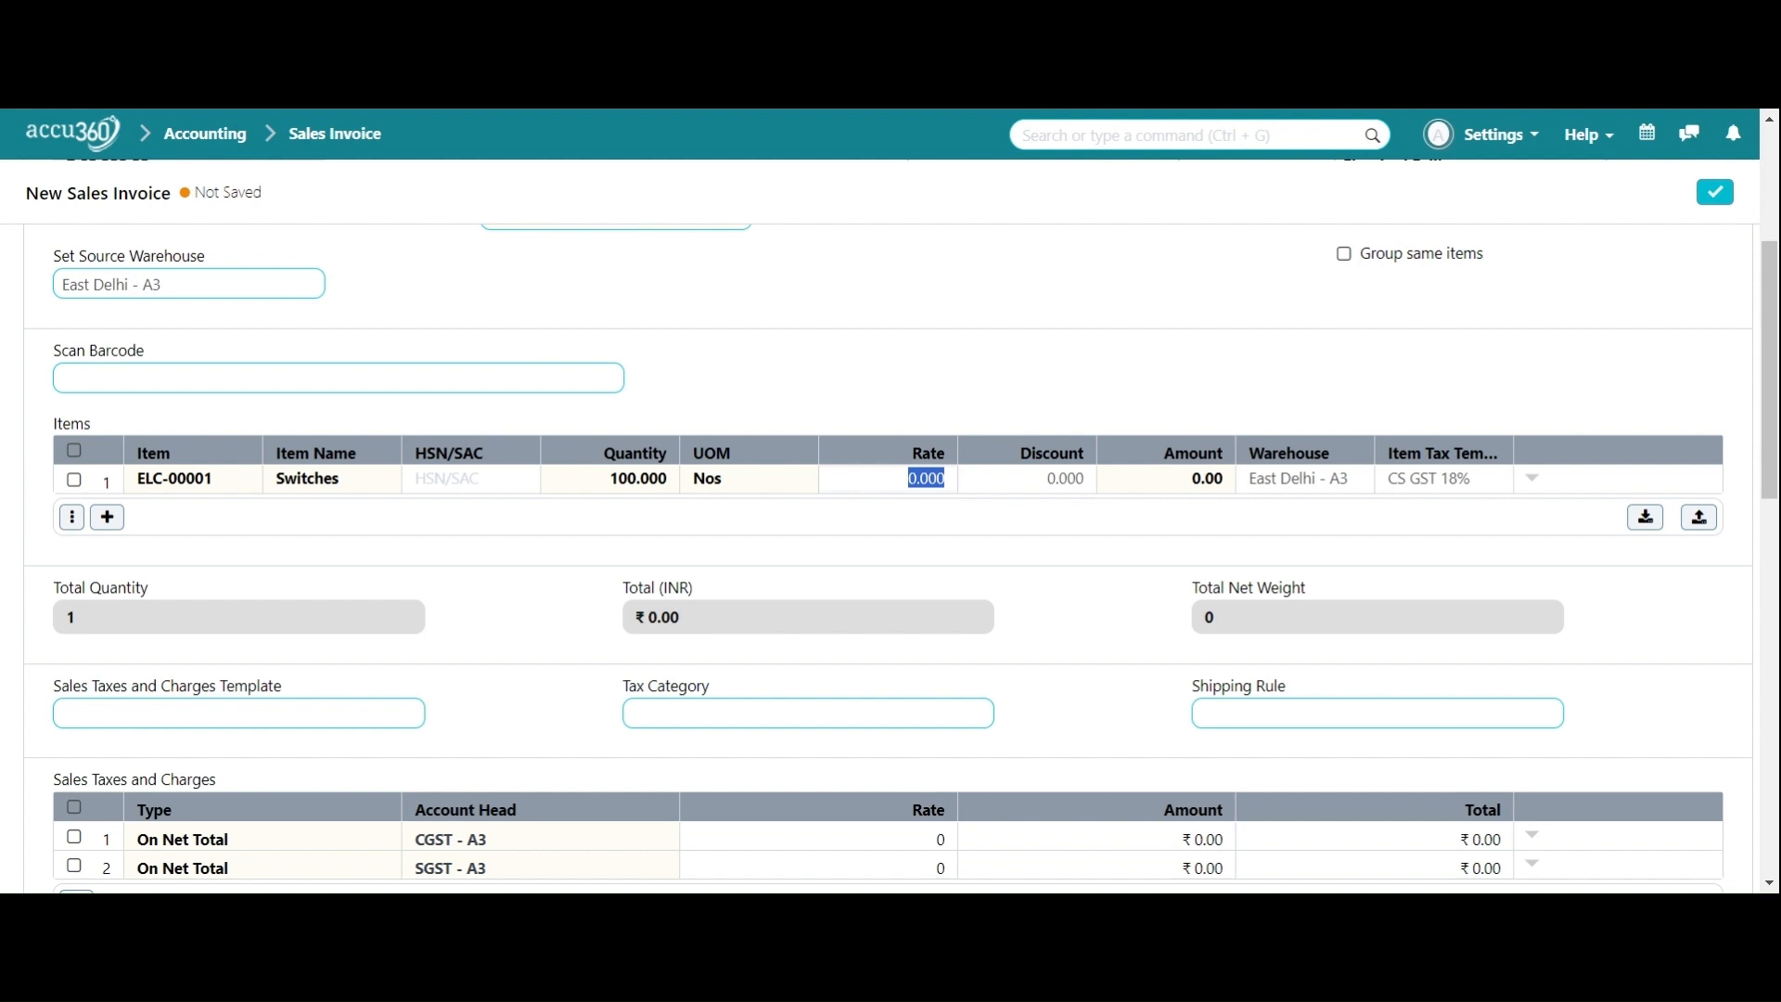
pyautogui.write('150')
pyautogui.click(1077, 605)
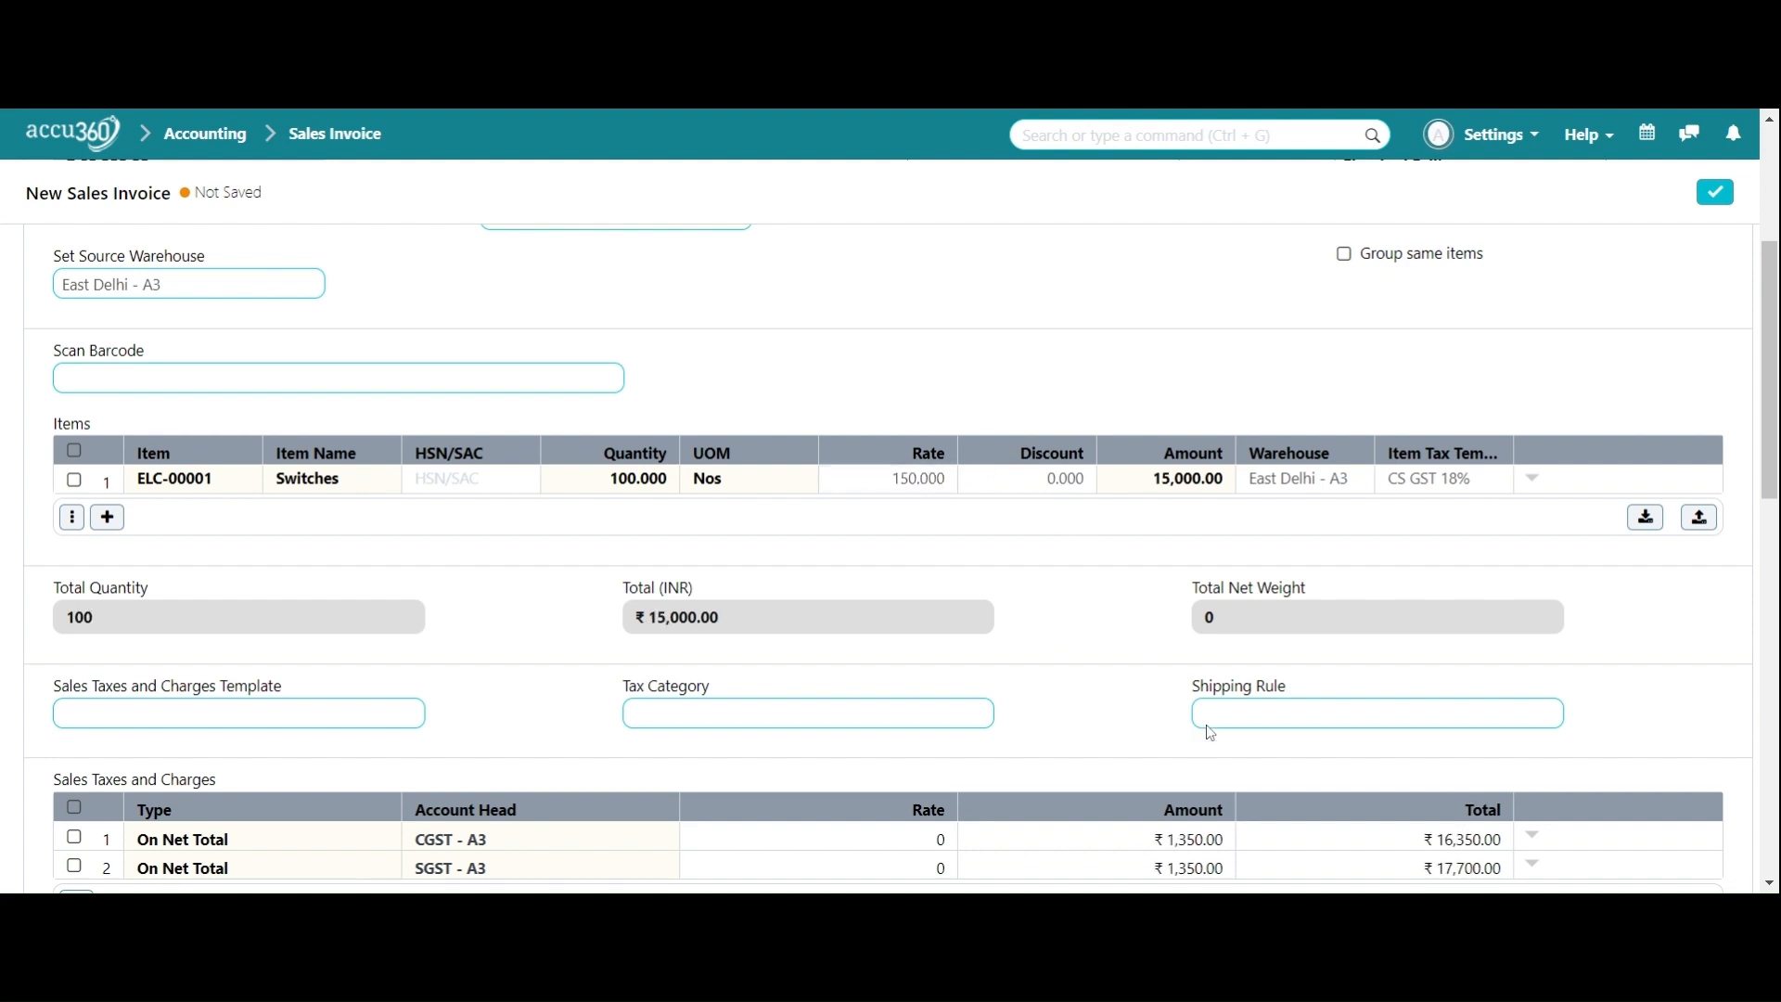
# Set the branch to Delhi in the sales invoice's Accounting Dimensions
pyautogui.scroll(-1, 1183, 591)
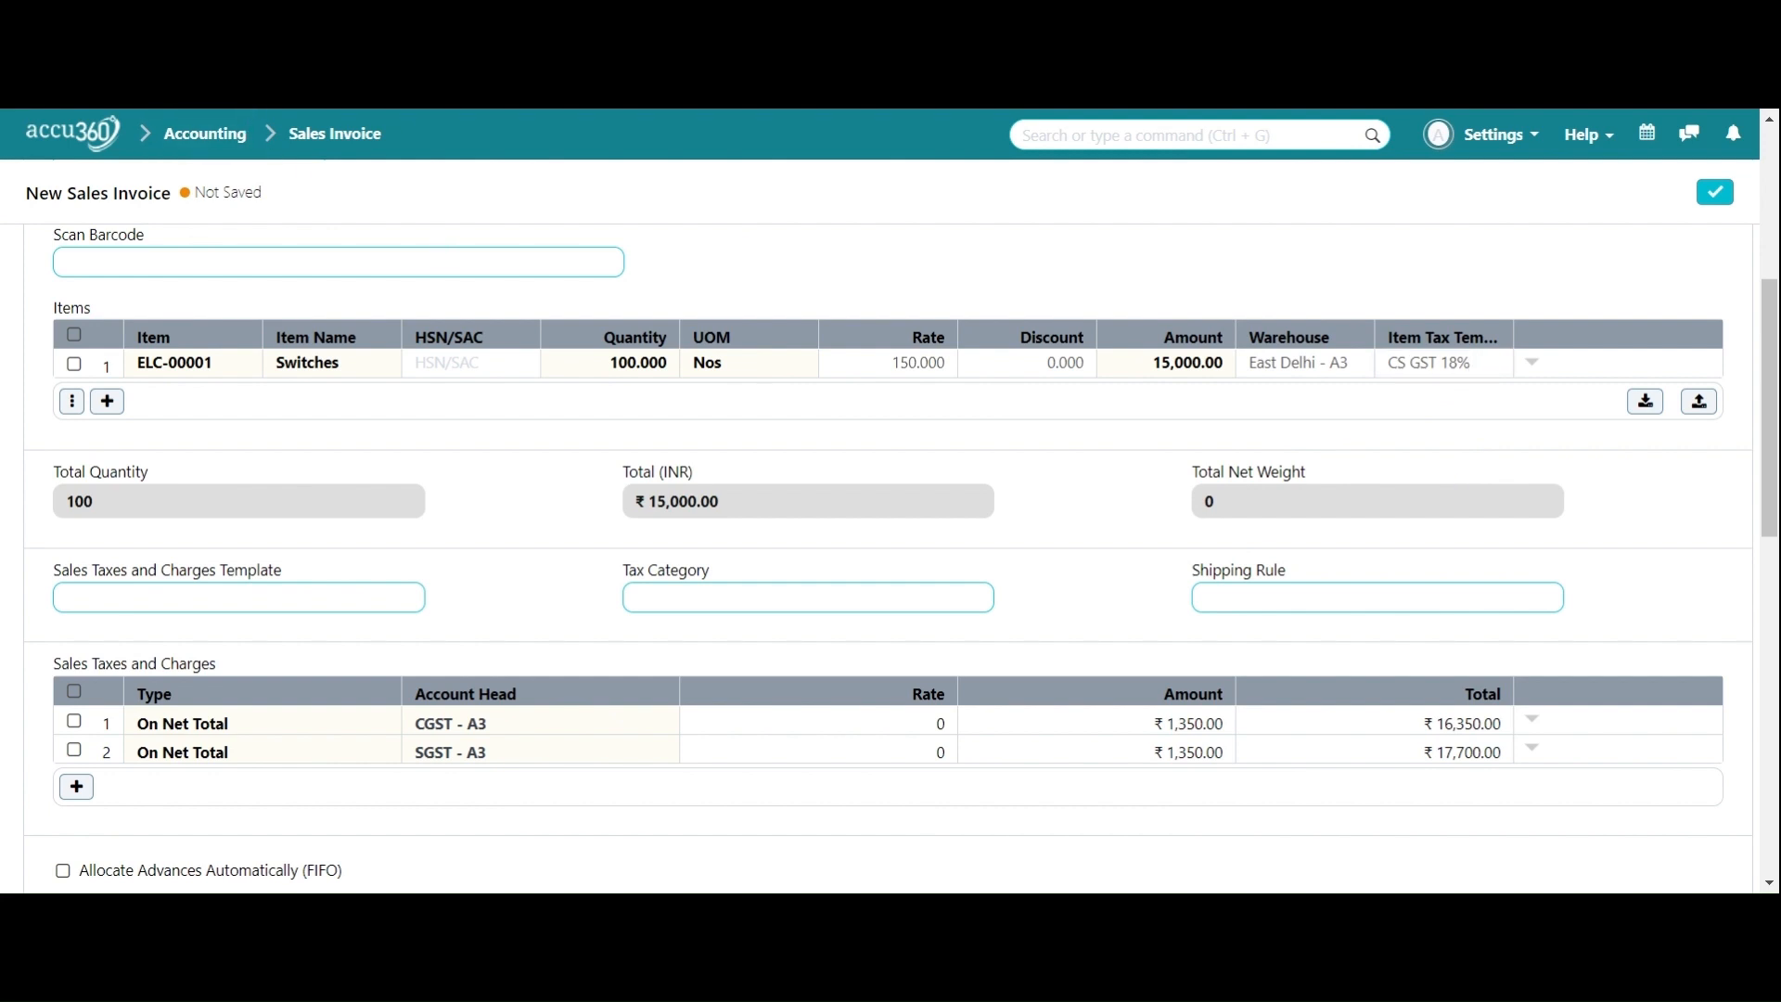
pyautogui.scroll(-4, 1097, 707)
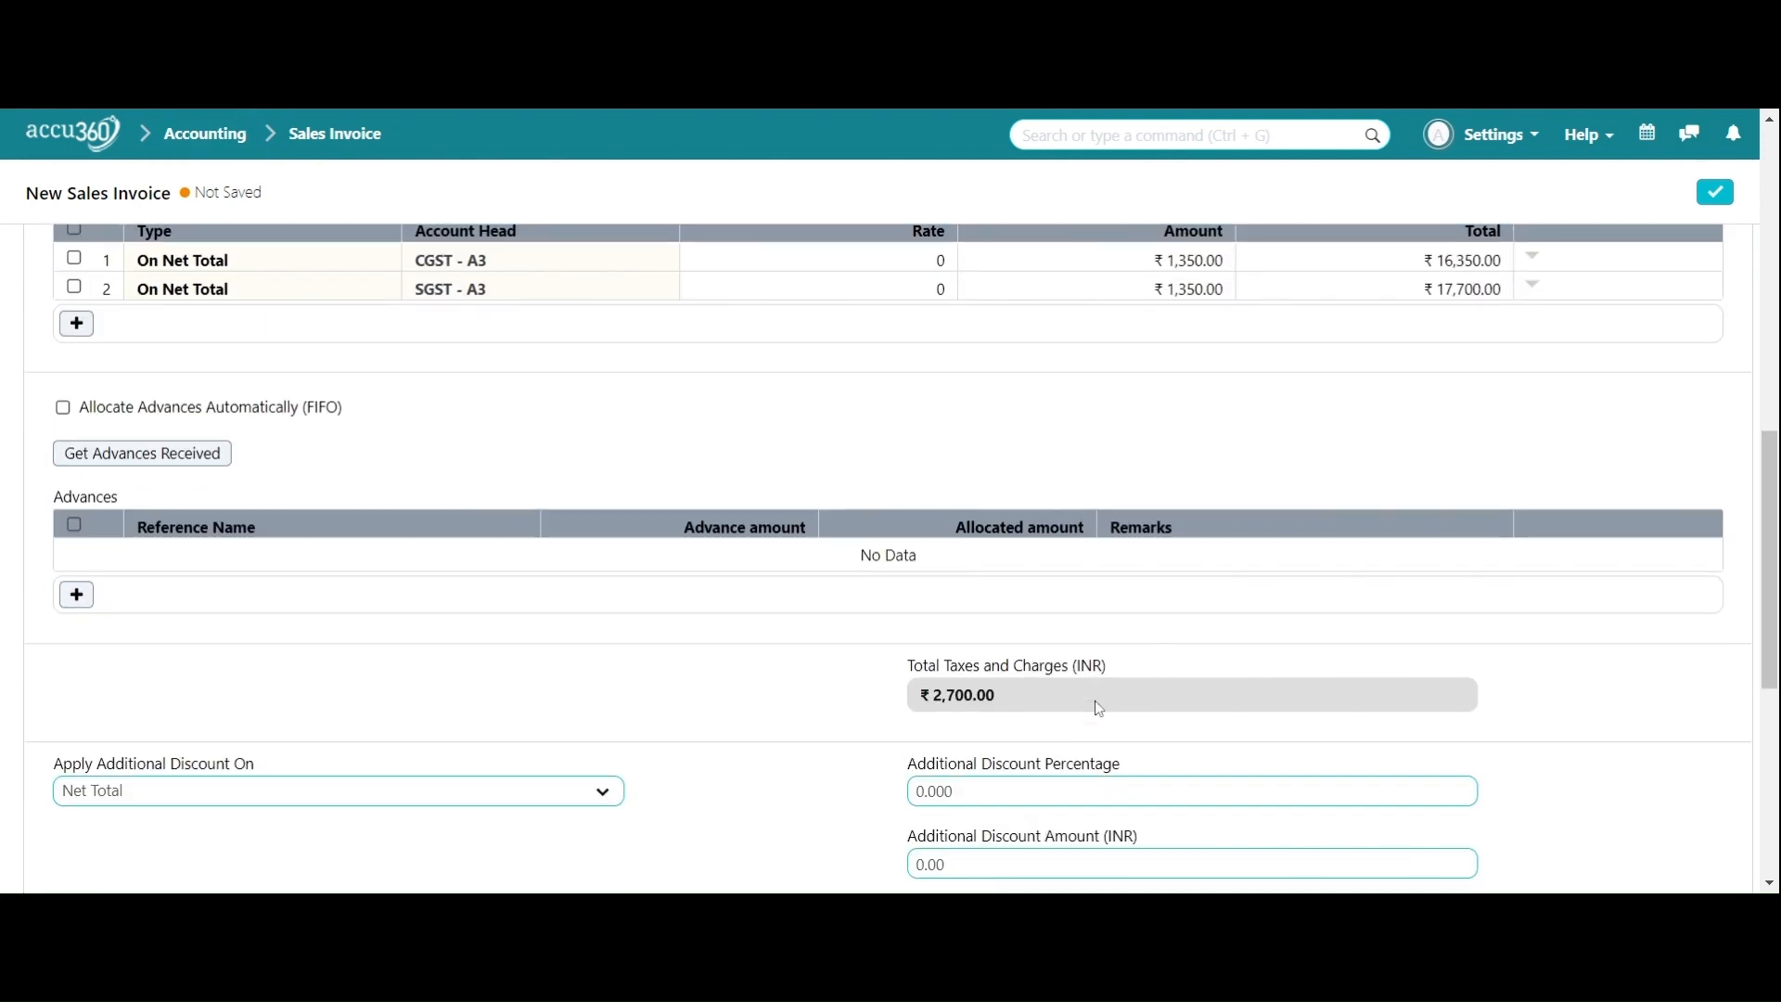
pyautogui.scroll(-5, 1097, 708)
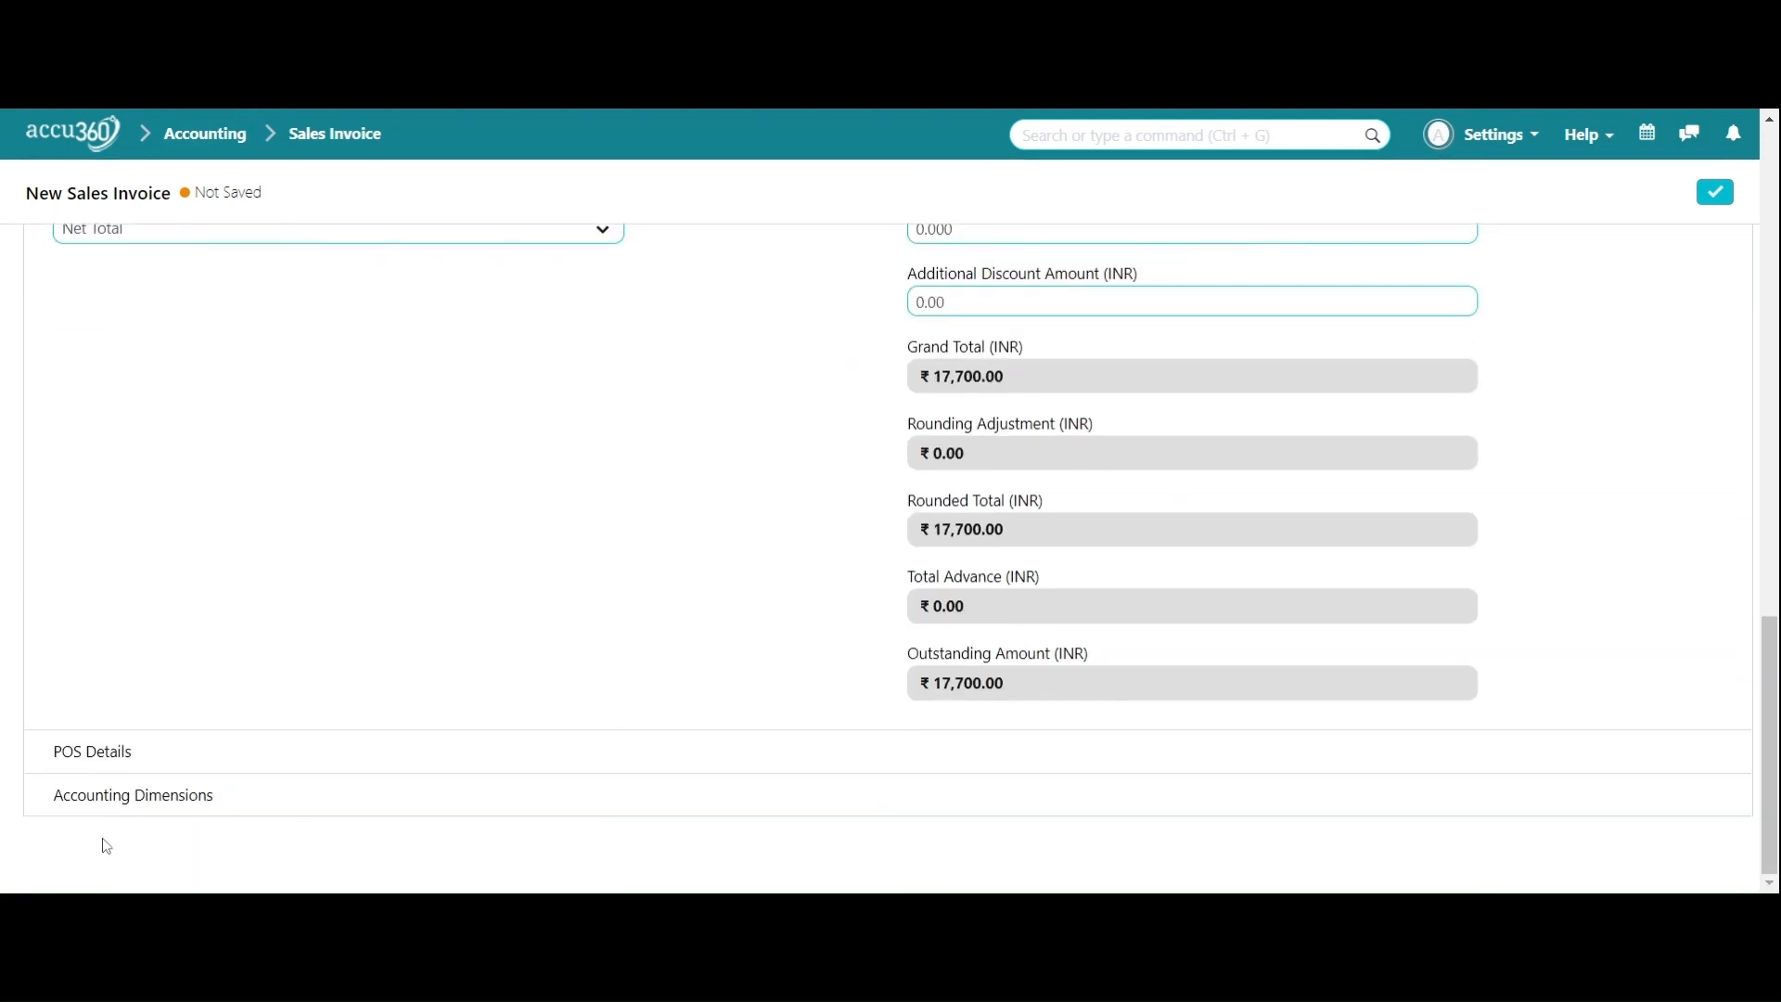
pyautogui.click(139, 795)
pyautogui.scroll(-1, 591, 732)
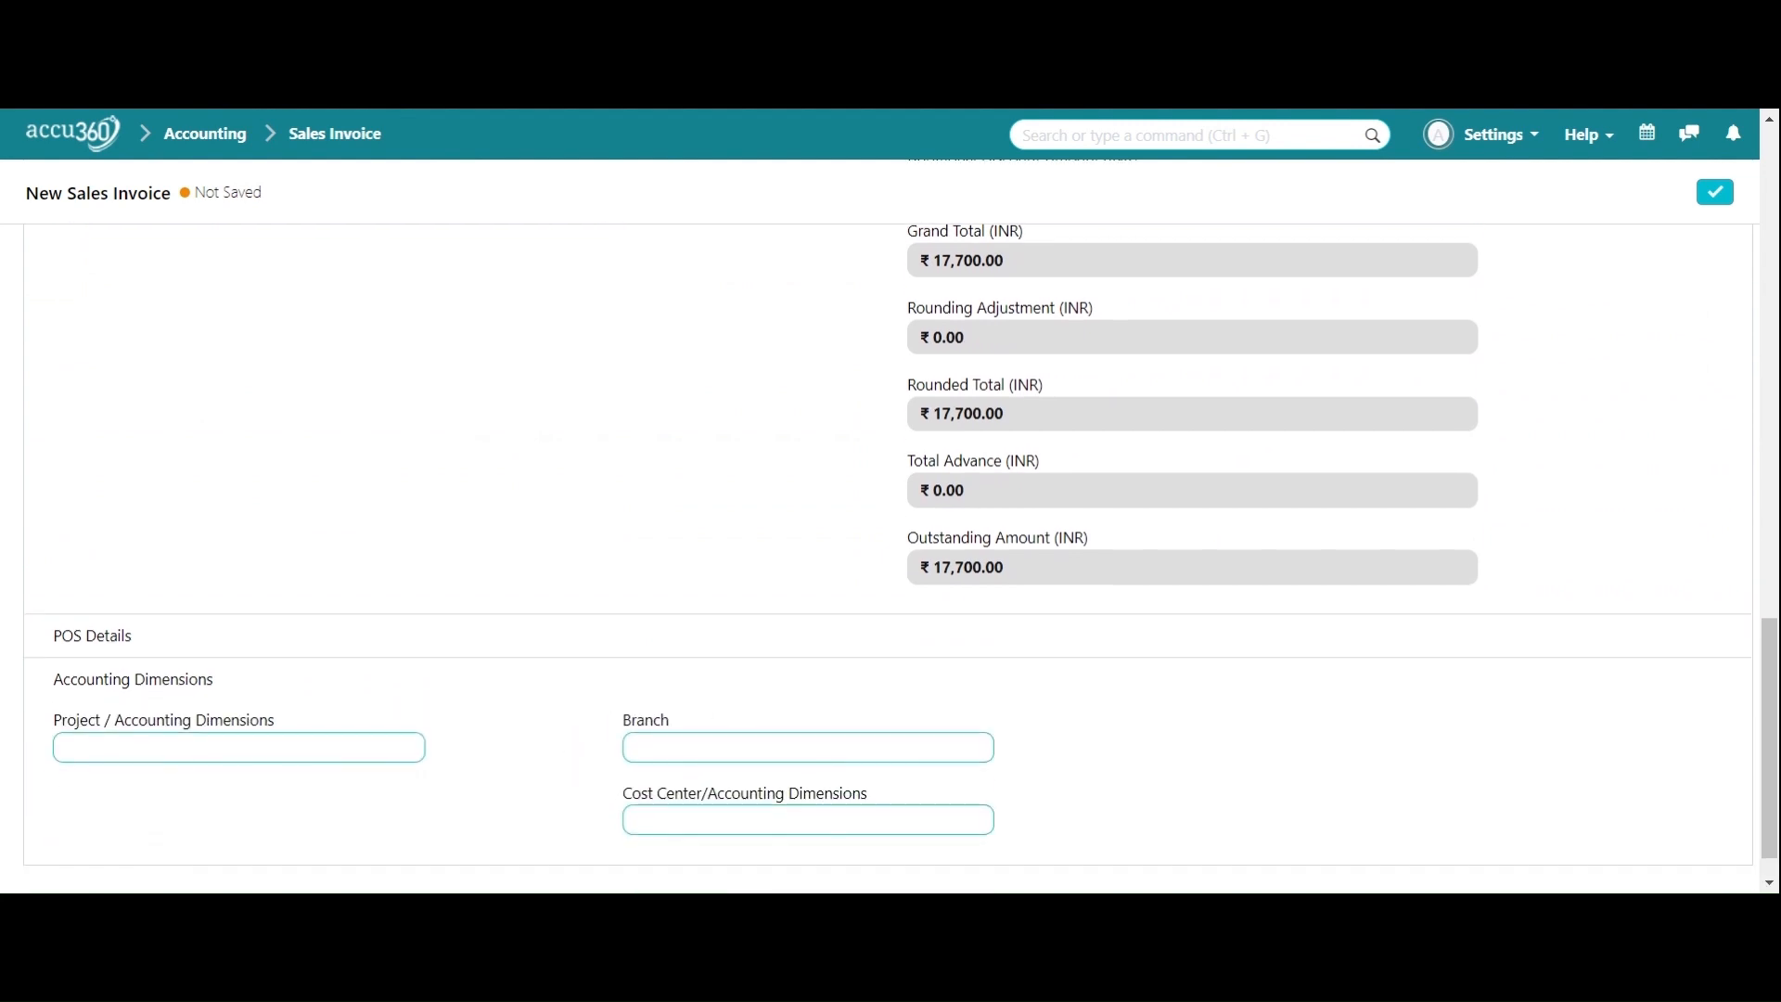
pyautogui.click(807, 747)
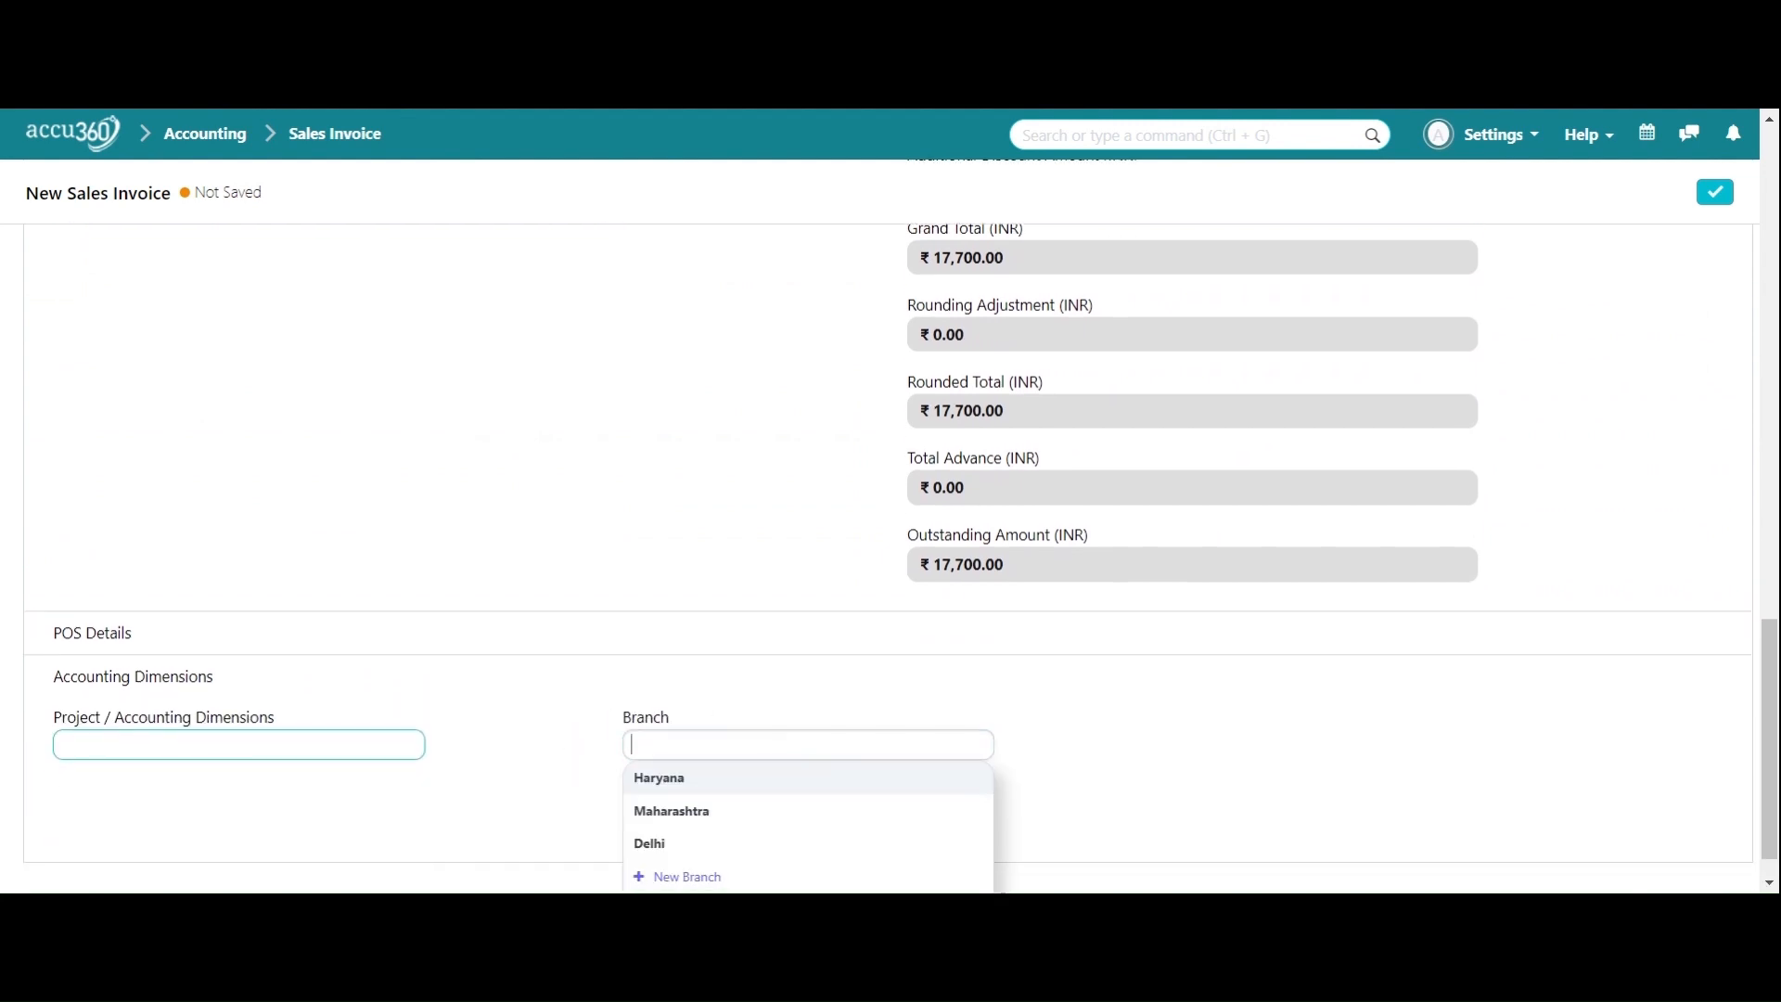
pyautogui.click(705, 796)
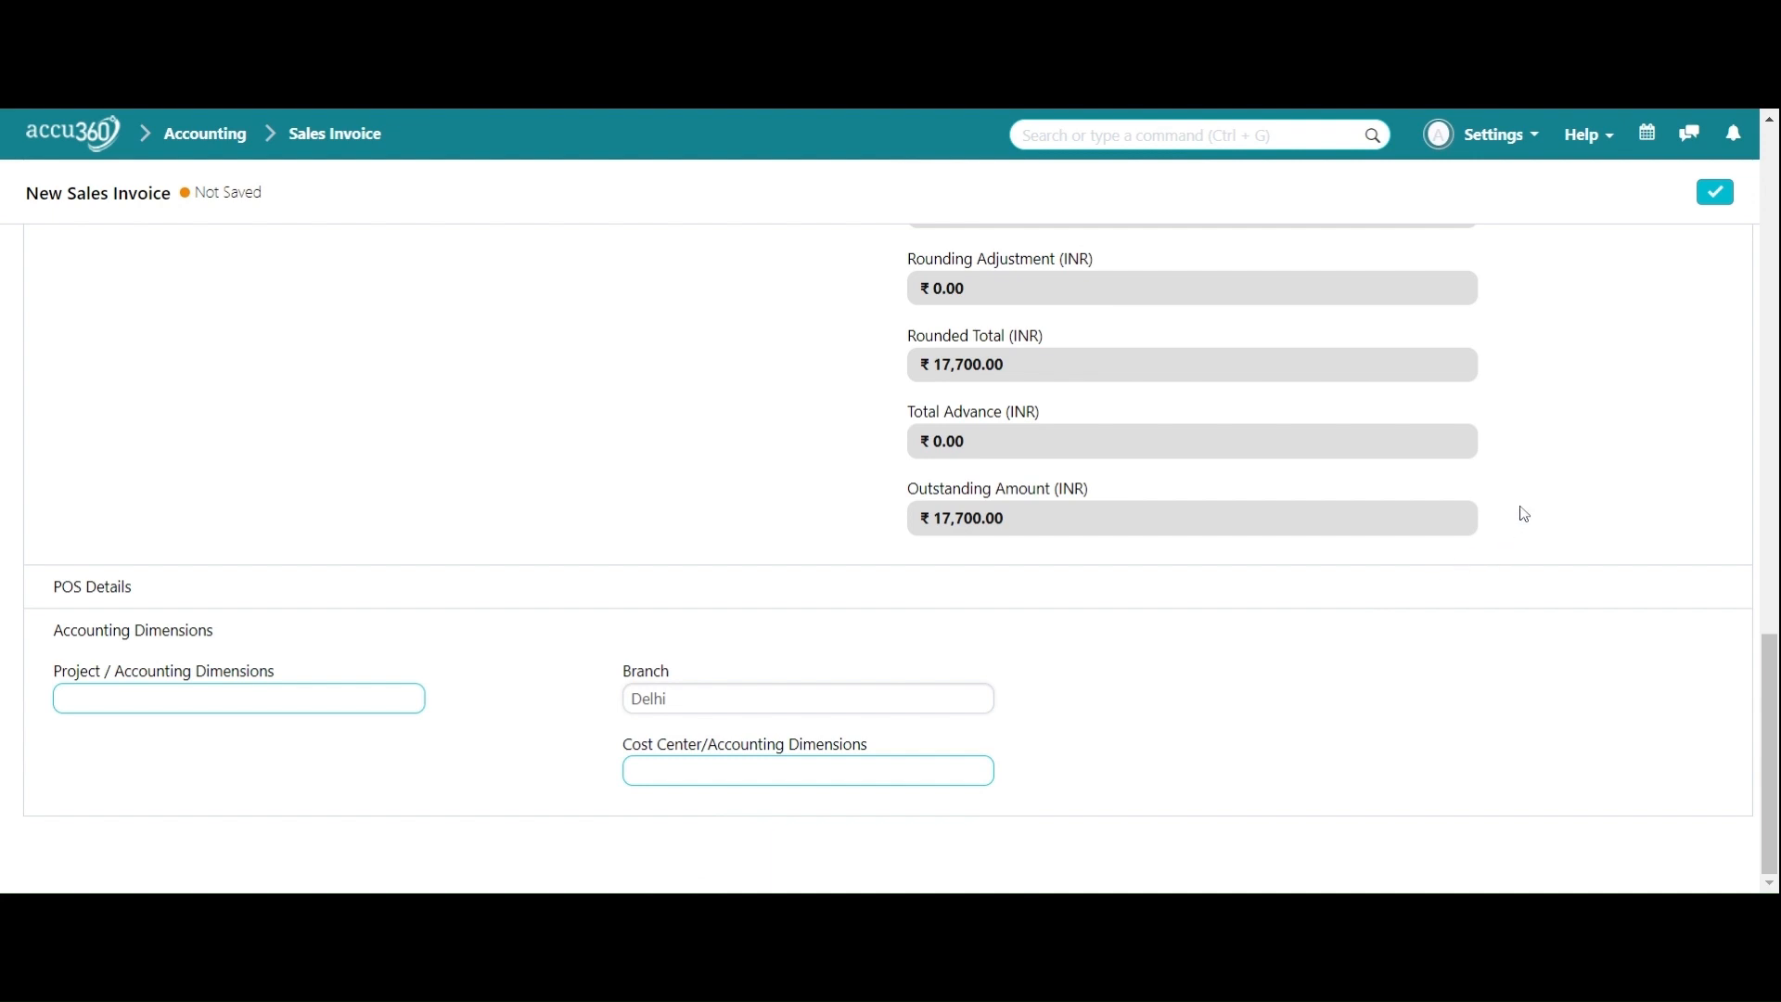
# Save the sales invoice for Ageing Ltd. and submit it with confirmation
pyautogui.scroll(15, 1724, 464)
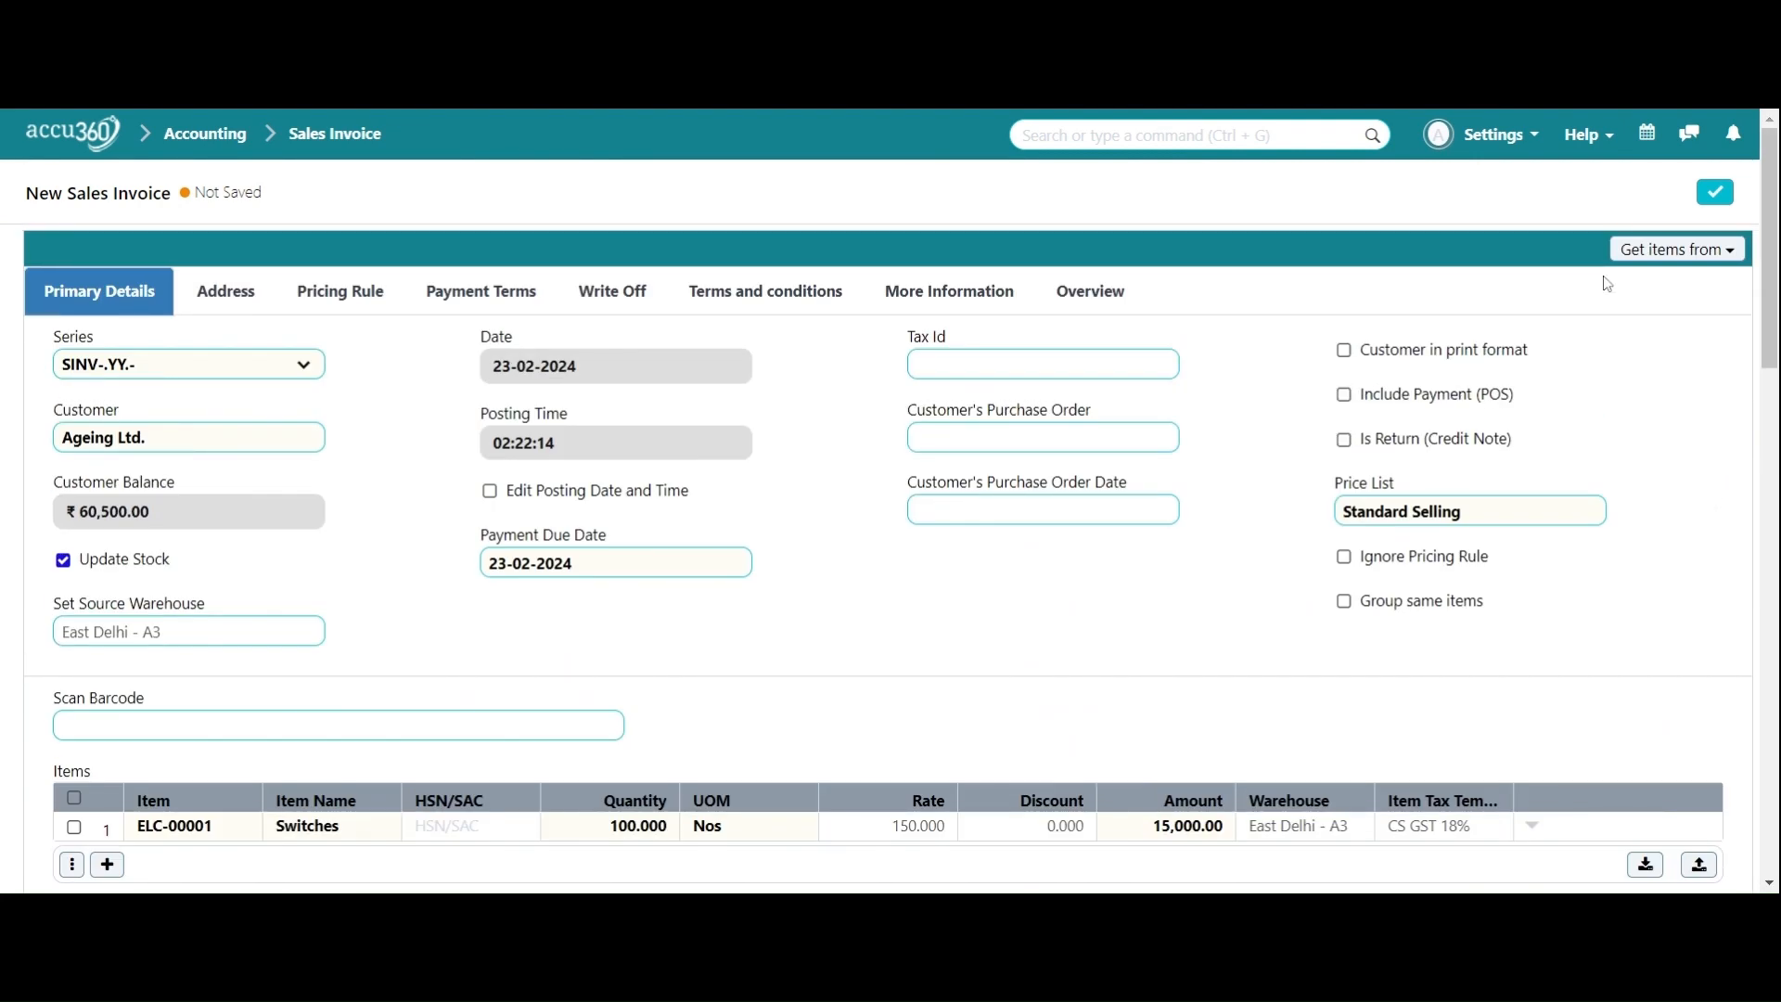
pyautogui.click(1716, 197)
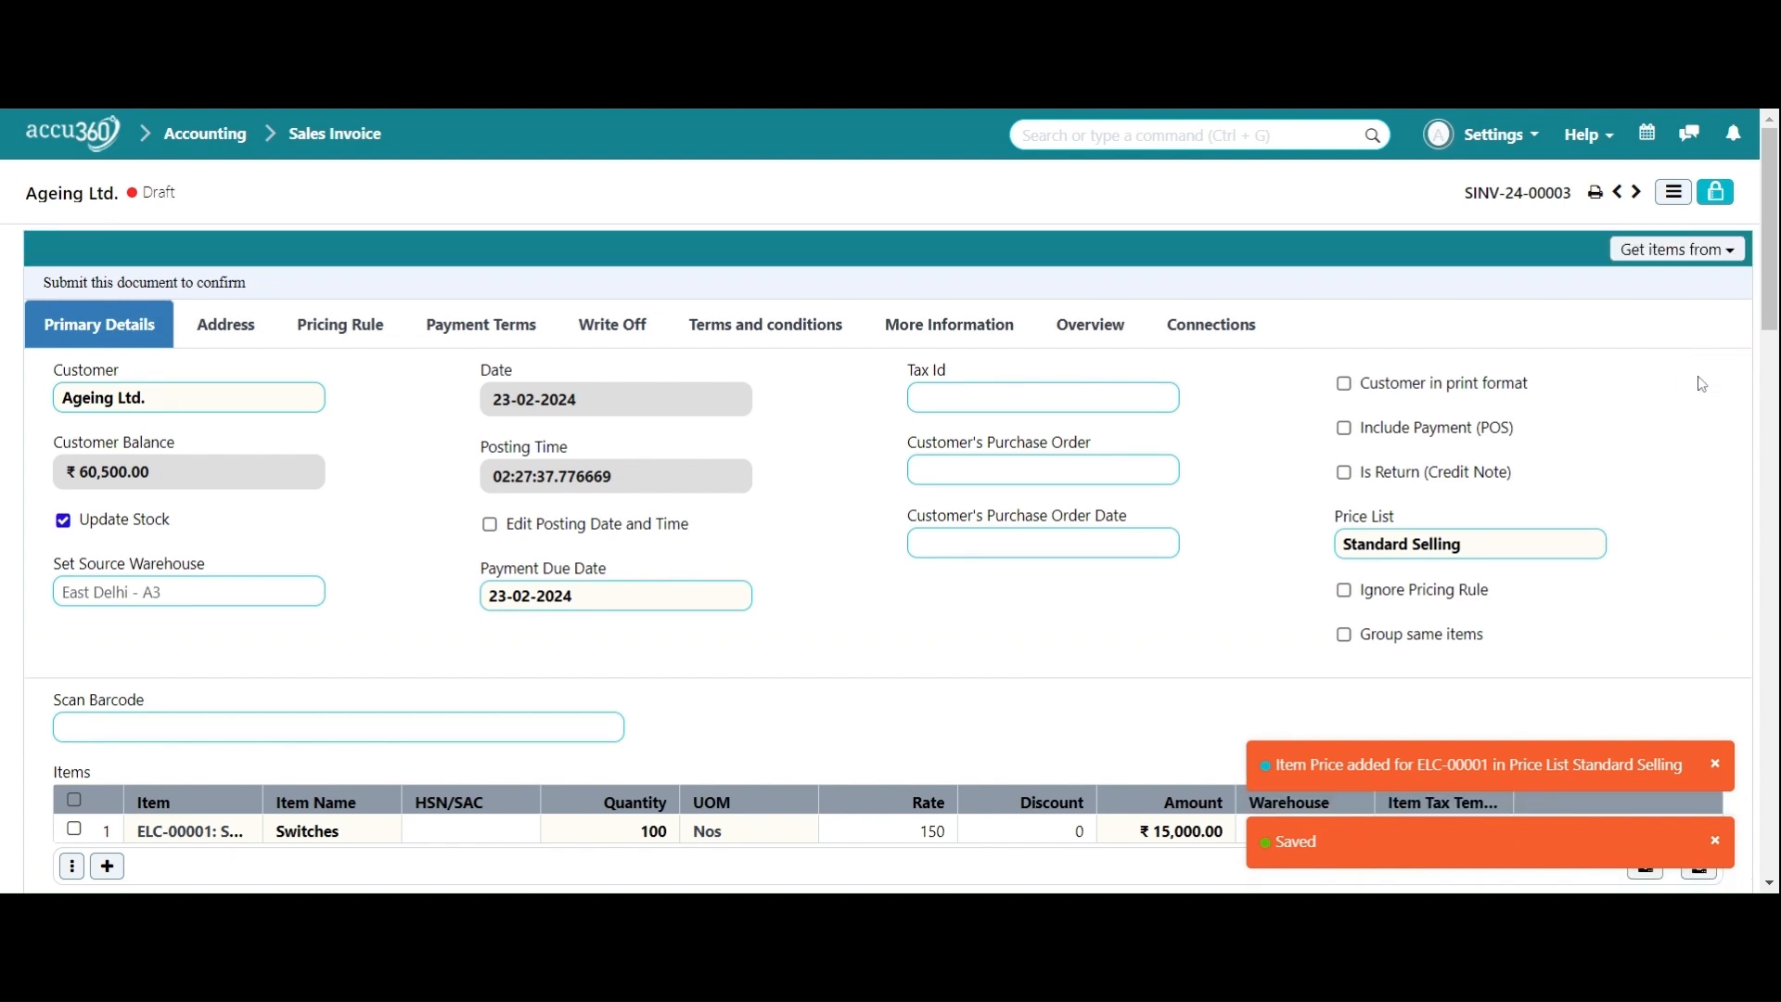
pyautogui.click(1716, 196)
pyautogui.click(1227, 182)
# Review the submitted sales invoice, and examine its Stock Ledger entry, including the quantity, voucher and batch columns
pyautogui.scroll(-4, 1227, 182)
pyautogui.scroll(-2, 1226, 181)
pyautogui.scroll(6, 1233, 184)
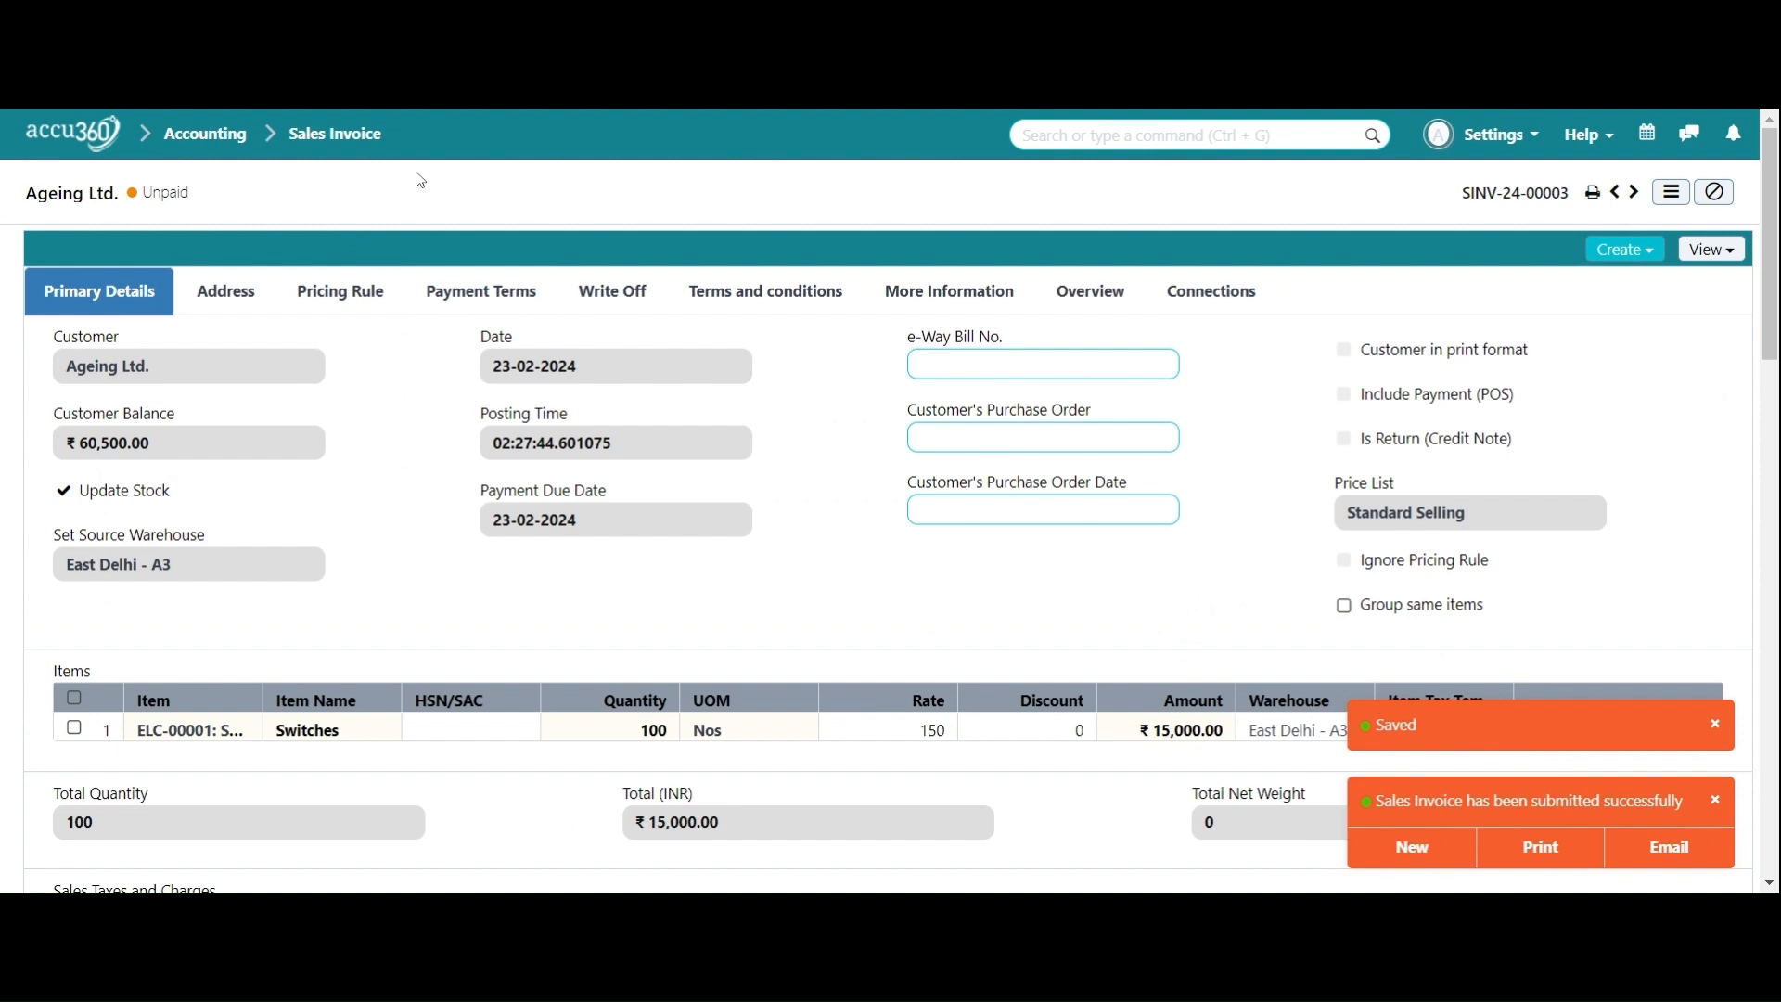
pyautogui.scroll(-8, 427, 182)
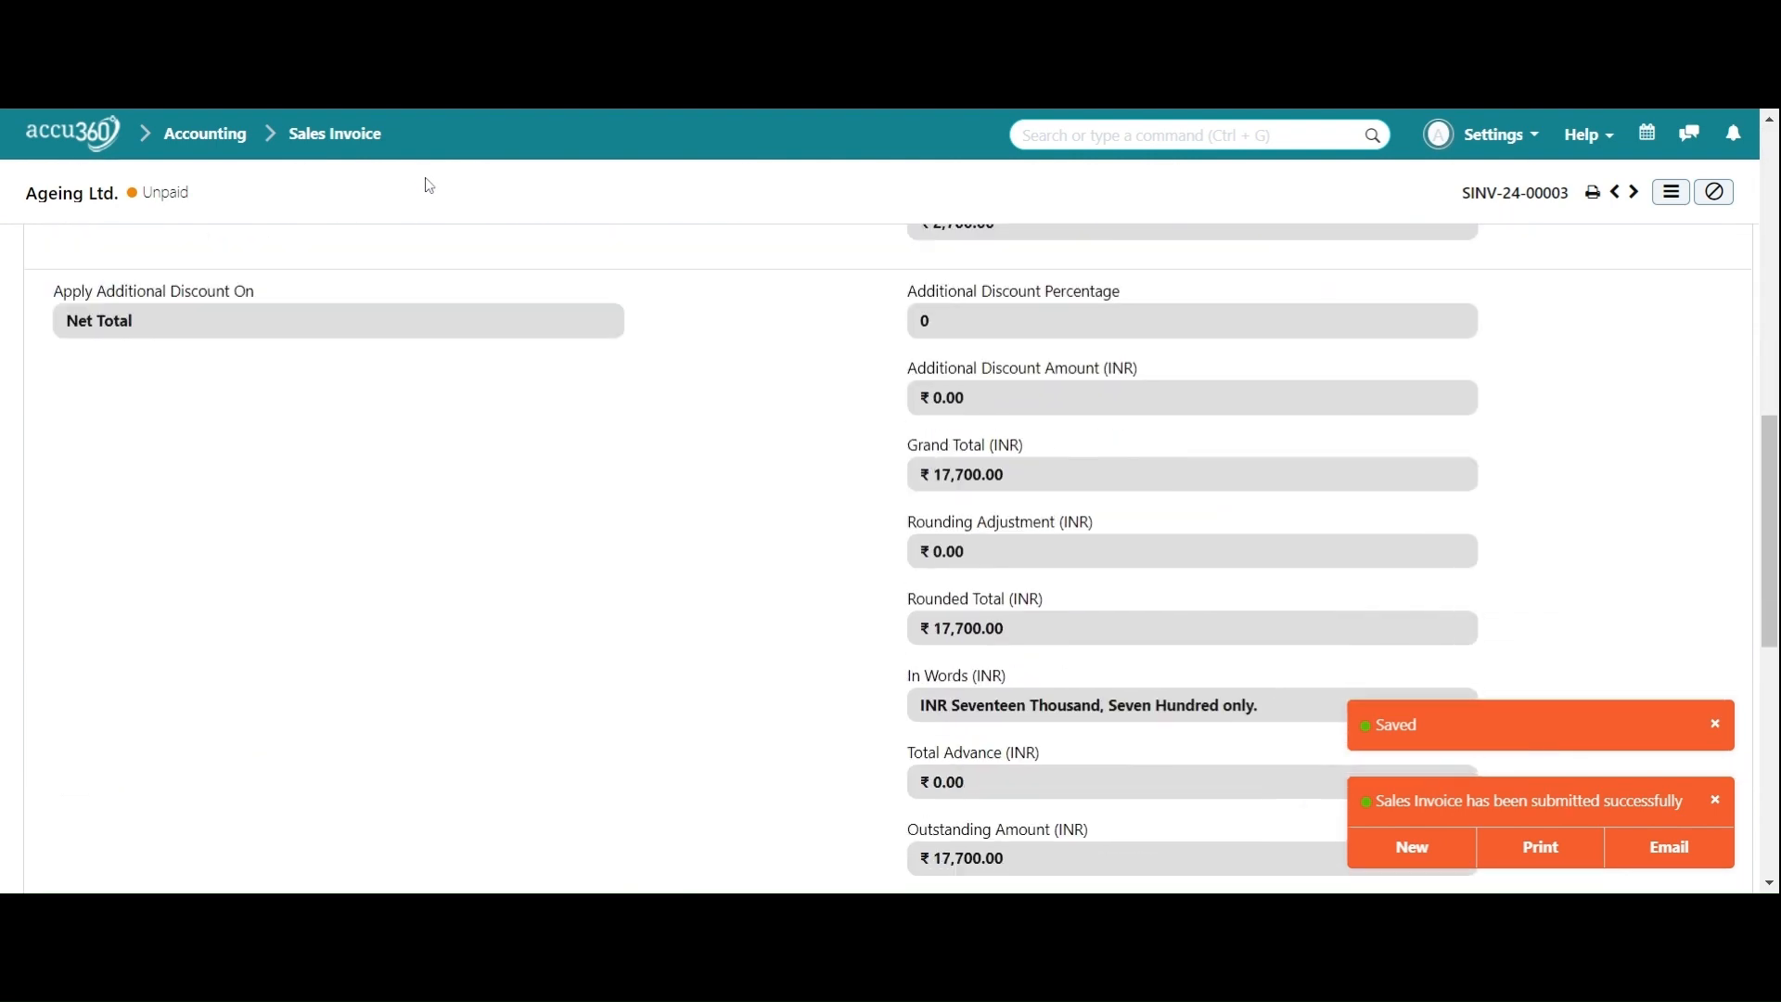
pyautogui.scroll(6, 430, 185)
pyautogui.scroll(4, 431, 187)
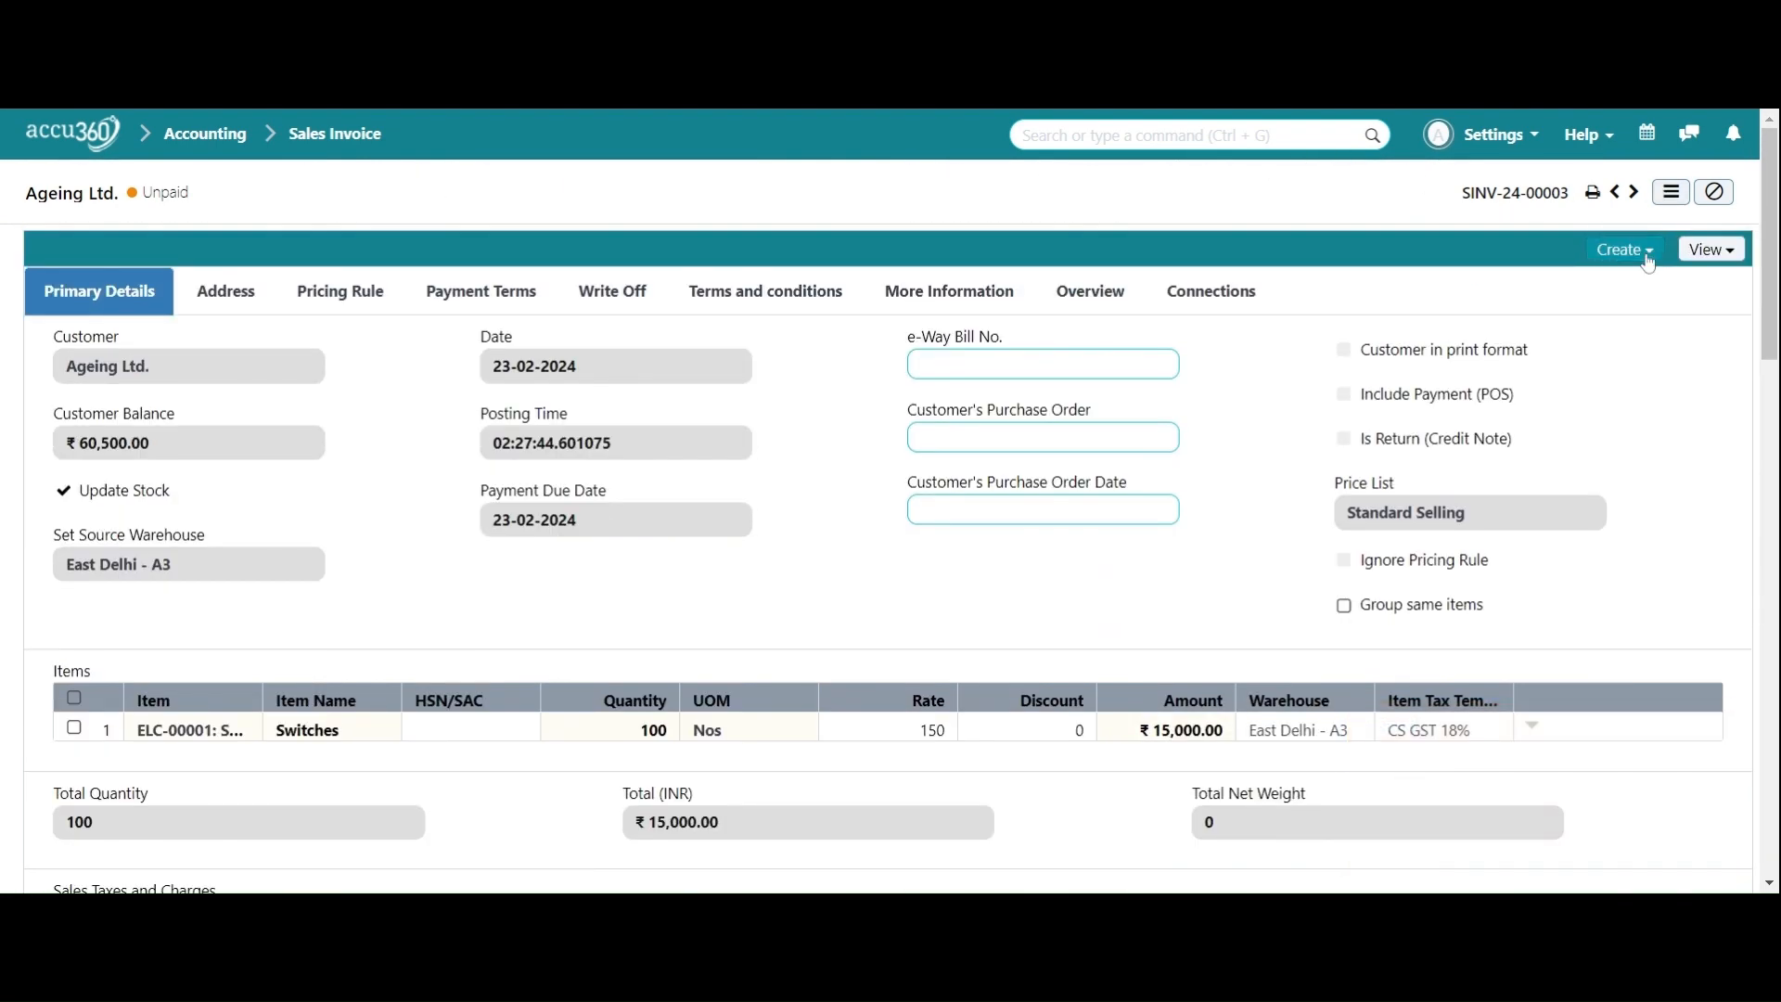
pyautogui.click(1709, 252)
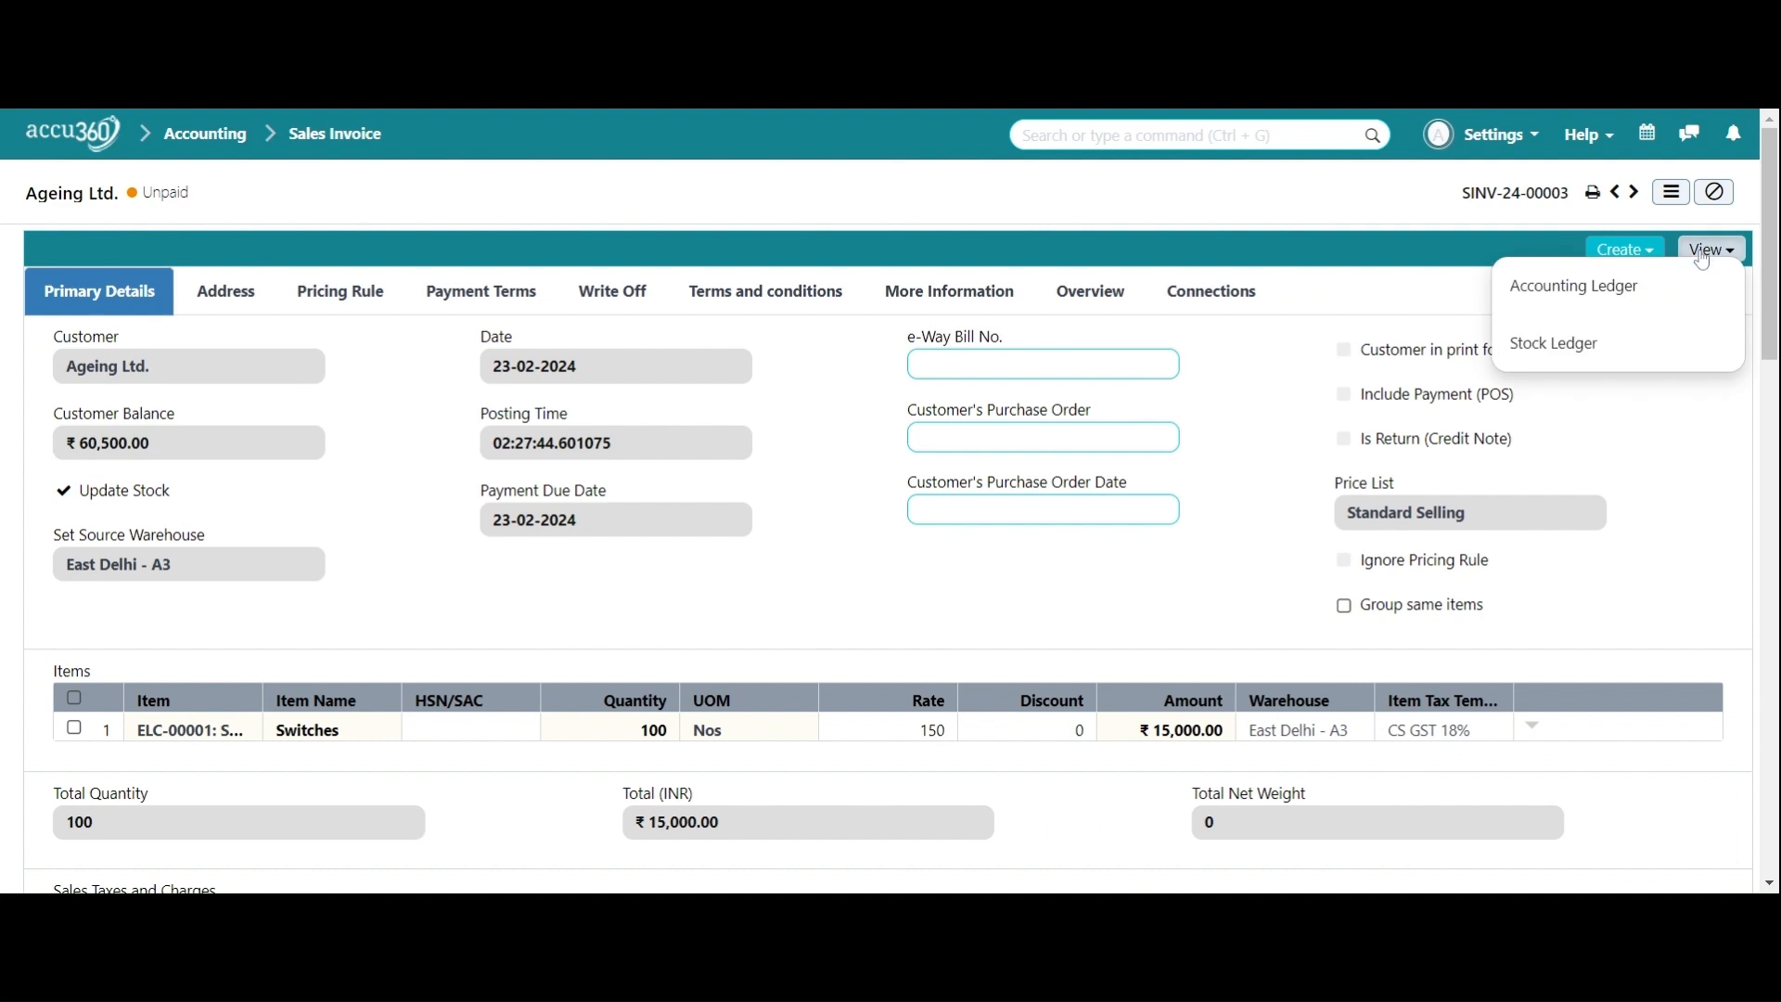
pyautogui.click(1652, 354)
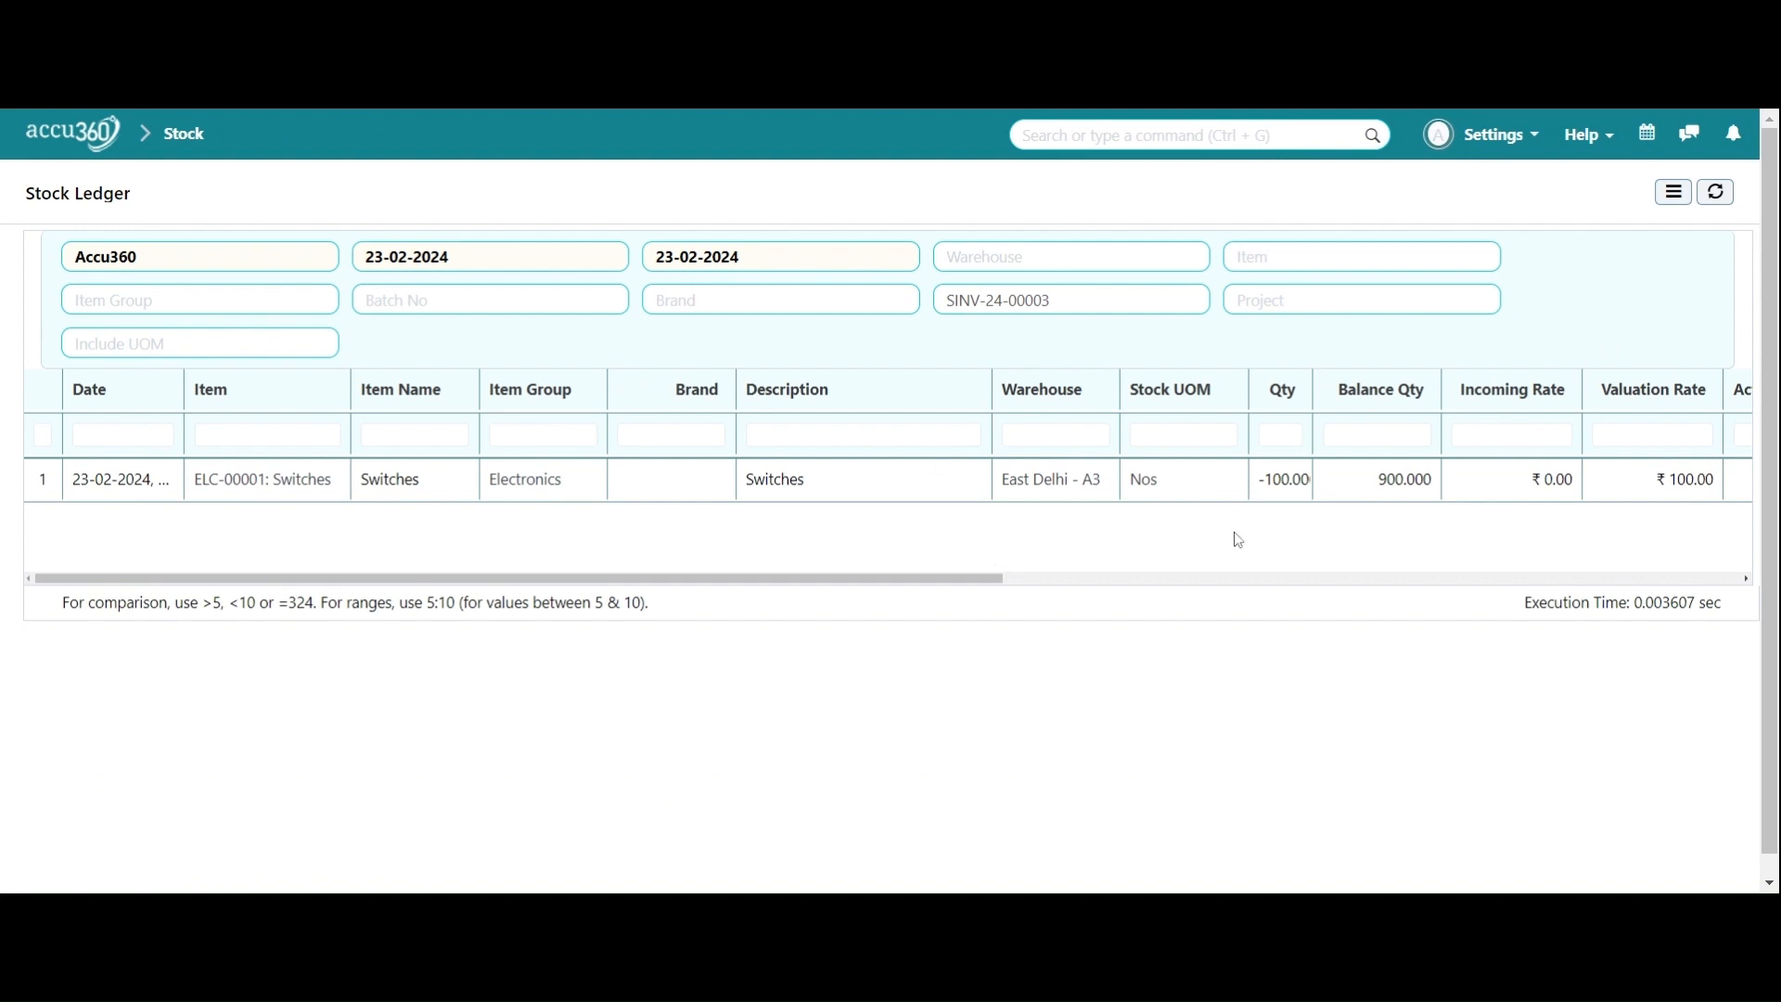
pyautogui.hscroll(5, 1000, 566)
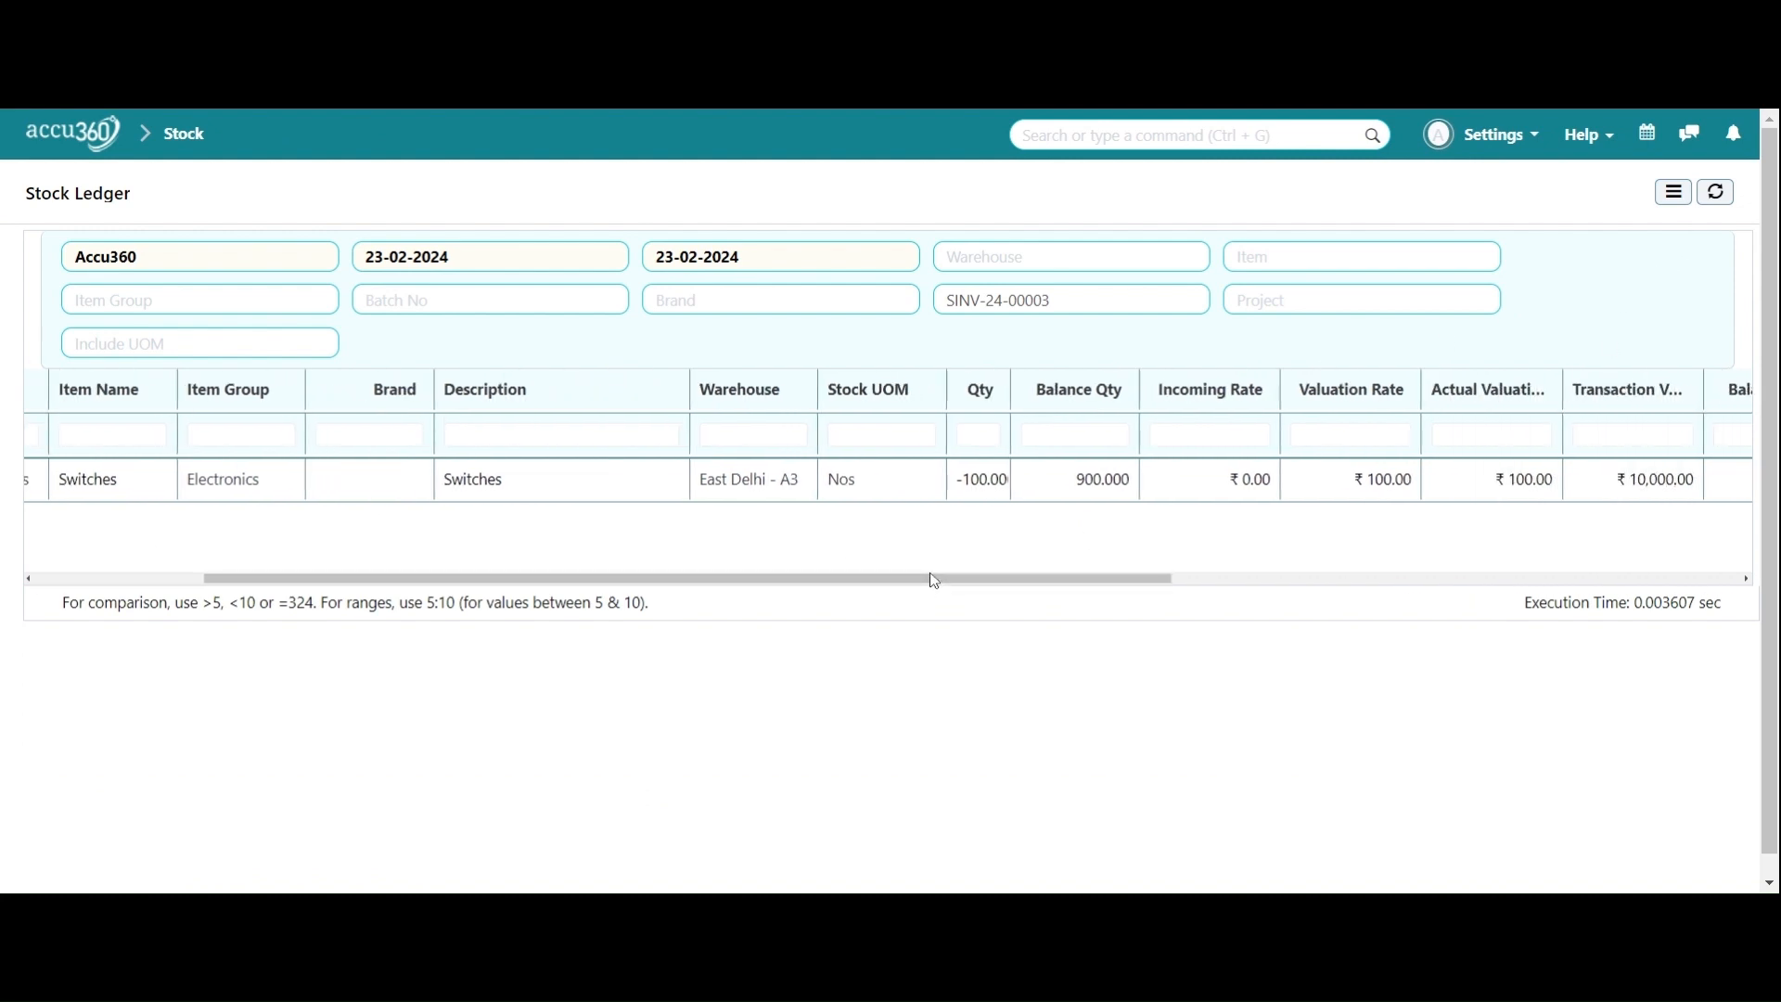
pyautogui.tripleClick(1015, 601)
pyautogui.moveTo(1018, 588); pyautogui.dragTo(1291, 594)
pyautogui.click(1268, 705)
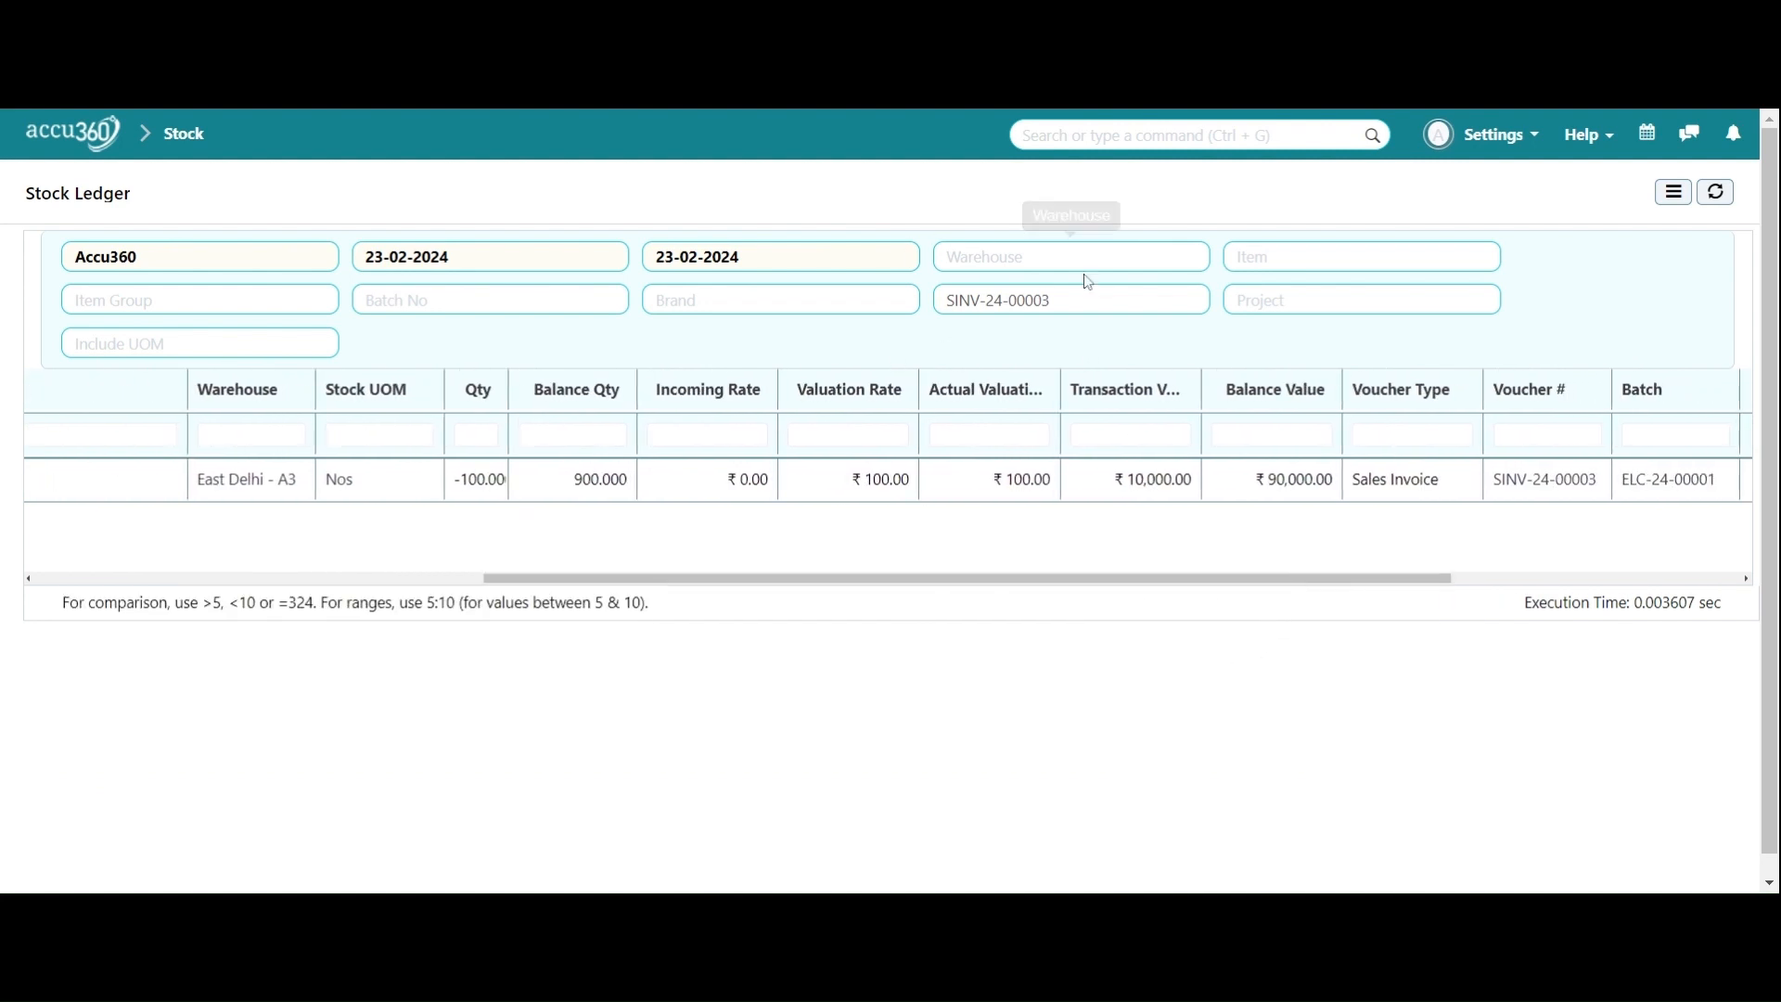
# Clear the Stock Ledger's voucher filter, filter by warehouse East Delhi - A3, and review the item movements
pyautogui.moveTo(1098, 300); pyautogui.dragTo(882, 302)
pyautogui.press('BackSpace')
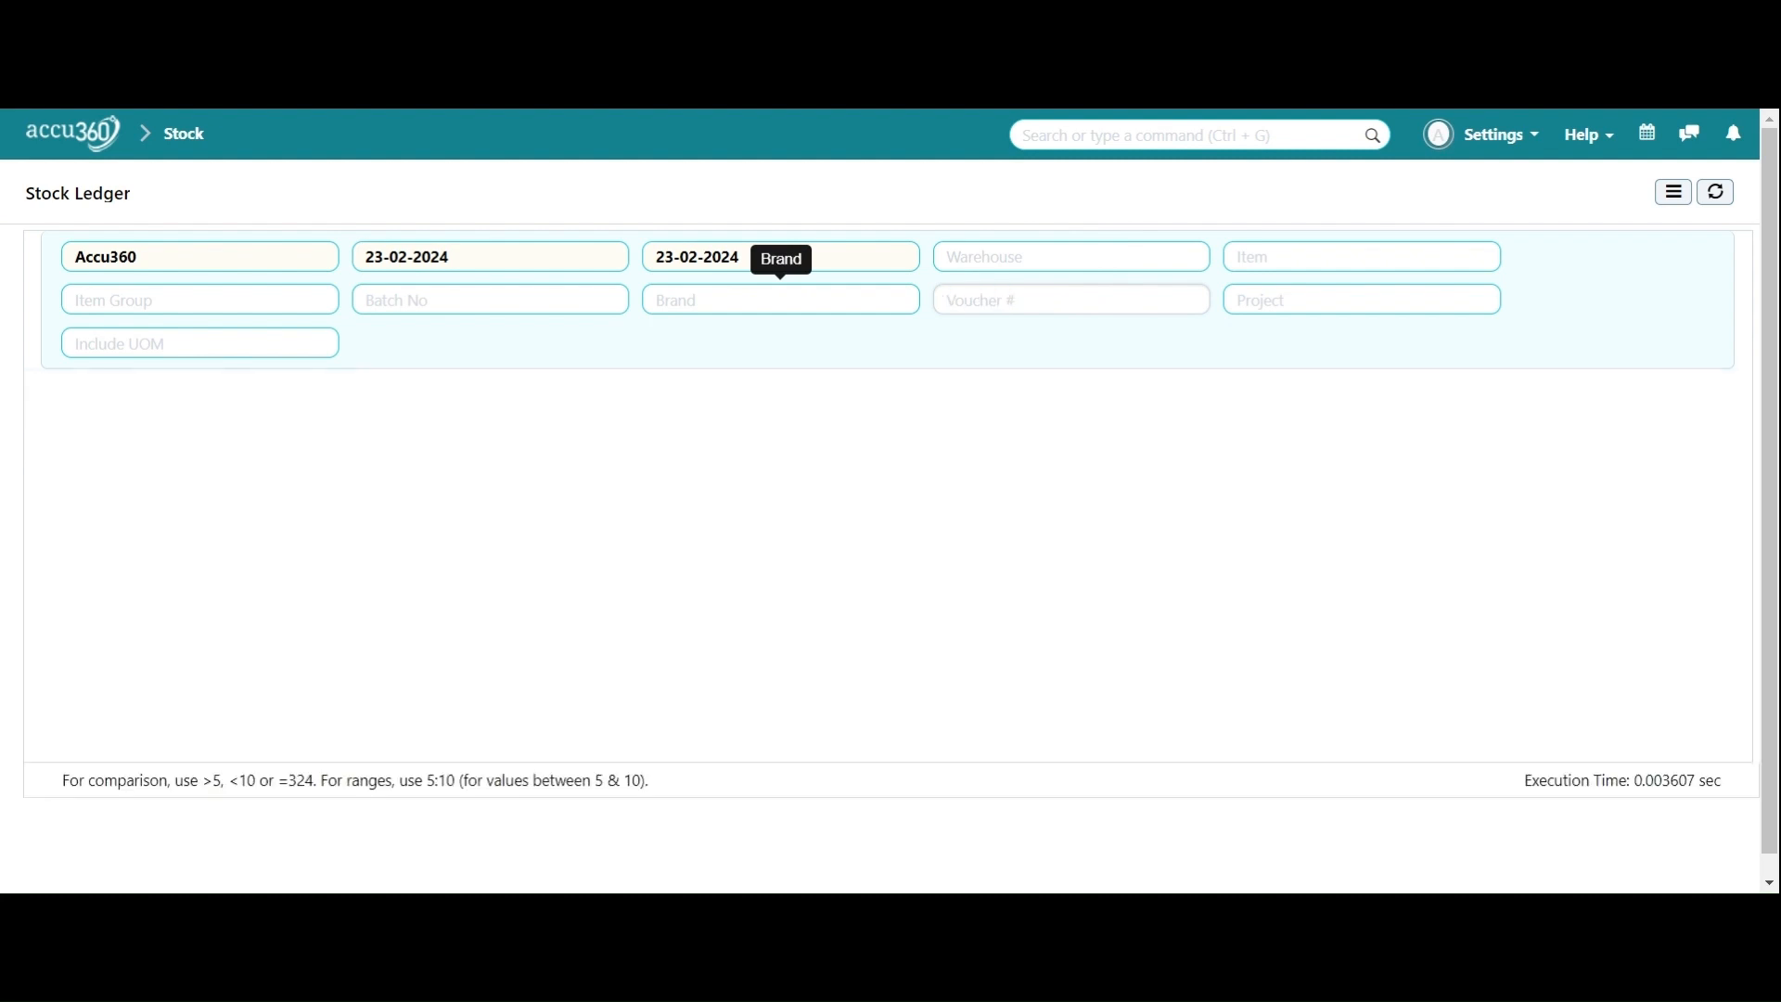
pyautogui.click(1020, 257)
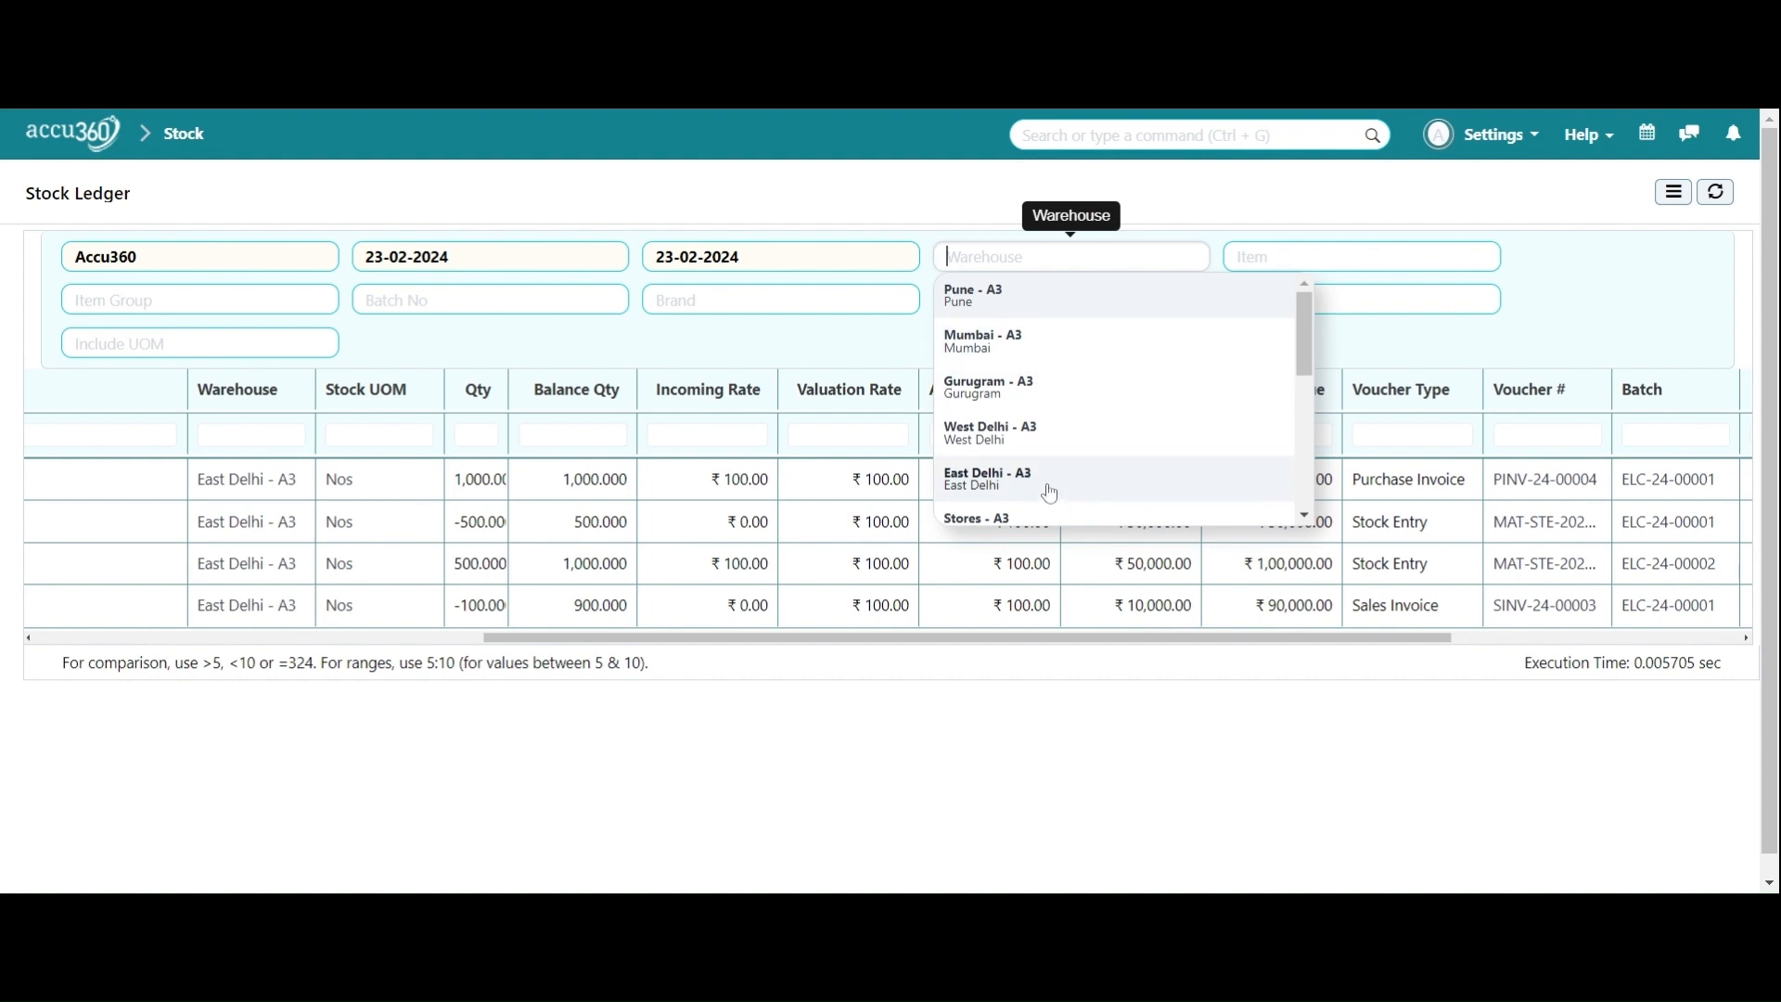
pyautogui.click(1049, 492)
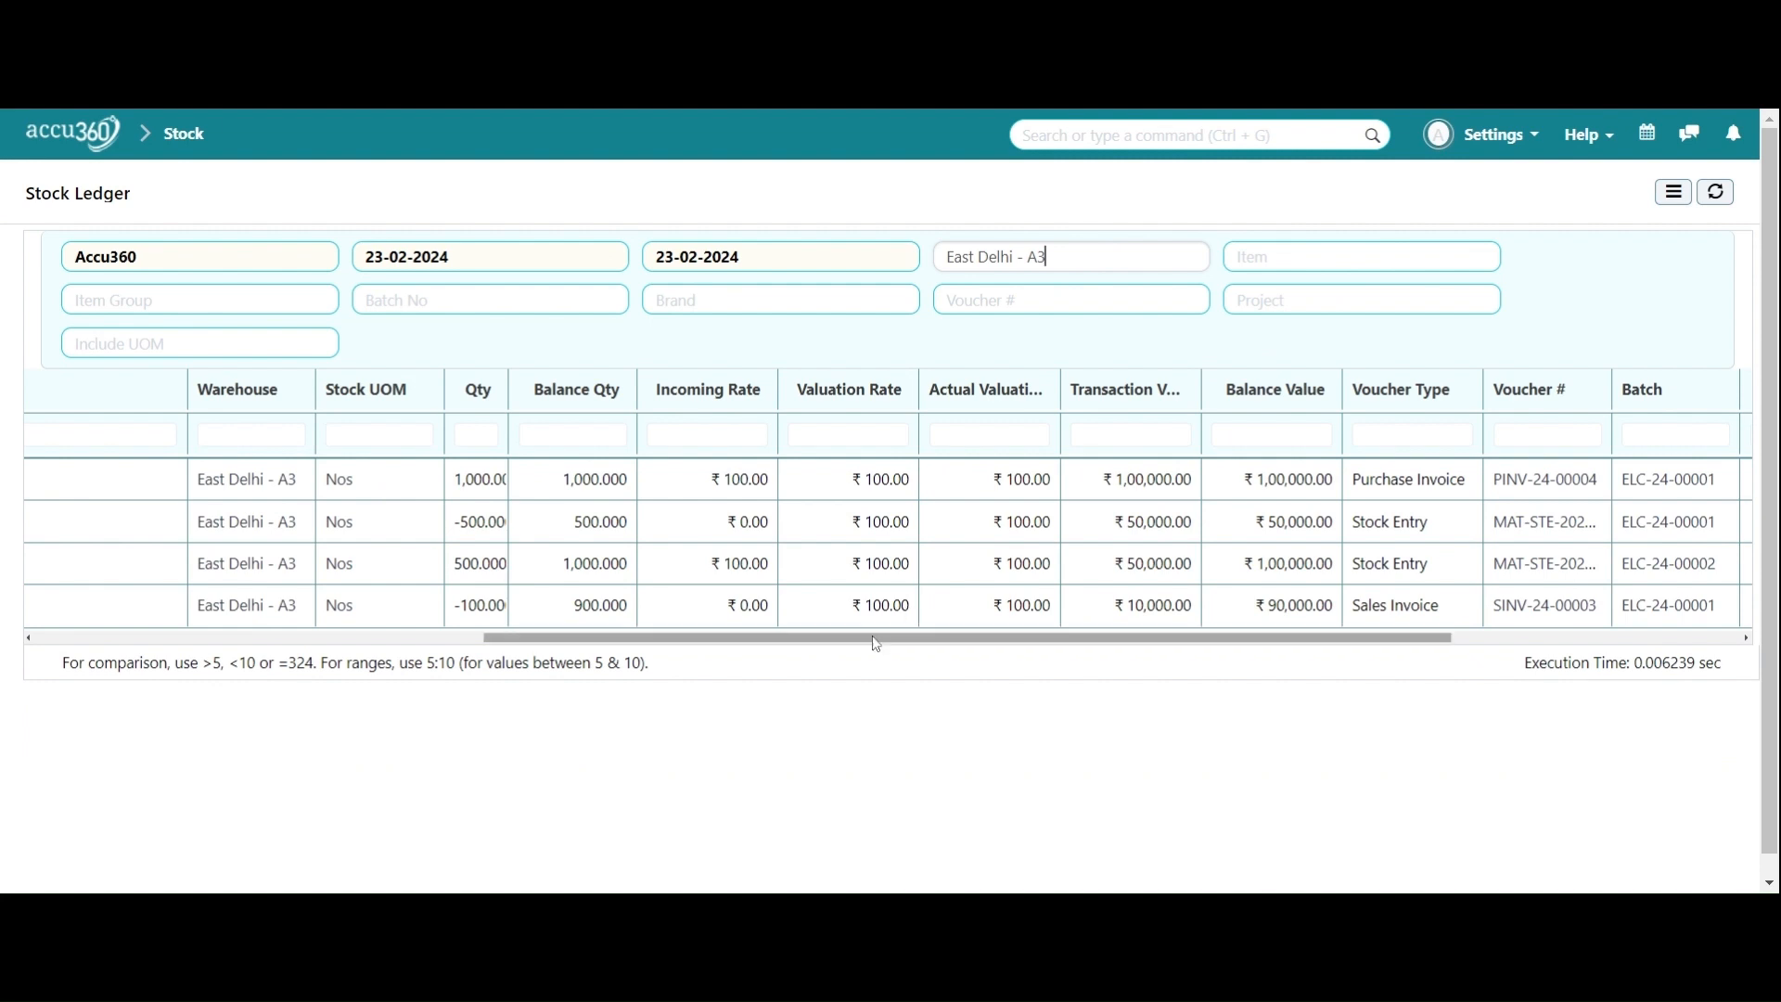
pyautogui.moveTo(829, 642); pyautogui.dragTo(339, 635)
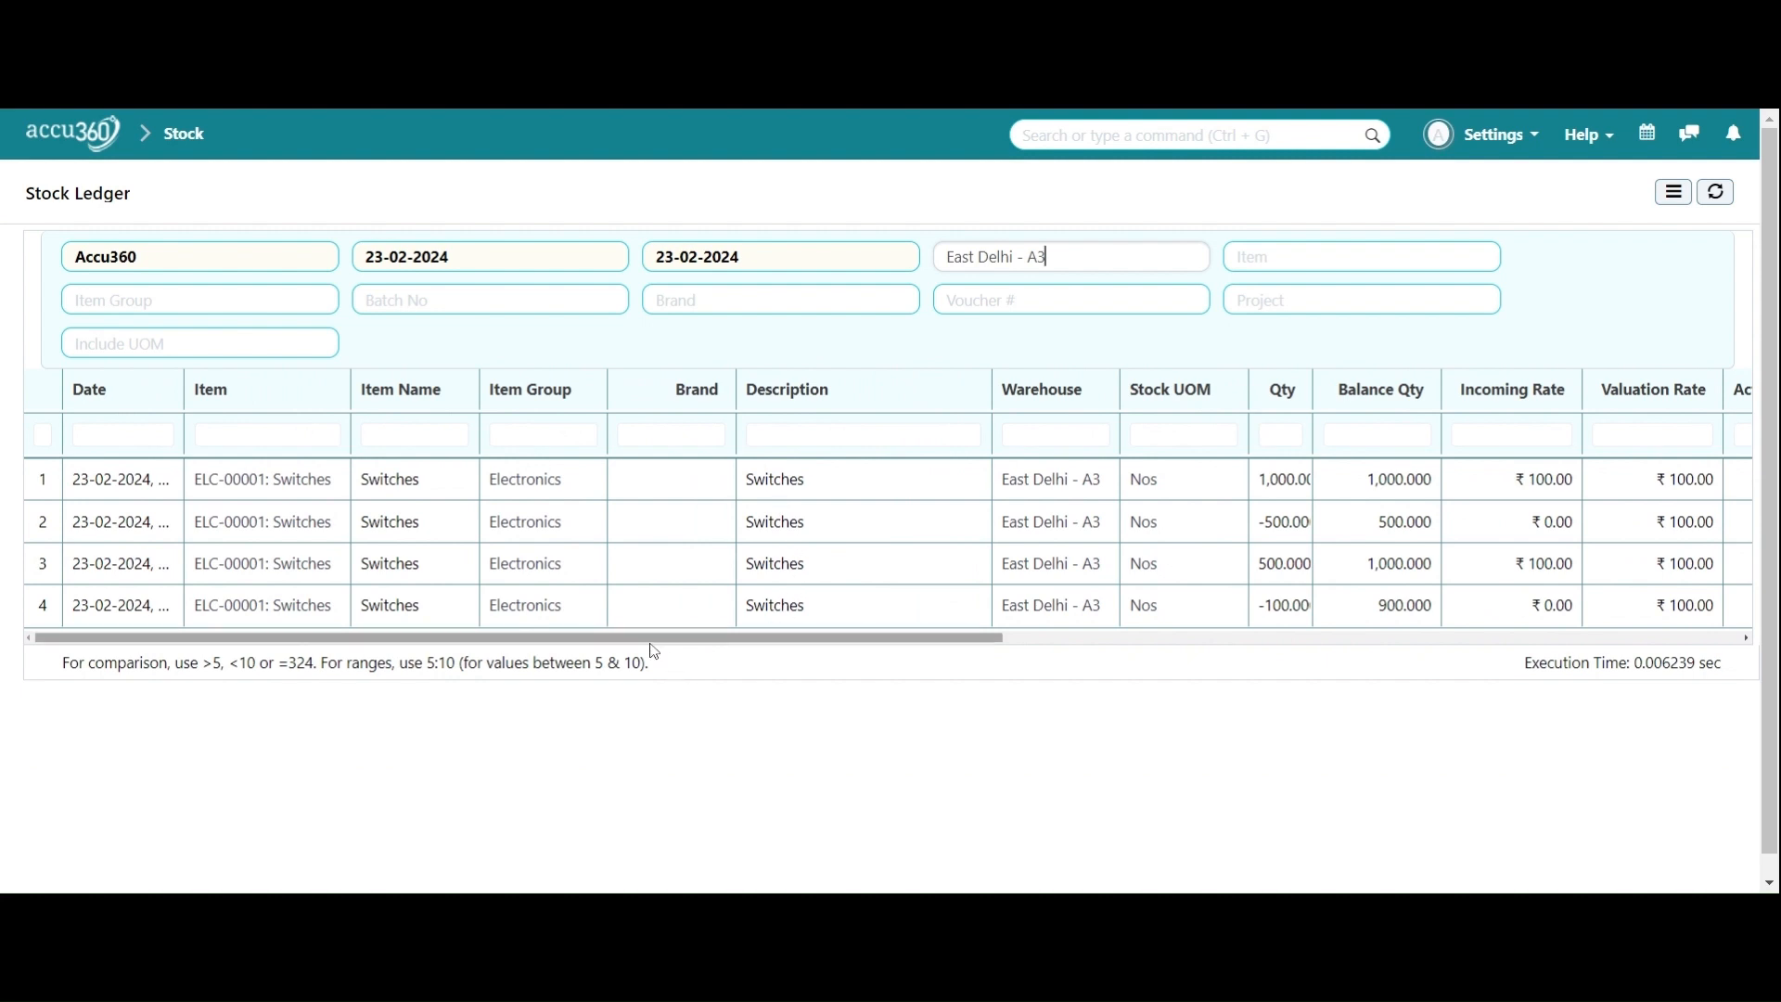
# Examine the quantity, balance, valuation, voucher and batch columns of the Stock Ledger for warehouse East Delhi - A3
pyautogui.moveTo(674, 641); pyautogui.dragTo(1225, 613)
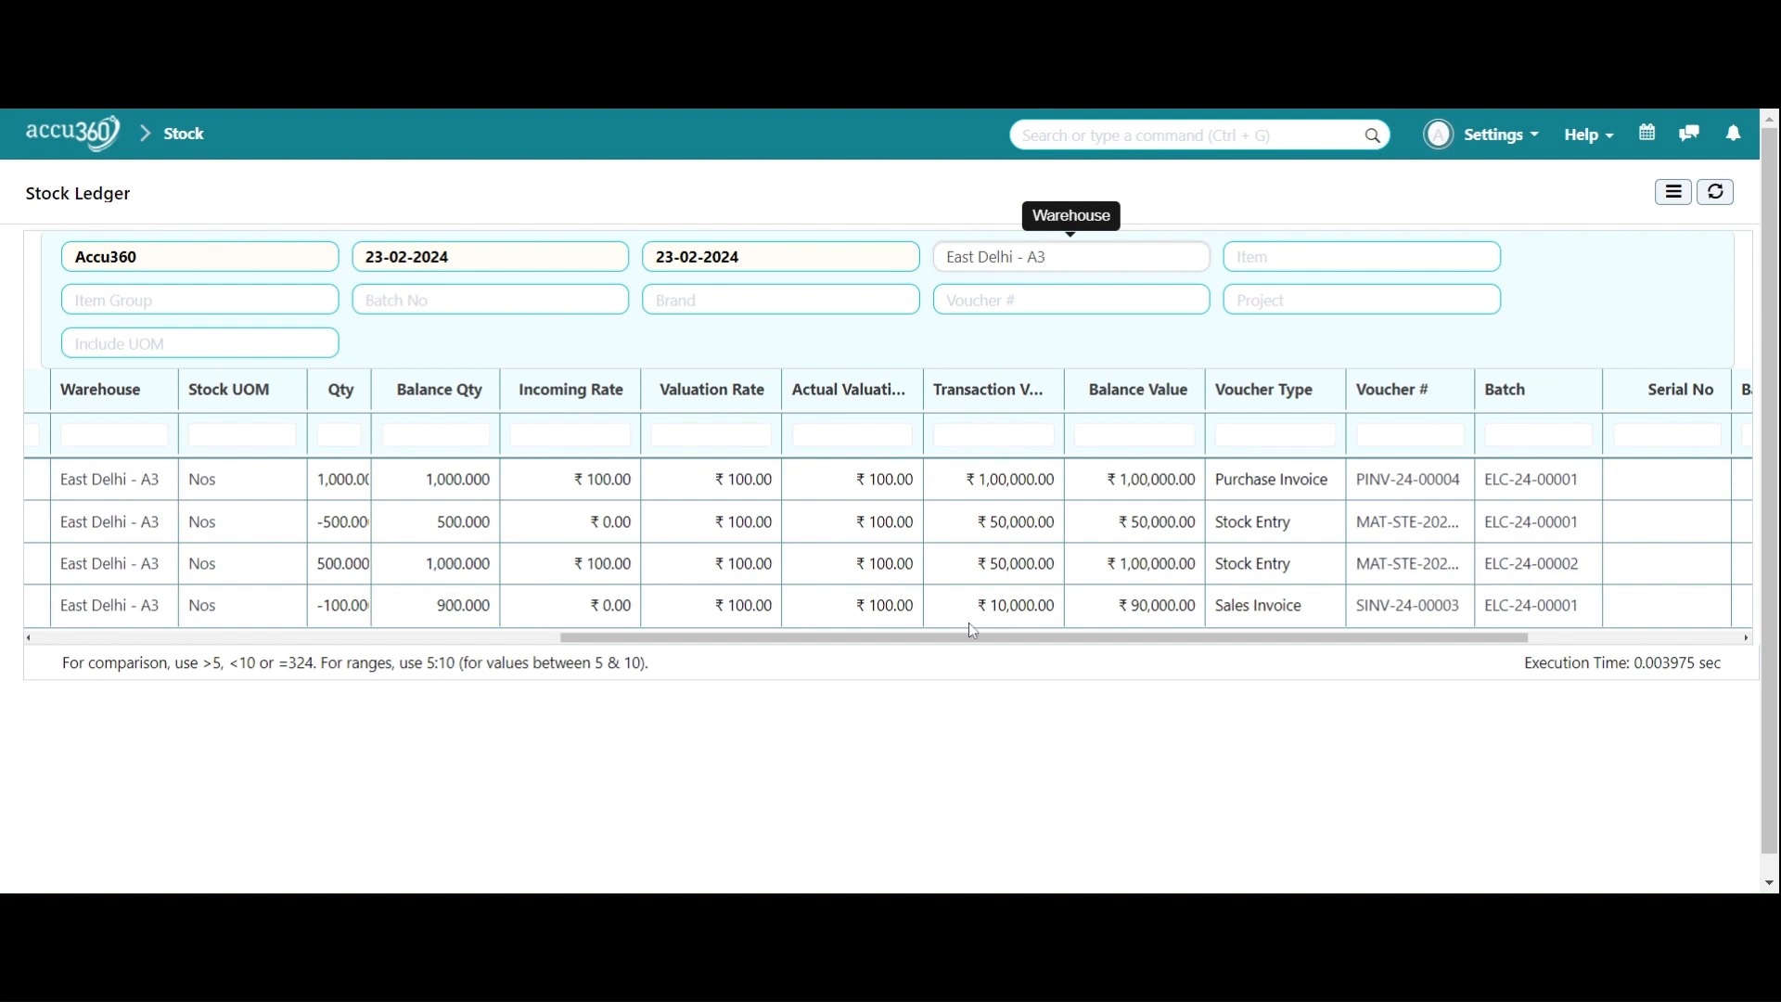
pyautogui.hscroll(-2, 928, 640)
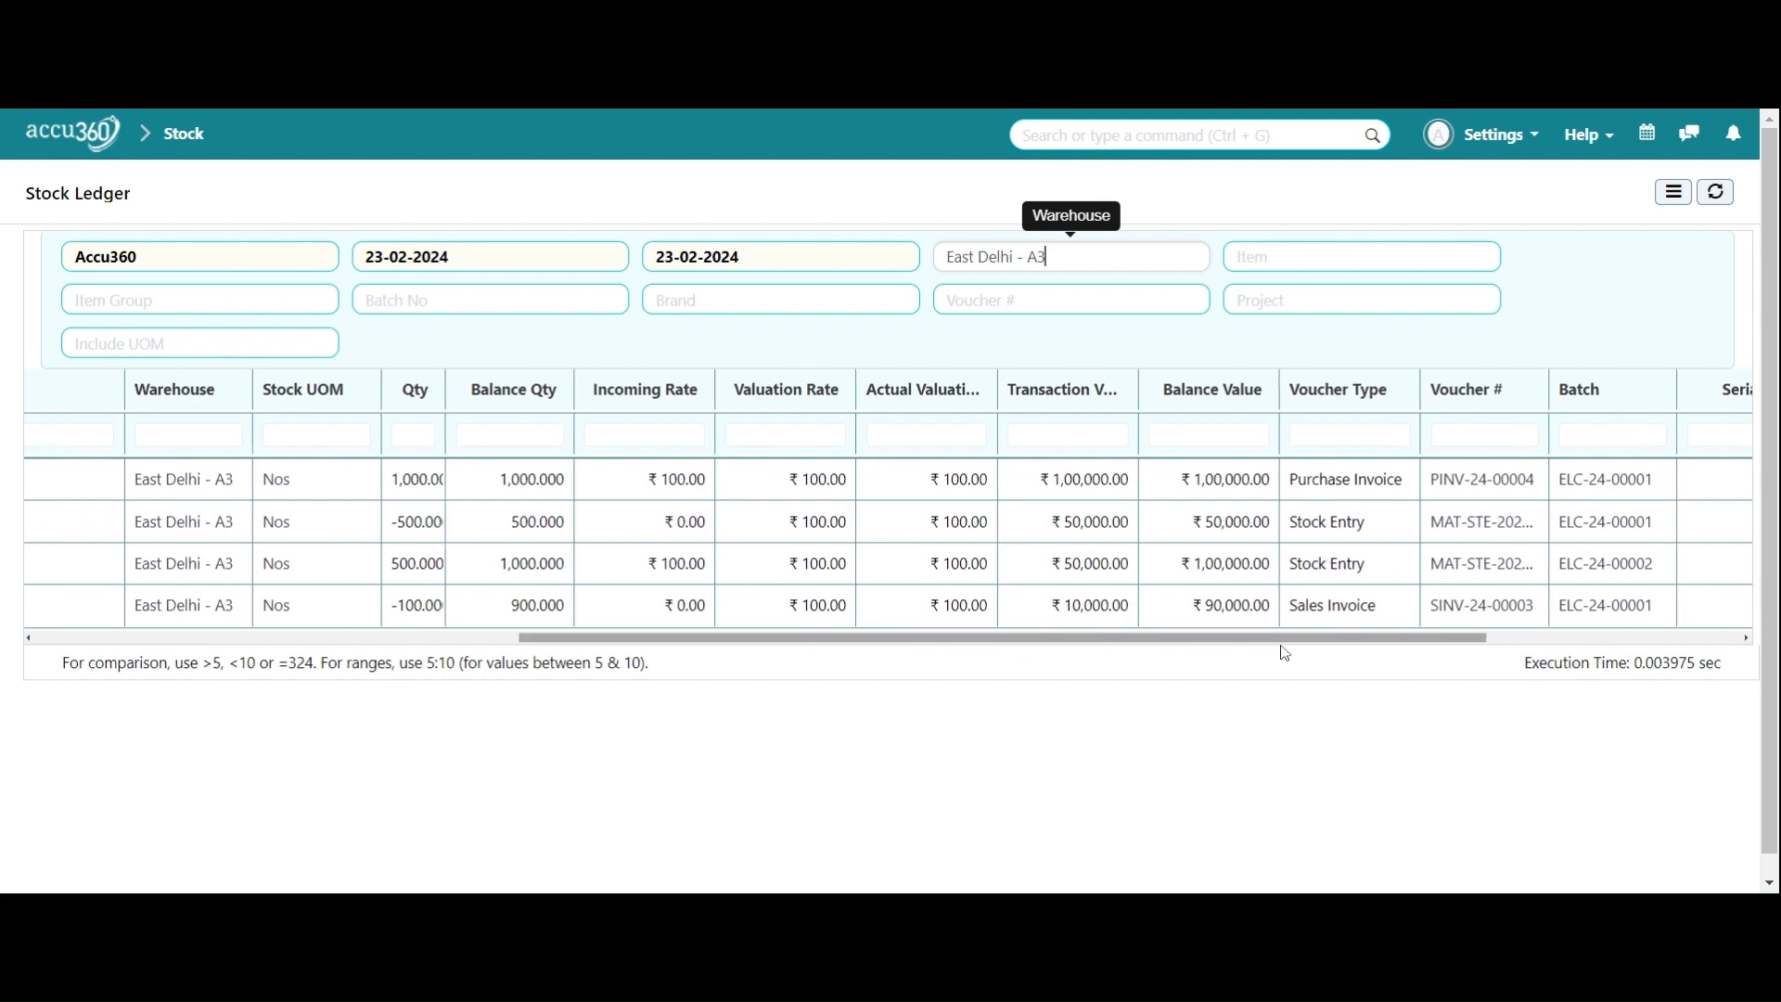
pyautogui.moveTo(1282, 648); pyautogui.dragTo(1185, 657)
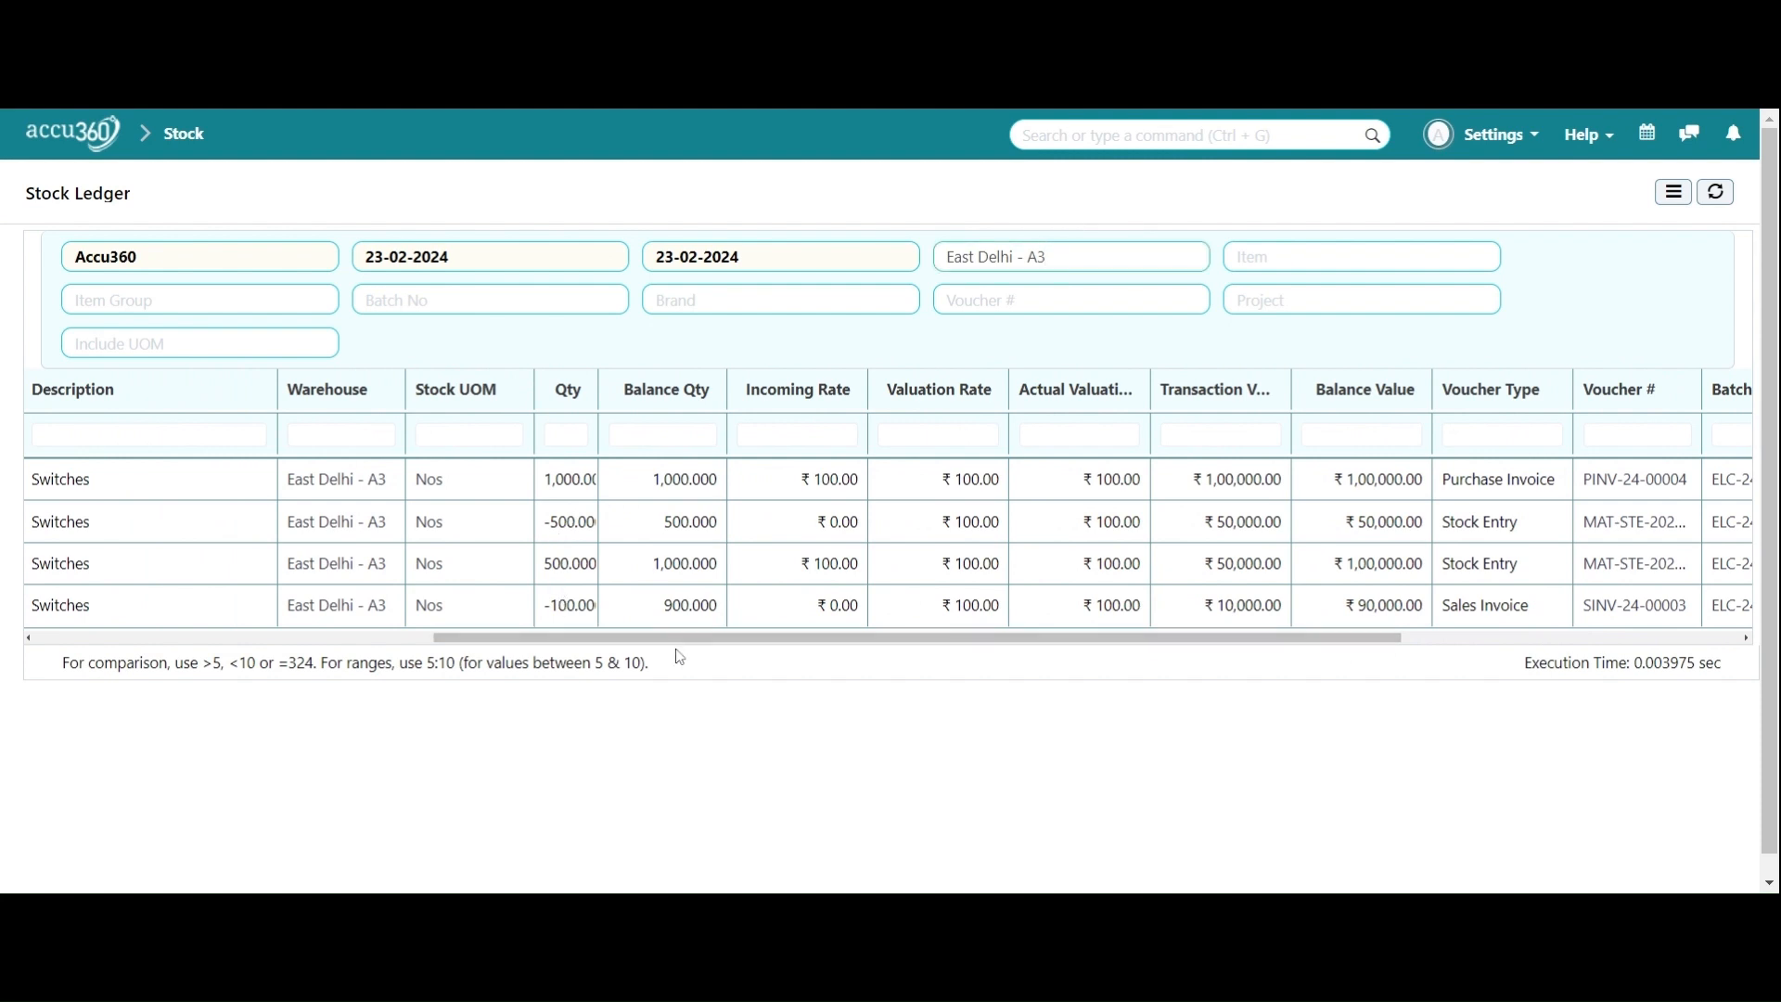
pyautogui.moveTo(664, 639); pyautogui.dragTo(532, 645)
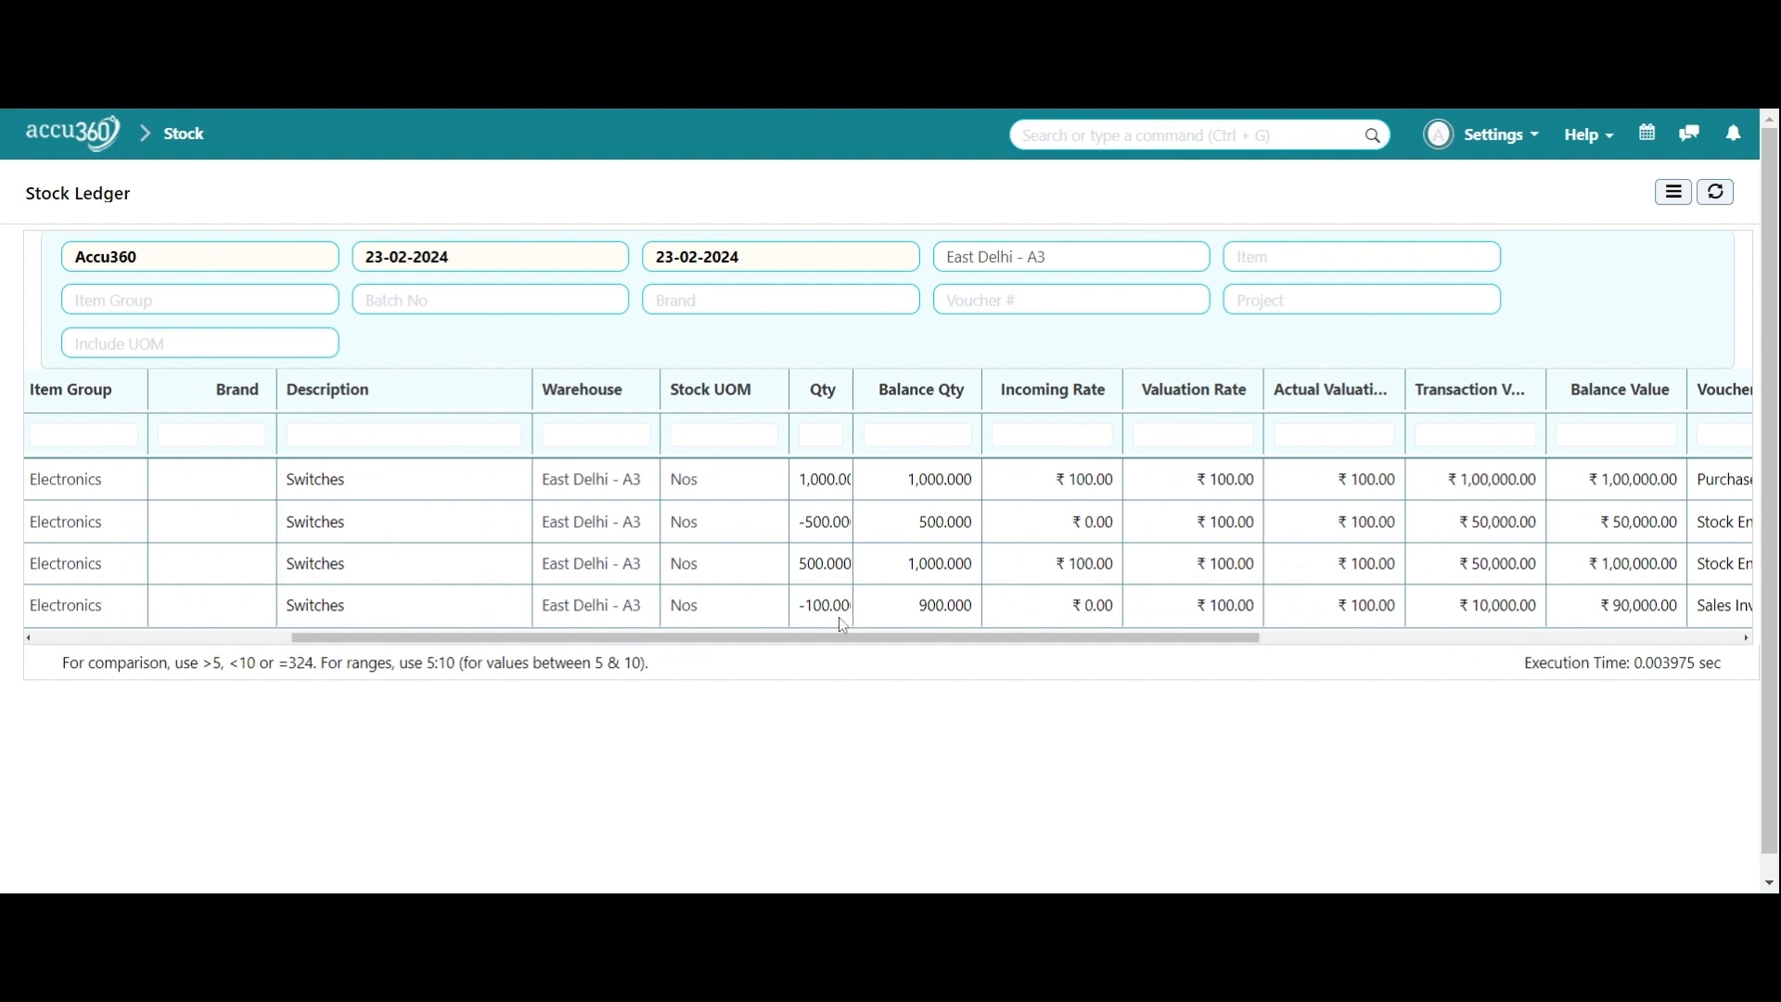
pyautogui.moveTo(770, 640); pyautogui.dragTo(420, 632)
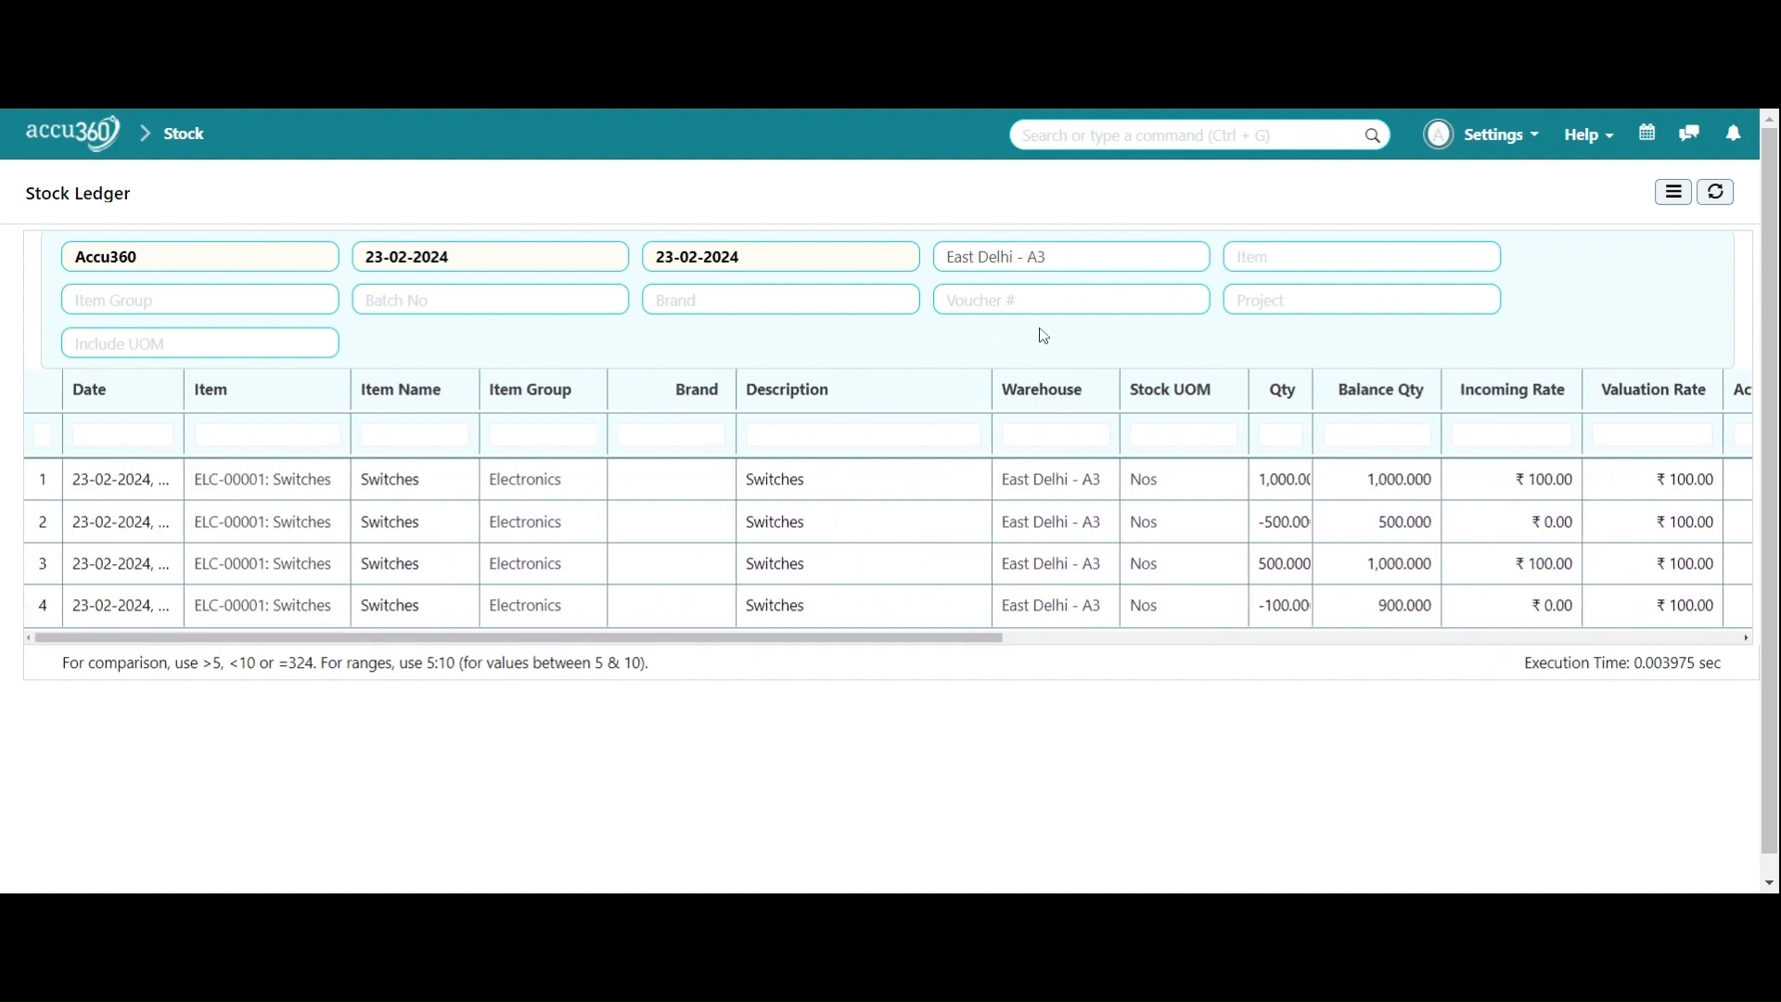
# Filter the Stock Ledger by batch ELC-24-00001 and item group Electronics to review the batch's movements, and return to the home page
pyautogui.click(490, 300)
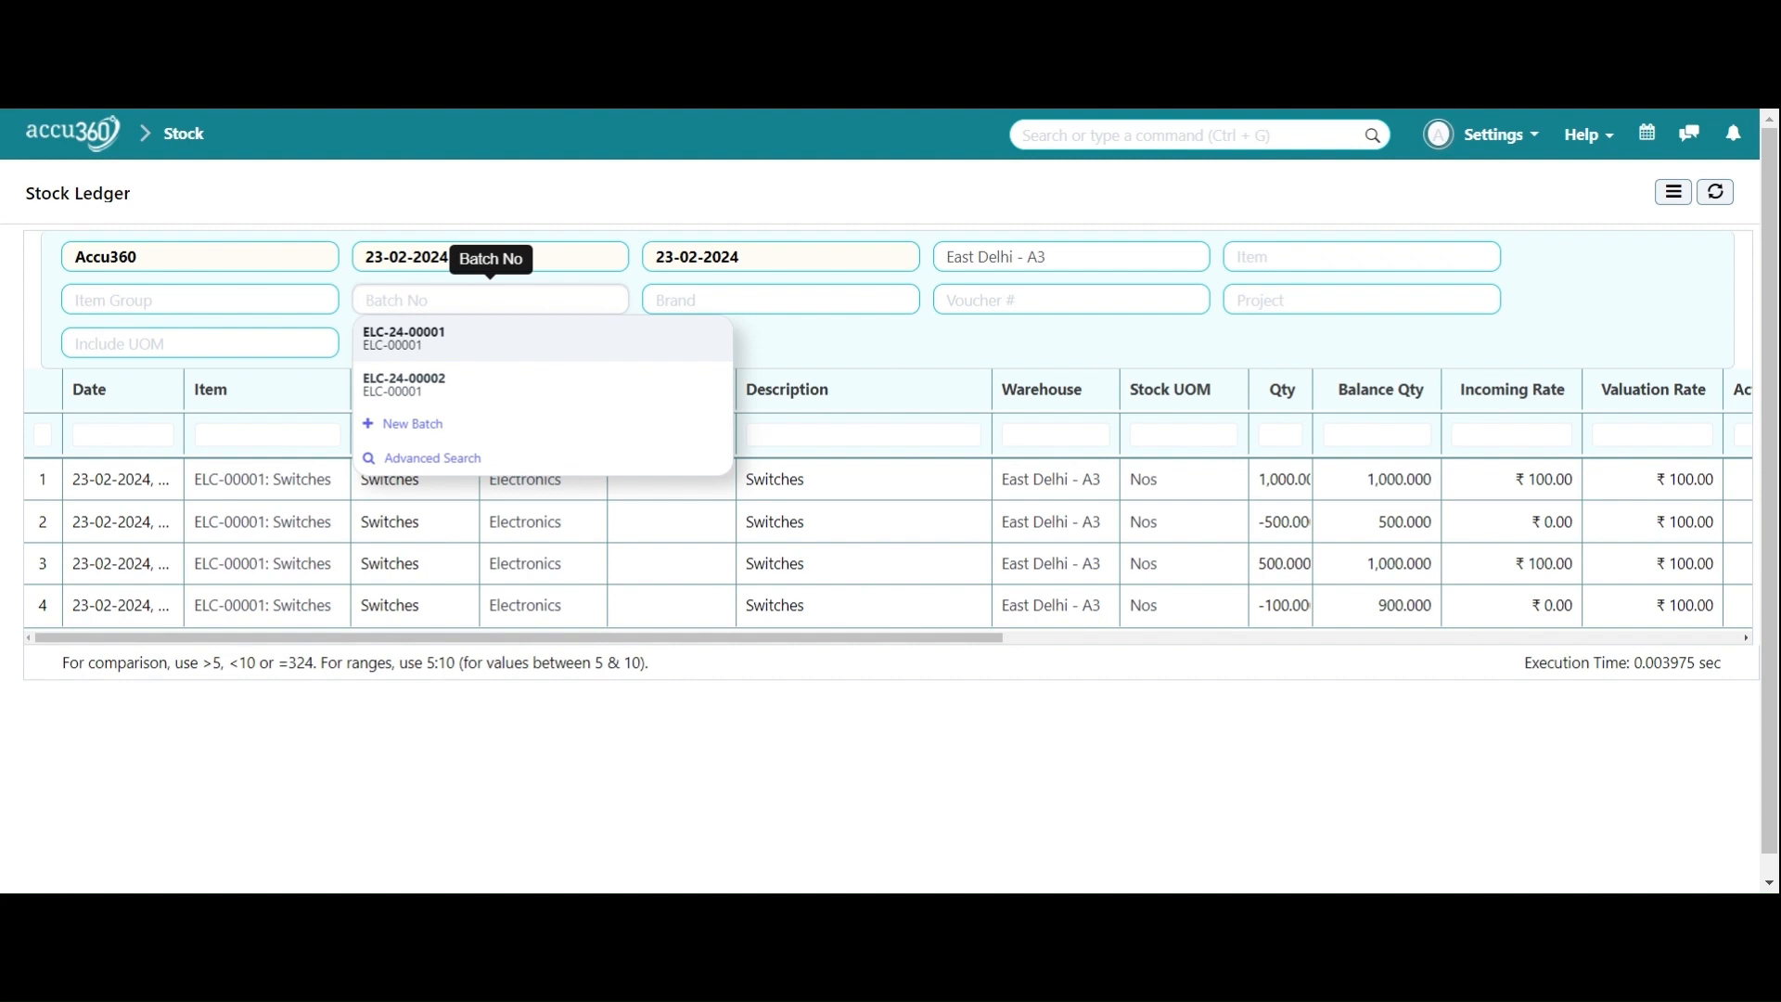
pyautogui.click(610, 348)
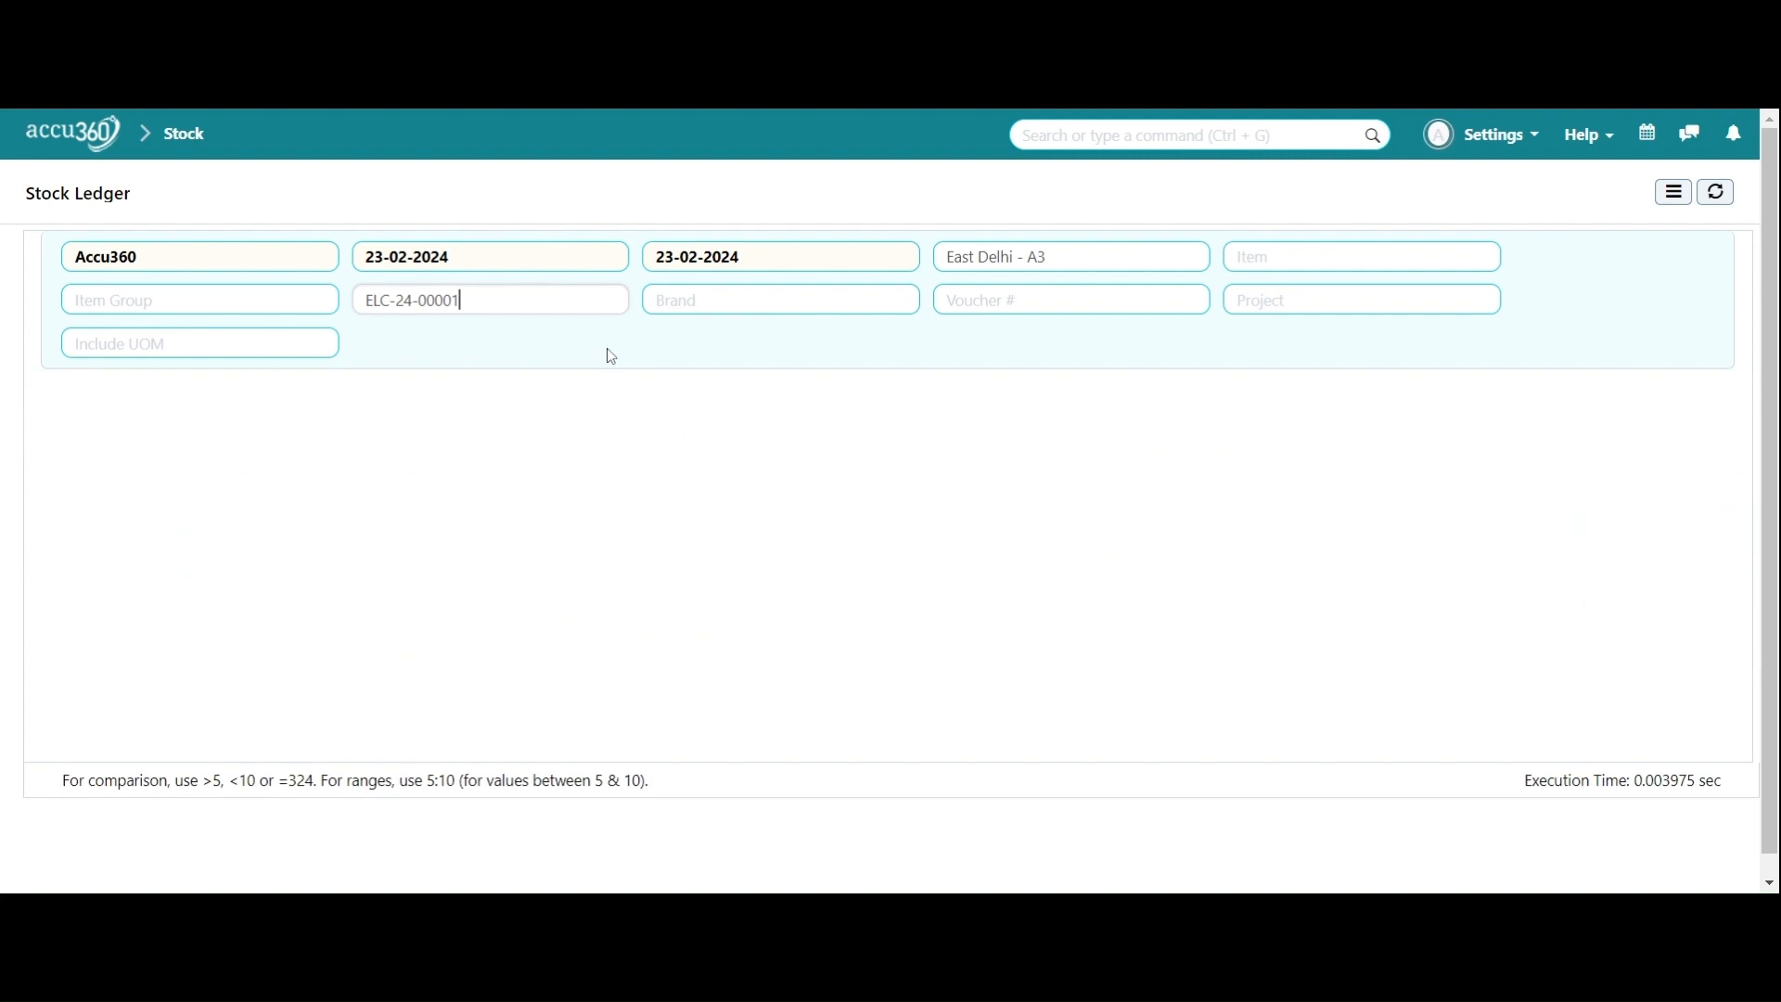
pyautogui.moveTo(688, 599); pyautogui.dragTo(877, 606)
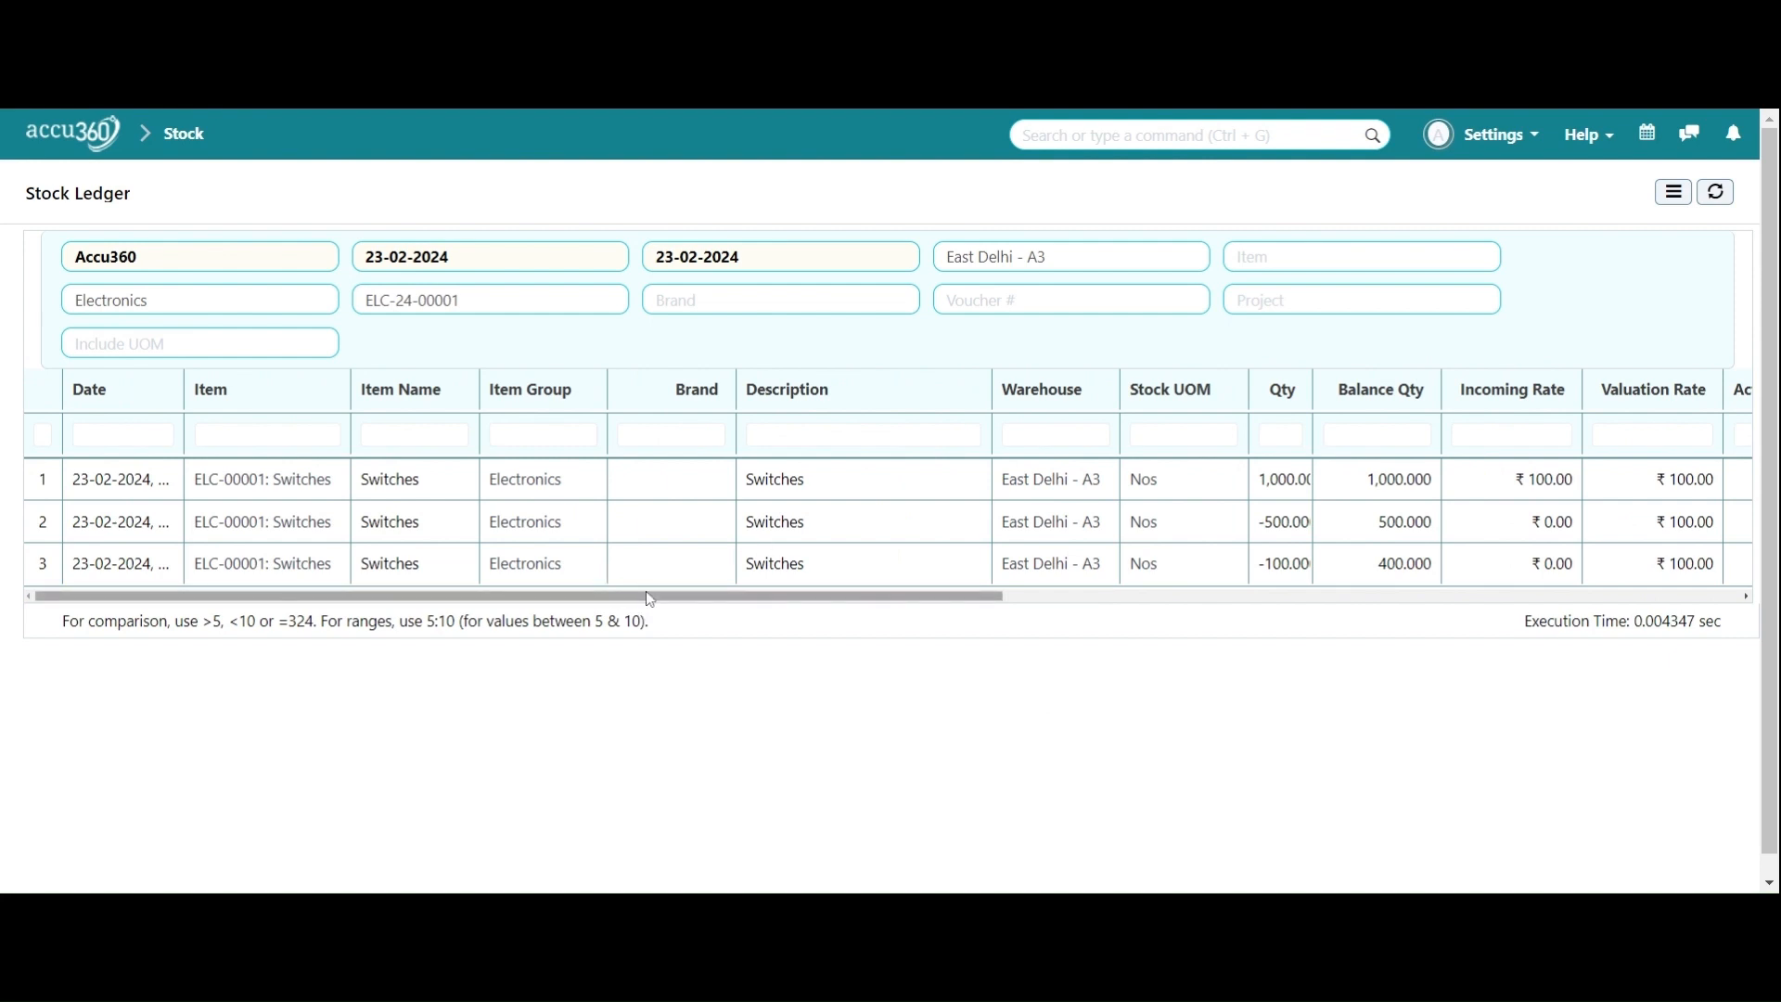
pyautogui.moveTo(994, 595); pyautogui.dragTo(1026, 626)
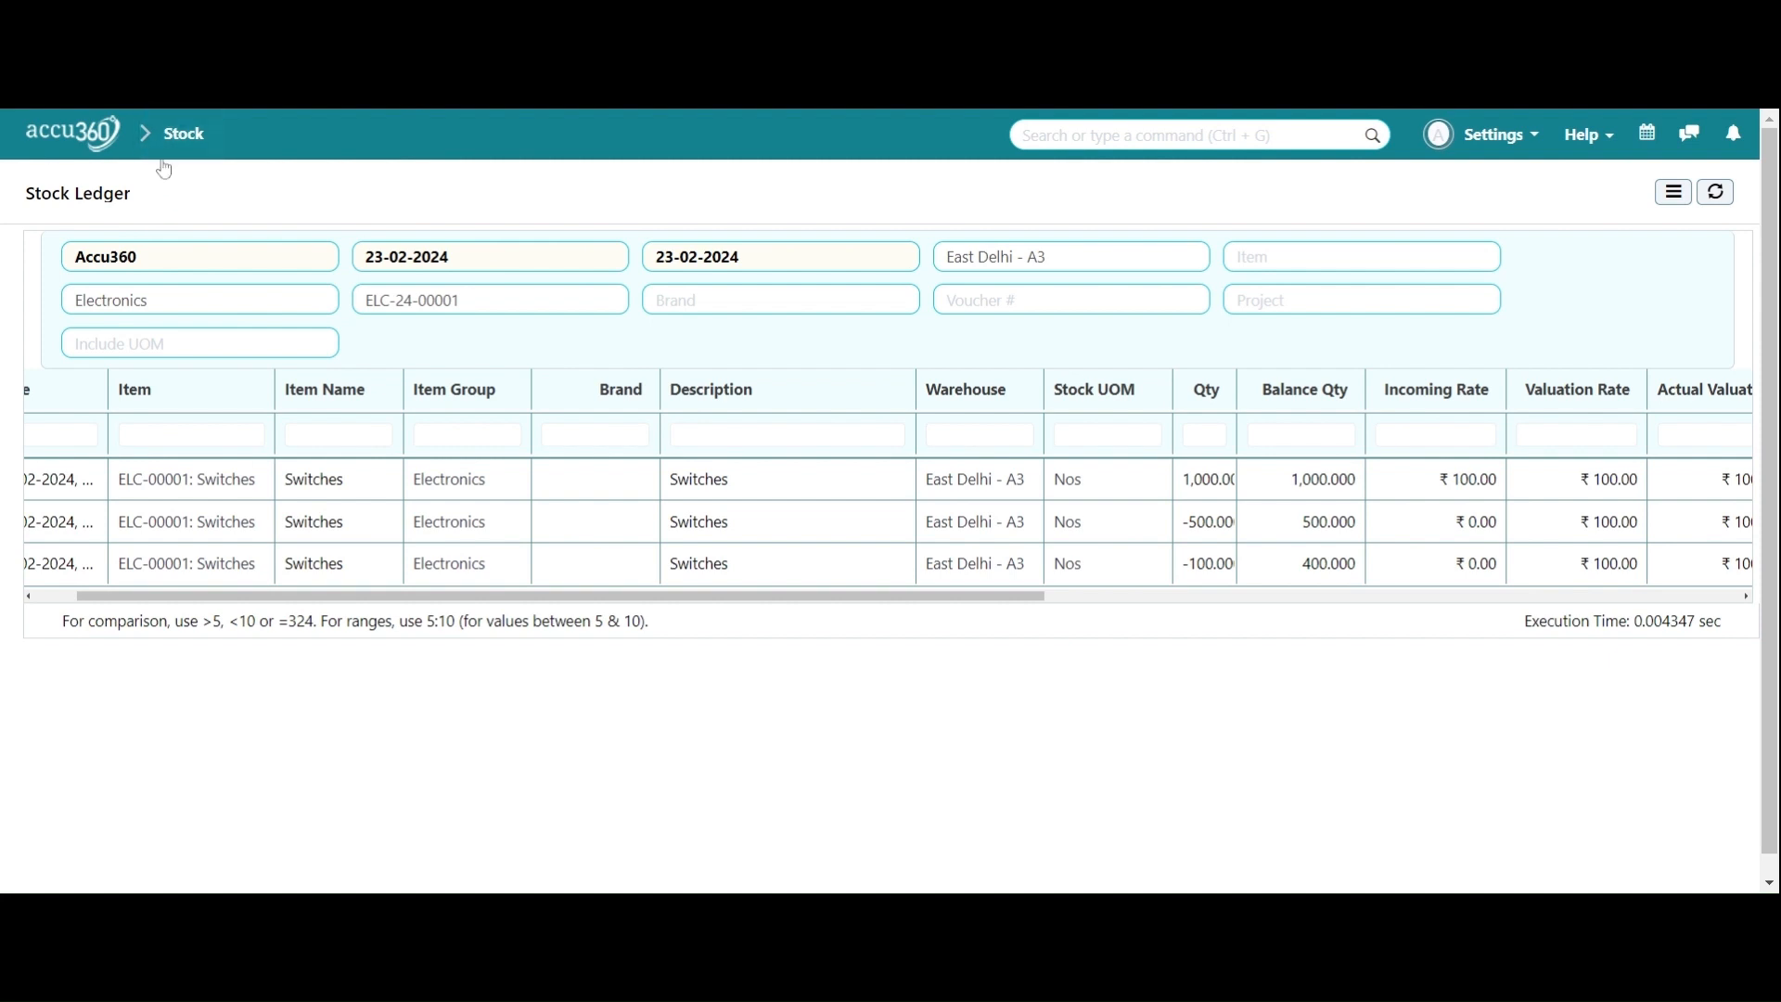
pyautogui.click(110, 135)
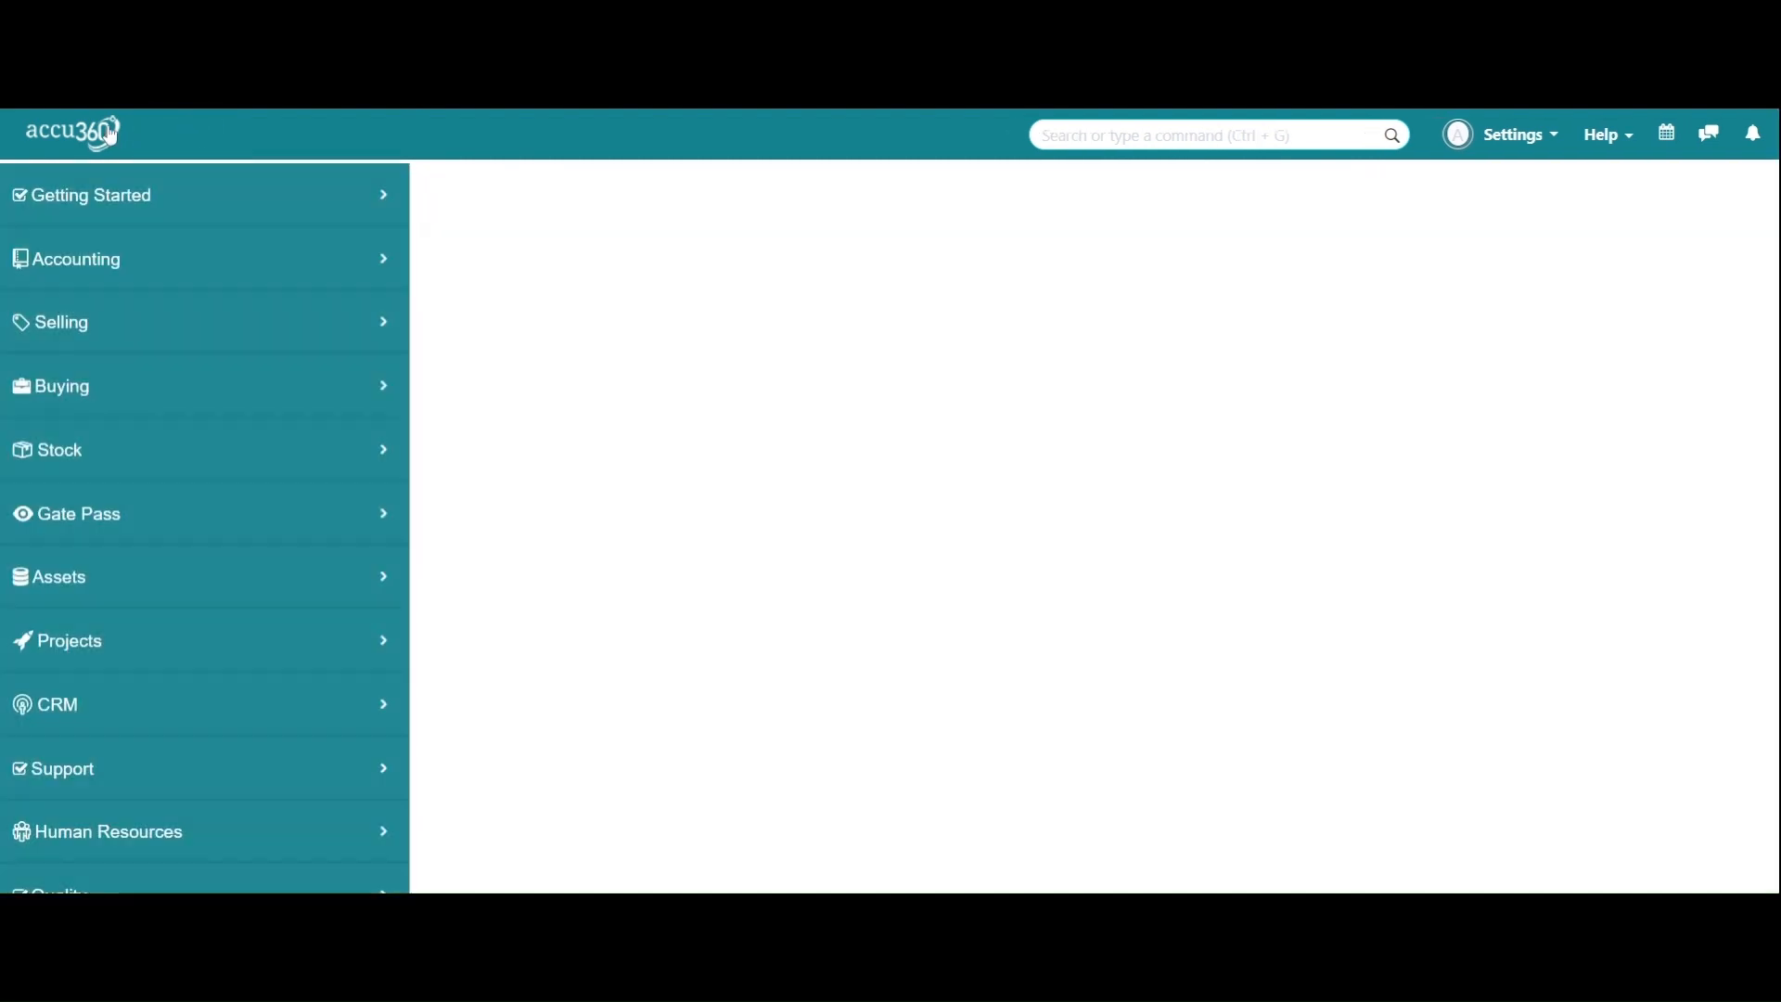